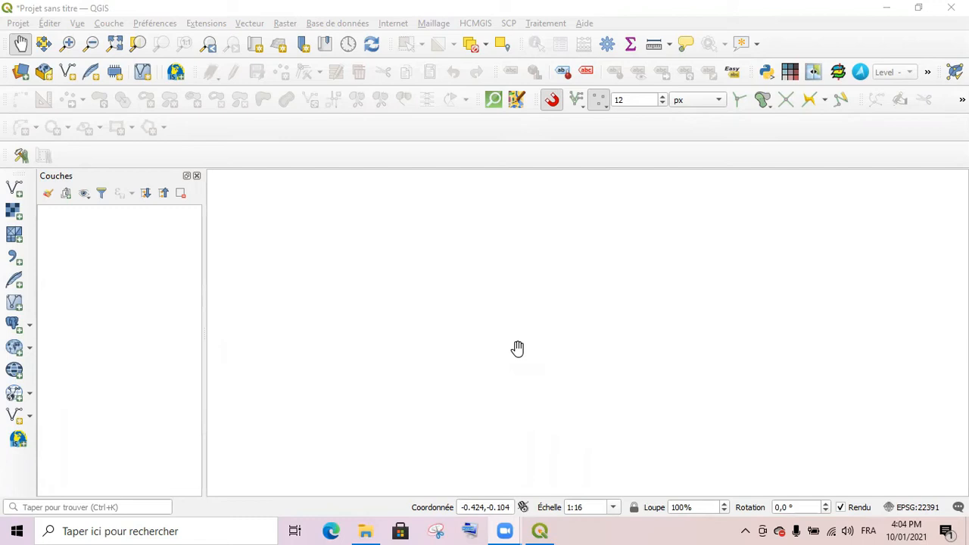
Step: Open Google Chrome and load the openstreetmap.org website
left_click(93, 531)
left_click(234, 165)
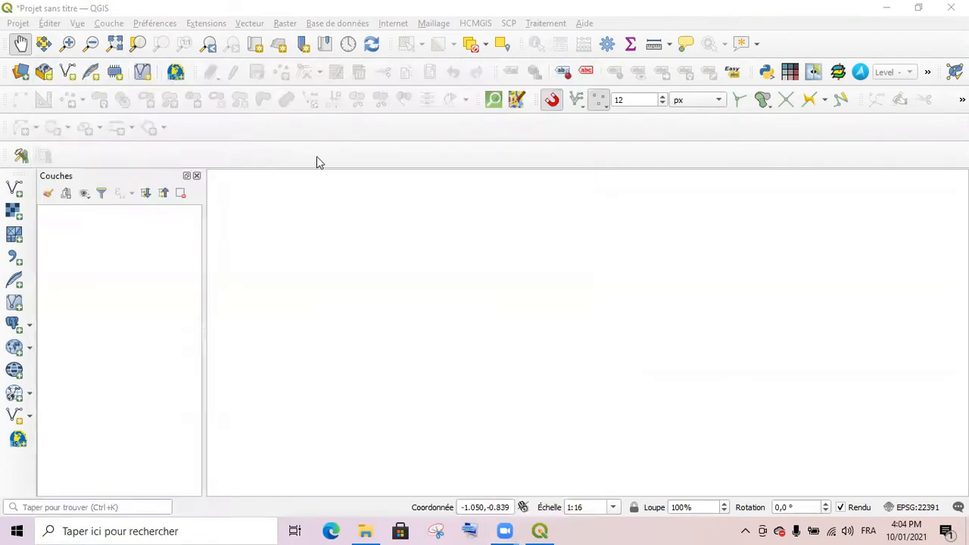
left_click(301, 37)
type("opens")
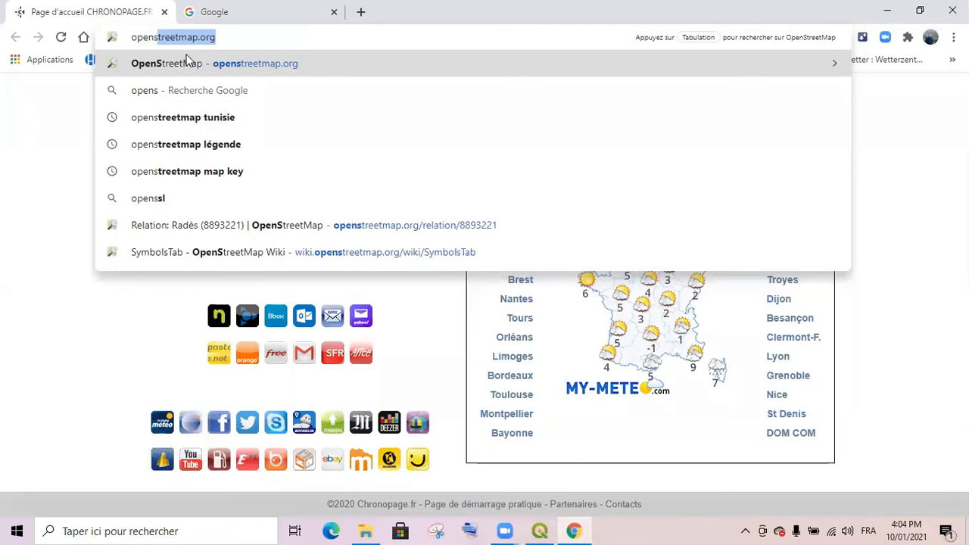
left_click(188, 63)
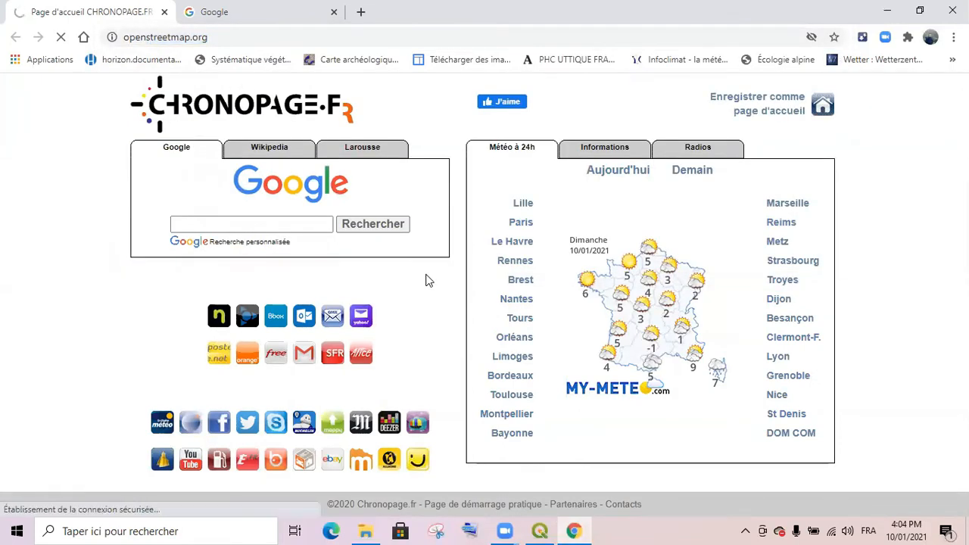
Step: Examine the OpenStreetMap coverage from Jendouba to Tunis and around the Sijoumi lagoon at several scales
scroll(426, 271, "down", 2)
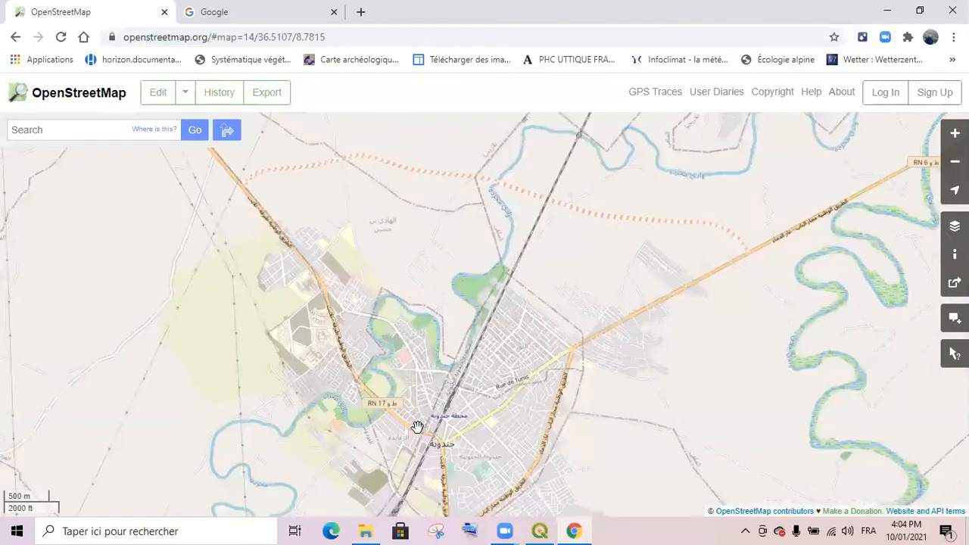
scroll(417, 356, "down", 1)
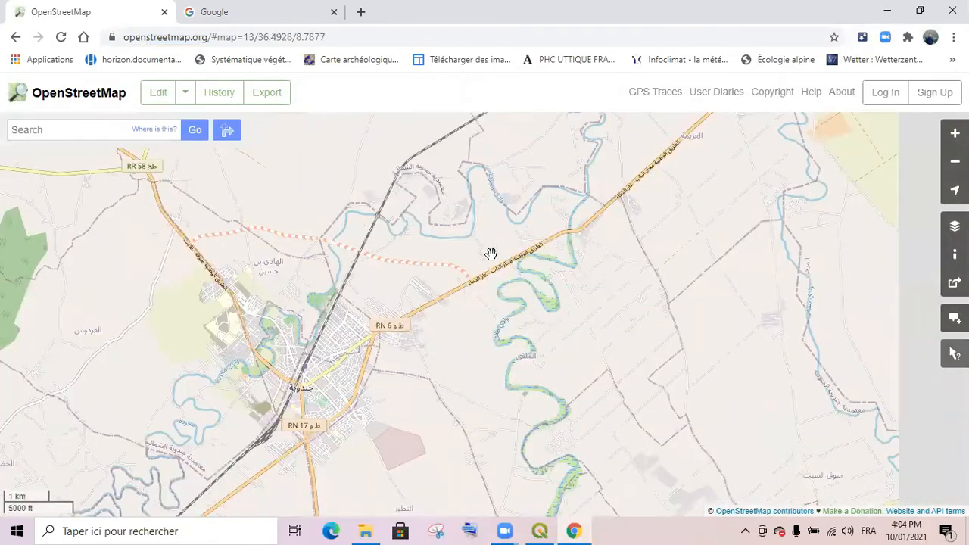
scroll(435, 294, "down", 5)
scroll(524, 265, "up", 1)
left_click_drag(525, 264, 384, 303)
scroll(385, 303, "up", 2)
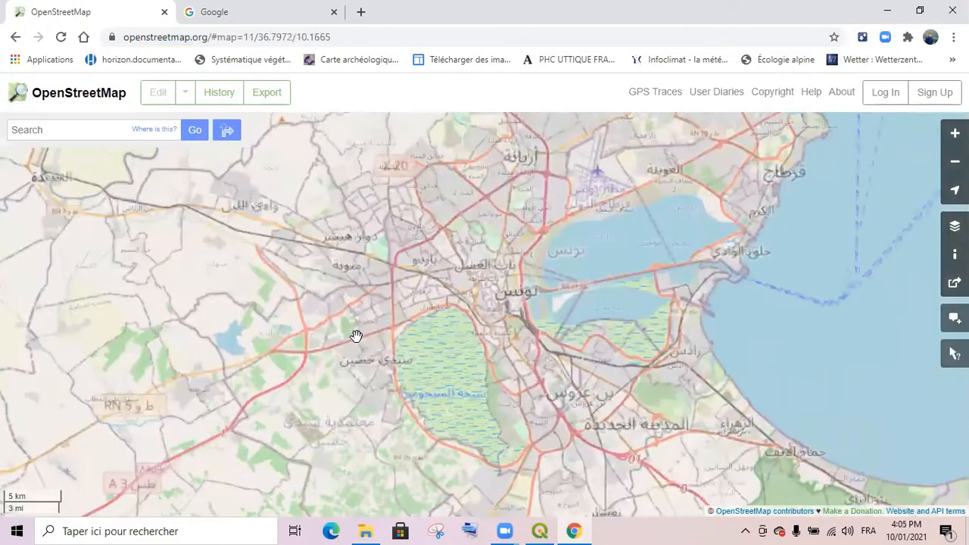
scroll(374, 283, "up", 1)
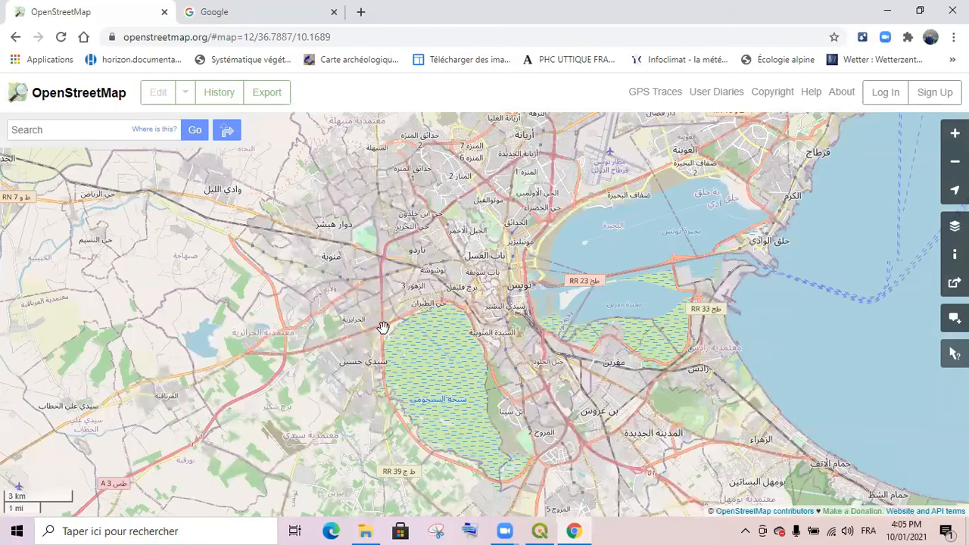
scroll(383, 327, "up", 1)
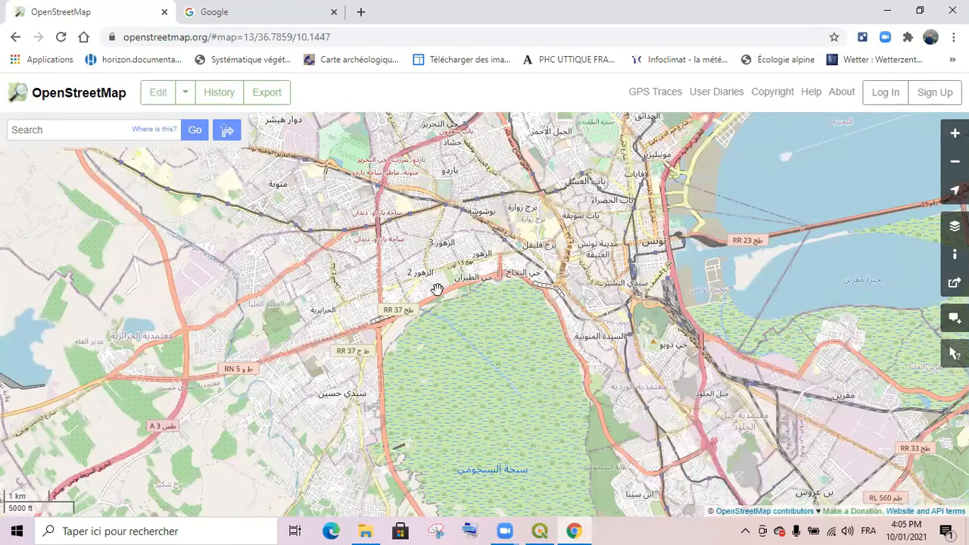
scroll(480, 298, "up", 2)
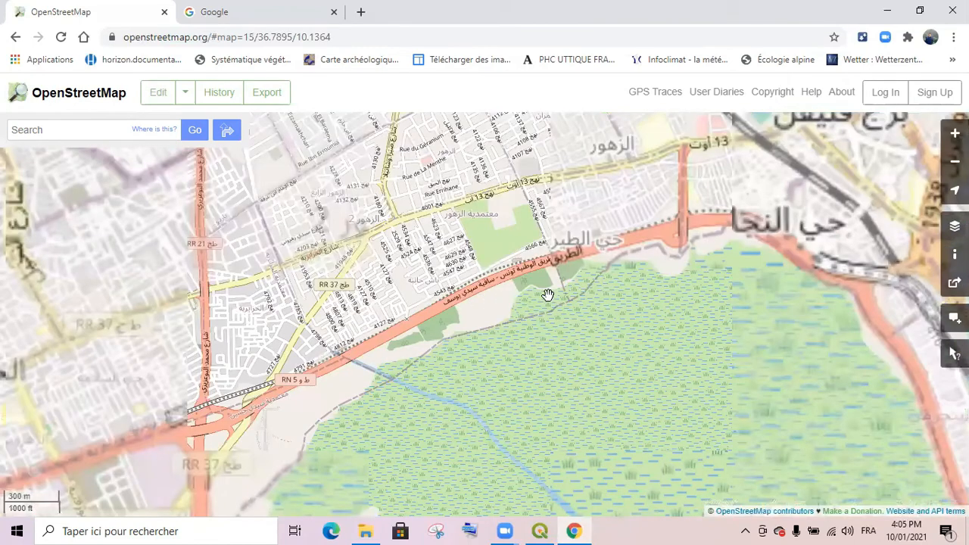
scroll(548, 294, "down", 2)
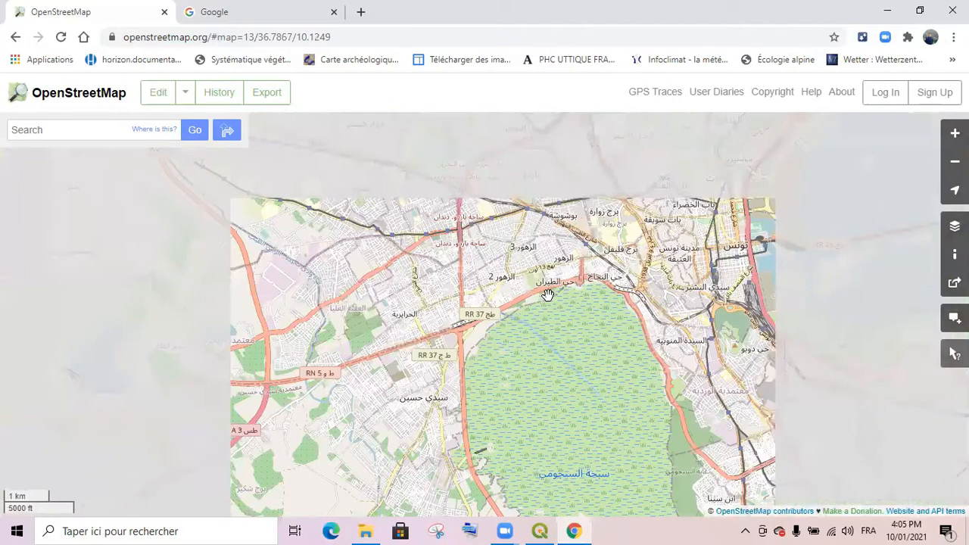
scroll(540, 293, "down", 1)
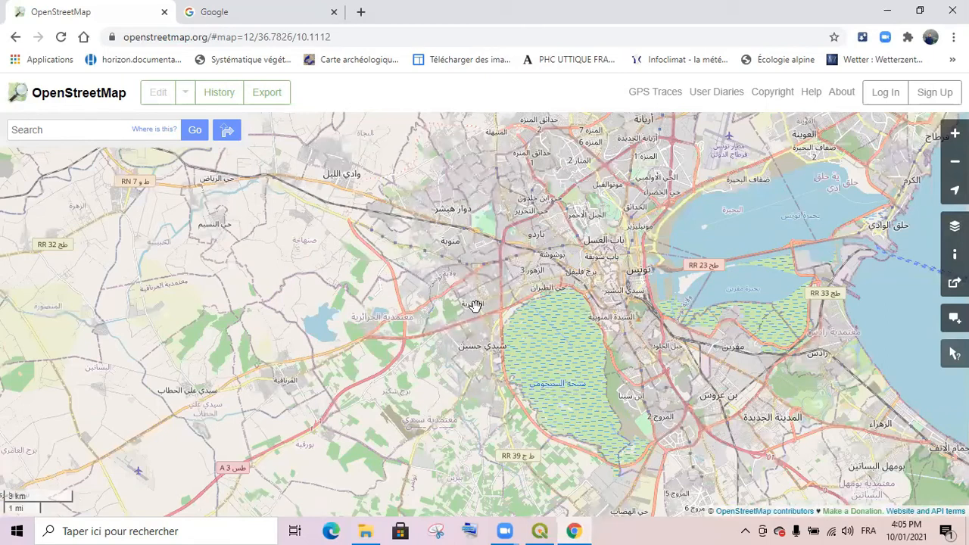
scroll(476, 307, "up", 1)
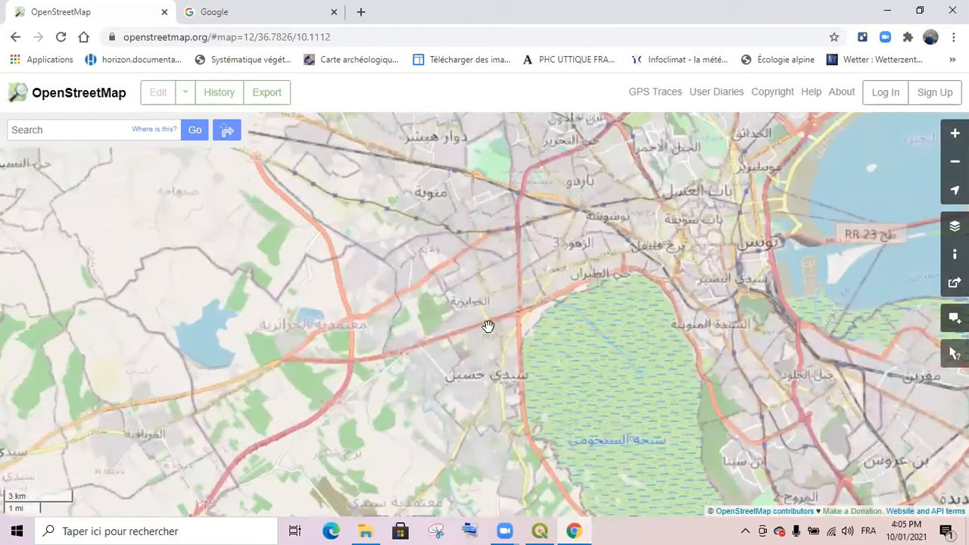
scroll(487, 326, "down", 1)
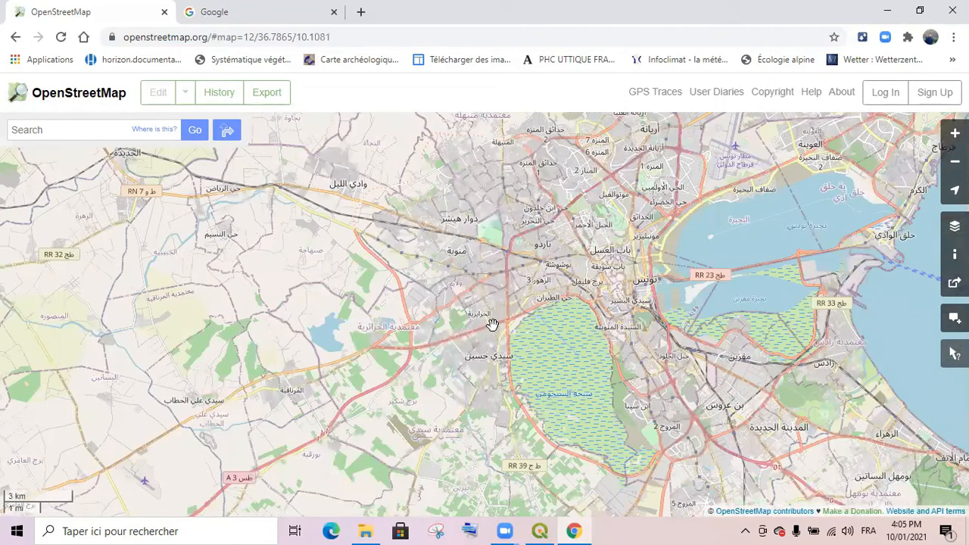
left_click_drag(501, 422, 496, 314)
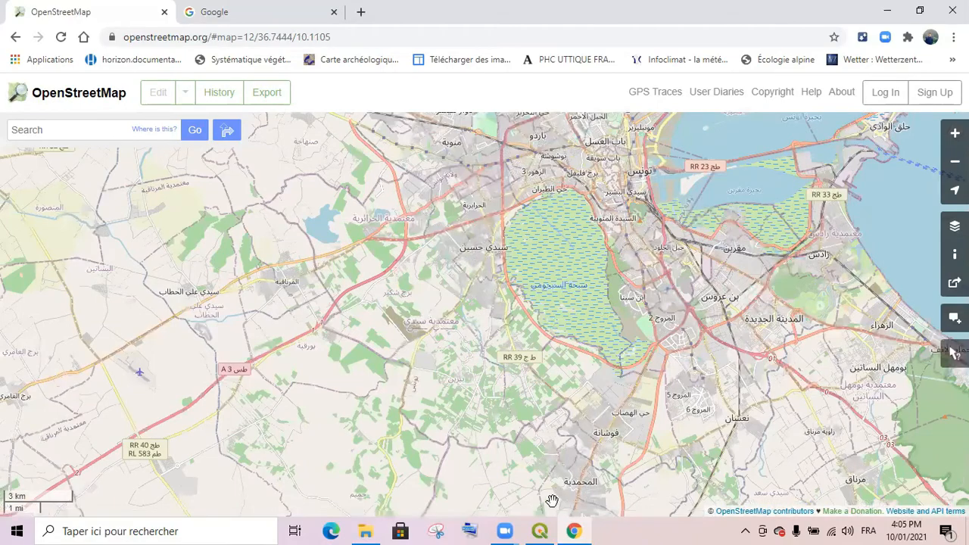
Step: Switch to QGIS and review the installed extensions, including OpenLayers Plugin and QuickOSM
left_click(539, 531)
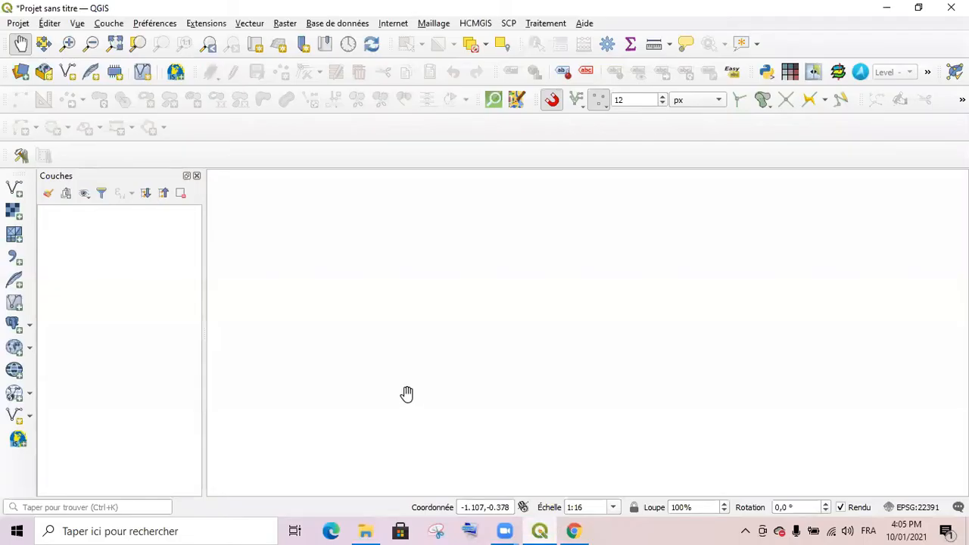
left_click(209, 23)
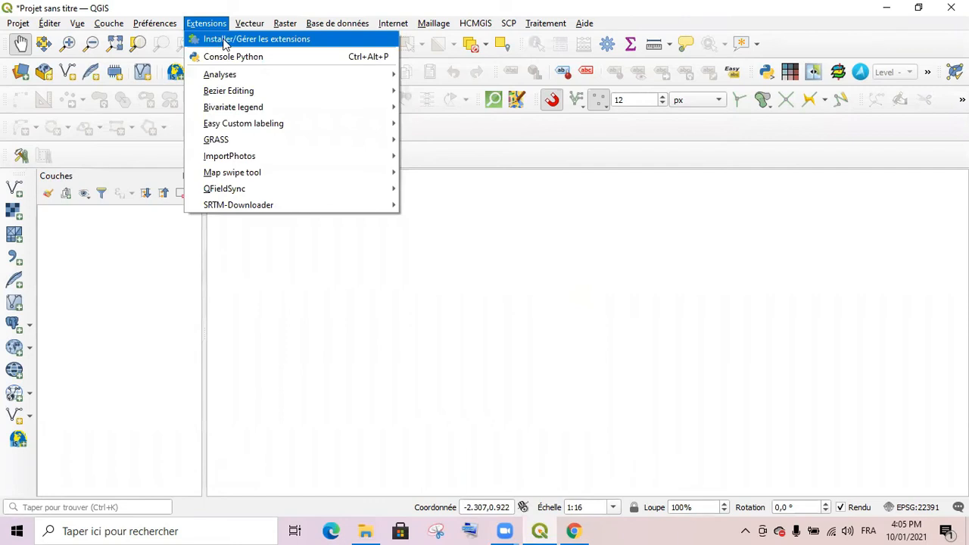
left_click(218, 41)
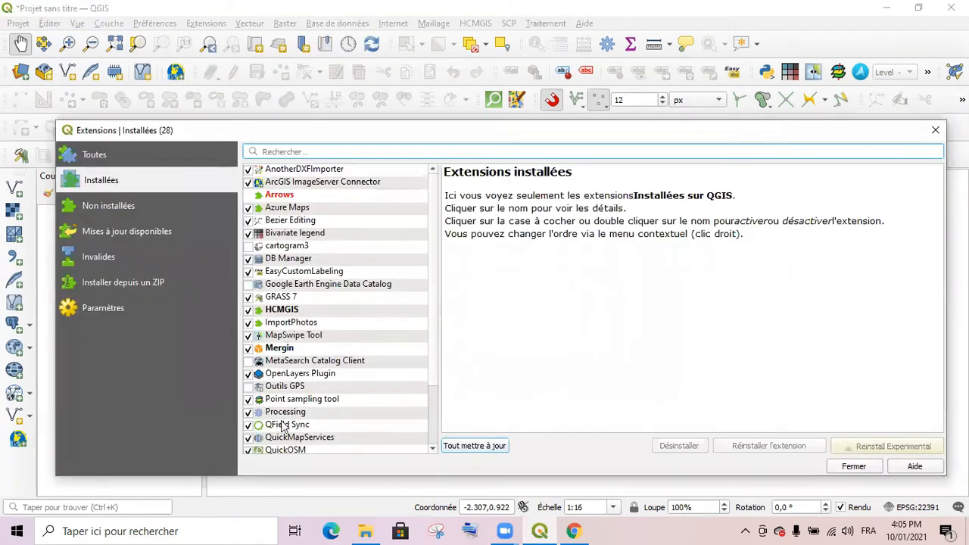
left_click(303, 374)
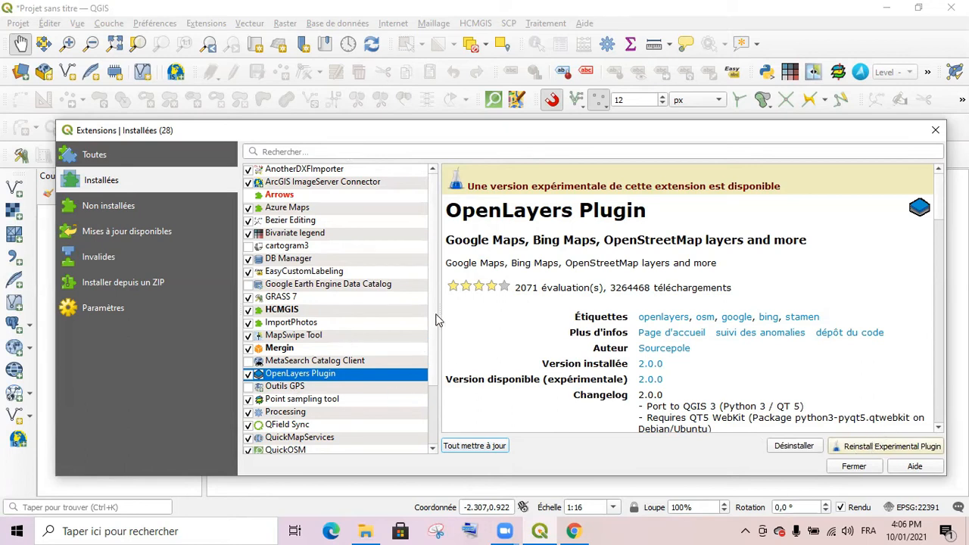
scroll(435, 333, "down", 2)
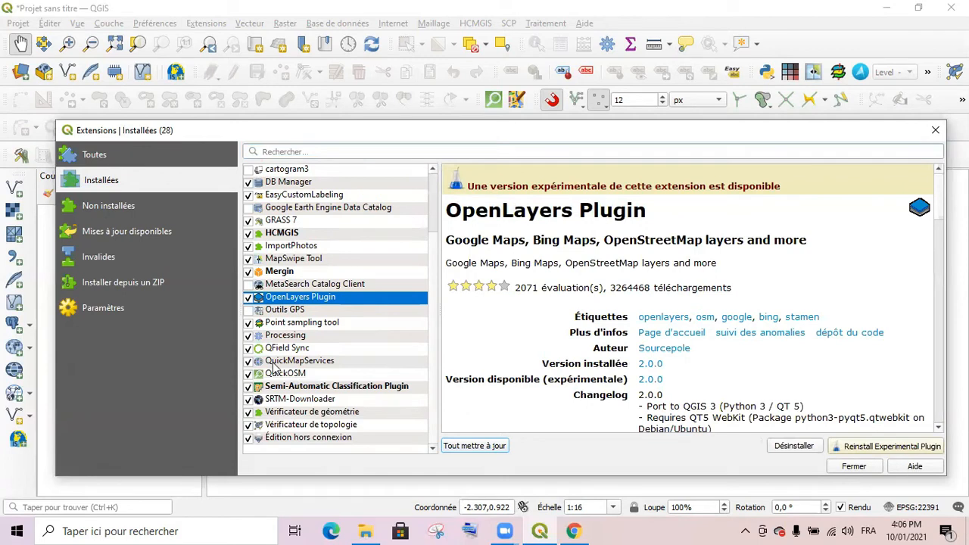
left_click(278, 374)
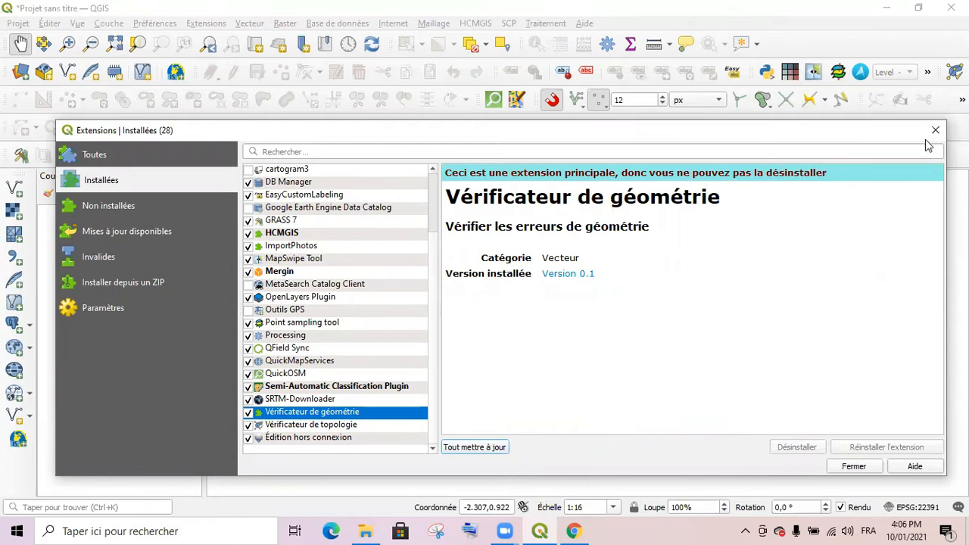
left_click(935, 132)
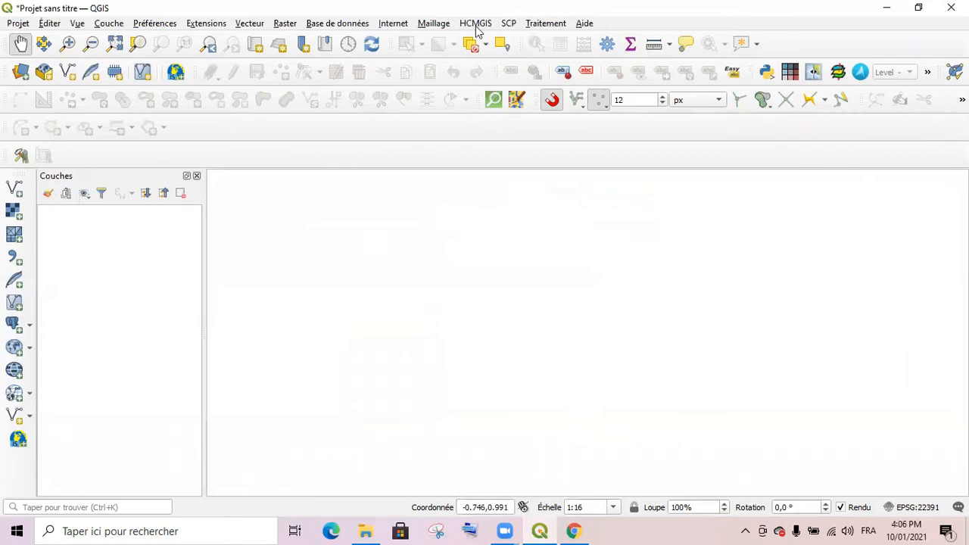
Step: Add the standard OpenStreetMap base map to the project through the OpenLayers plugin
left_click(399, 26)
mouse_move(411, 47)
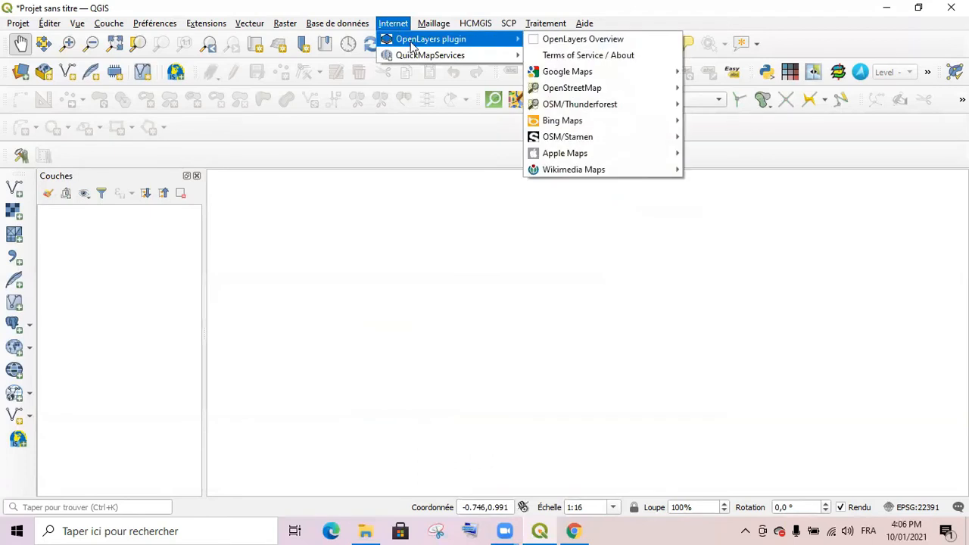
mouse_move(588, 92)
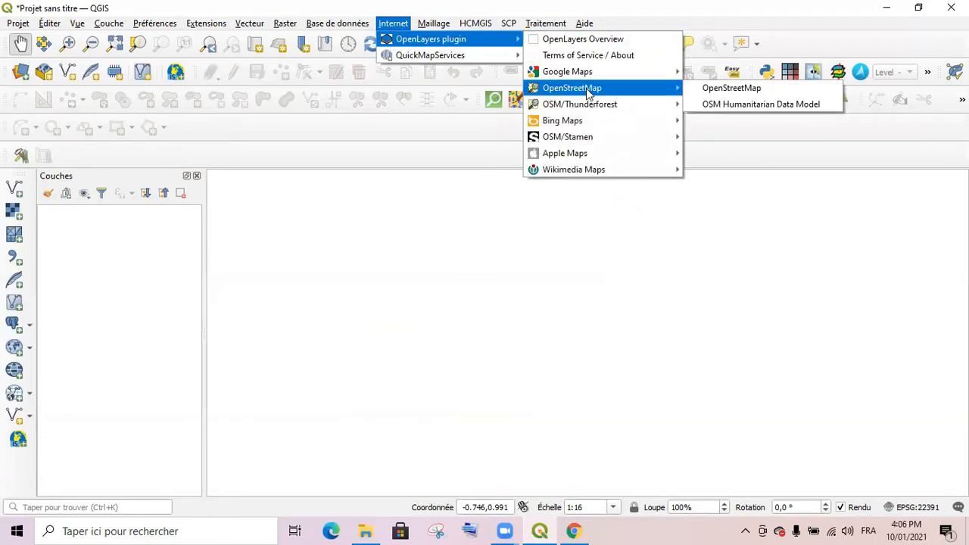
left_click(707, 89)
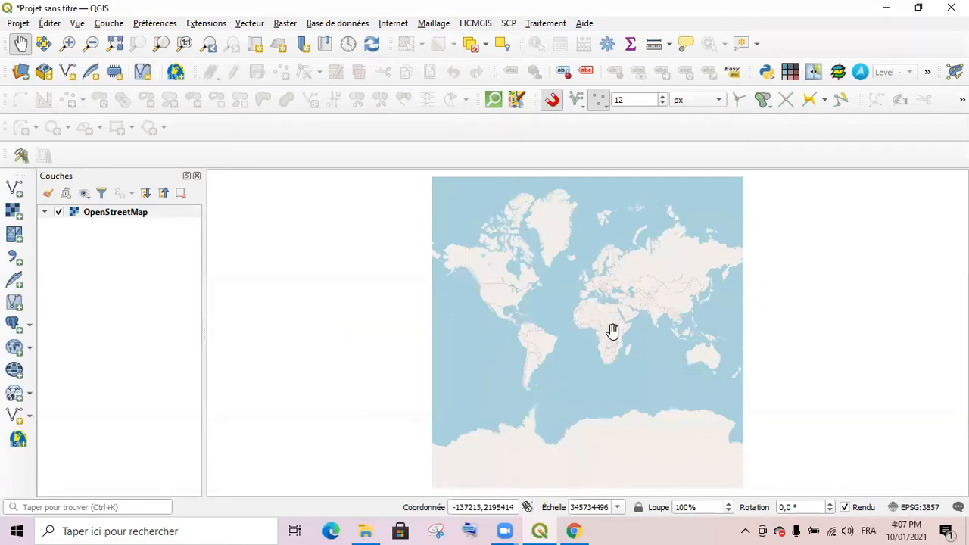
scroll(613, 315, "up", 1)
scroll(564, 291, "up", 1)
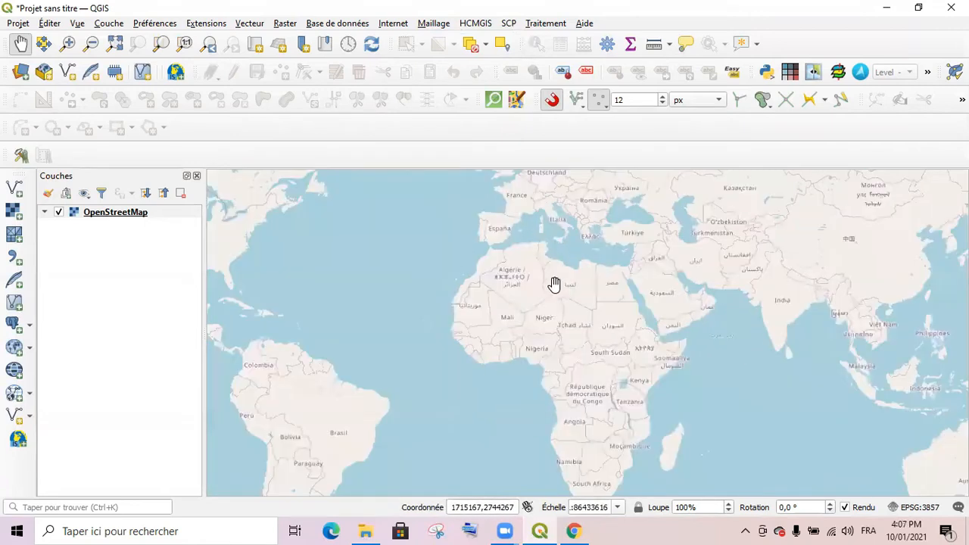
scroll(539, 285, "down", 1)
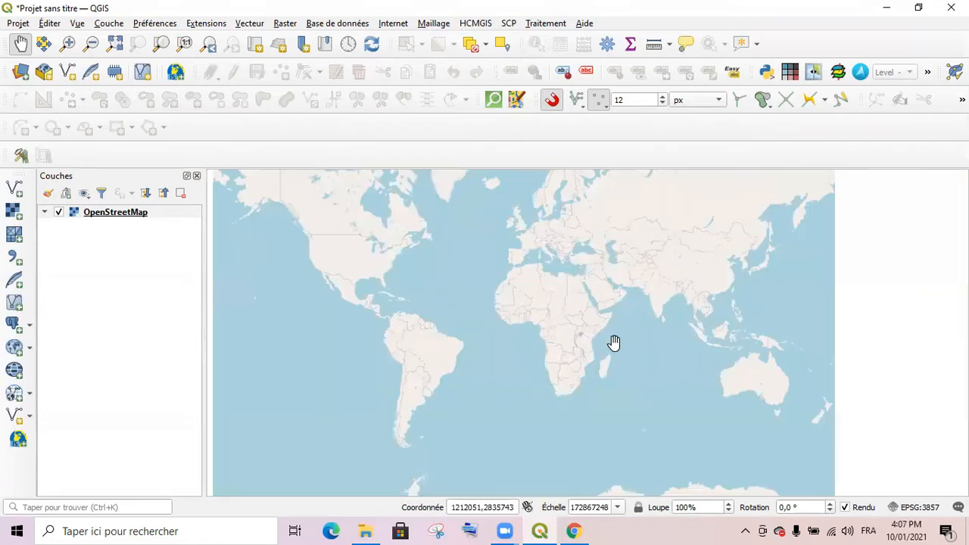
Step: Set the project's coordinate reference system to Carthage / Nord Tunisie (EPSG:22391)
left_click(918, 513)
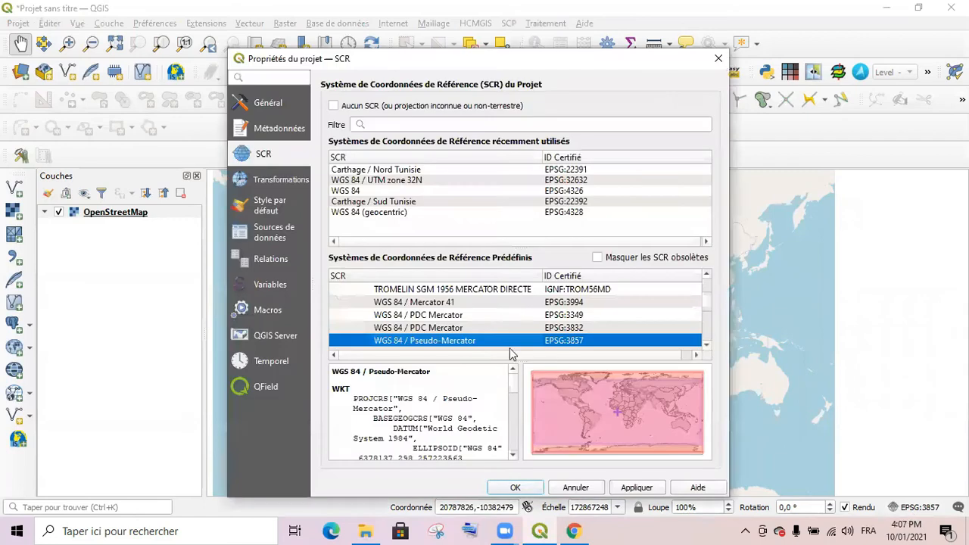
left_click(415, 183)
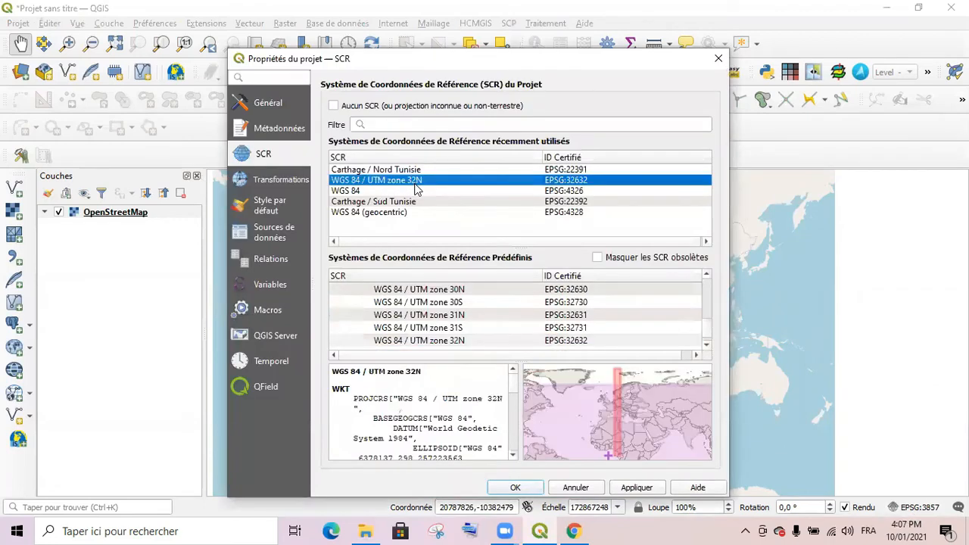
left_click(379, 170)
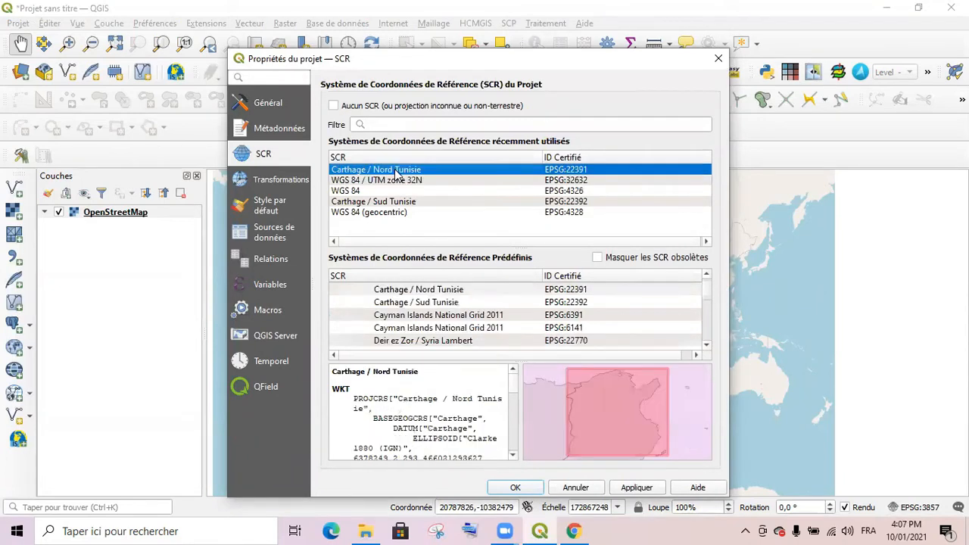
double_click(517, 169)
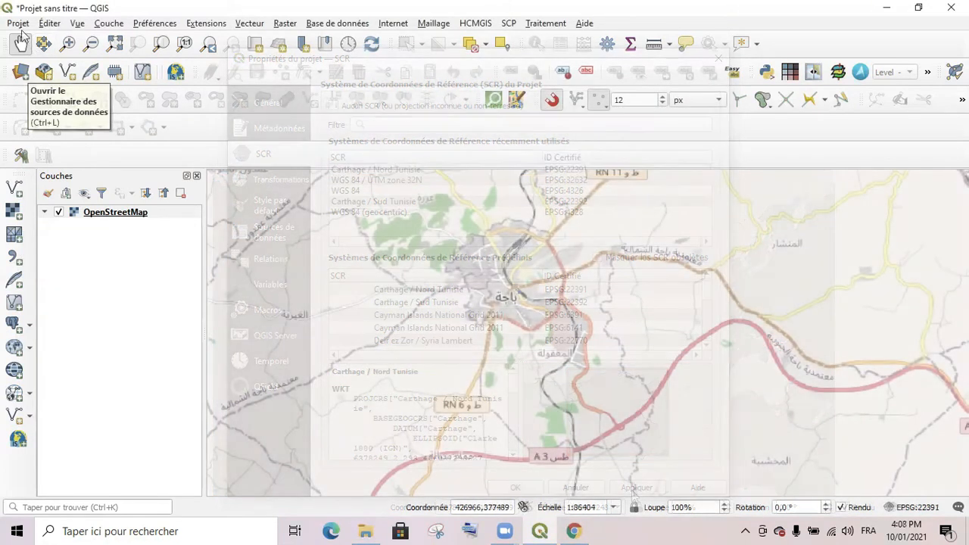
Step: Save the project as a QGZ file named Béja in the Béja folder on the desktop (Bureau)
left_click(19, 24)
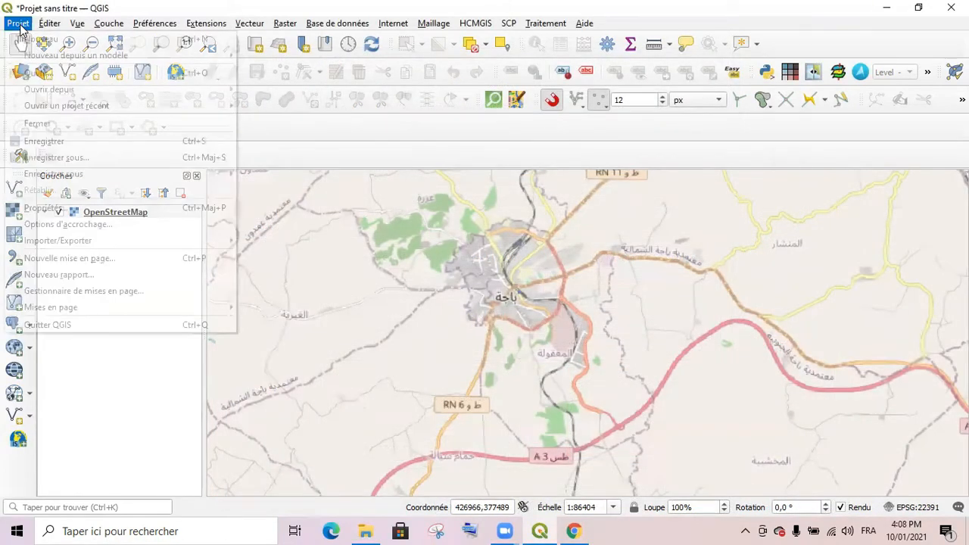
left_click(64, 159)
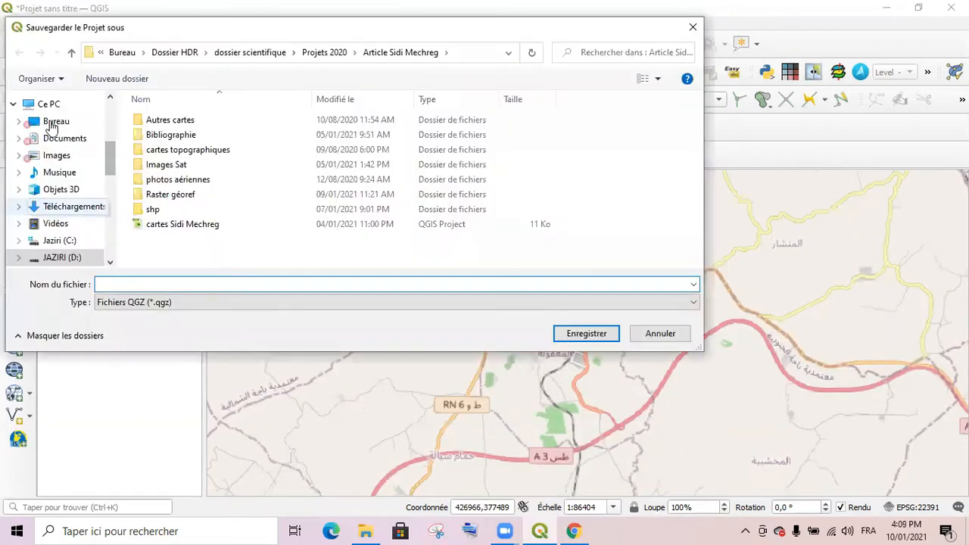
left_click(52, 125)
left_click(168, 155)
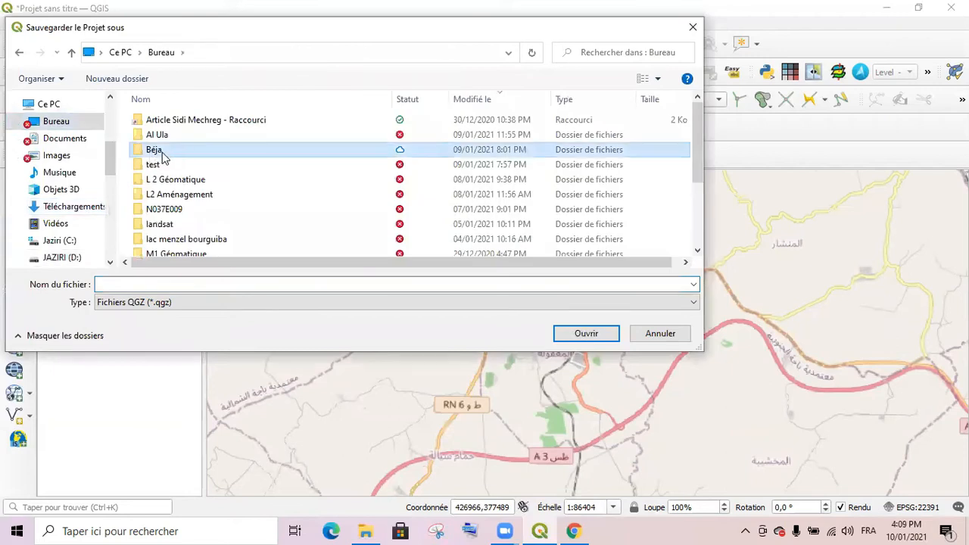
double_click(162, 153)
left_click(138, 284)
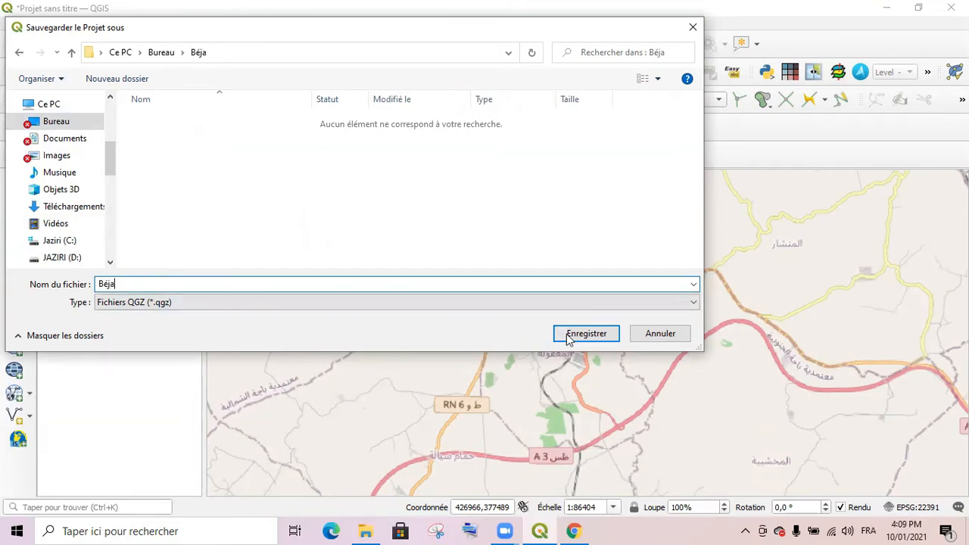
left_click(586, 333)
scroll(520, 303, "down", 3)
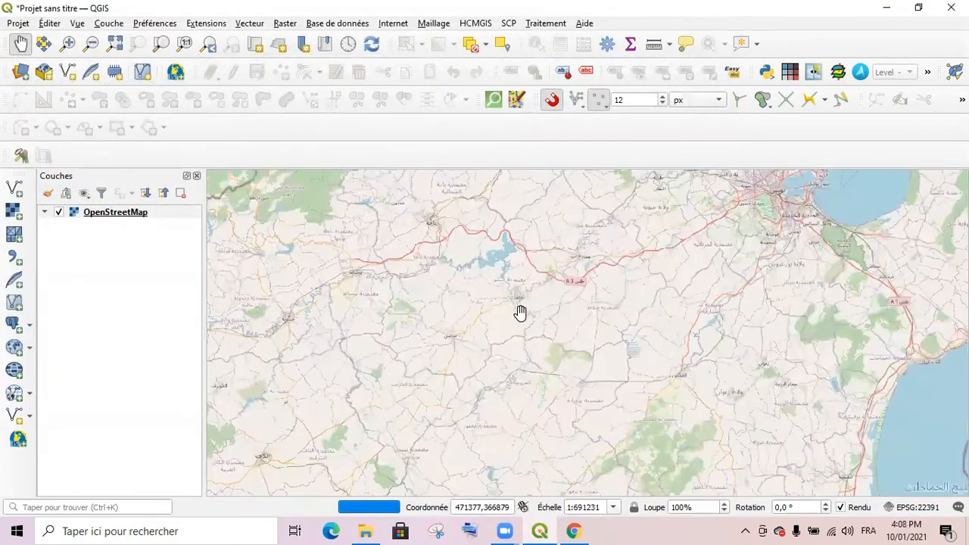
Step: Start exporting the map as an image and draw an export extent about 6 km by 5.4 km around the town of Béja
scroll(462, 218, "up", 3)
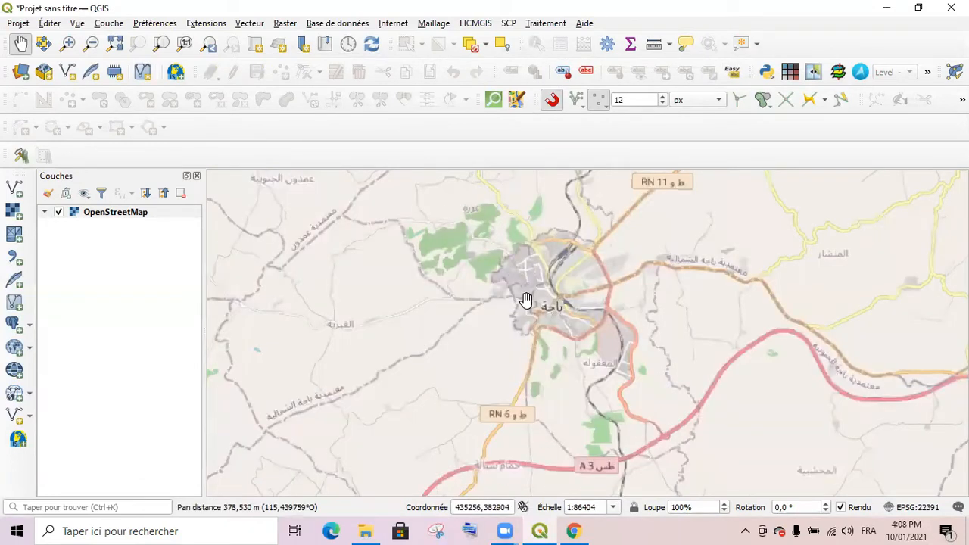
scroll(522, 289, "up", 5)
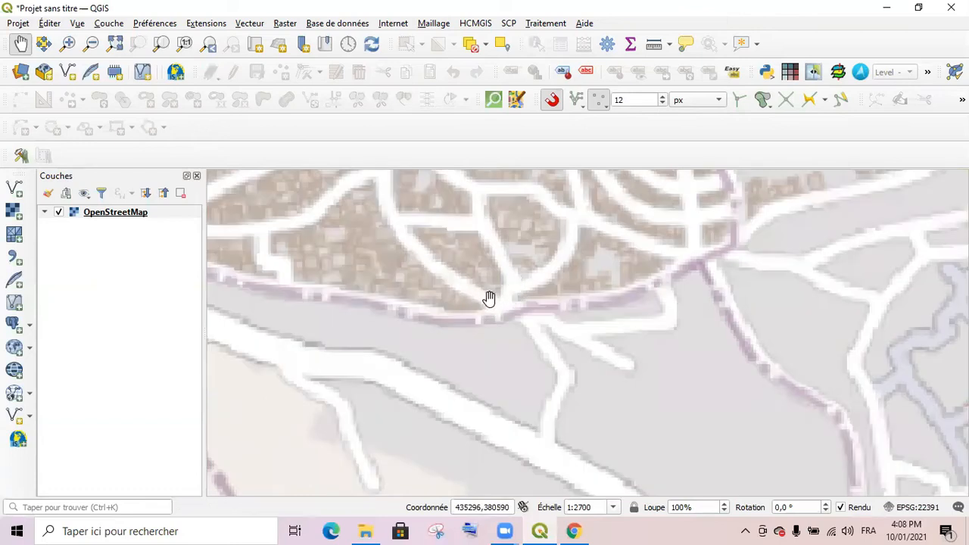
scroll(540, 292, "down", 4)
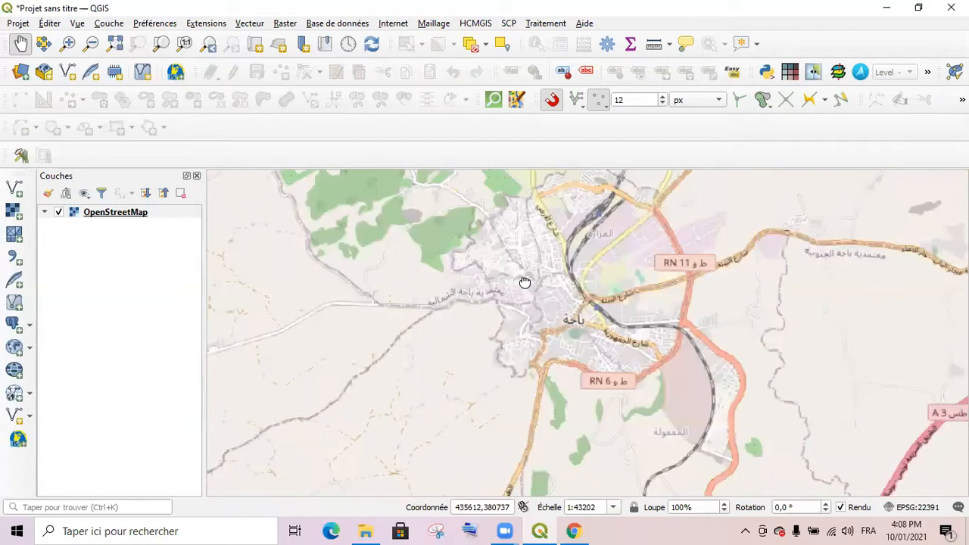
scroll(510, 284, "down", 1)
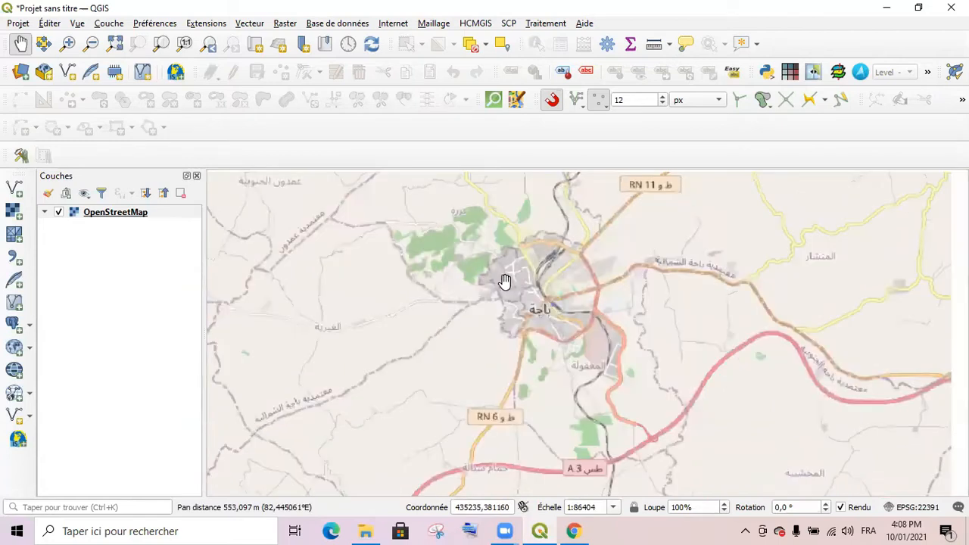
scroll(512, 307, "up", 1)
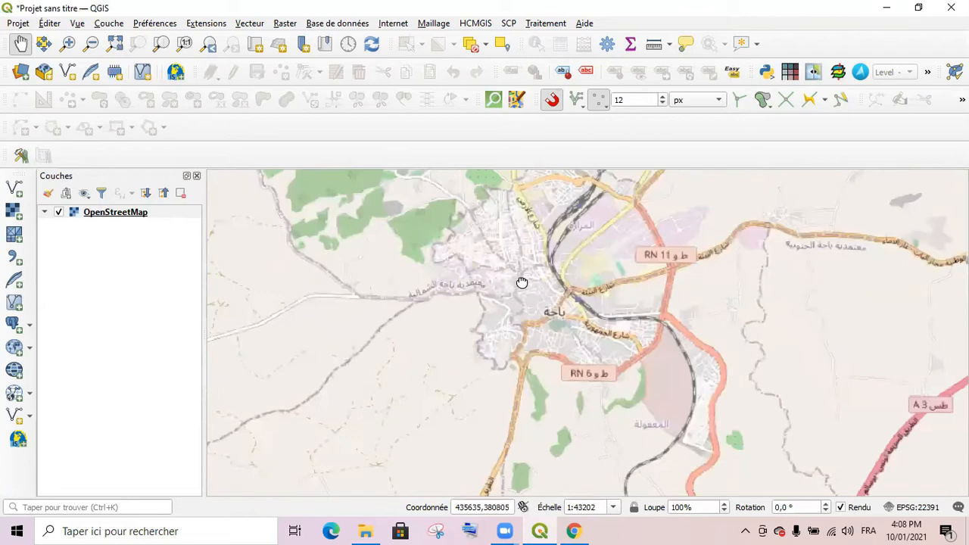
left_click_drag(524, 281, 500, 309)
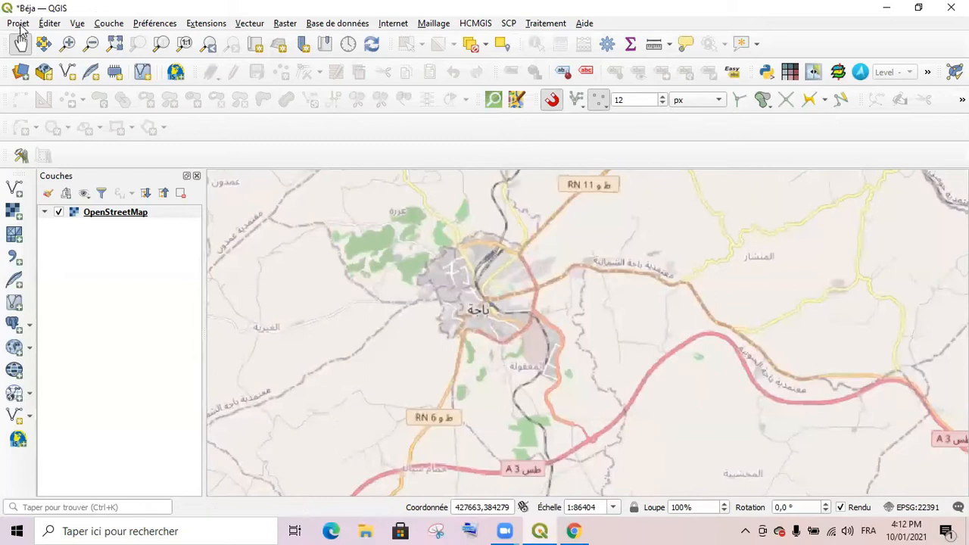
left_click(19, 24)
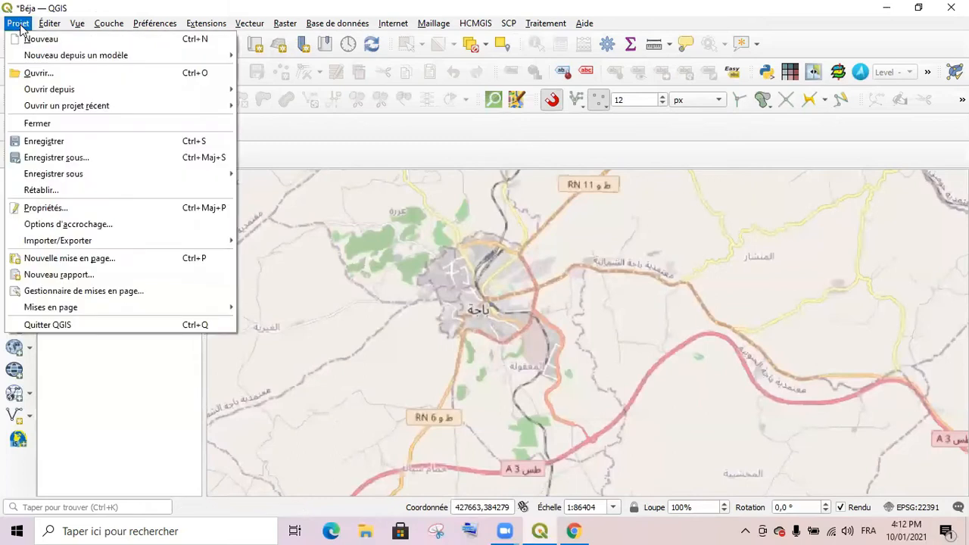
mouse_move(130, 243)
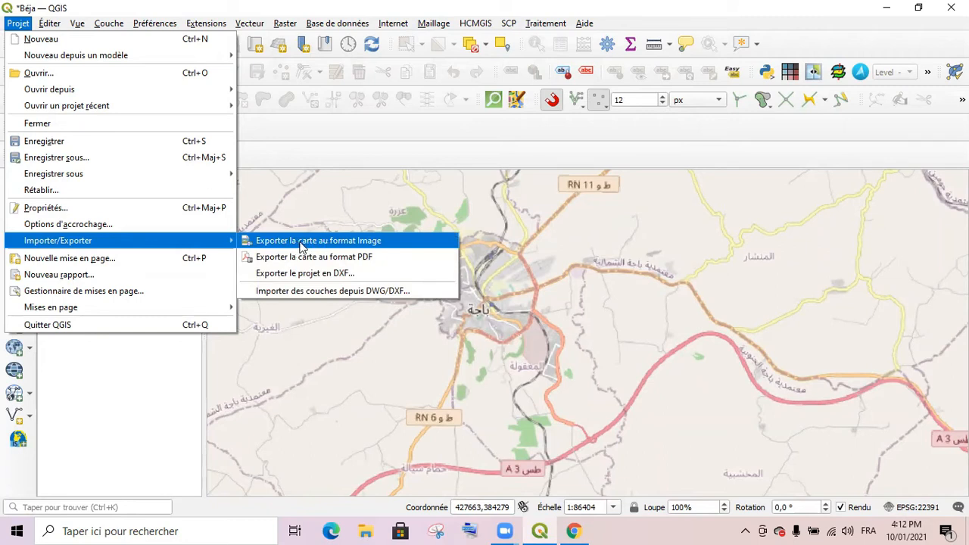
left_click(327, 242)
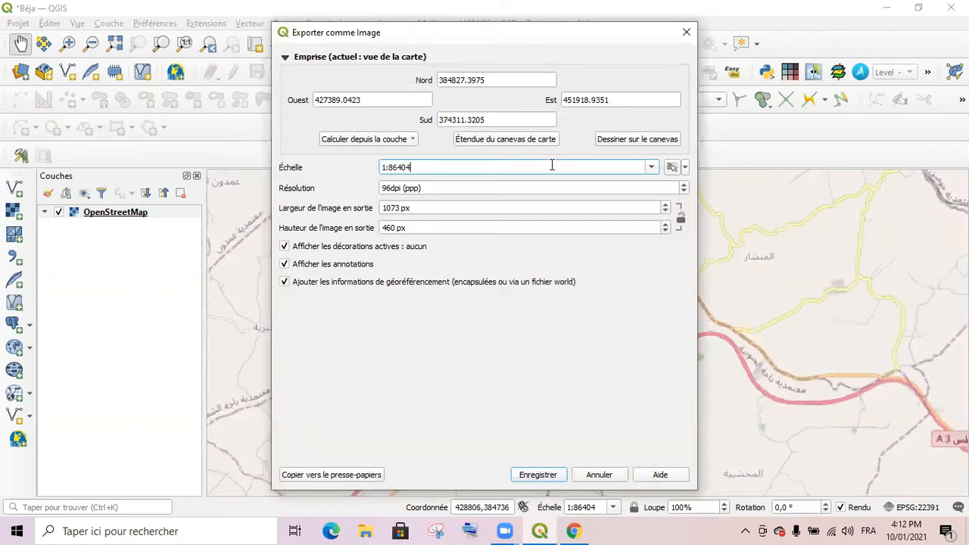
left_click(620, 140)
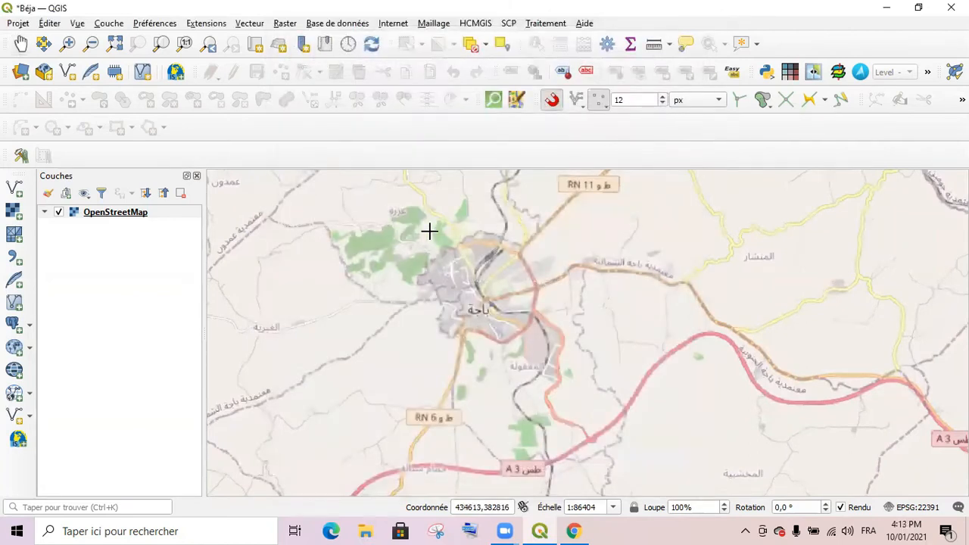
mouse_move(392, 234)
left_mouse_down()
mouse_move(526, 314)
mouse_move(590, 395)
mouse_move(577, 399)
left_mouse_up()
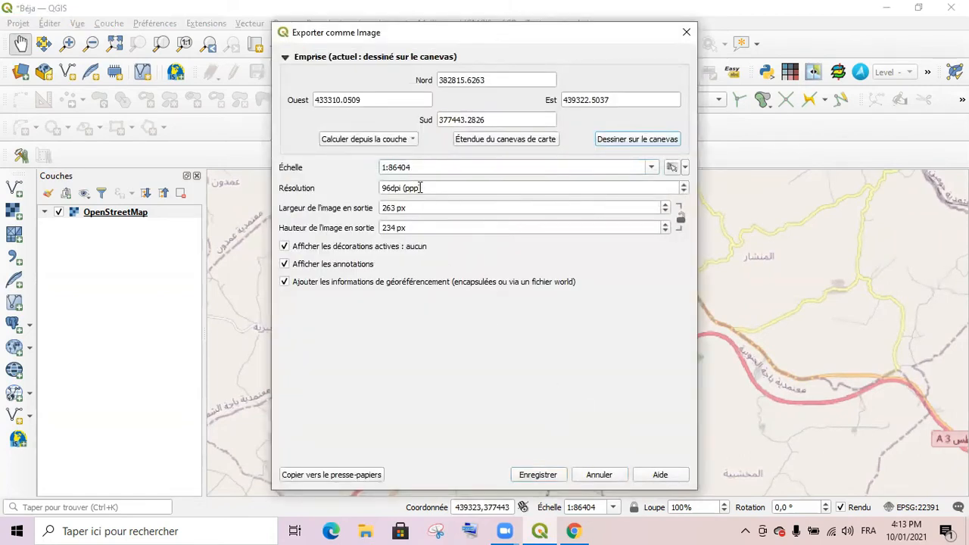
Step: Set the export resolution to 500 dpi and save the image as a JPG named OSM Beja in the Béja folder
left_click_drag(426, 188, 357, 187)
type("500")
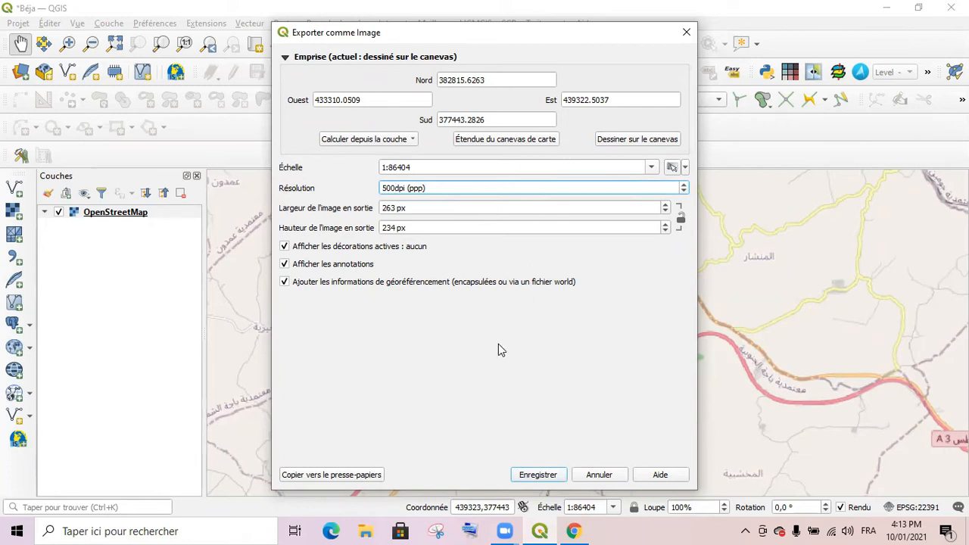
left_click(537, 475)
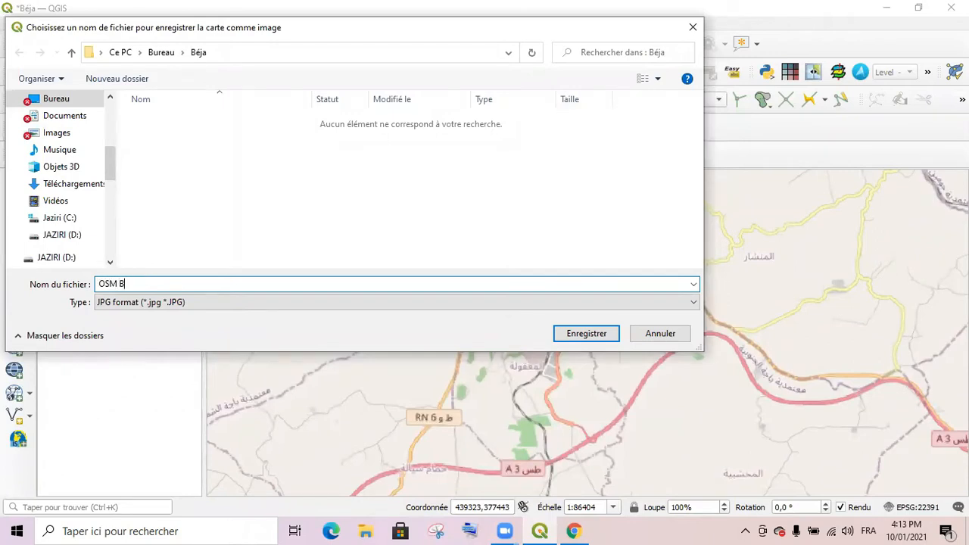
left_click(591, 331)
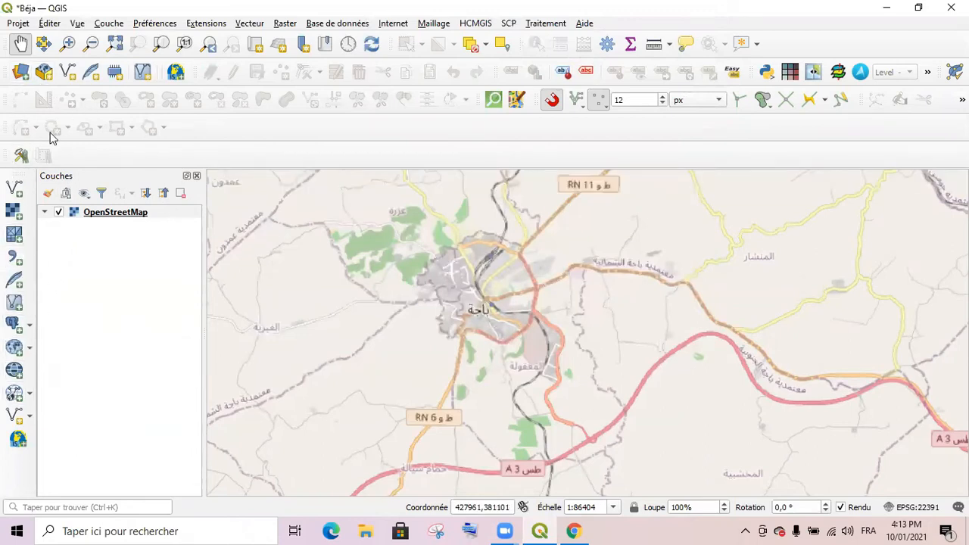
Step: Add OSM Beja.jpg from the Béja folder as a raster layer, assigning it Carthage / Nord Tunisie (EPSG:22391)
left_click(14, 211)
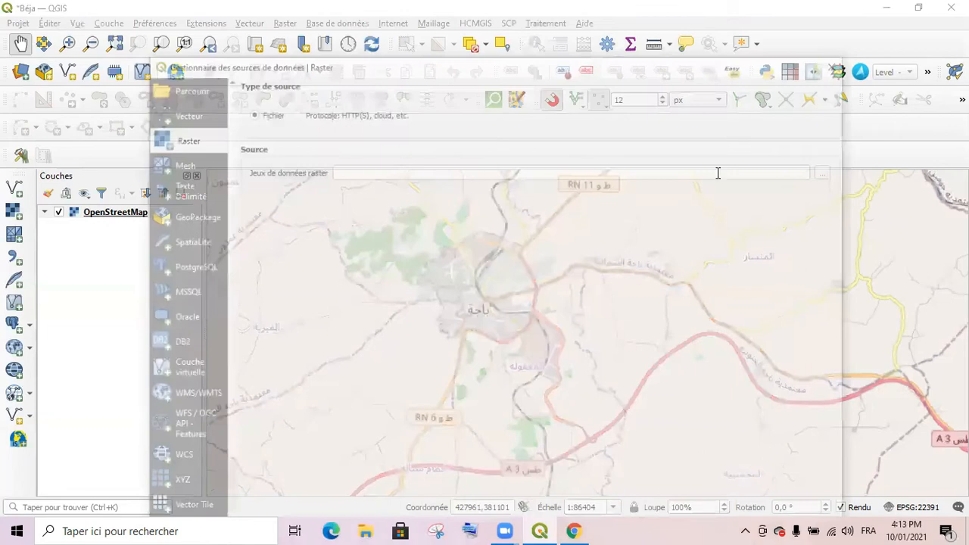
left_click(835, 170)
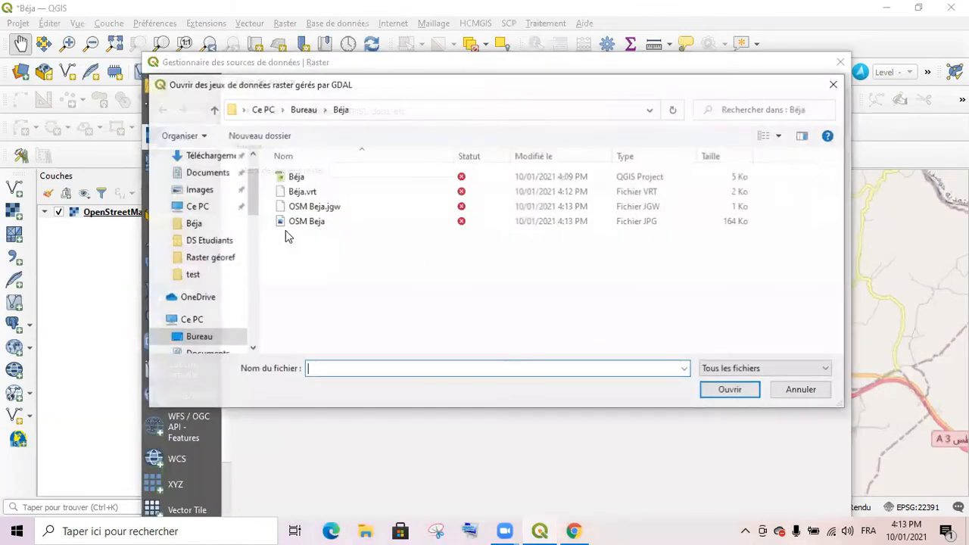
left_click(299, 224)
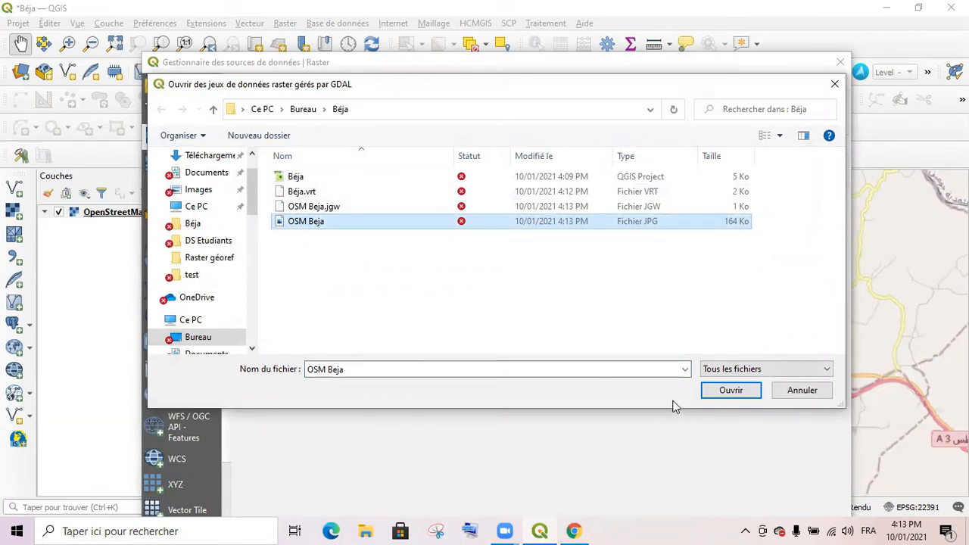
left_click(731, 390)
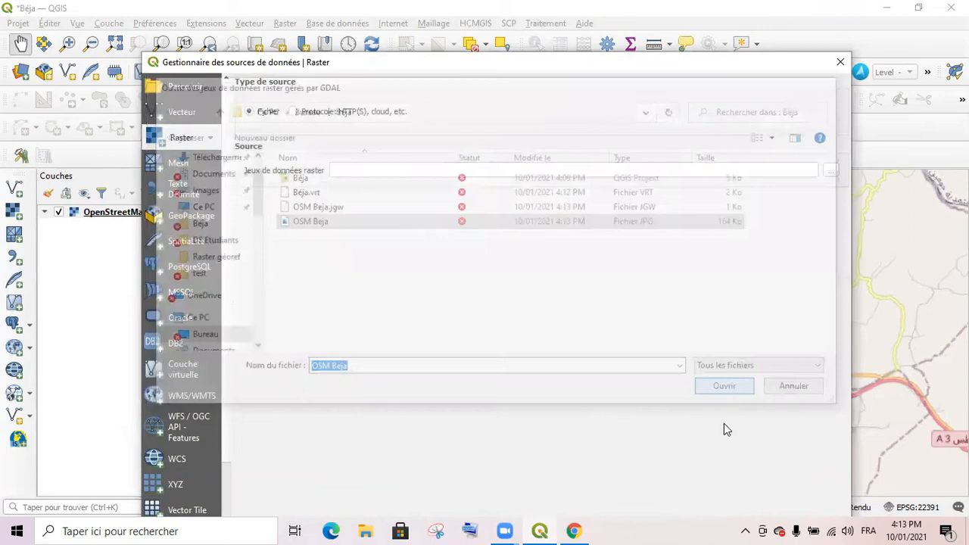
left_click_drag(506, 72, 485, 20)
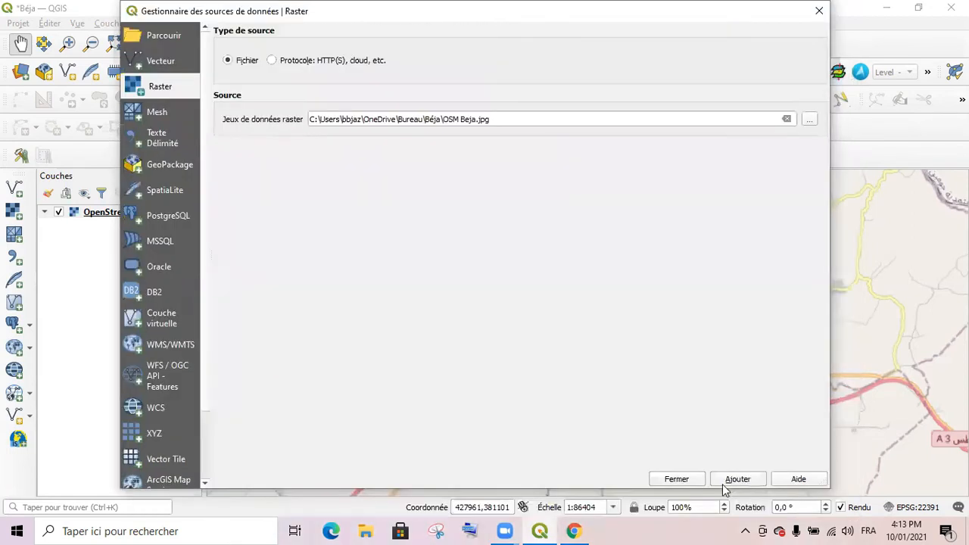
left_click(739, 480)
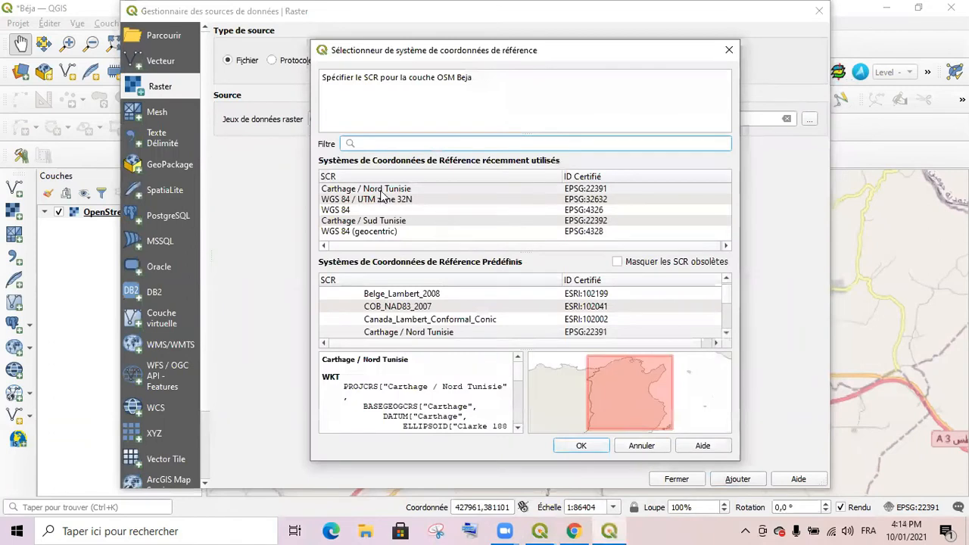
left_click(439, 189)
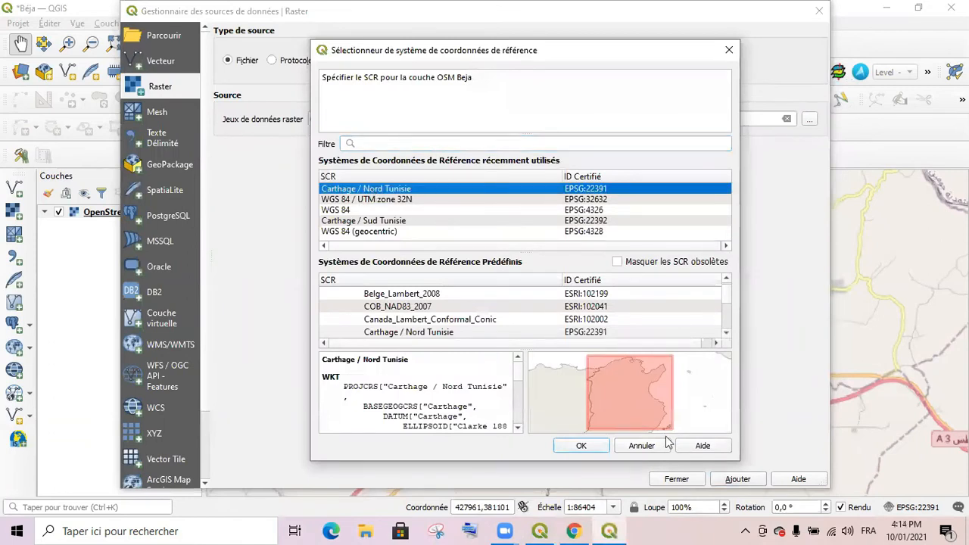
left_click(583, 445)
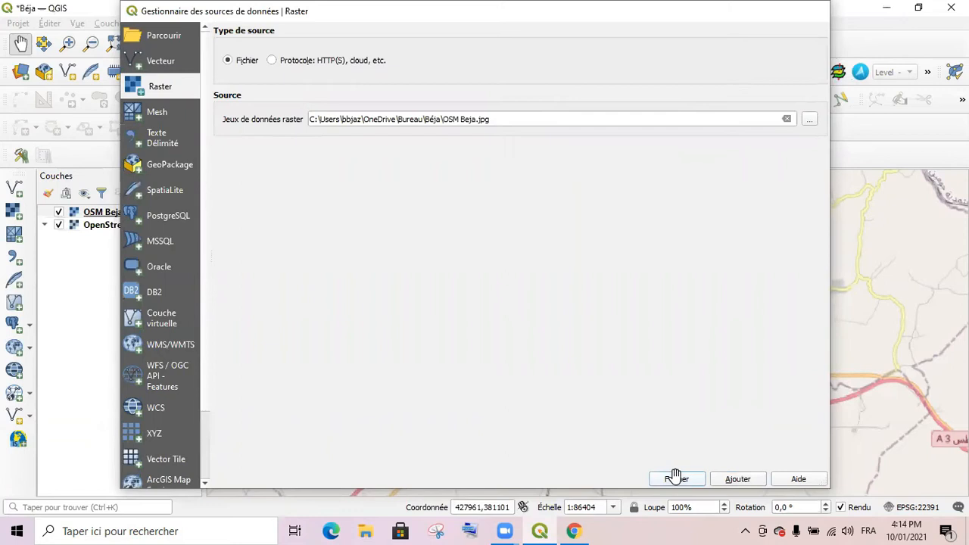
left_click(675, 476)
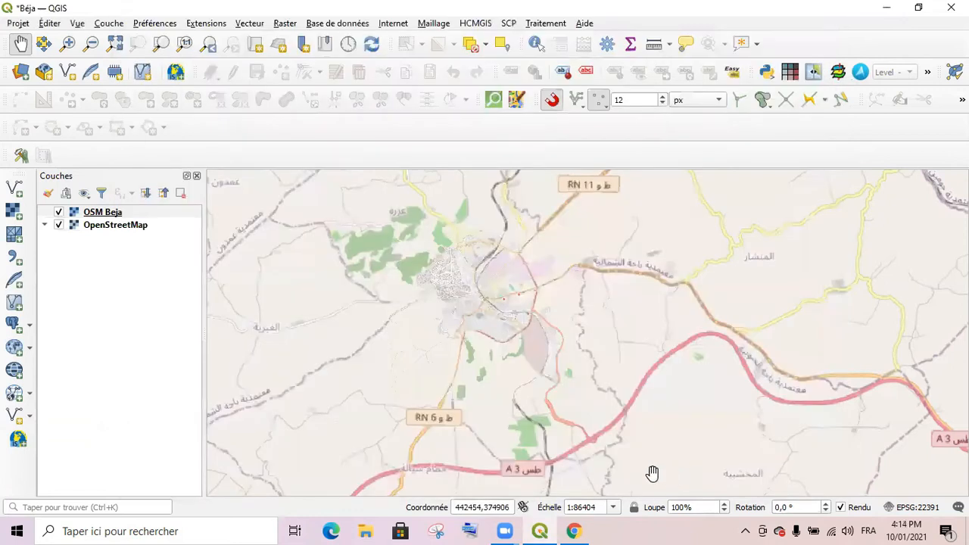
Step: Hide the OpenStreetMap layer and examine the extent and street detail of the OSM Beja image
left_click(62, 214)
left_click(59, 225)
scroll(479, 304, "up", 1)
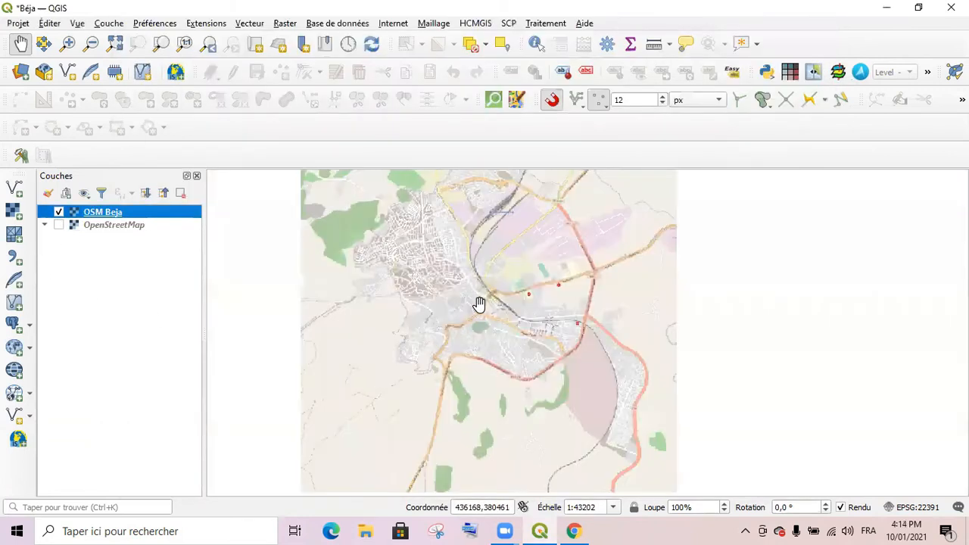
scroll(479, 303, "up", 2)
scroll(480, 303, "down", 2)
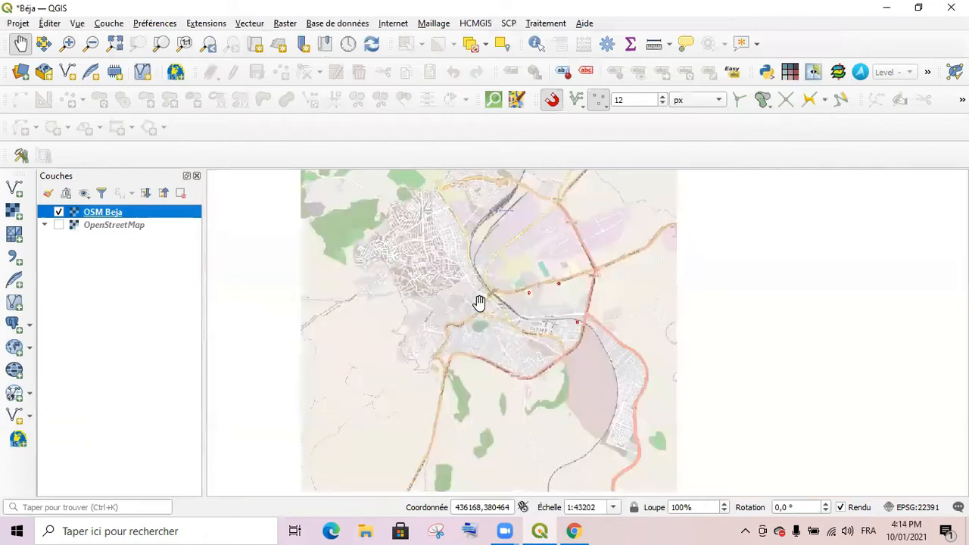
scroll(496, 294, "up", 4)
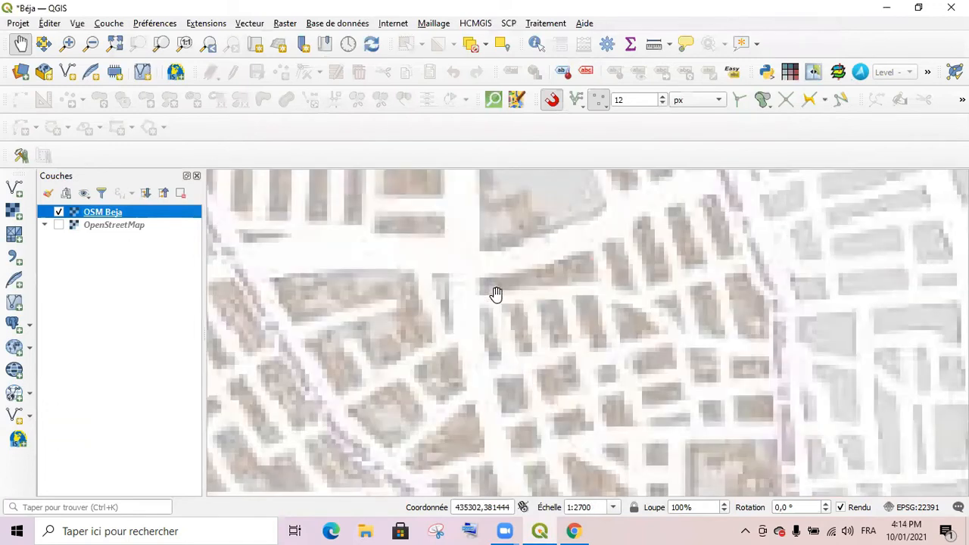
scroll(480, 288, "down", 3)
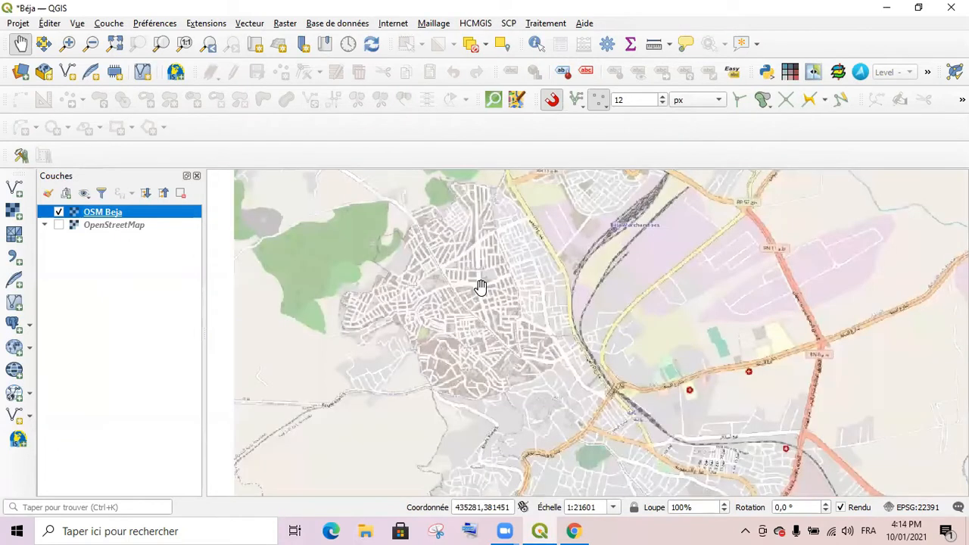
scroll(558, 289, "down", 1)
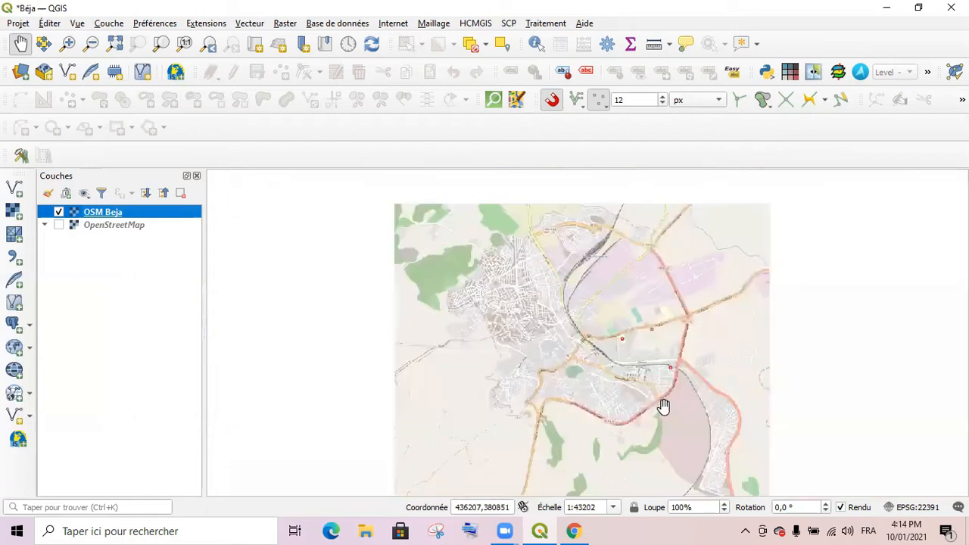
scroll(663, 406, "up", 1)
scroll(503, 306, "up", 2)
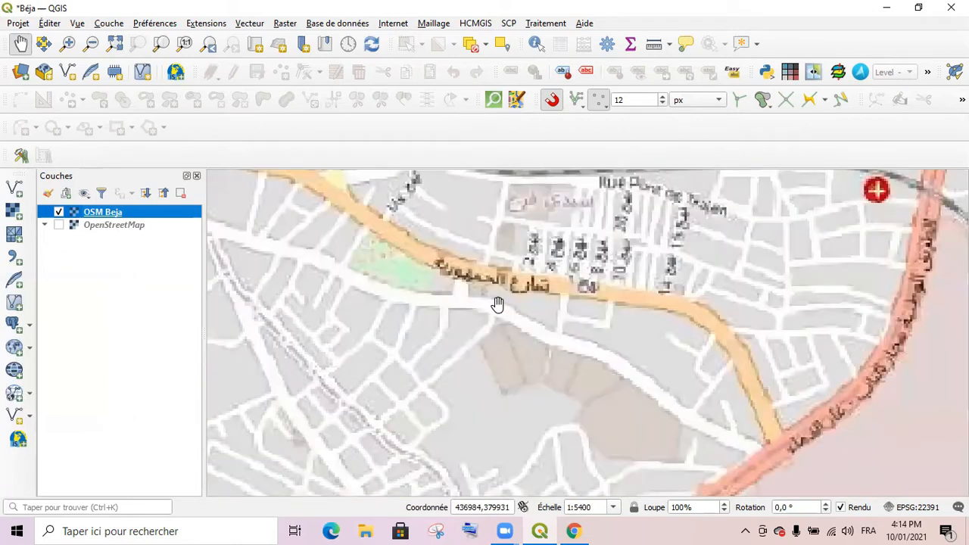
scroll(497, 303, "down", 2)
Step: Show the OpenStreetMap layer again, hide OSM Beja, and compare the online map's street detail with the exported image
left_click(60, 226)
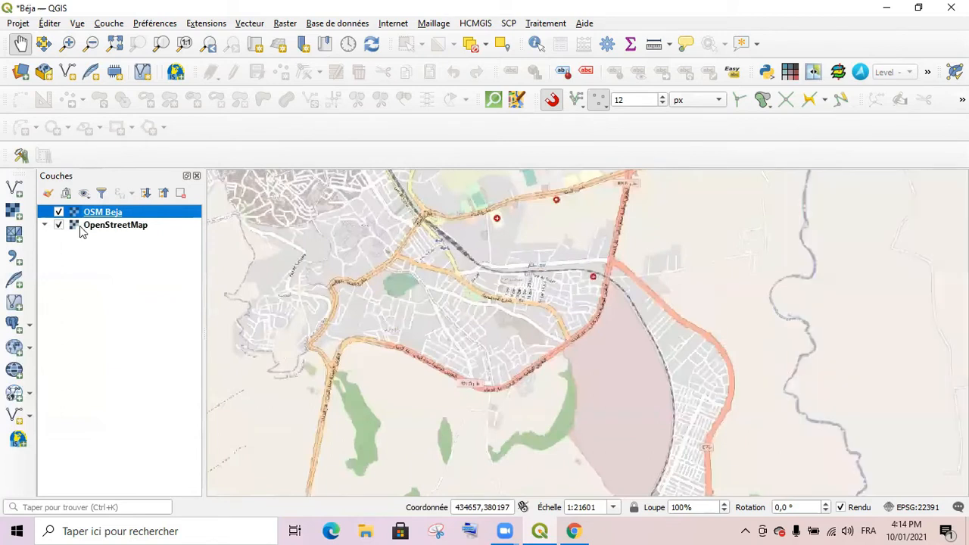
scroll(564, 314, "up", 1)
scroll(572, 315, "up", 1)
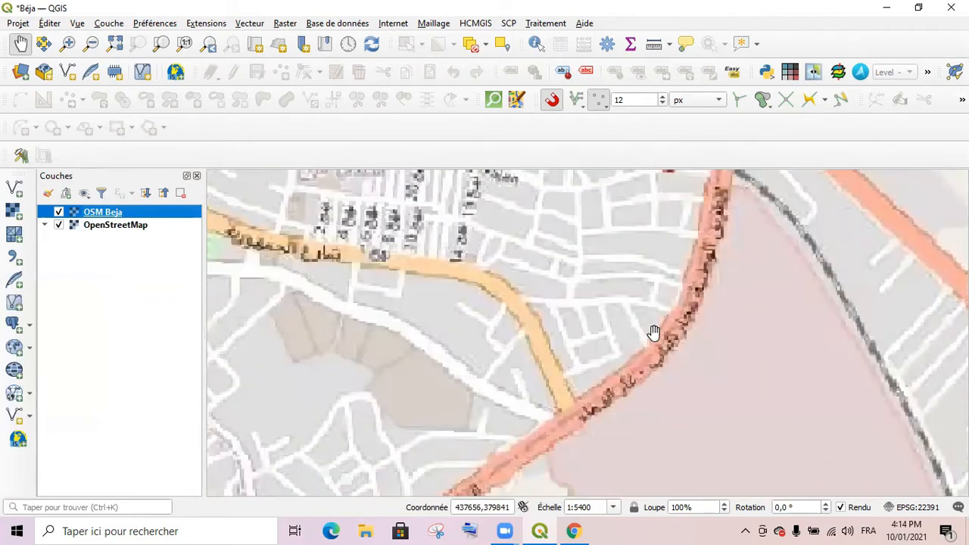
left_click(58, 212)
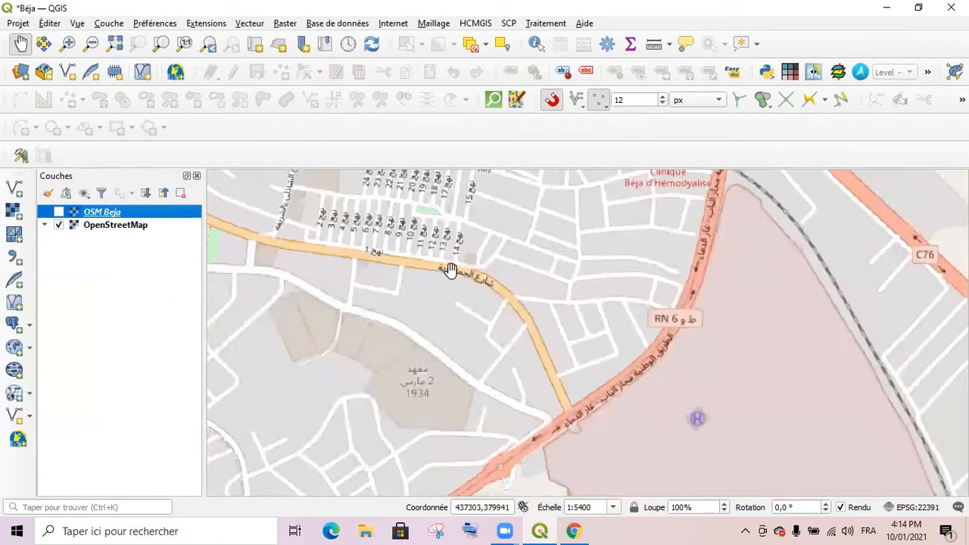
scroll(446, 268, "up", 3)
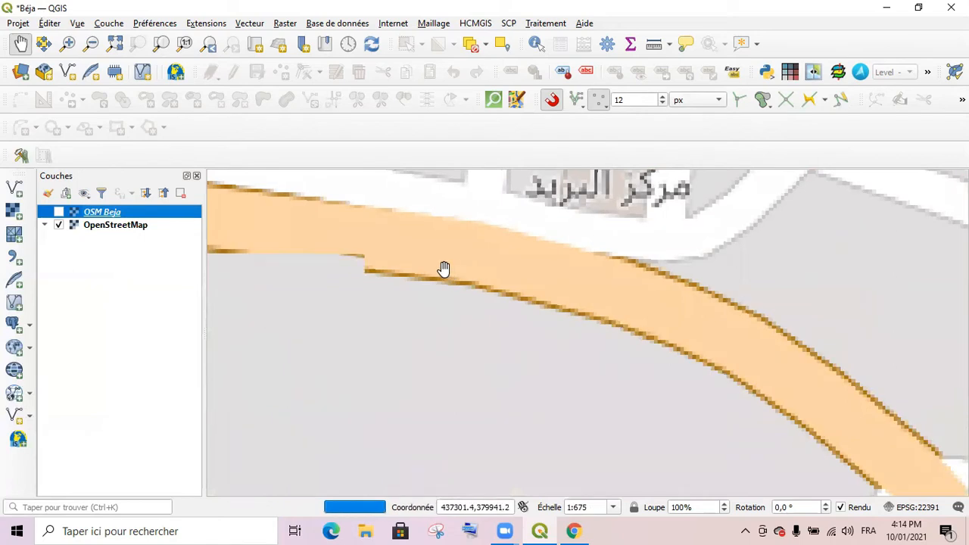
scroll(426, 268, "down", 1)
scroll(643, 378, "up", 1)
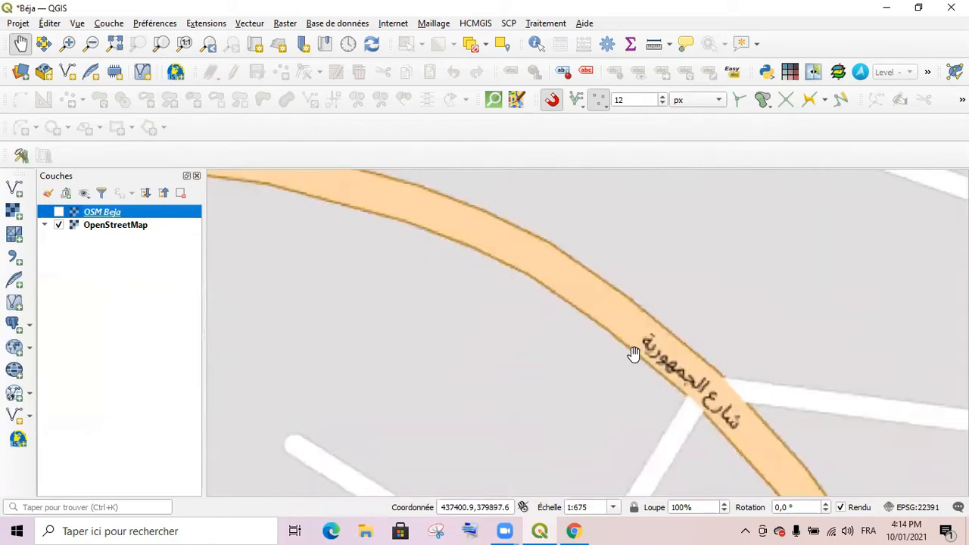
Step: Show the OSM Beja layer and hide OpenStreetMap to view only the exported image
left_click(58, 213)
left_click(59, 224)
scroll(470, 342, "down", 4)
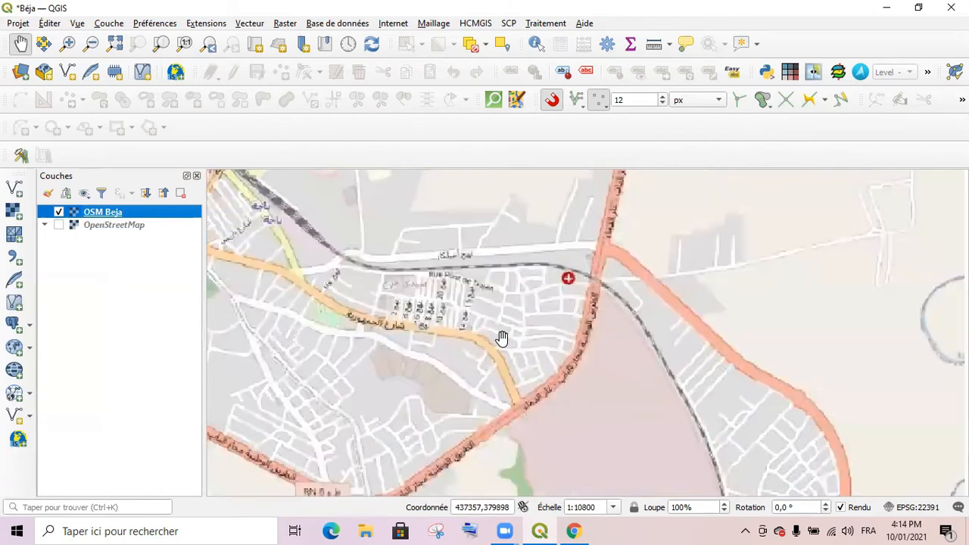
Step: Compare the extent of the OSM Beja image with the online OpenStreetMap layer, leaving OpenStreetMap hidden
scroll(499, 338, "down", 2)
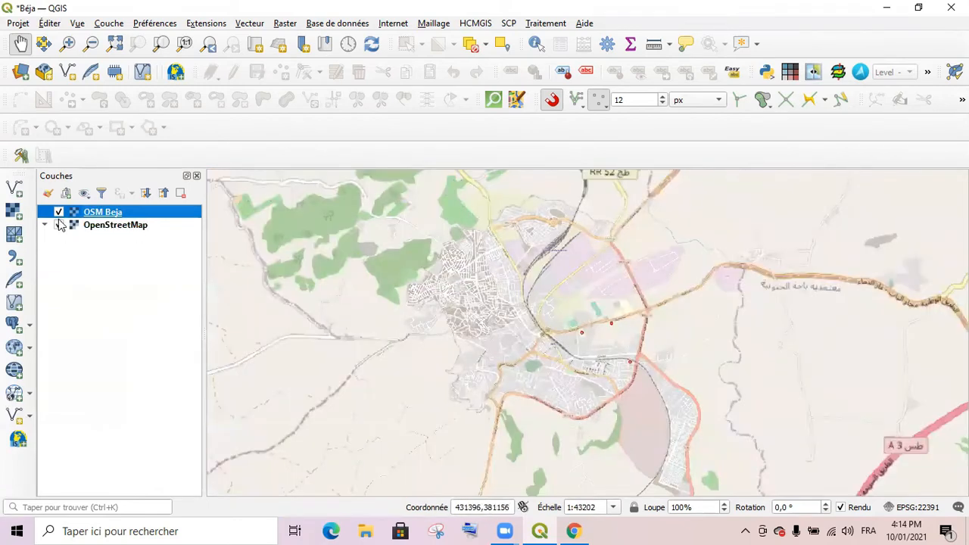
left_click(60, 224)
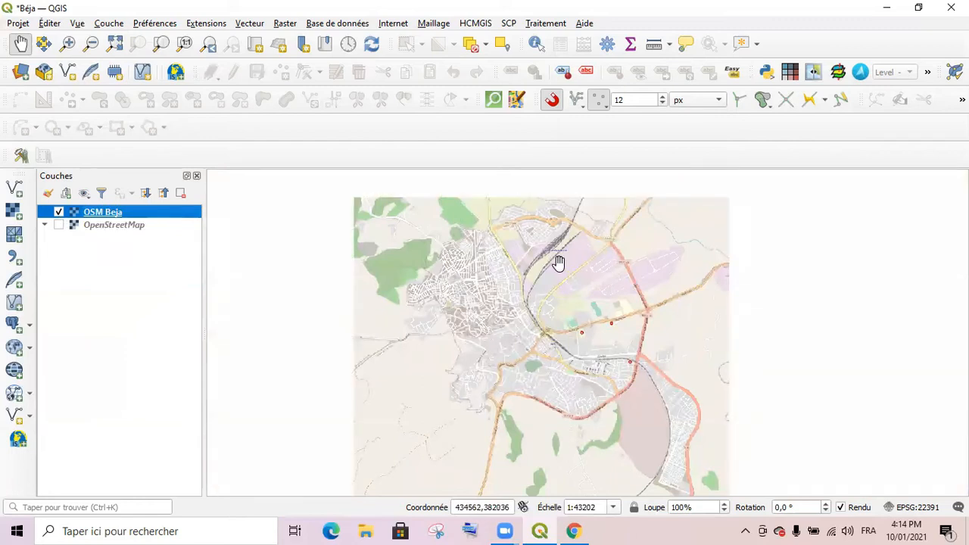
scroll(559, 304, "down", 1)
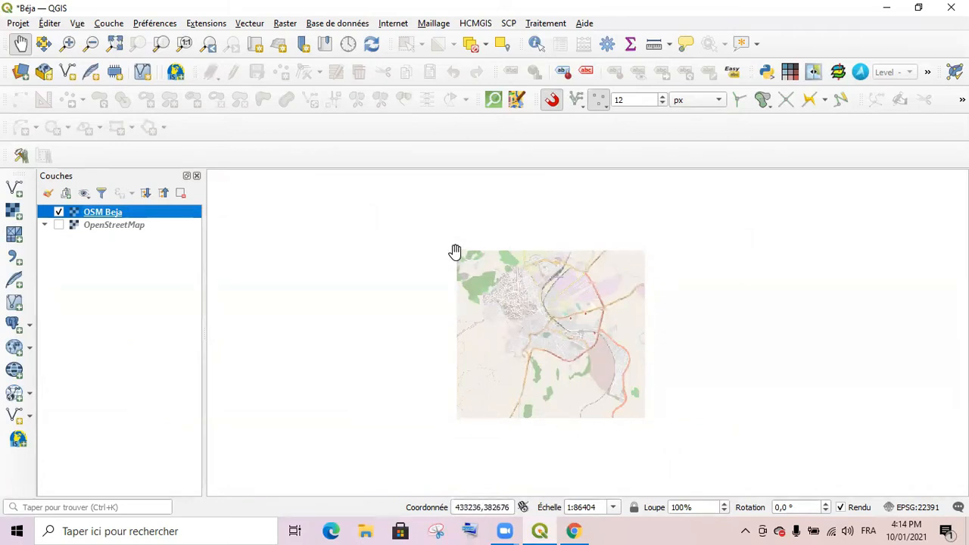
Step: Start a new shapefile layer and create a folder named shp inside the Béja folder as its save location
left_click(68, 74)
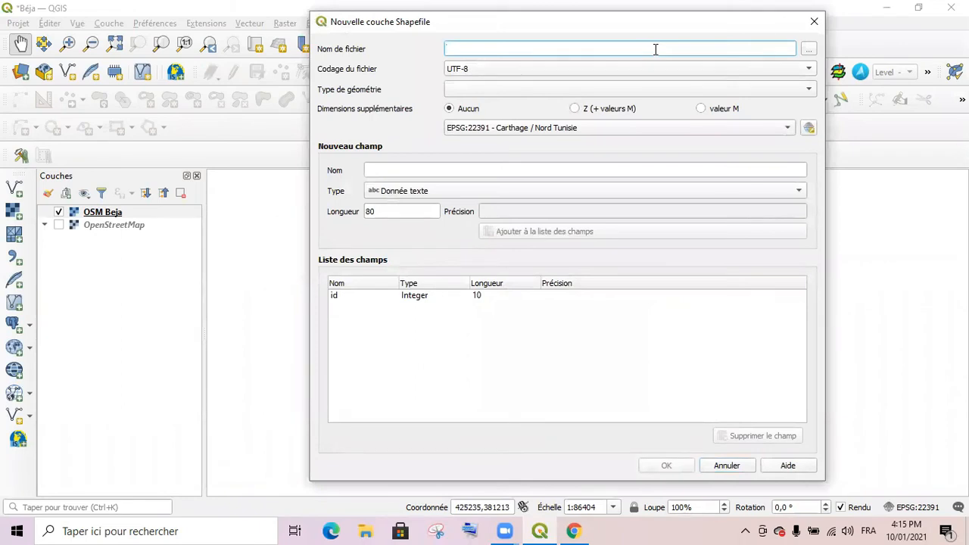
left_click(809, 50)
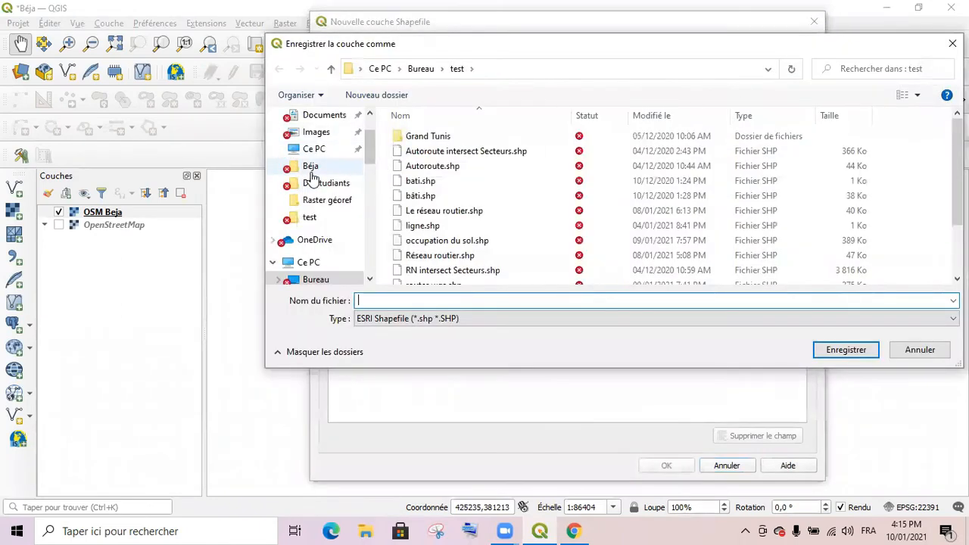
left_click(310, 168)
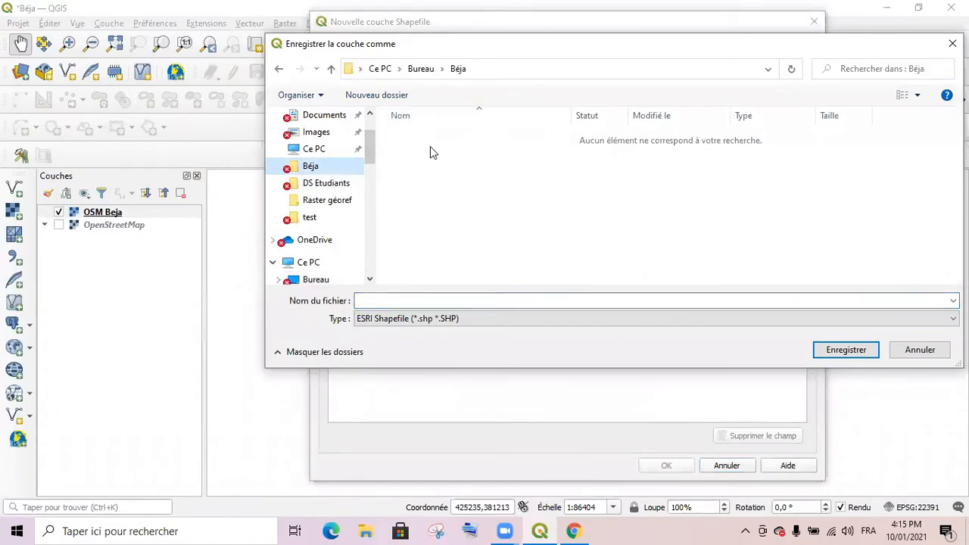
left_click(377, 94)
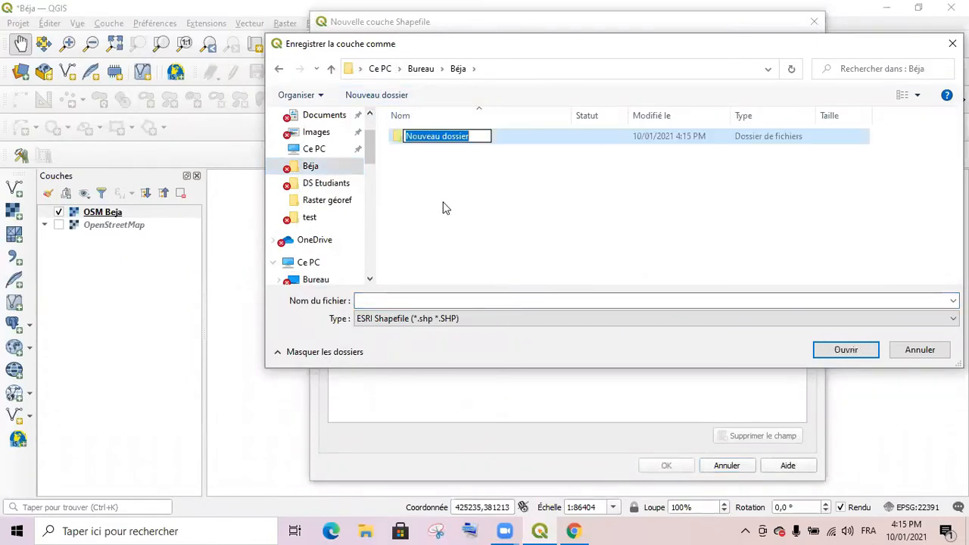
type("shp")
left_click(399, 140)
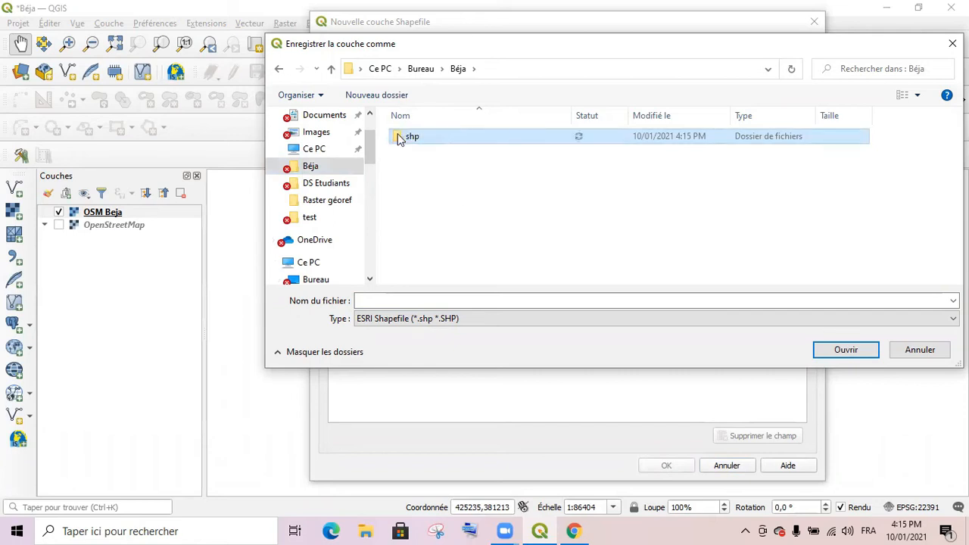
double_click(403, 141)
Step: Name the shapefile Cadre, set its geometry type to Polygone and create the layer
left_click(400, 300)
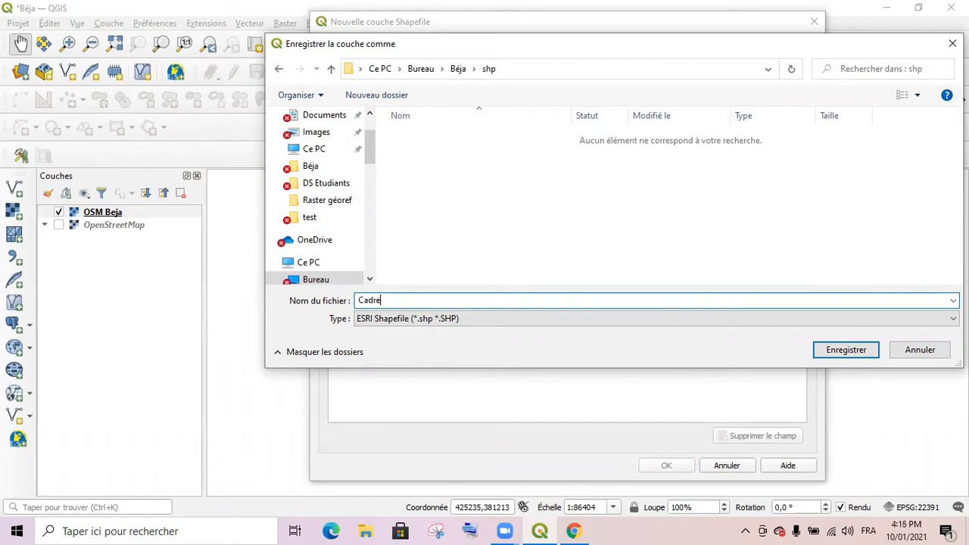
left_click(860, 349)
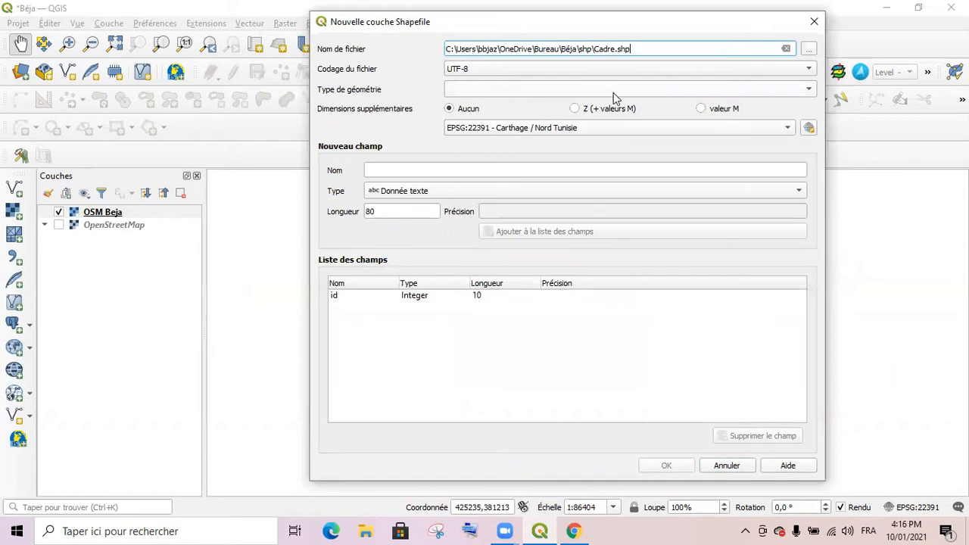
left_click(662, 89)
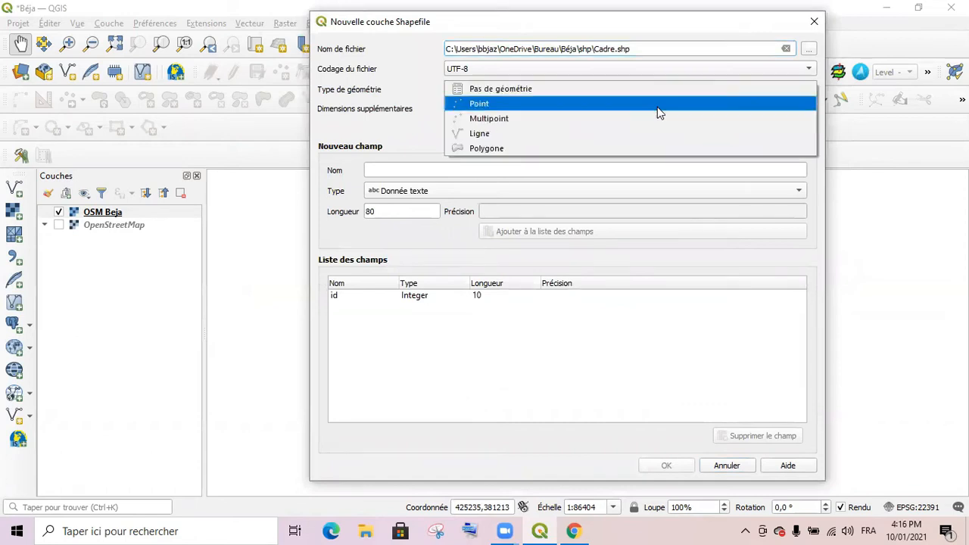
left_click(539, 147)
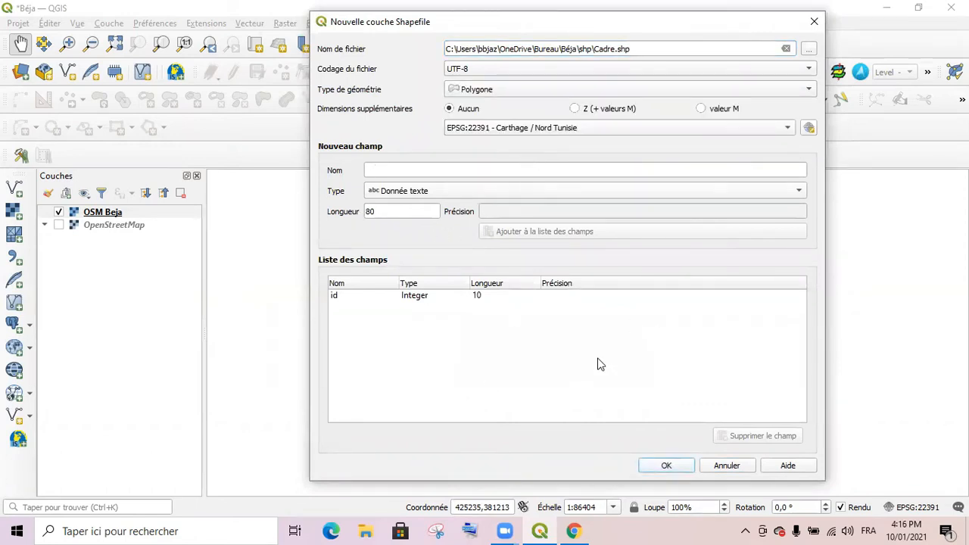
left_click(667, 464)
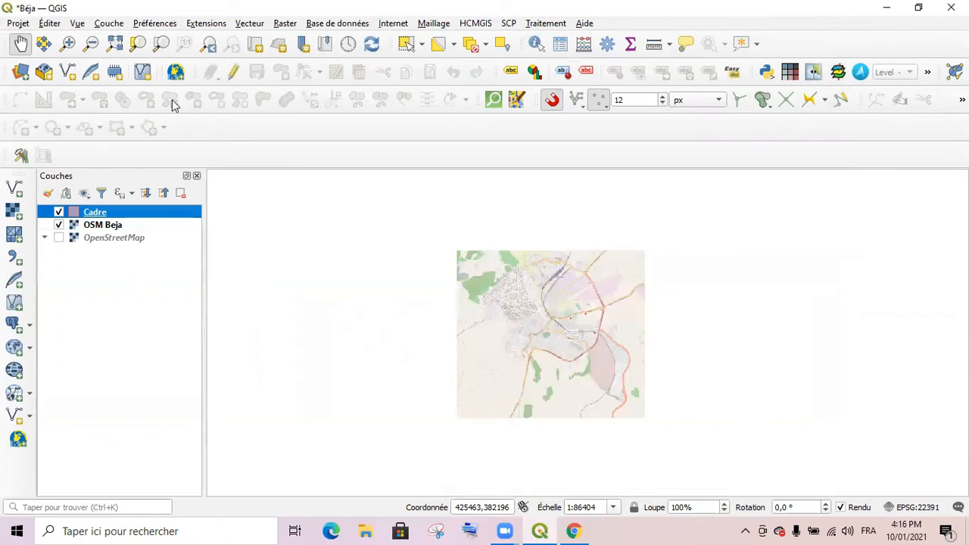
Step: Enable editing on the Cadre layer and switch the Numérisation de formes toolbar off and back on
left_click(235, 72)
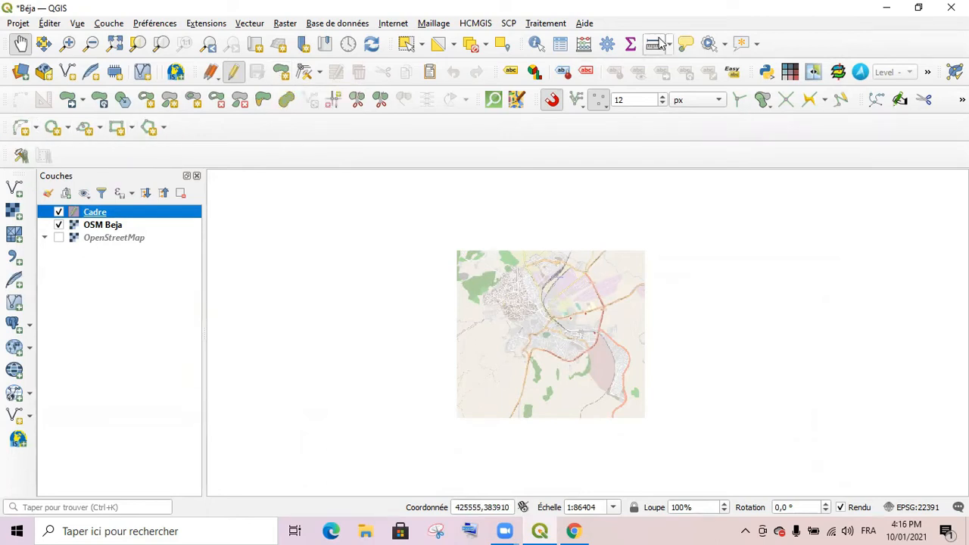
right_click(813, 53)
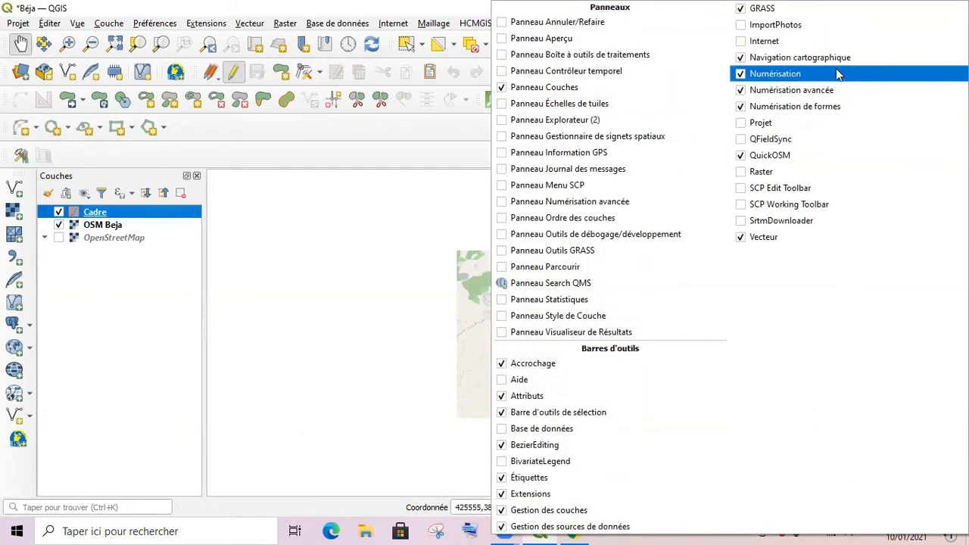
left_click(798, 112)
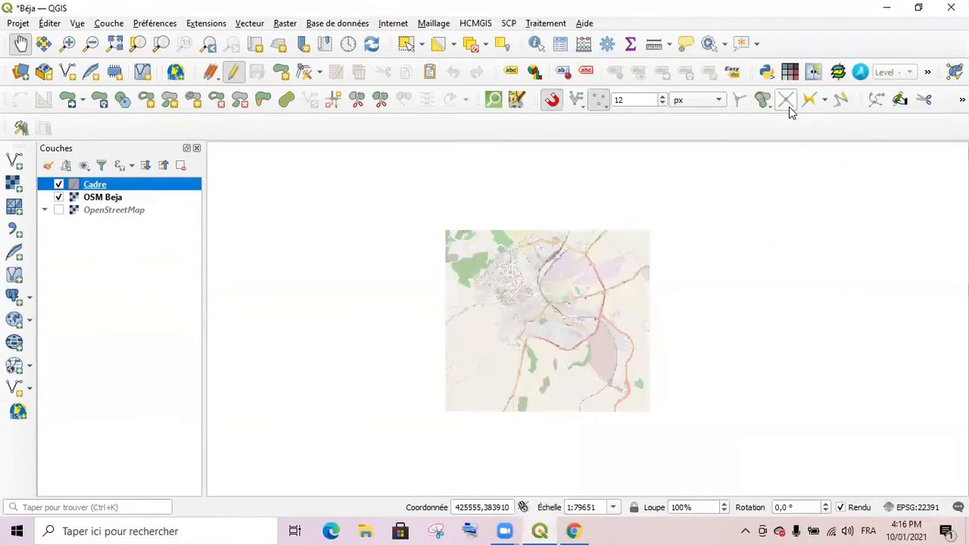
right_click(855, 41)
left_click(795, 112)
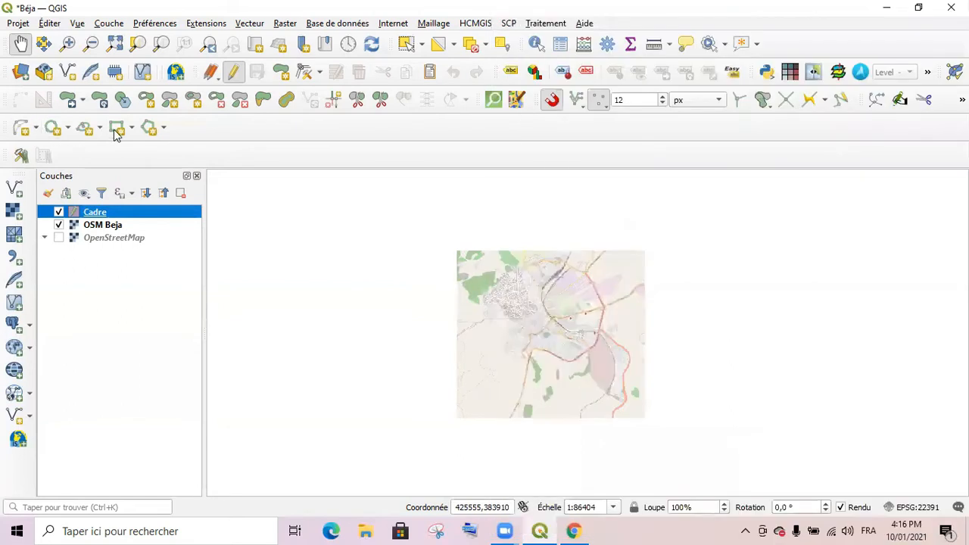
Step: Draw a rectangle in the Cadre layer from corner to opposite corner of the OSM Beja image, leaving its id empty
left_click(115, 129)
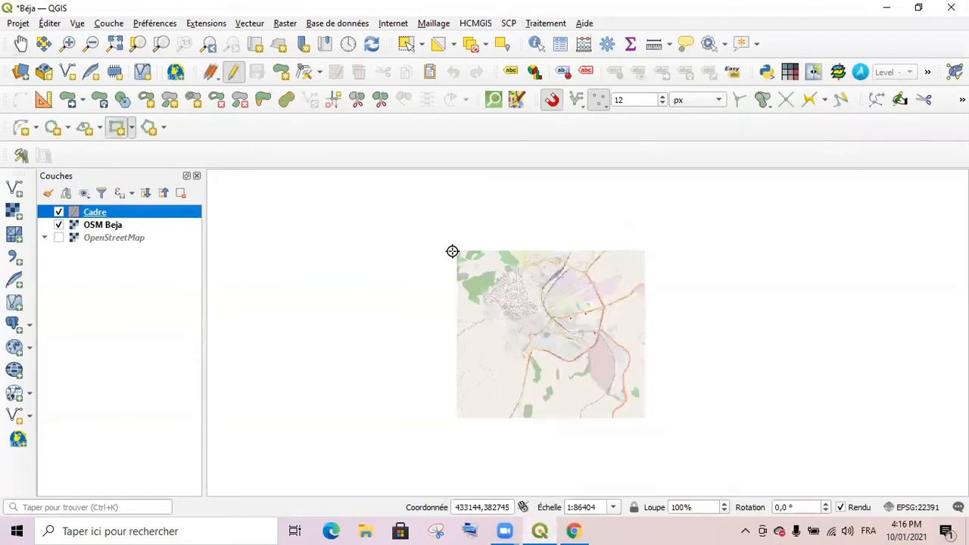
left_click(456, 250)
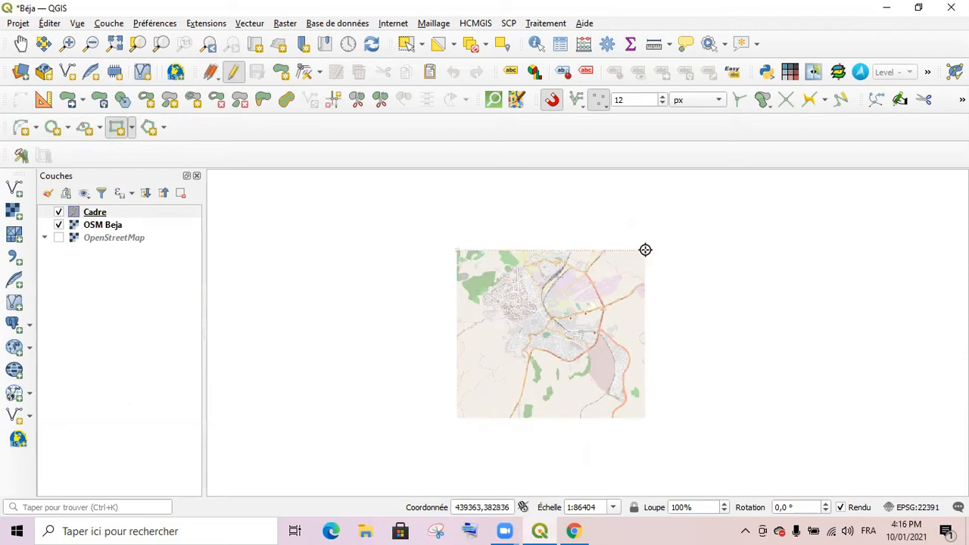
left_click(644, 417)
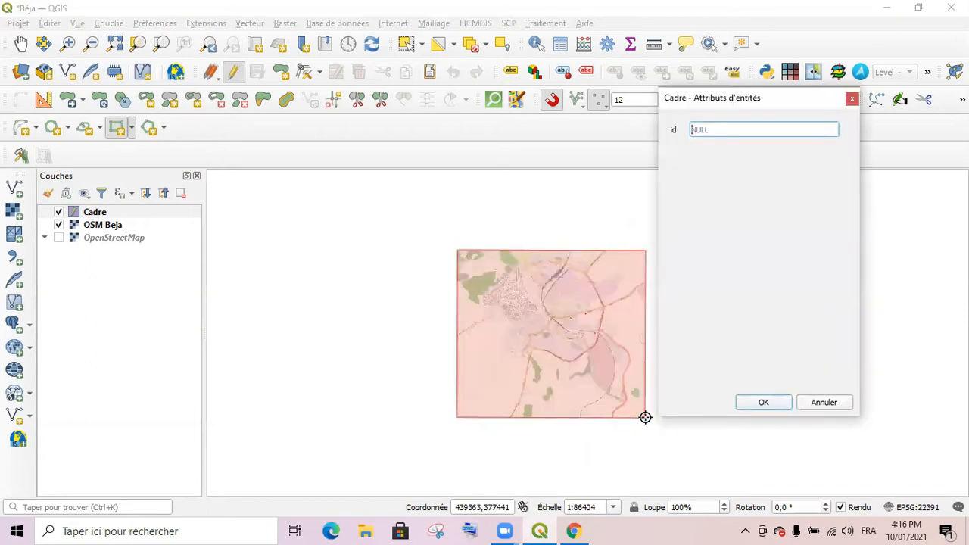
left_click(765, 403)
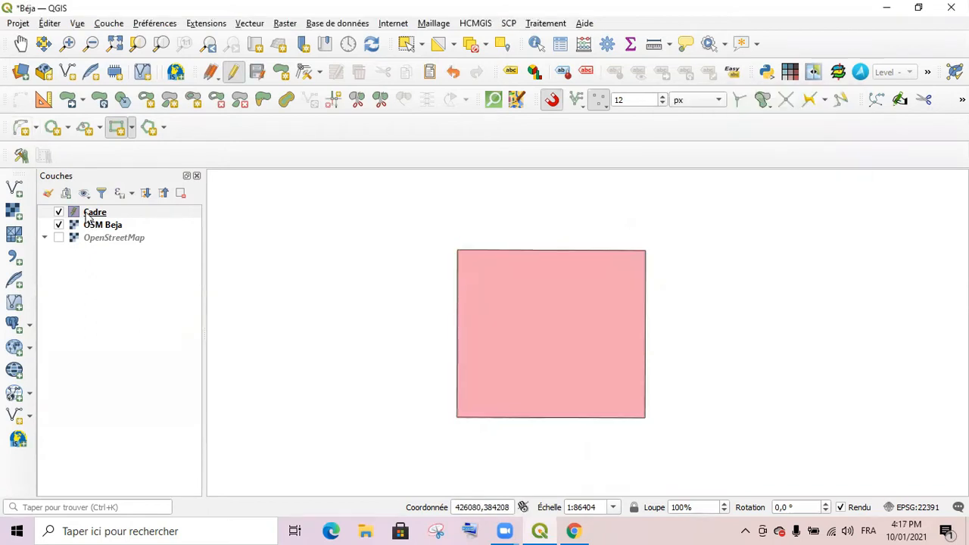
Step: Save the edits of the Cadre layer and end its editing session
left_click(258, 74)
left_click(231, 73)
left_click(233, 73)
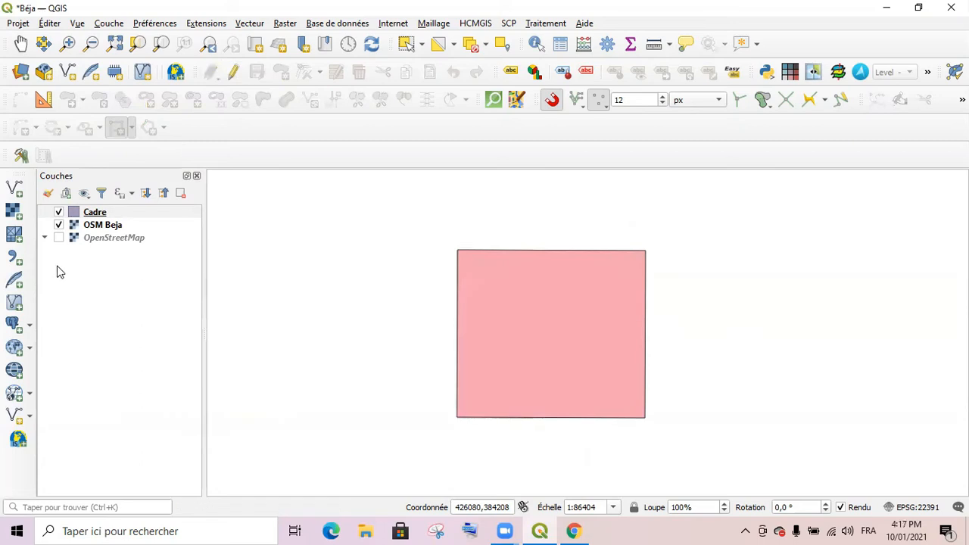
Step: Style the Cadre layer's simple fill with a transparent fill colour and a stroke width of 0.46 mm
left_click(73, 215)
double_click(78, 216)
left_click(490, 70)
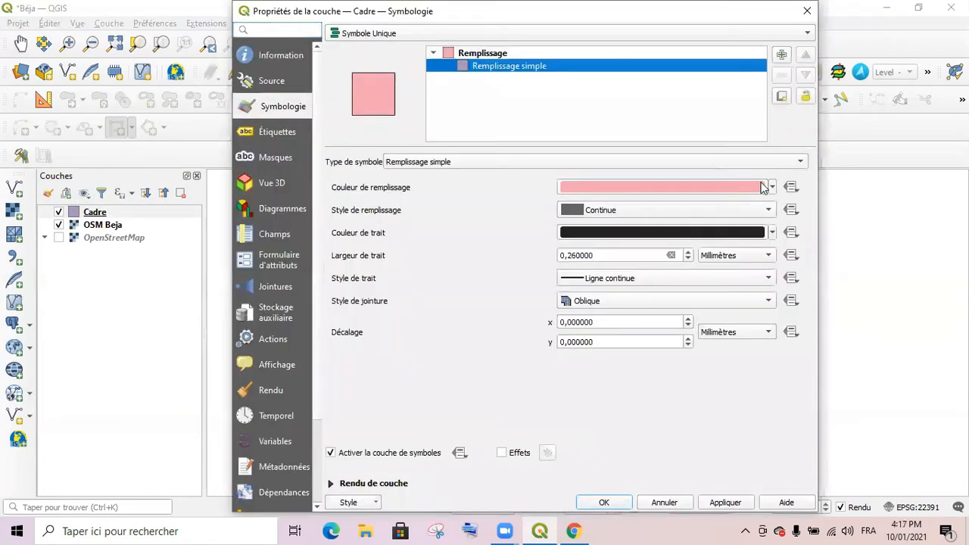
left_click(772, 188)
left_click(637, 202)
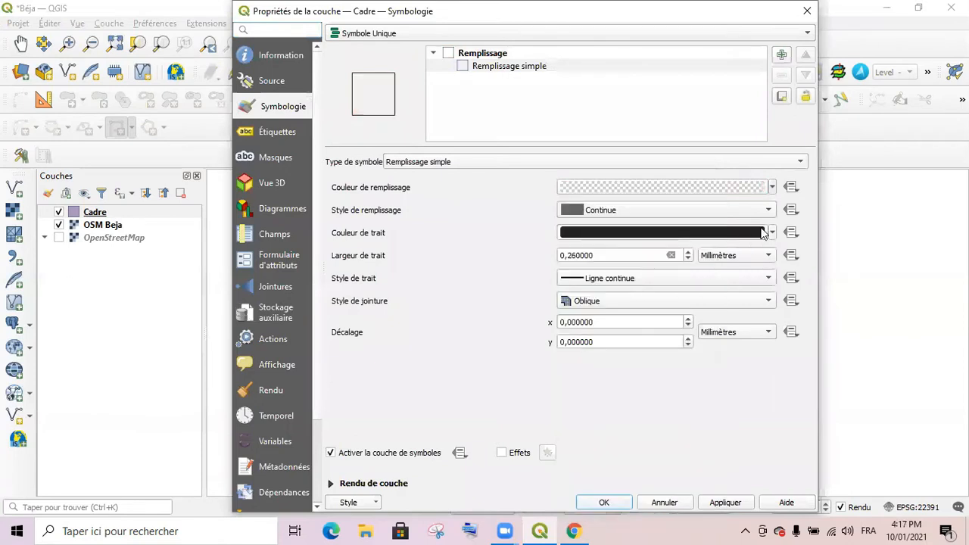
left_click(688, 252)
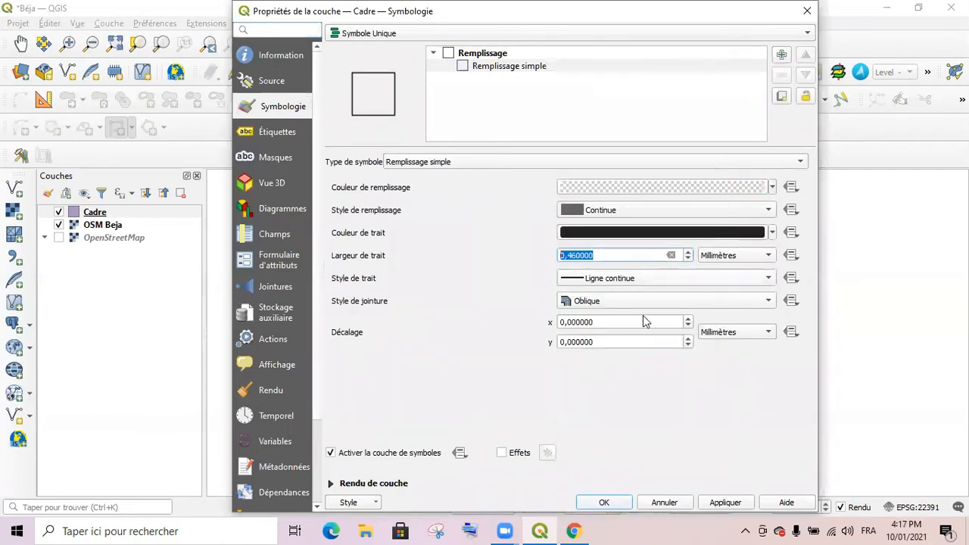
left_click(725, 504)
left_click(614, 507)
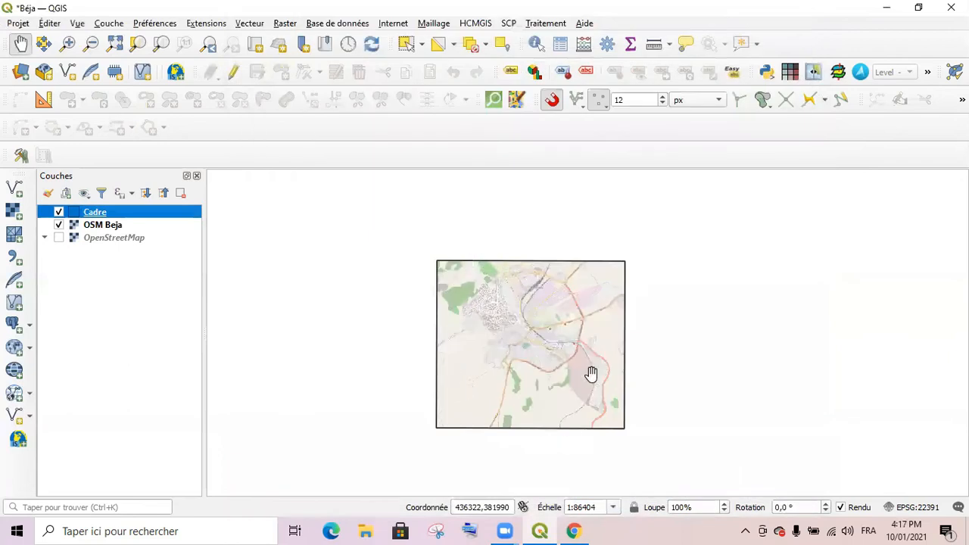
Step: Examine the streets, land use and facilities of the OSM Beja image within the Cadre outline at several scales
scroll(555, 361, "up", 1)
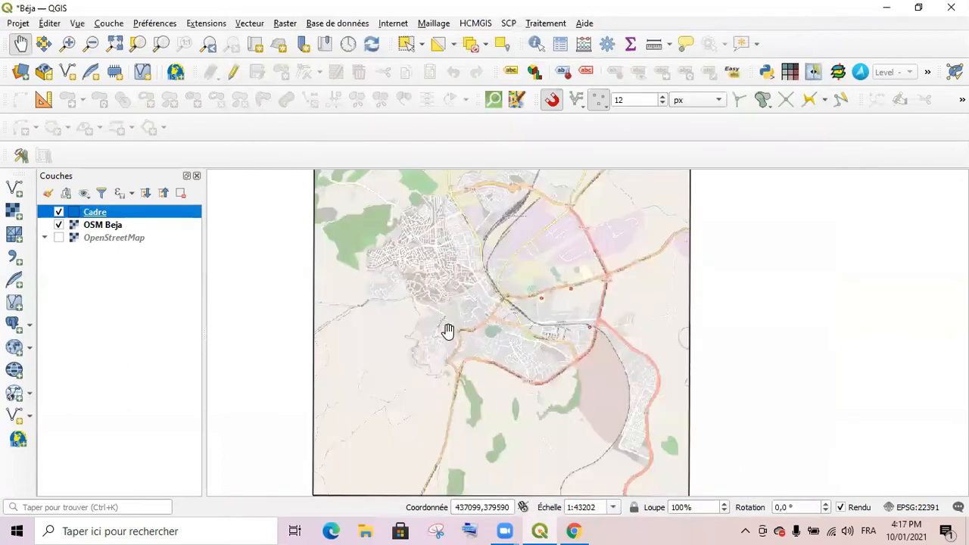
scroll(448, 331, "up", 2)
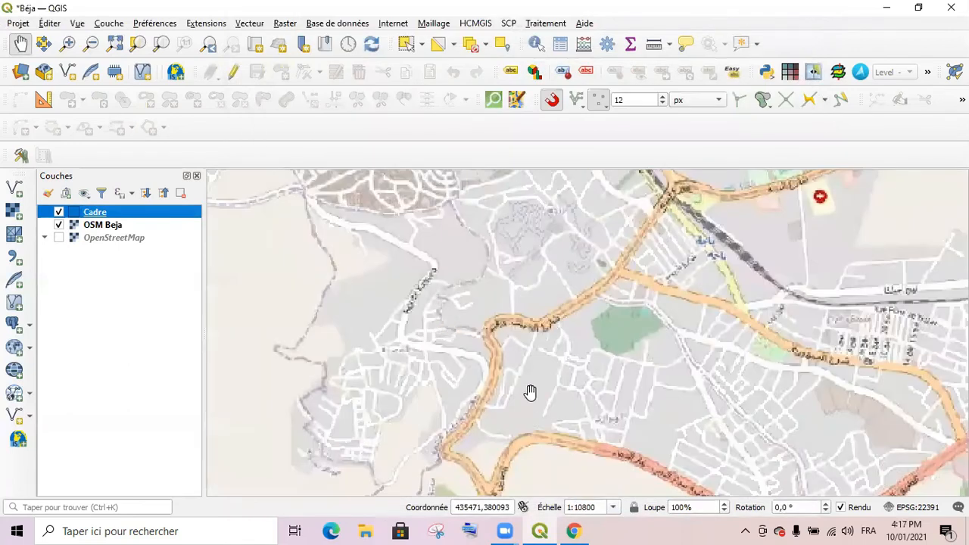
scroll(712, 265, "down", 1)
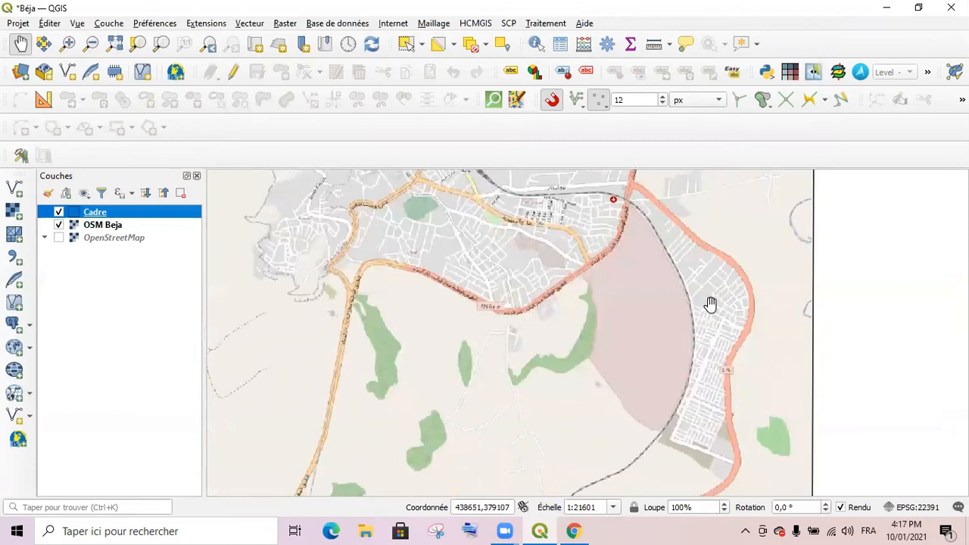
left_click_drag(530, 278, 596, 366)
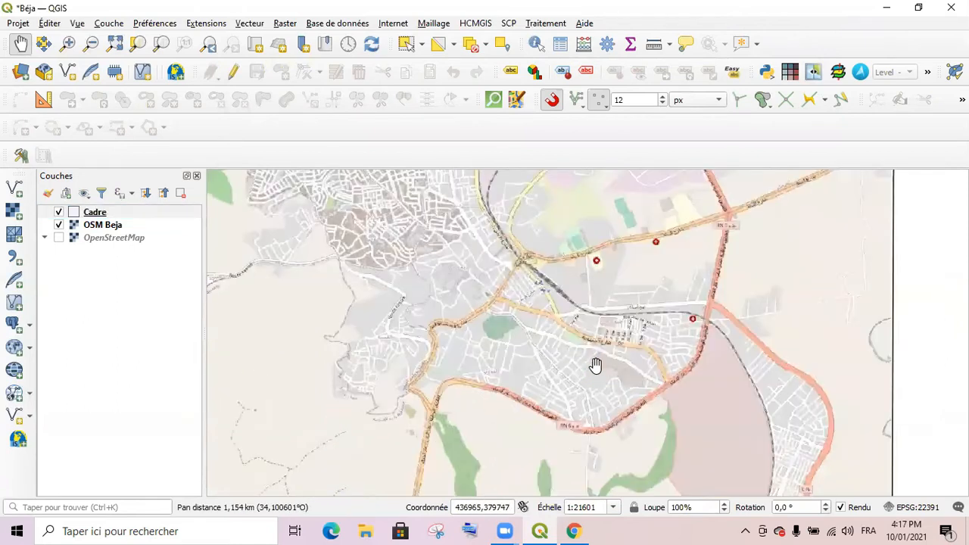
left_click_drag(604, 399, 613, 410)
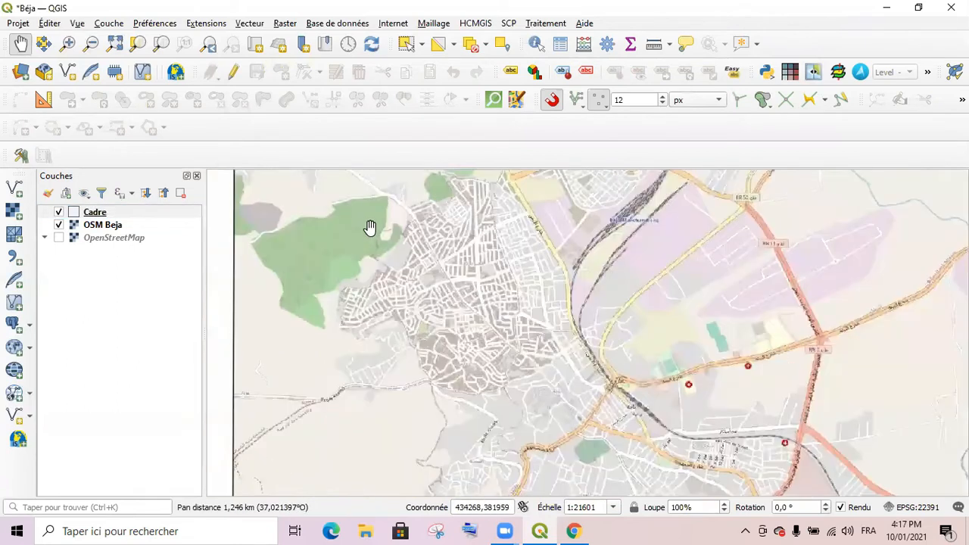
scroll(479, 322, "up", 2)
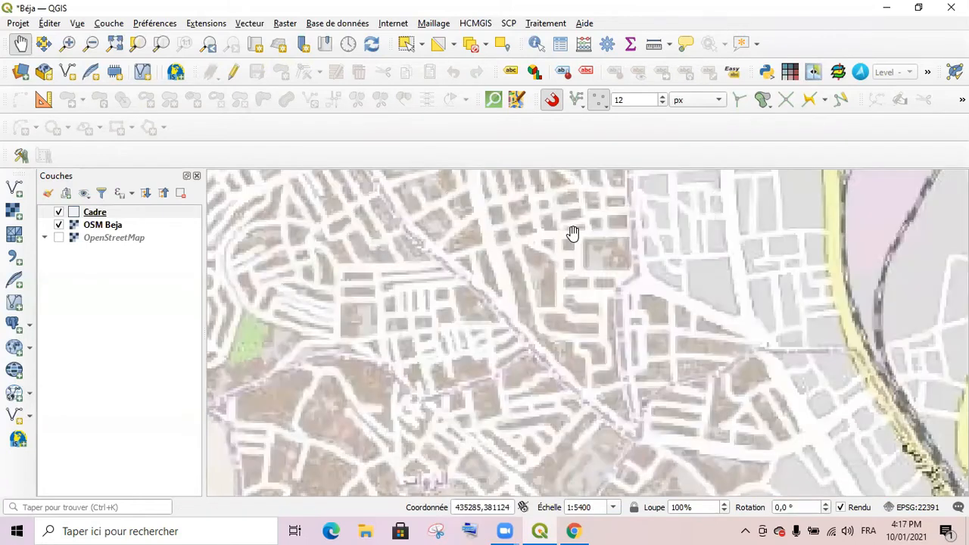
scroll(492, 295, "down", 2)
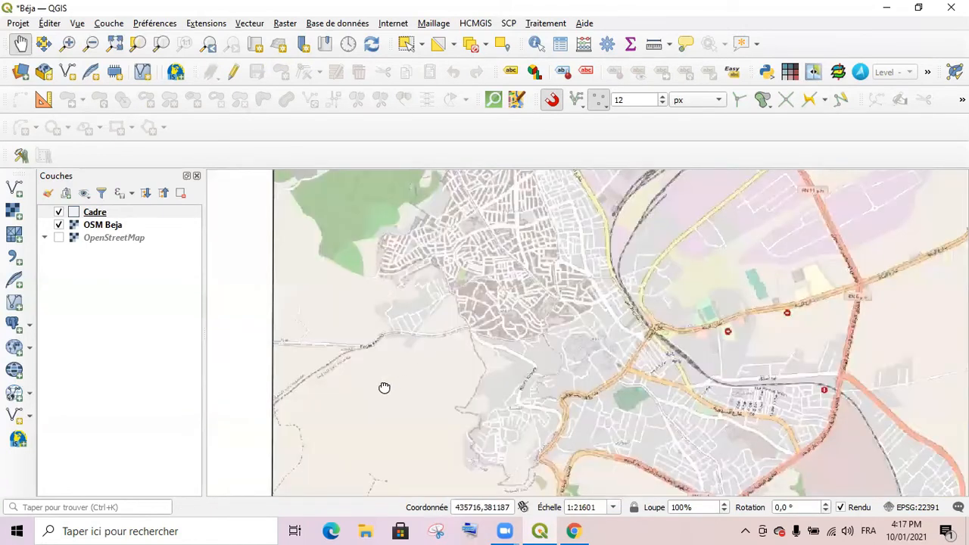
left_click_drag(597, 408, 552, 430)
scroll(738, 335, "up", 2)
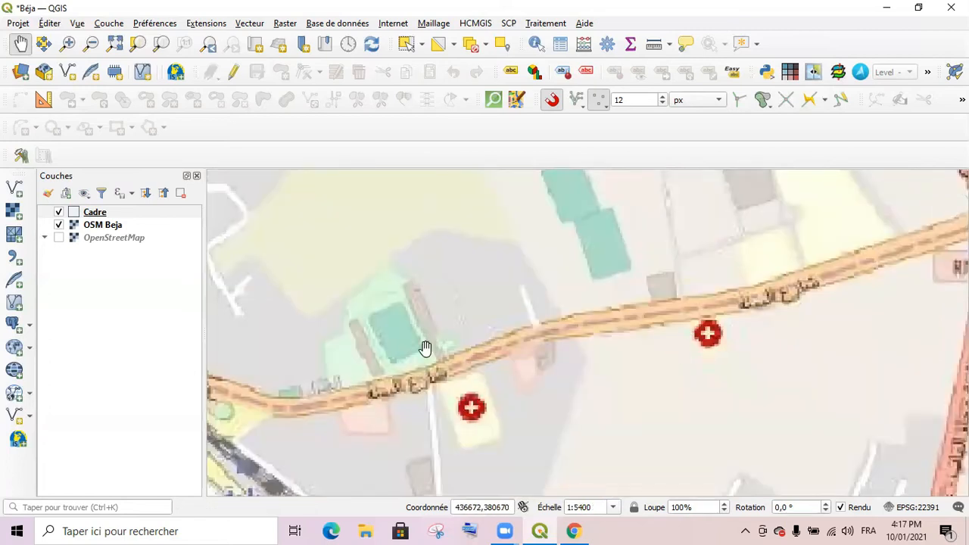
scroll(561, 294, "down", 1)
scroll(564, 303, "down", 1)
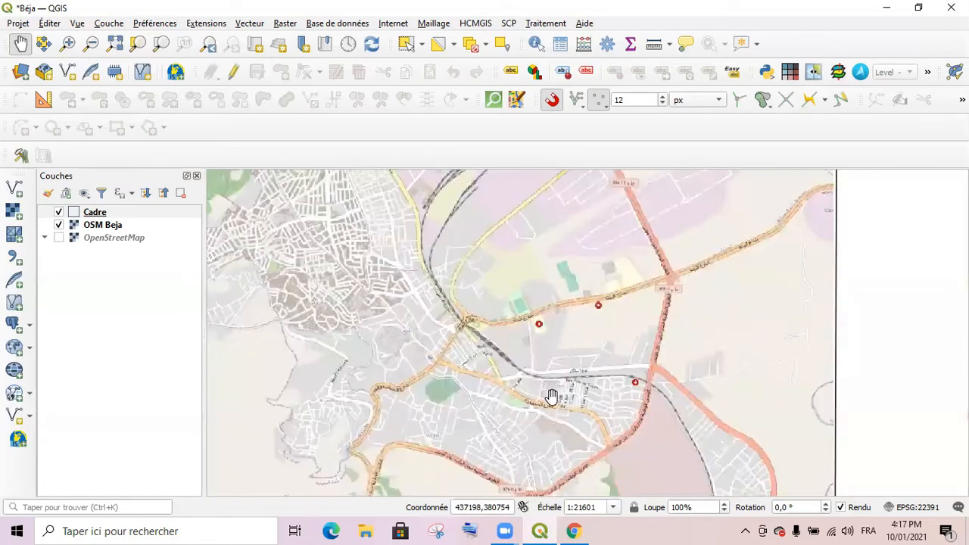
Step: Show the OpenStreetMap layer instead of OSM Beja and examine the streets around the Clinique Béja d'Hémodyalise southeast of the town centre
scroll(552, 397, "down", 1)
scroll(552, 398, "up", 1)
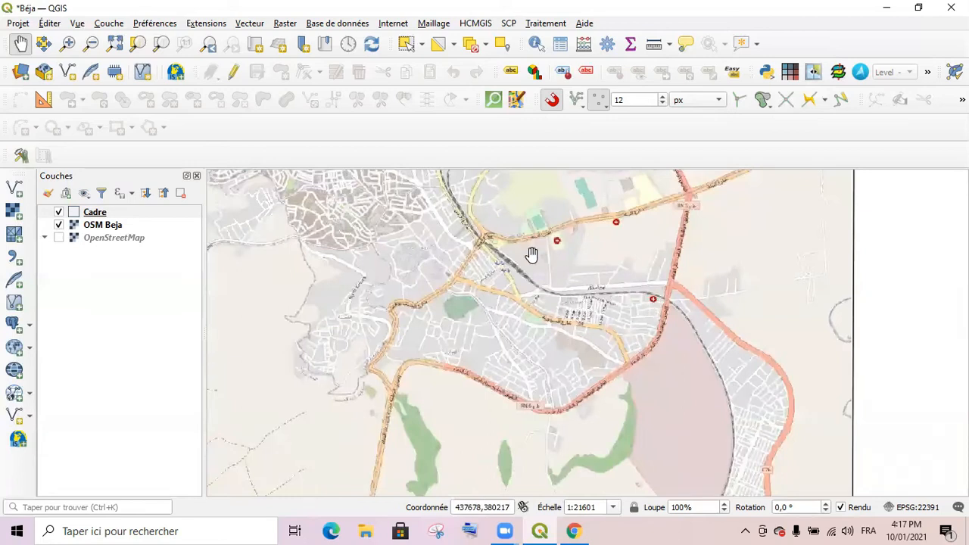
left_click(59, 238)
left_click(59, 224)
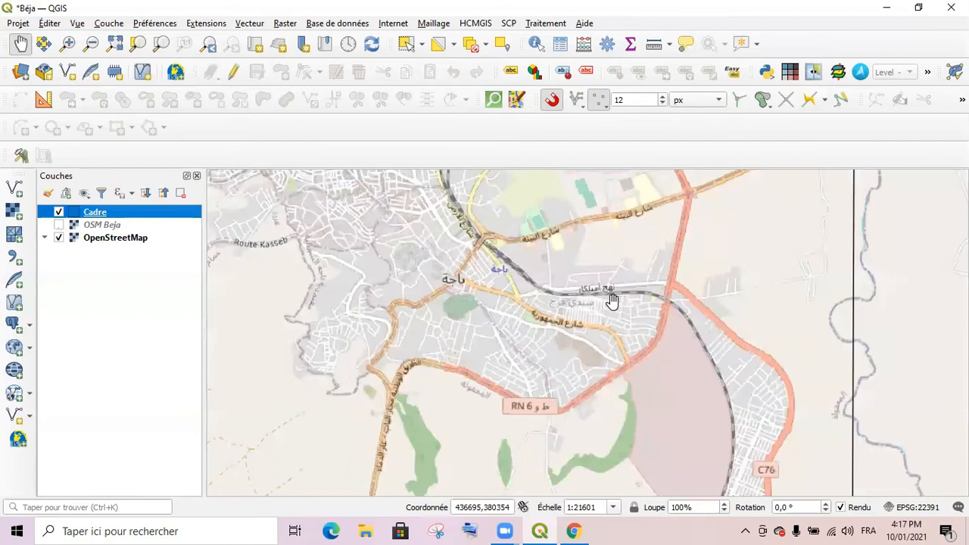
scroll(612, 301, "up", 1)
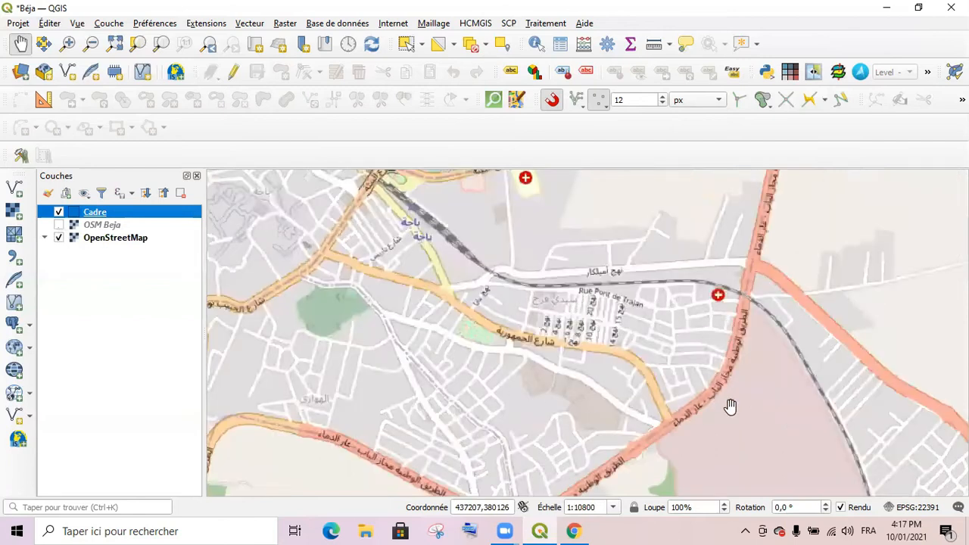
scroll(730, 406, "up", 2)
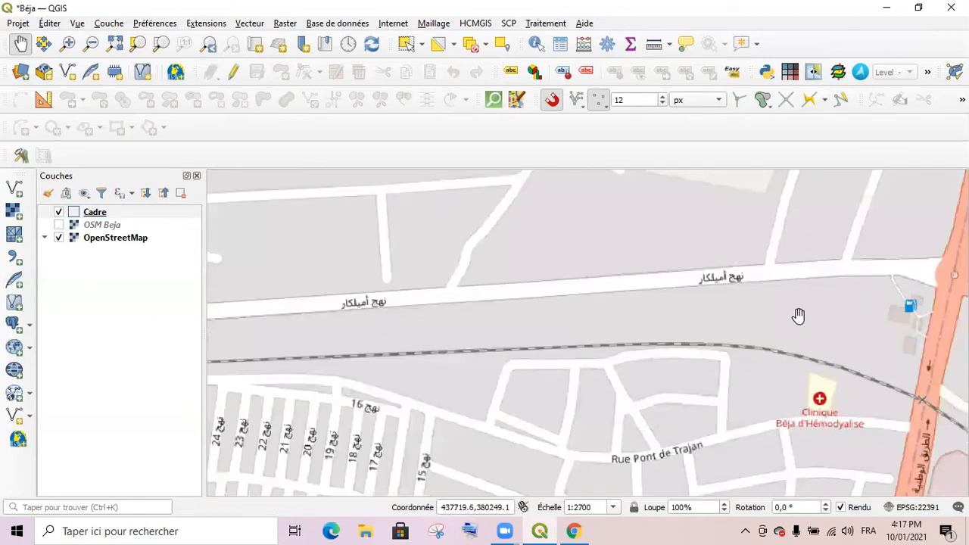
left_click_drag(798, 316, 554, 364)
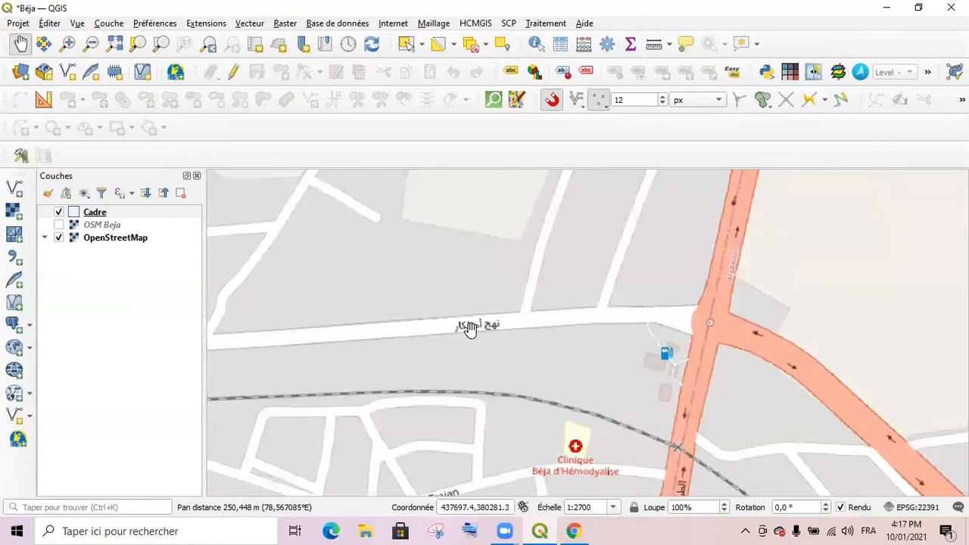
left_click_drag(469, 327, 946, 306)
scroll(731, 346, "down", 3)
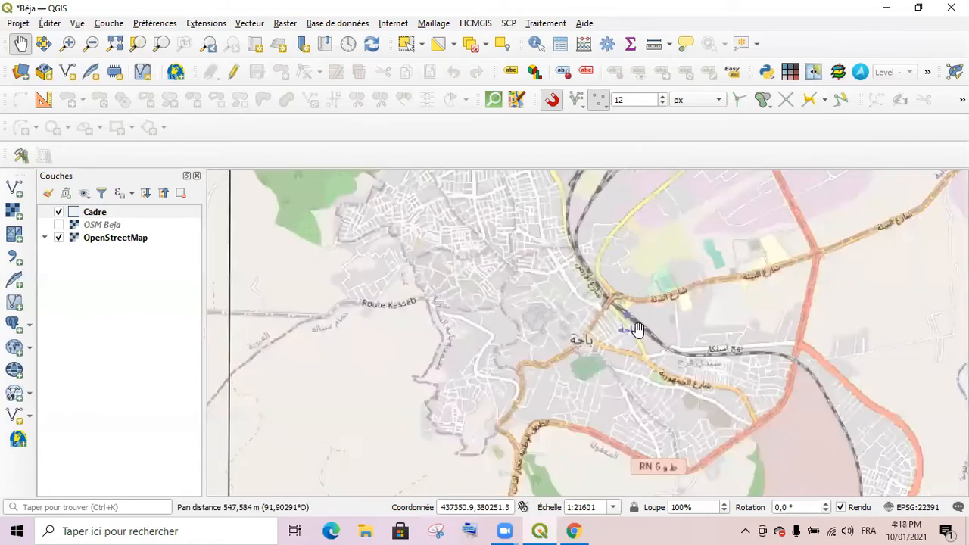
Step: Examine the public facilities, railway station, mosque and church in central Béja on the OpenStreetMap layer
scroll(727, 241, "up", 4)
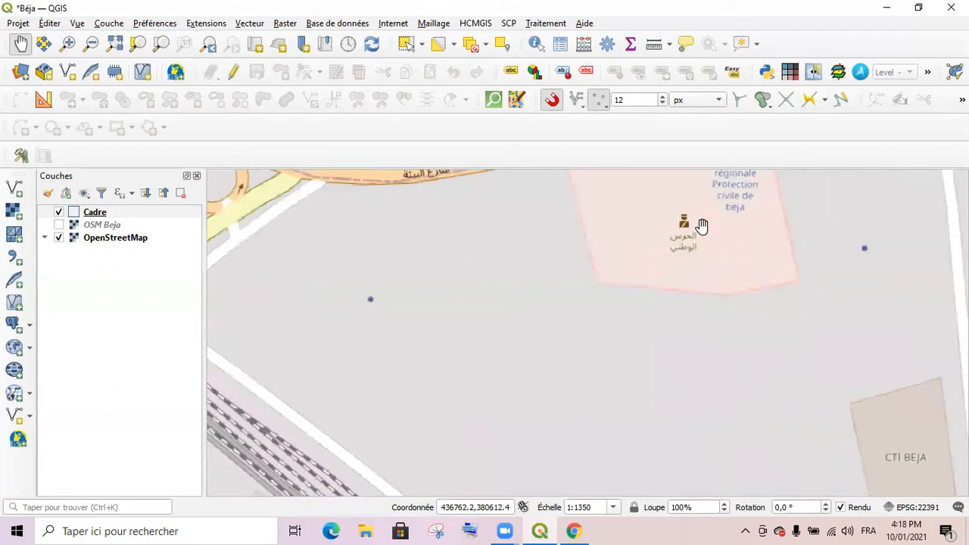
left_click_drag(702, 226, 619, 318)
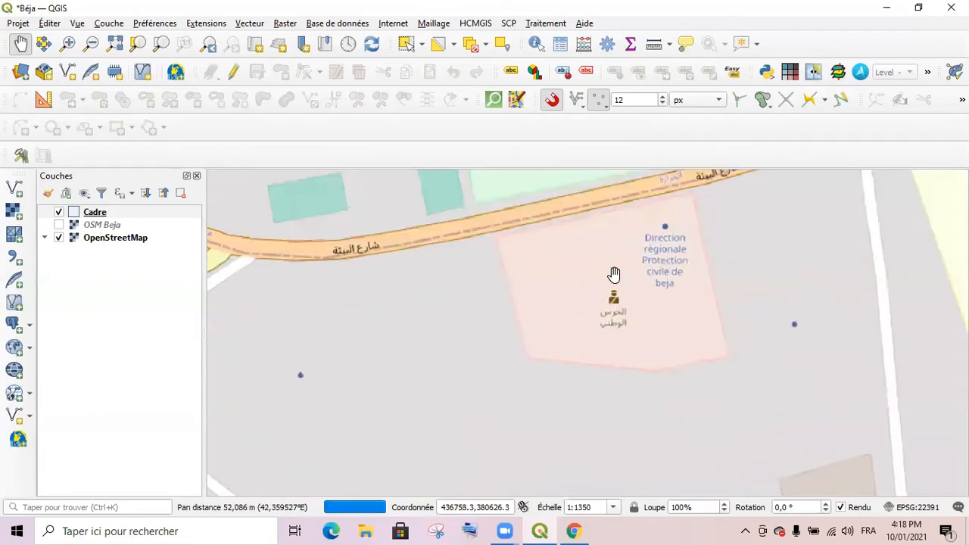
scroll(668, 323, "down", 2)
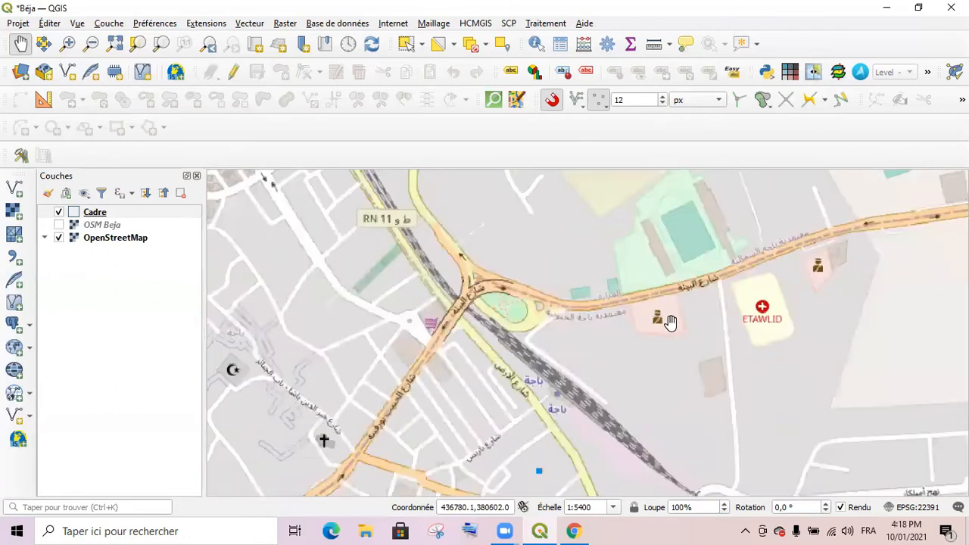
left_click_drag(316, 437, 598, 377)
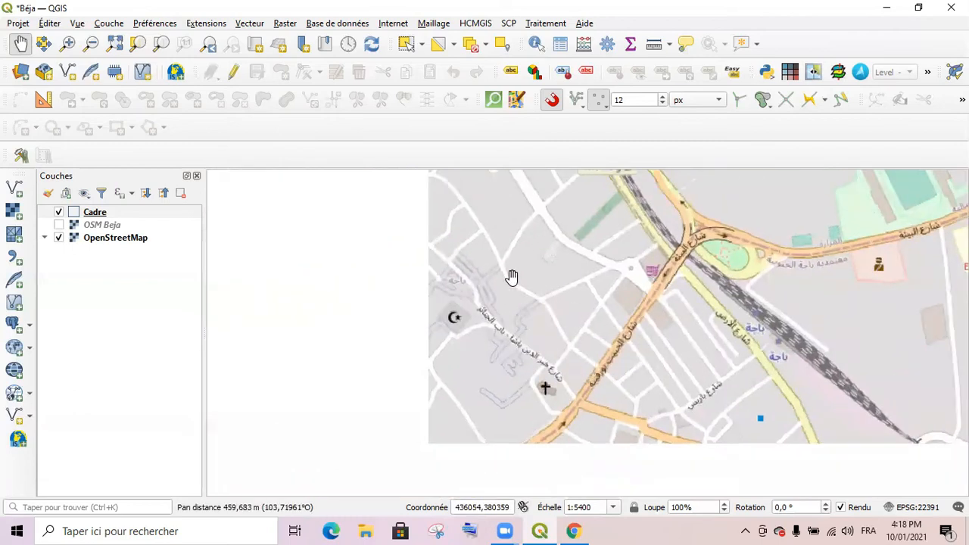
scroll(599, 390, "up", 2)
scroll(617, 362, "down", 2)
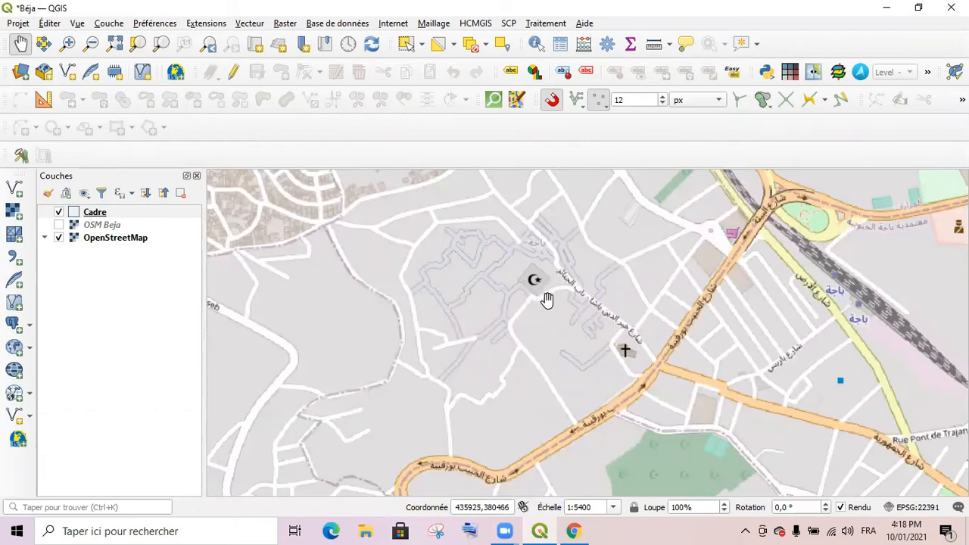
scroll(548, 298, "down", 1)
scroll(558, 356, "down", 2)
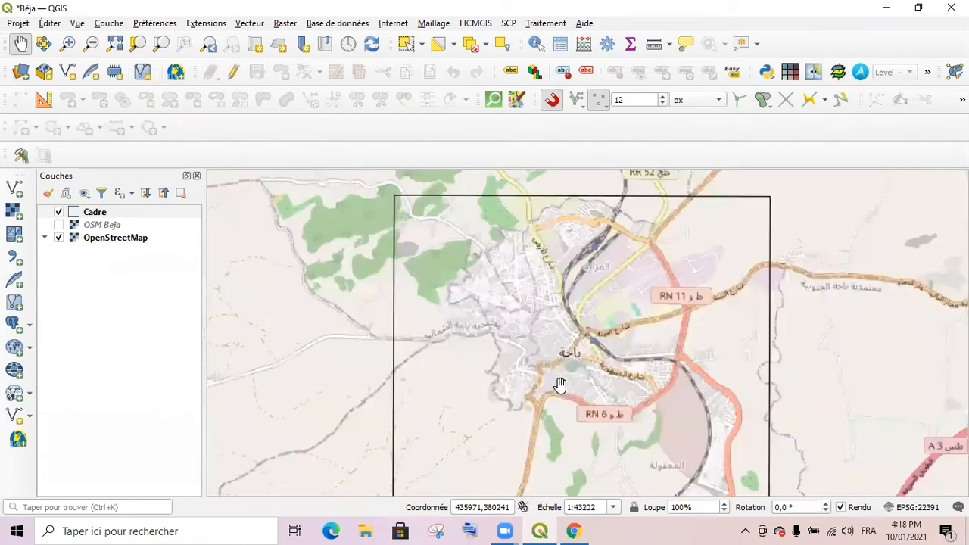
Step: Examine the wooded areas and dense street network in western Béja against the Cadre outline on the OpenStreetMap layer
scroll(443, 272, "up", 1)
scroll(444, 272, "up", 1)
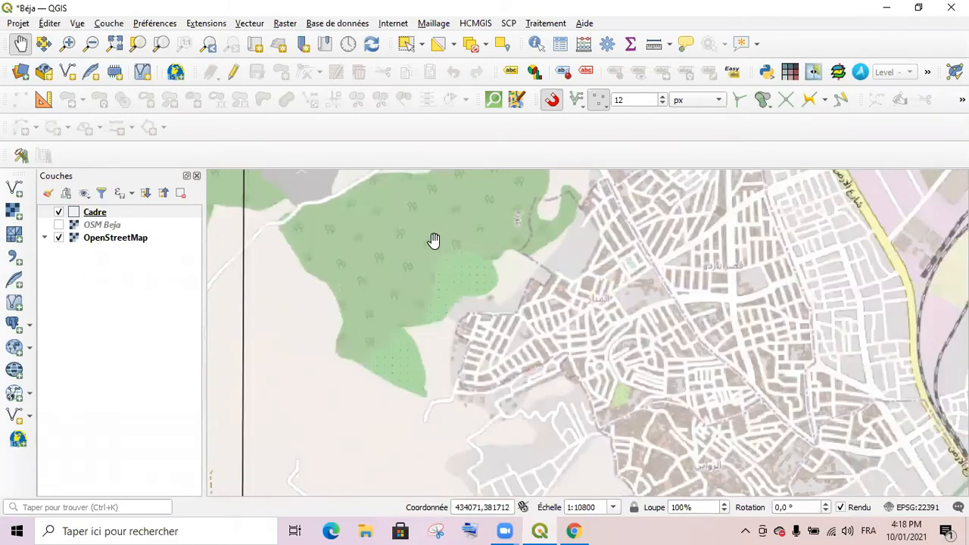
left_click_drag(434, 241, 456, 312)
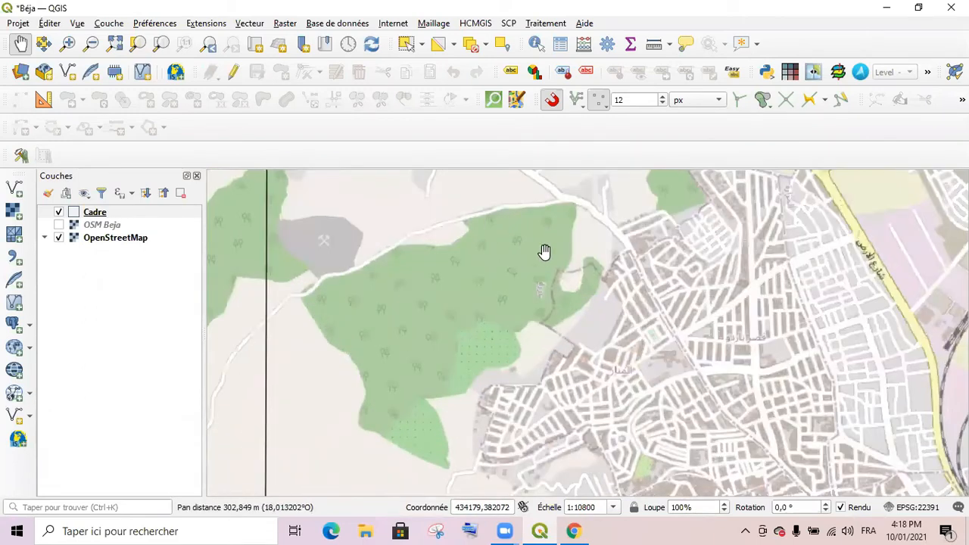
left_click_drag(555, 310, 394, 175)
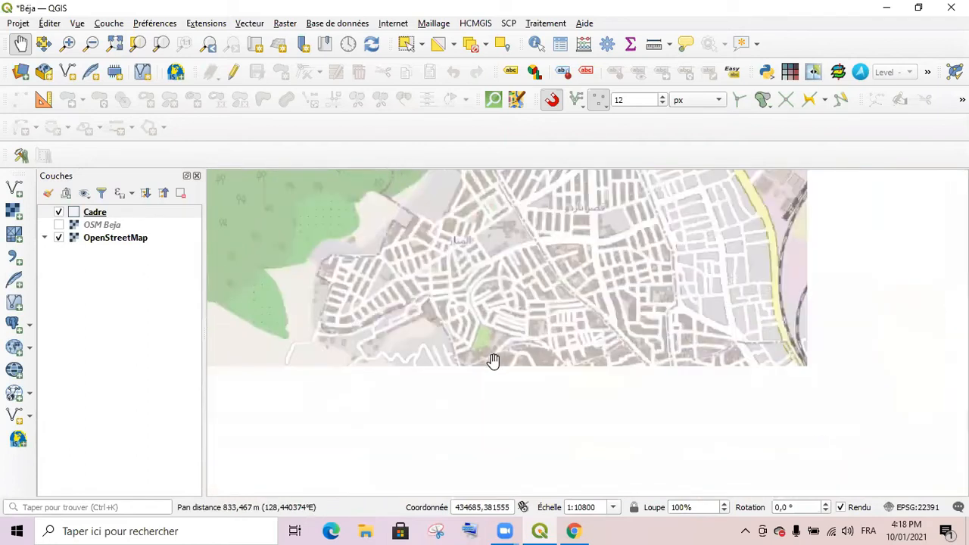
left_click_drag(493, 360, 406, 377)
left_click_drag(486, 245, 613, 305)
scroll(504, 297, "down", 1)
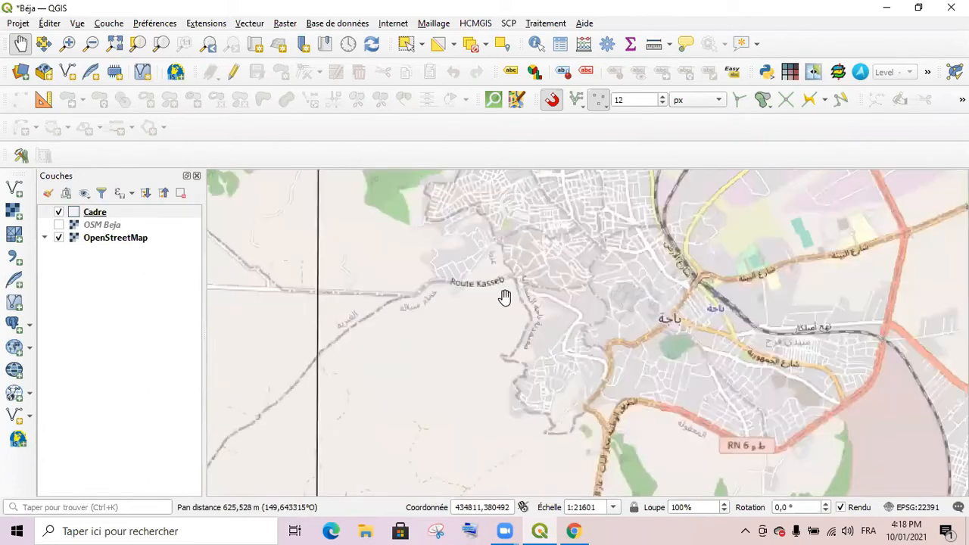
scroll(523, 330, "down", 1)
left_click_drag(567, 374, 539, 298)
left_click_drag(528, 341, 483, 409)
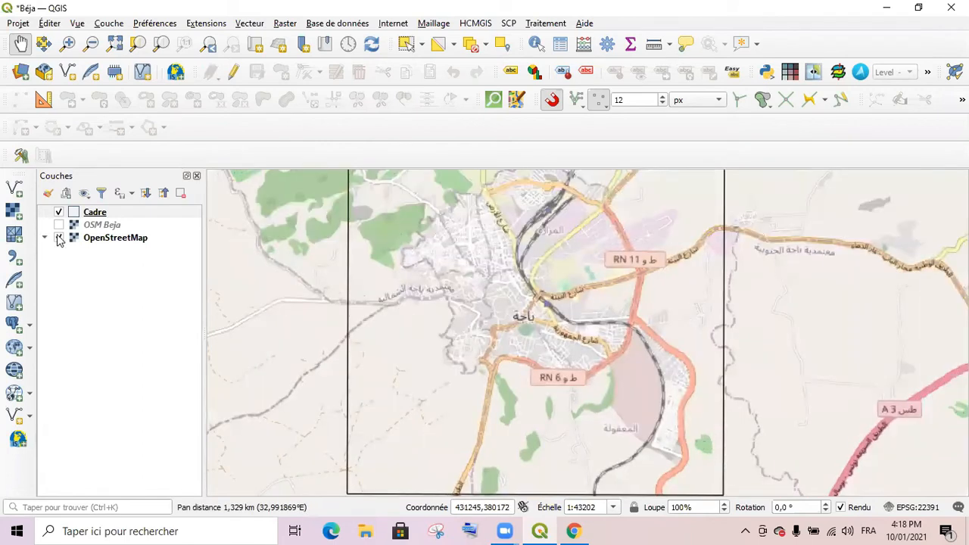
Step: Show OSM Beja again instead of OpenStreetMap and examine the main roads, railway and land-use zones in the eastern part
left_click(59, 237)
left_click(59, 225)
scroll(454, 319, "down", 1)
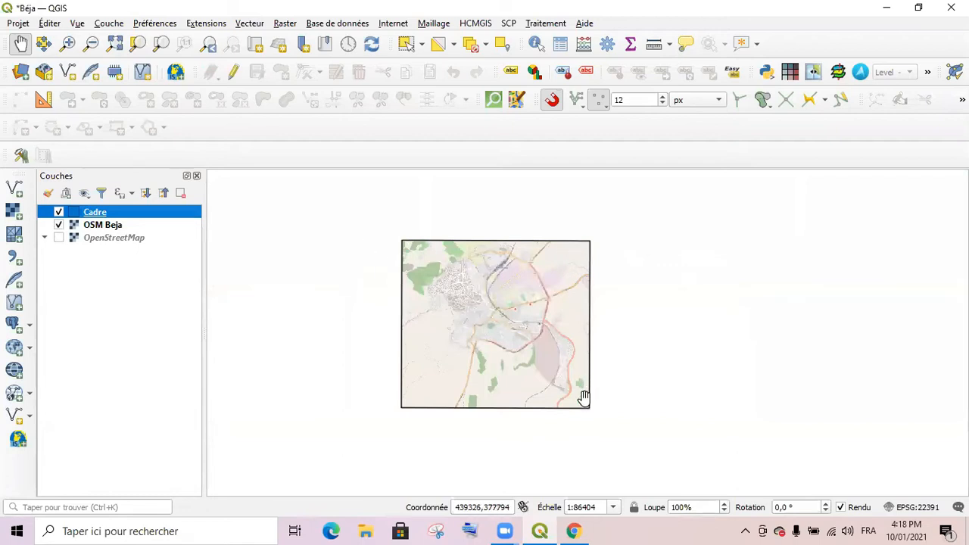
scroll(470, 298, "up", 2)
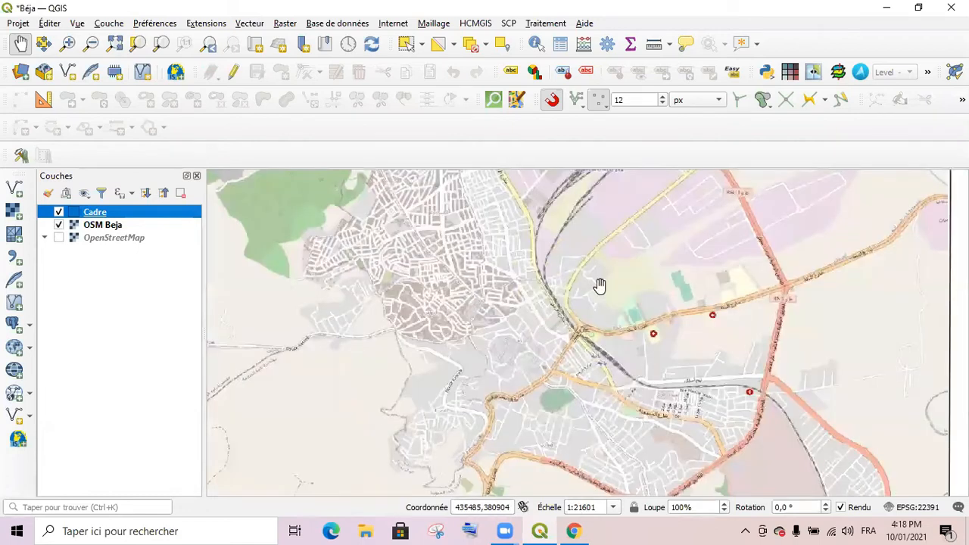
left_click_drag(767, 256, 647, 253)
scroll(837, 207, "up", 1)
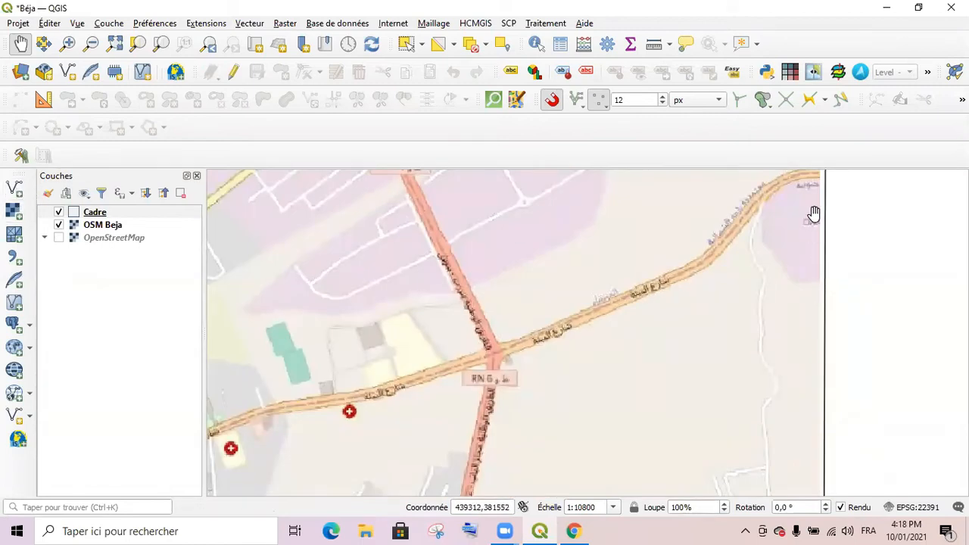
left_click_drag(484, 281, 598, 390)
left_click_drag(493, 278, 562, 230)
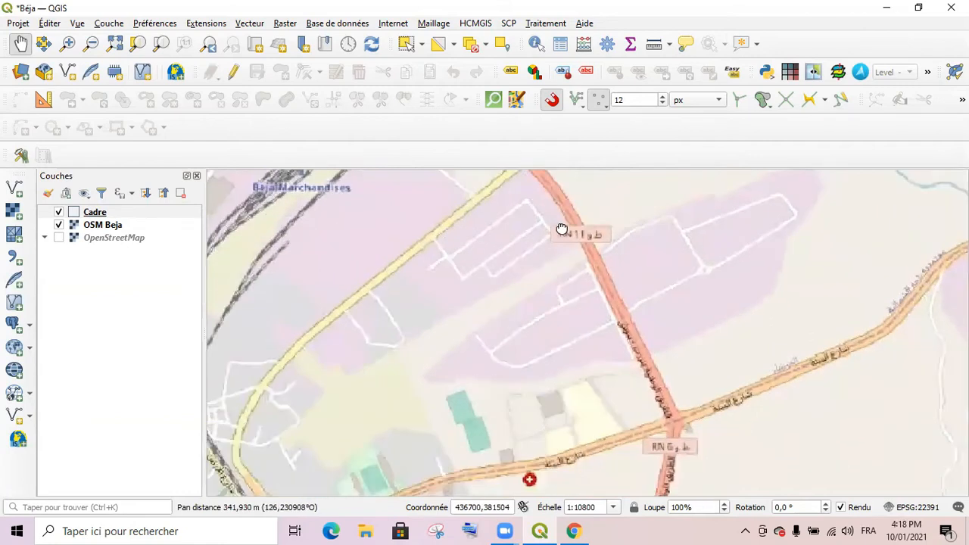
scroll(566, 234, "down", 1)
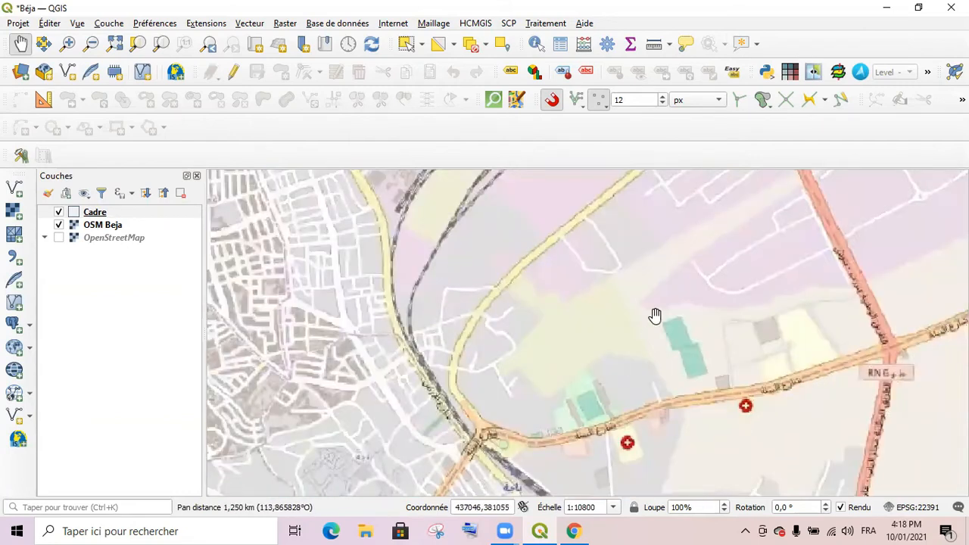
left_click_drag(653, 316, 520, 316)
scroll(520, 316, "down", 1)
left_click_drag(483, 415, 460, 372)
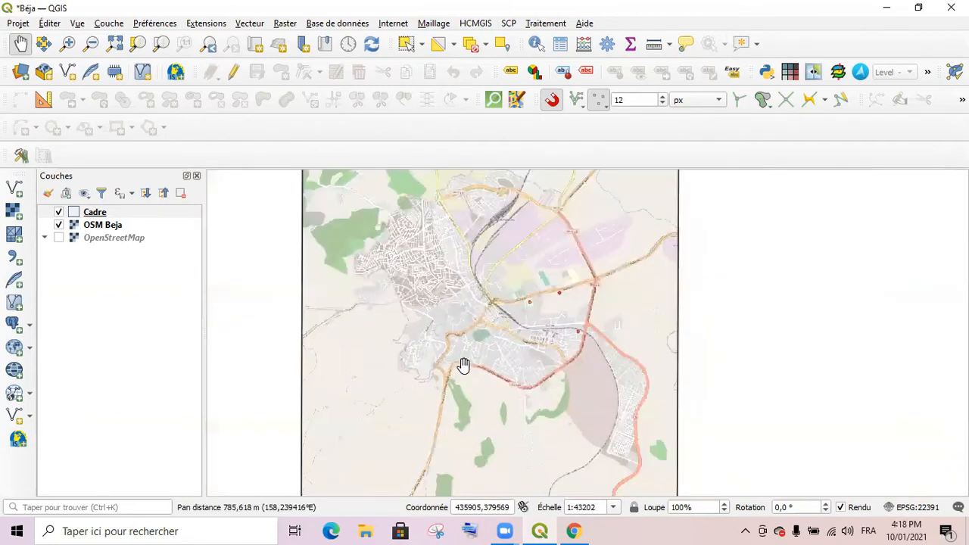
scroll(463, 366, "down", 1)
left_click_drag(470, 418, 471, 400)
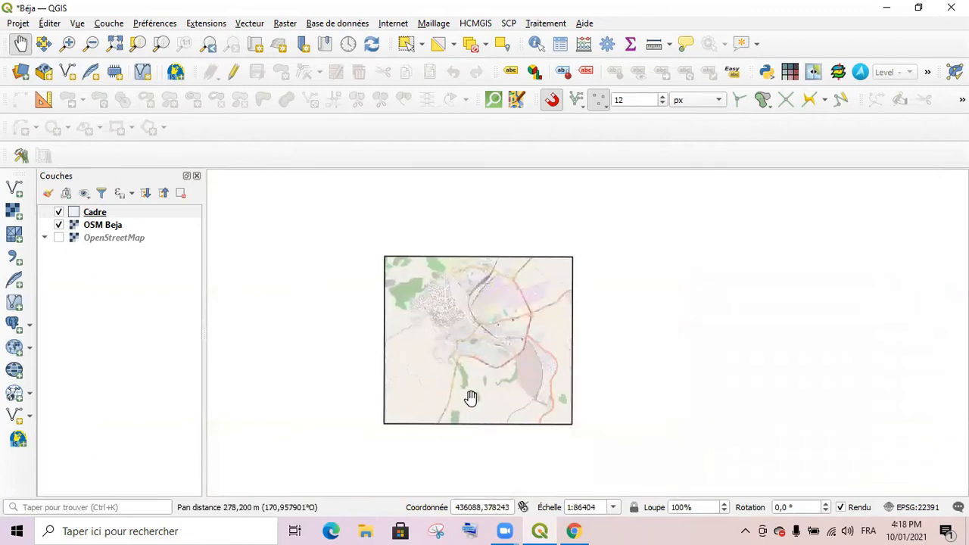
Step: Examine the green areas, roads and railway in the southern part of the OSM Beja image
scroll(470, 398, "up", 1)
left_click_drag(474, 296, 474, 338)
scroll(560, 257, "down", 1)
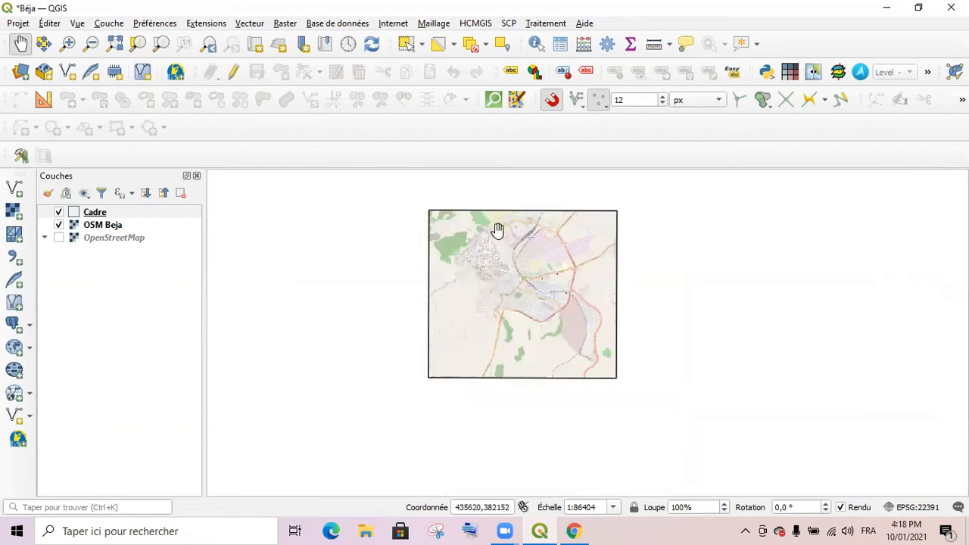
scroll(509, 363, "up", 2)
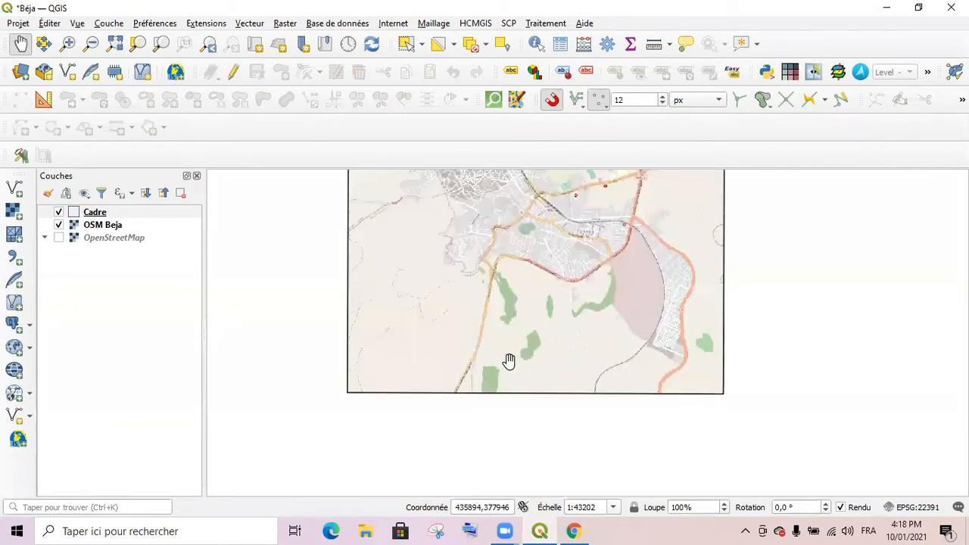
scroll(433, 313, "up", 1)
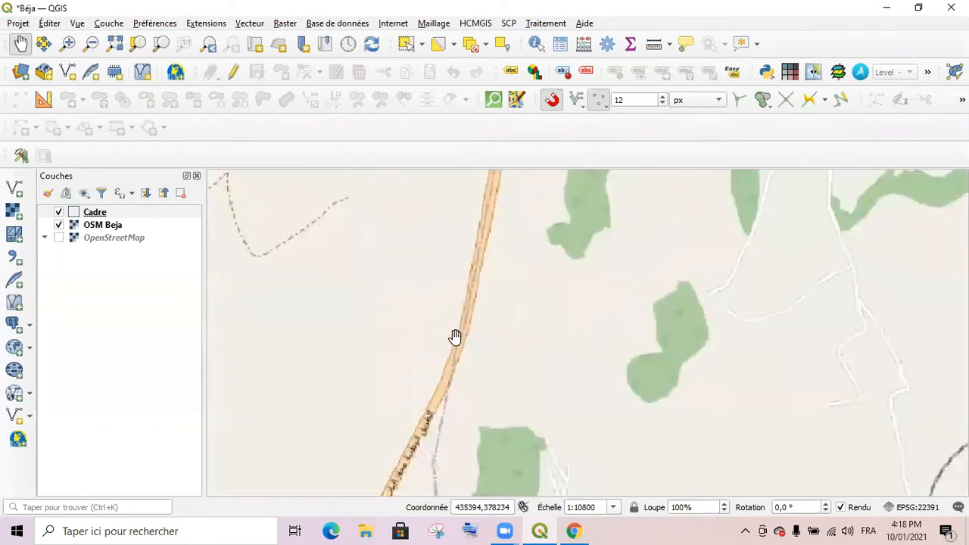
scroll(471, 336, "down", 1)
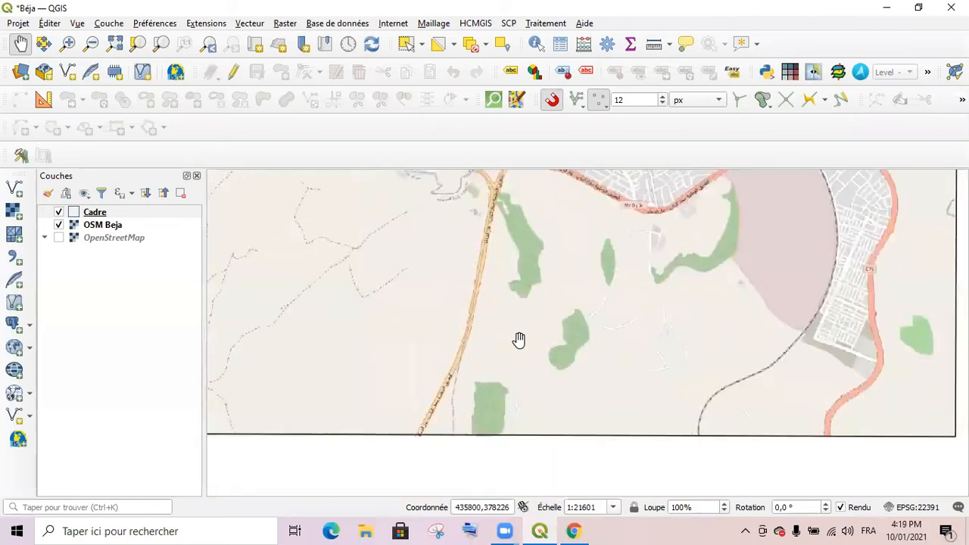
left_click_drag(576, 290, 569, 353)
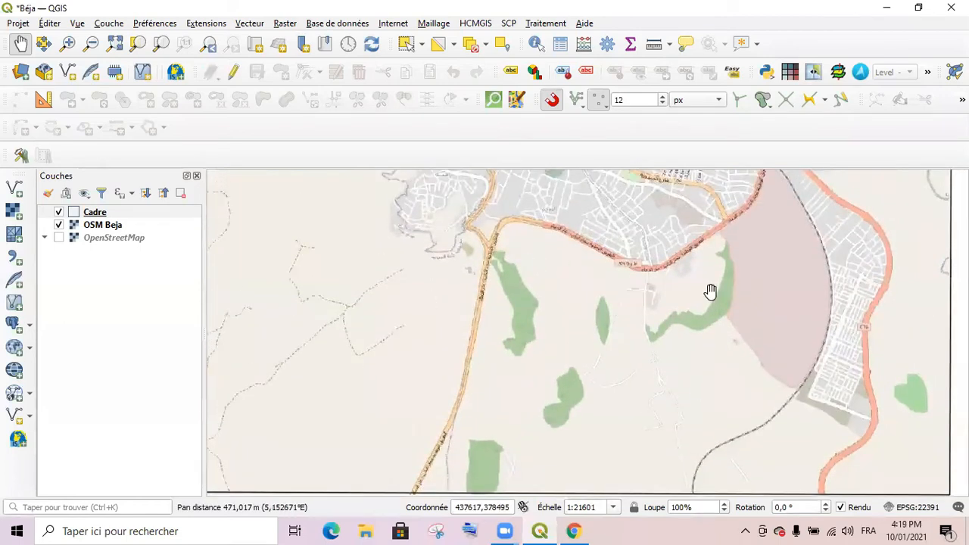
Step: Switch to the OpenStreetMap website in Chrome, show its Map Key and read through the road and land-use symbols
left_click(576, 531)
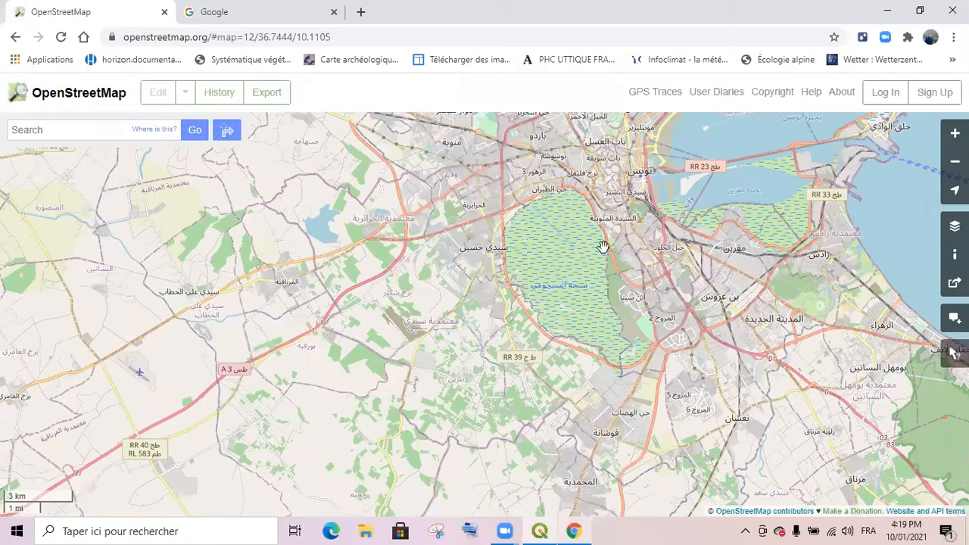
left_click_drag(876, 250, 584, 286)
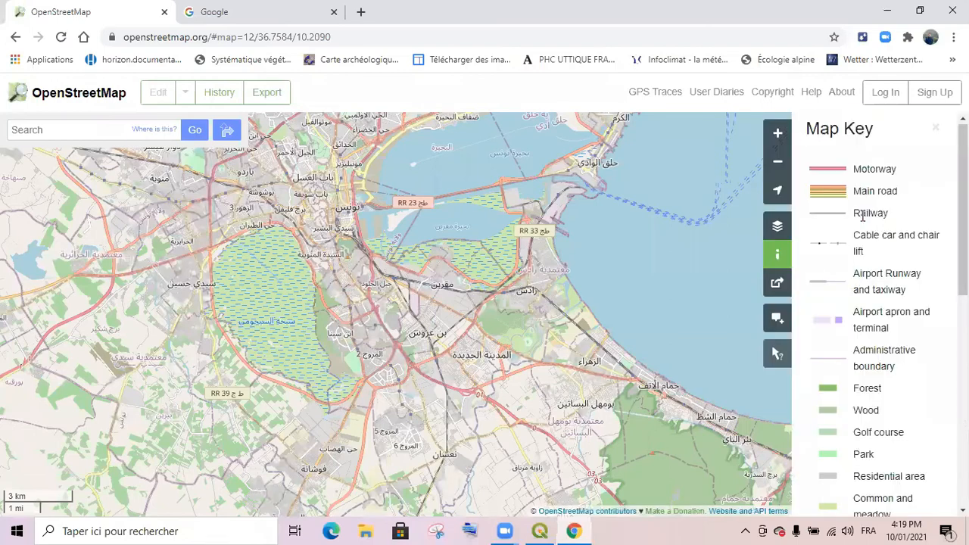
scroll(863, 215, "down", 6)
scroll(863, 279, "down", 1)
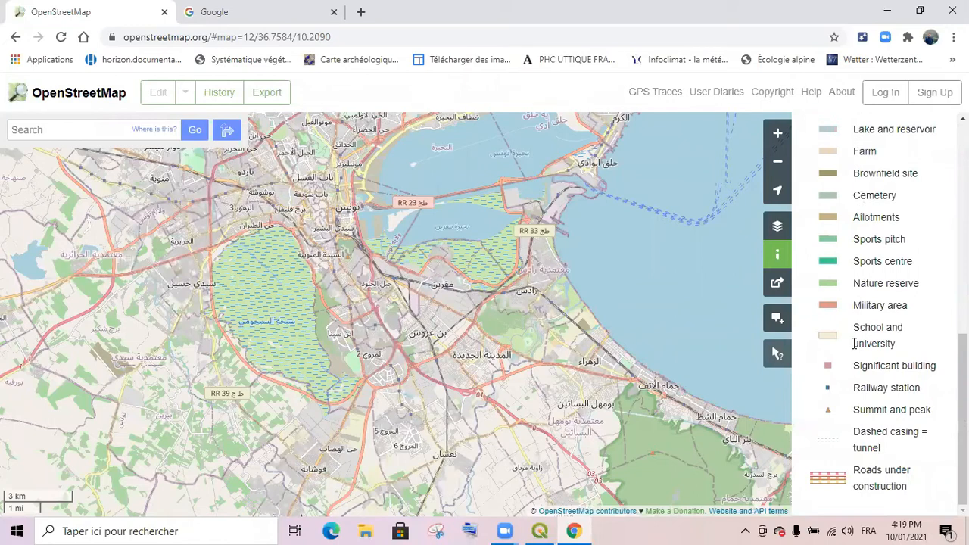
scroll(854, 343, "up", 8)
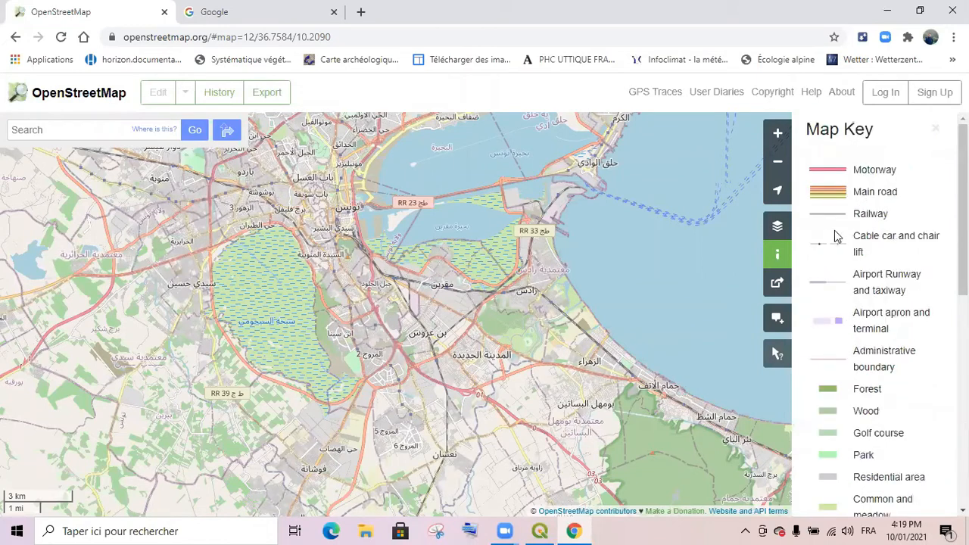
scroll(835, 237, "down", 3)
scroll(848, 285, "up", 3)
Step: Open the bookmarked SymbolsTab page of the OpenStreetMap Wiki from the Qgis bookmark folder and look over its contents list
left_click(258, 27)
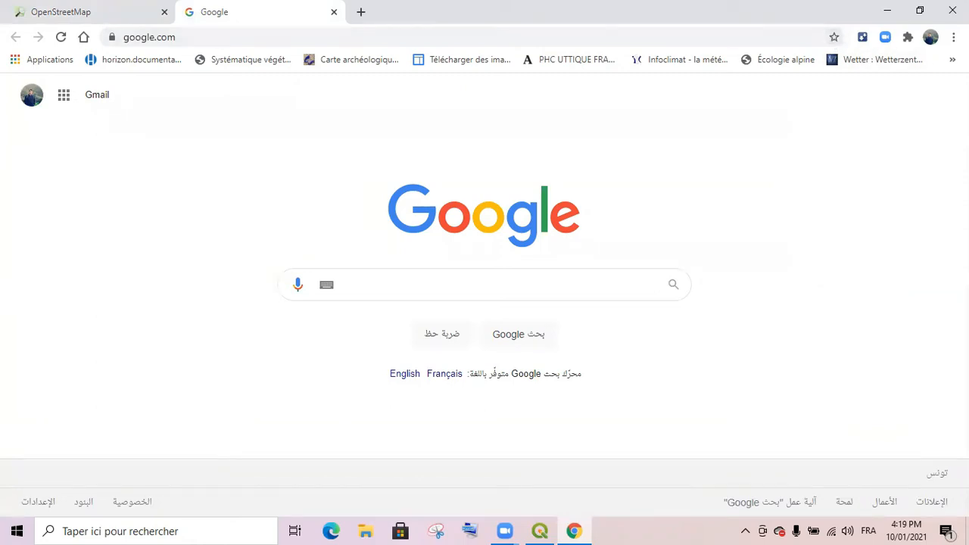
left_click(953, 59)
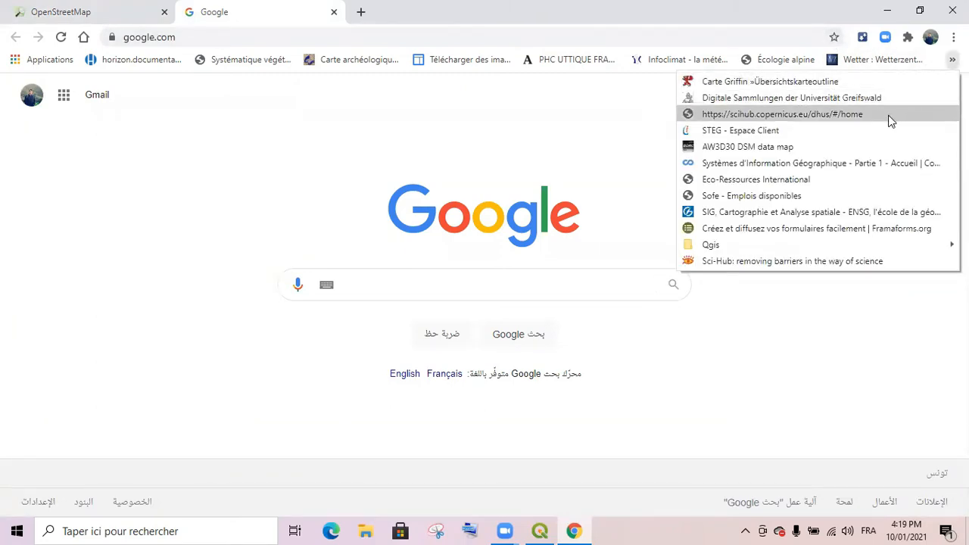
mouse_move(706, 245)
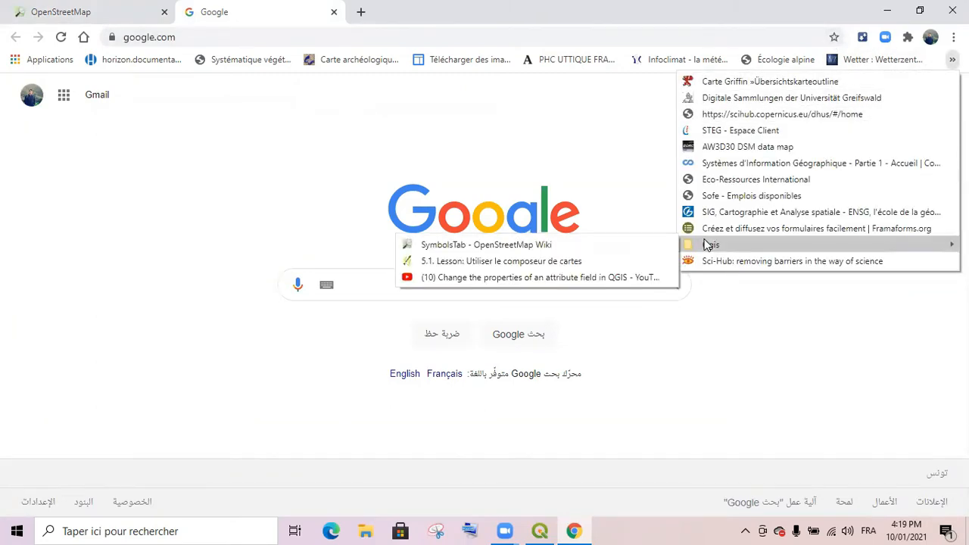
left_click(577, 245)
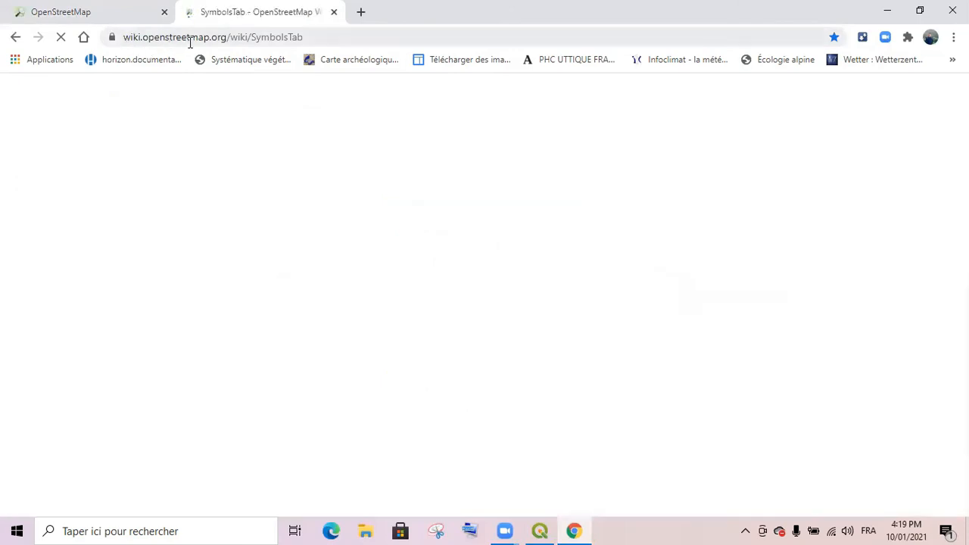
scroll(518, 283, "down", 1)
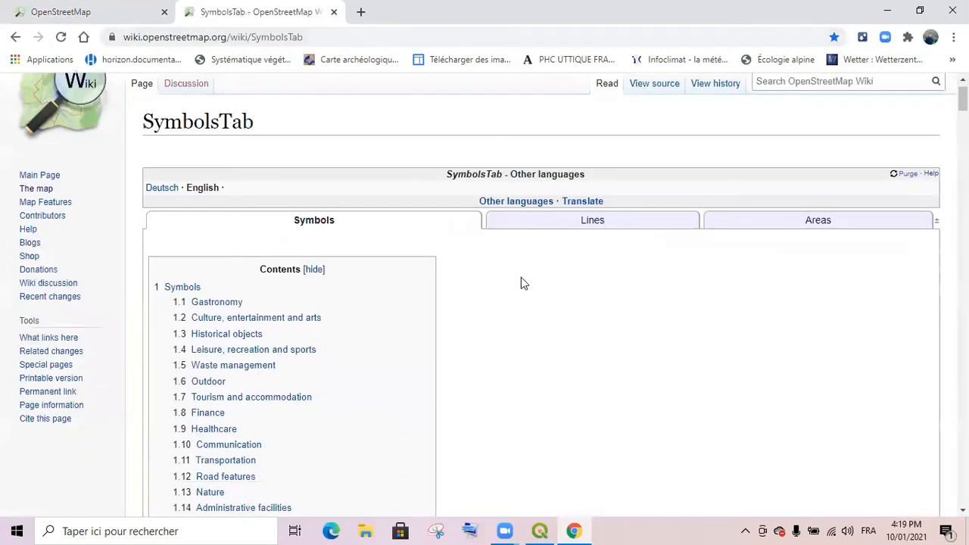
scroll(521, 283, "down", 2)
scroll(521, 283, "up", 3)
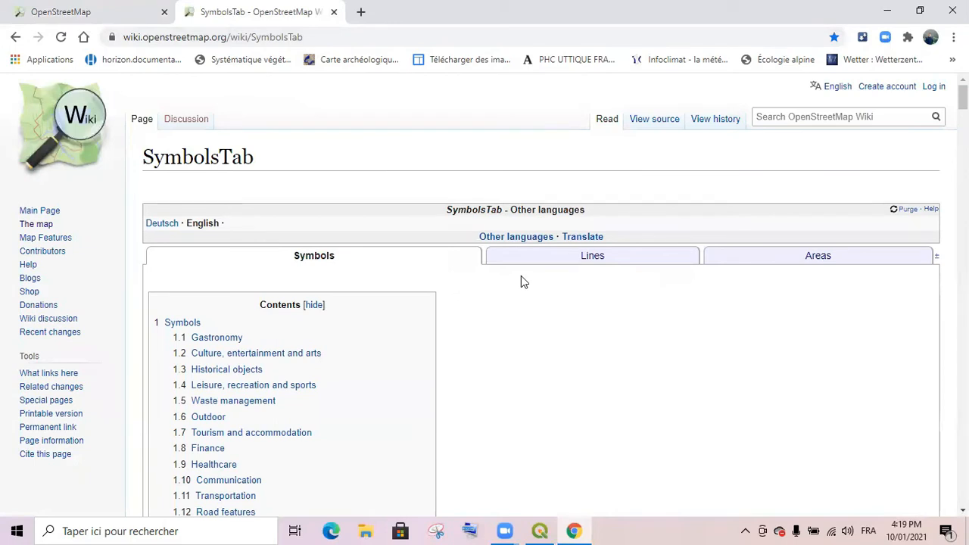
scroll(430, 283, "down", 3)
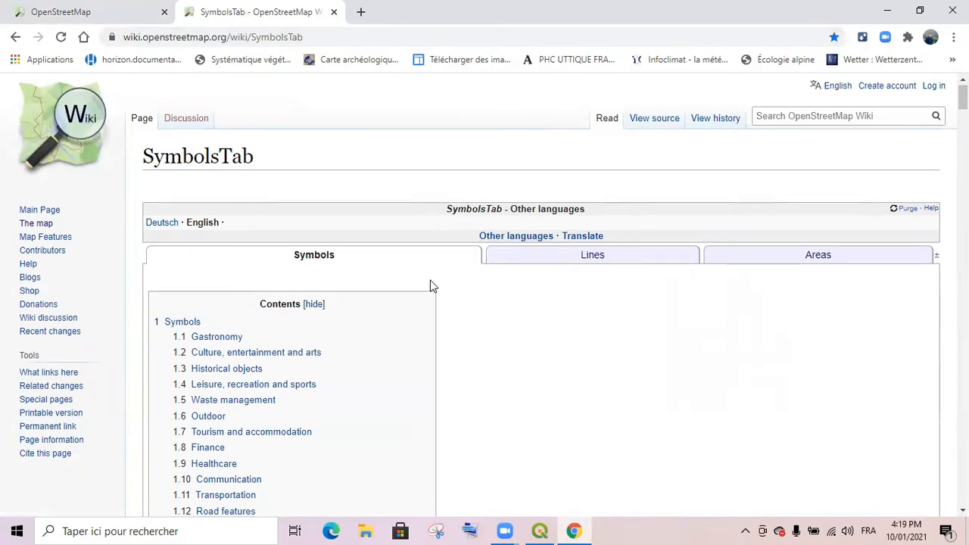
scroll(428, 285, "down", 2)
scroll(427, 274, "up", 5)
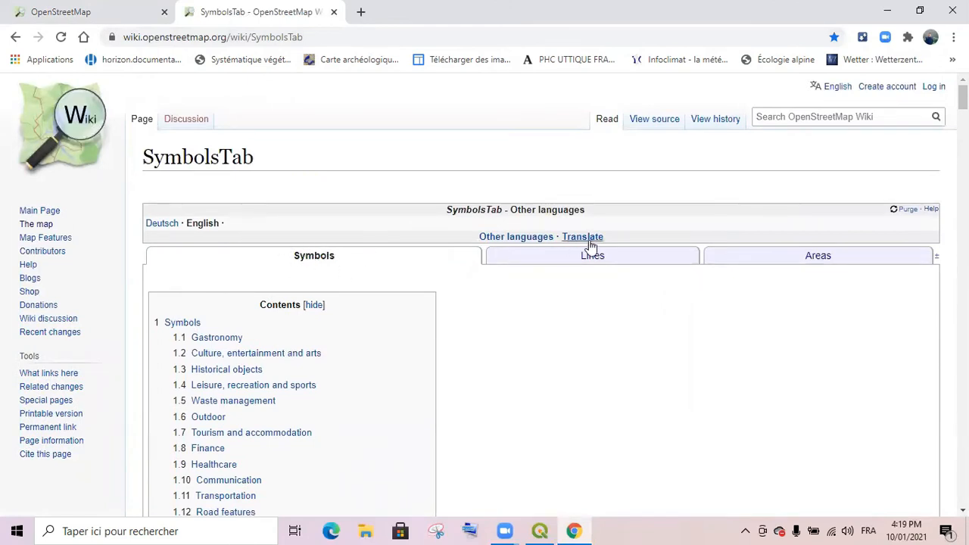
Step: Open the wiki's Lines legend and look through its primary and secondary road symbols
left_click(792, 260)
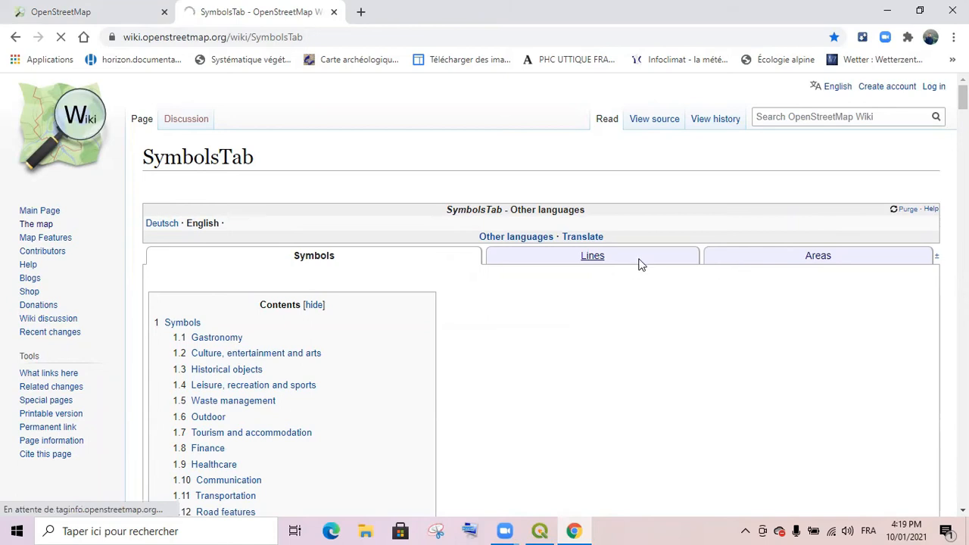
left_click(596, 269)
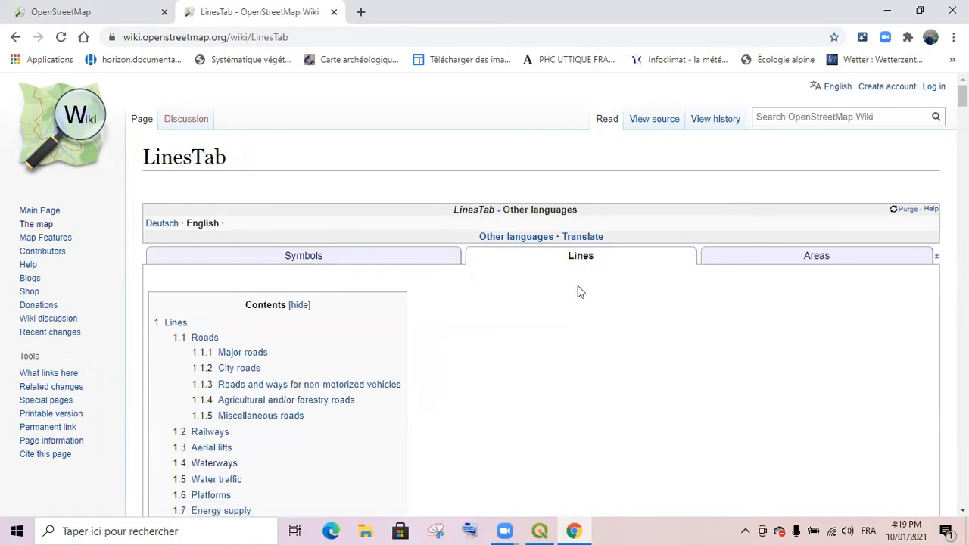
scroll(575, 288, "down", 4)
scroll(561, 303, "down", 14)
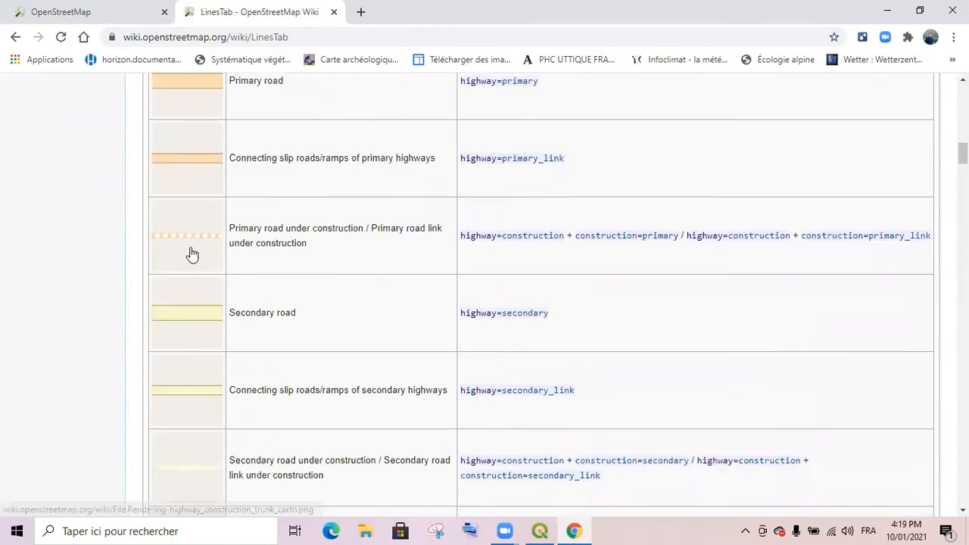
scroll(191, 254, "up", 15)
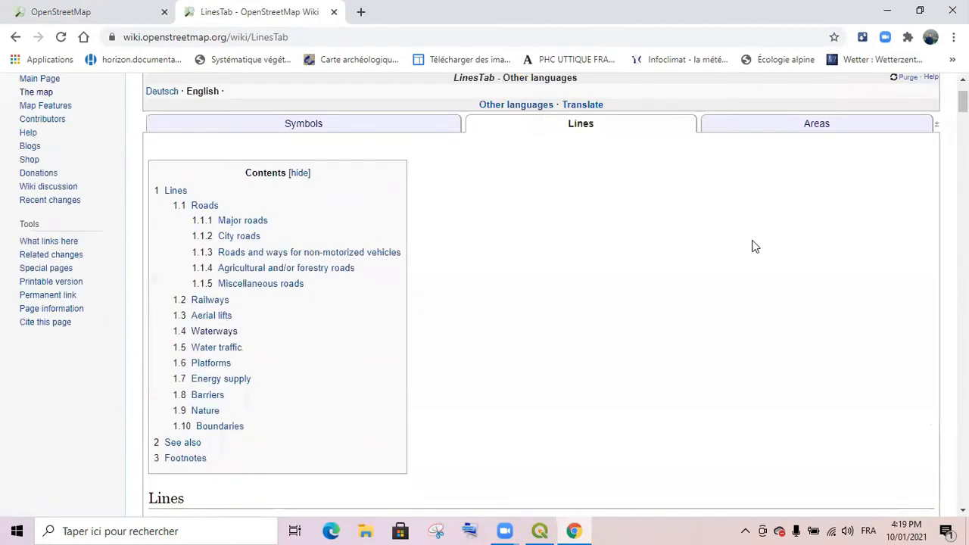
Step: Open the wiki's Areas legend and examine the water, woodland, grassland and scrub symbols with their natural tags
left_click(816, 256)
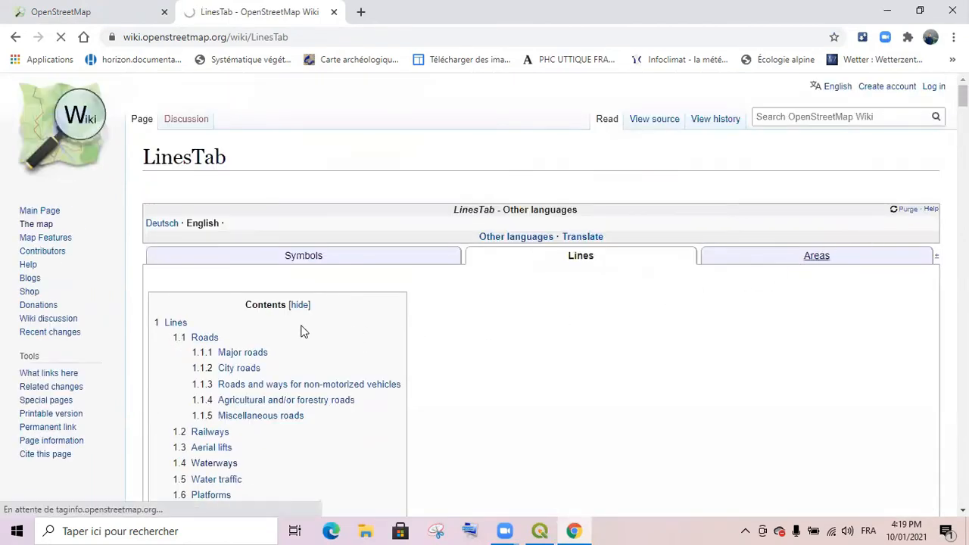
scroll(301, 330, "down", 12)
scroll(299, 325, "down", 4)
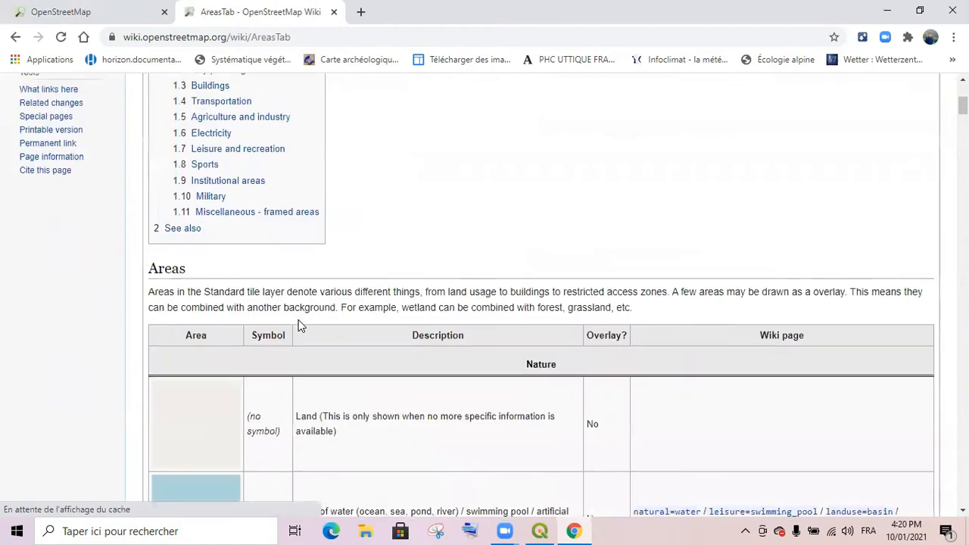
scroll(299, 325, "down", 6)
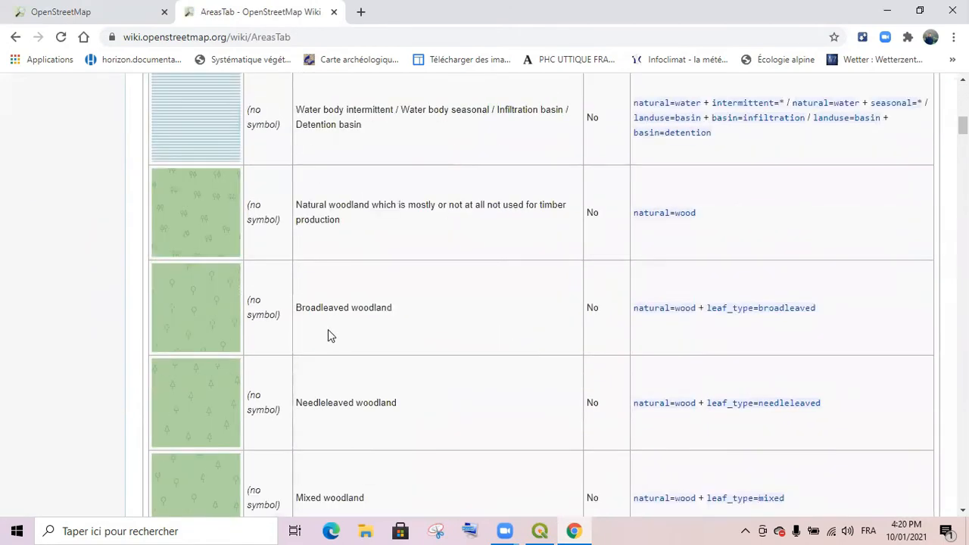
scroll(320, 333, "up", 3)
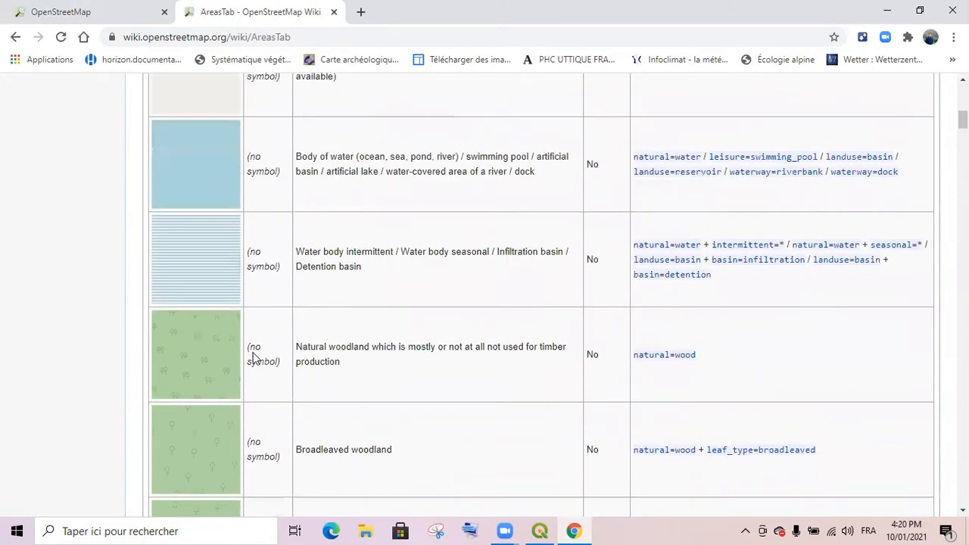
scroll(323, 361, "down", 3)
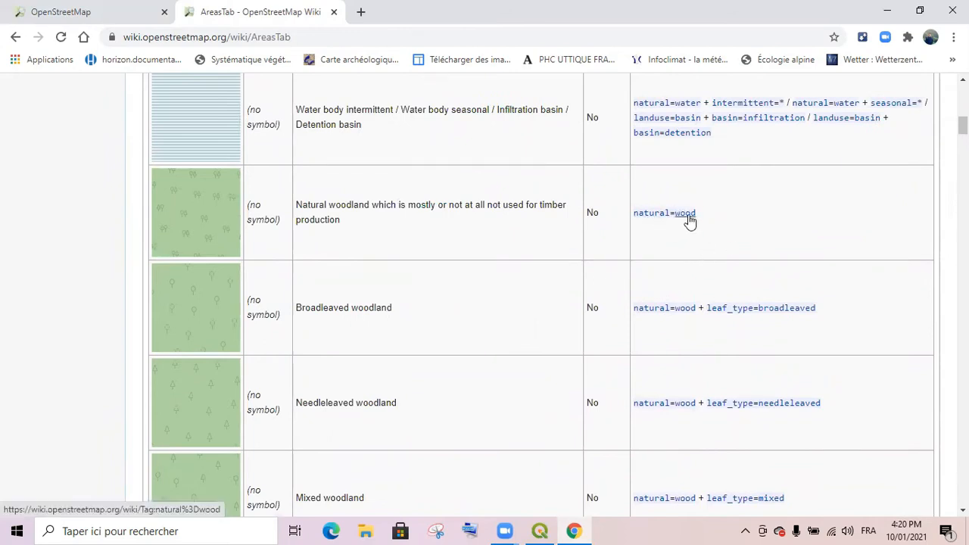
scroll(199, 242, "down", 3)
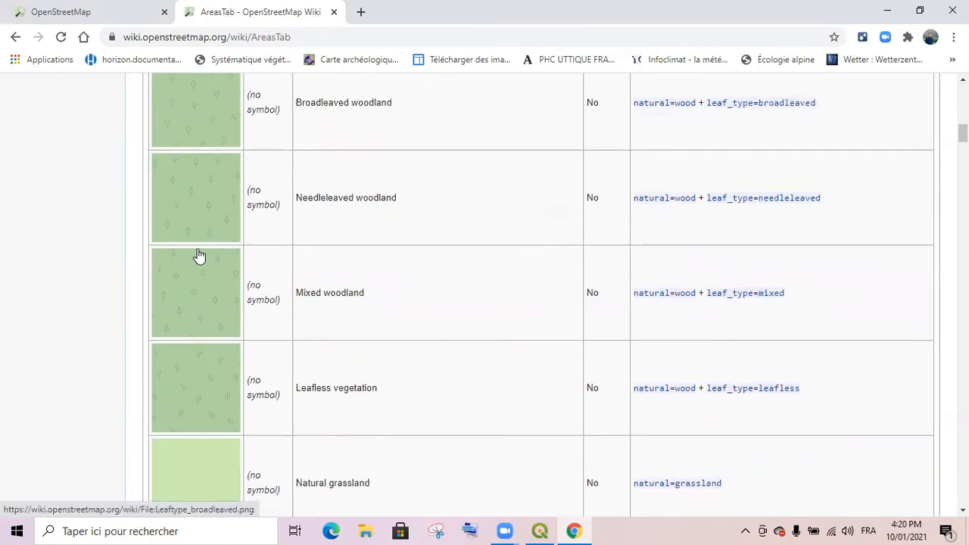
scroll(196, 264, "down", 2)
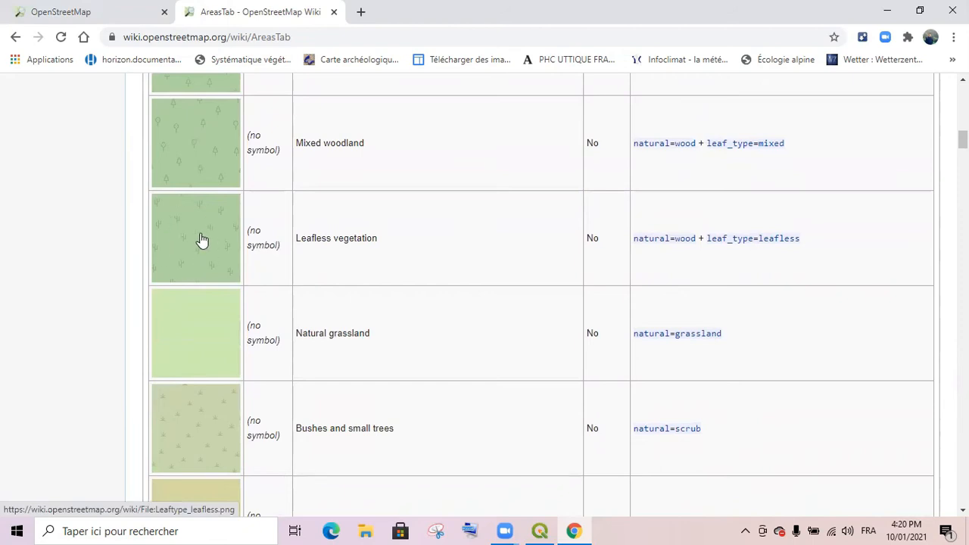
scroll(199, 247, "down", 2)
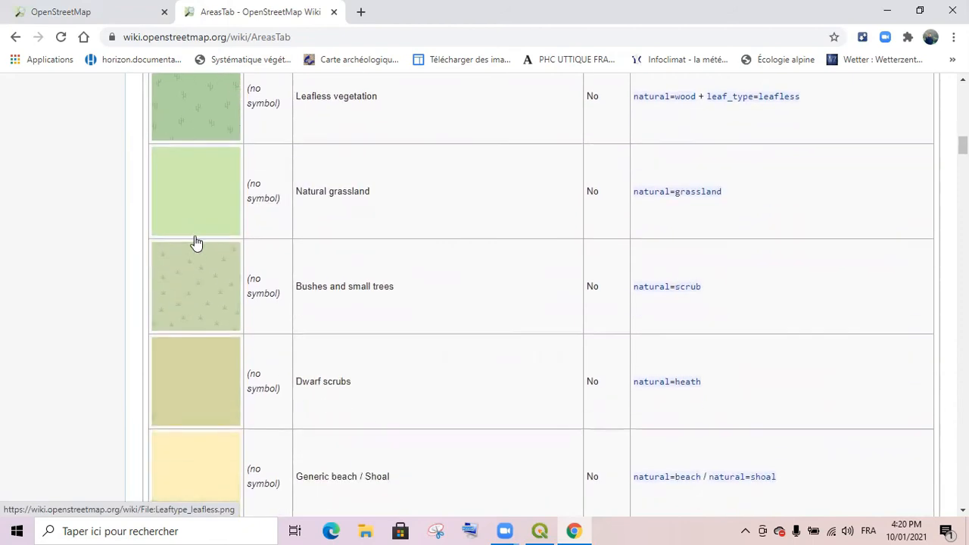
Step: Examine the beach, sand, marsh, reedbed and salt marsh symbols in the Nature section of the Areas legend
scroll(196, 241, "down", 5)
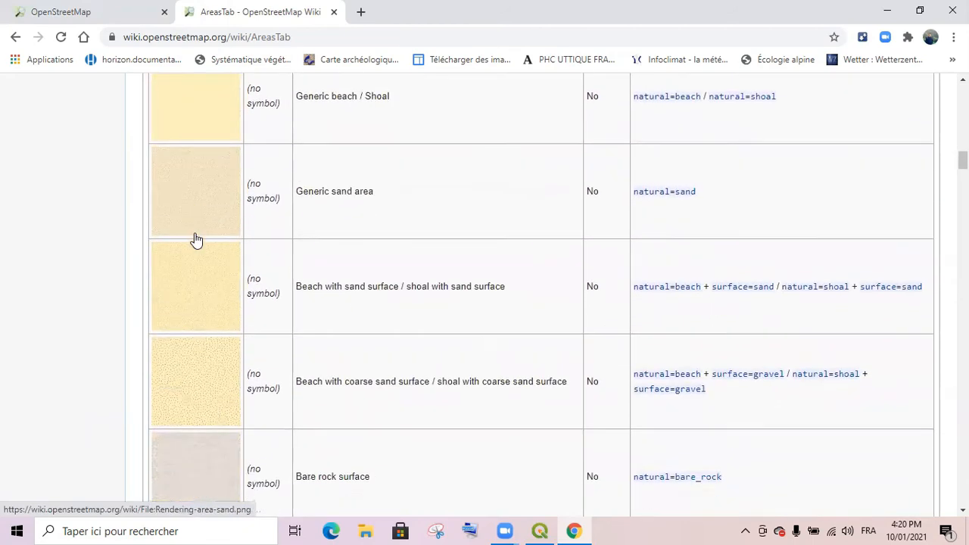
scroll(605, 208, "up", 2)
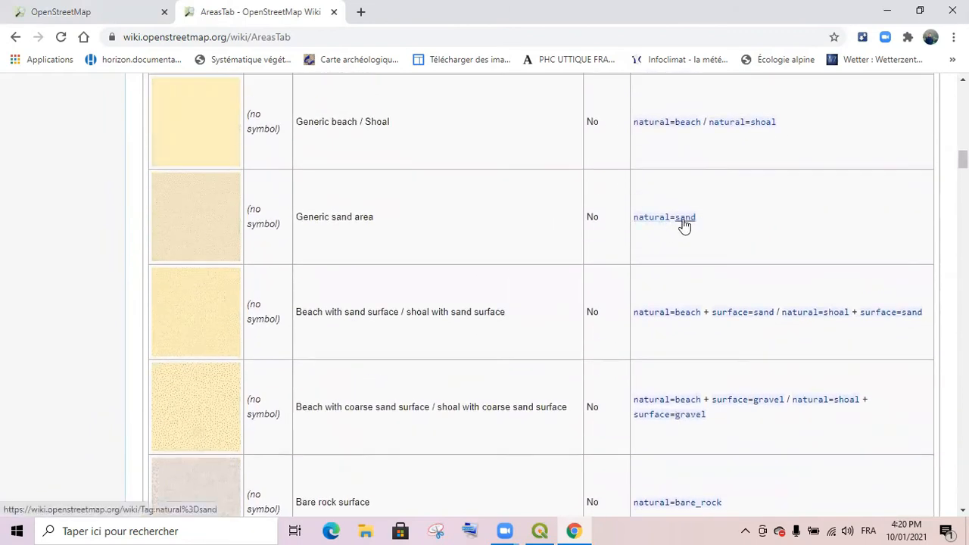
scroll(176, 306, "down", 4)
scroll(176, 310, "down", 7)
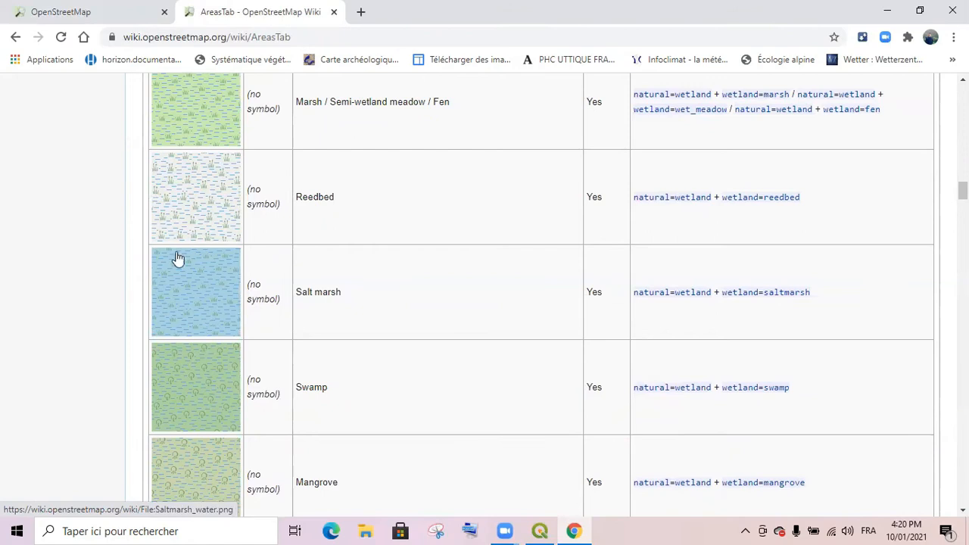
scroll(190, 261, "up", 1)
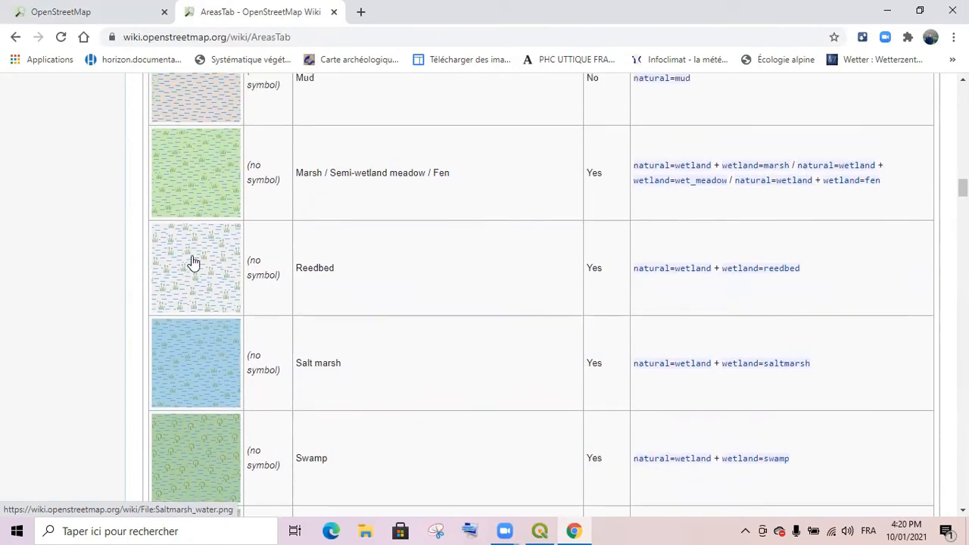
scroll(191, 279, "up", 1)
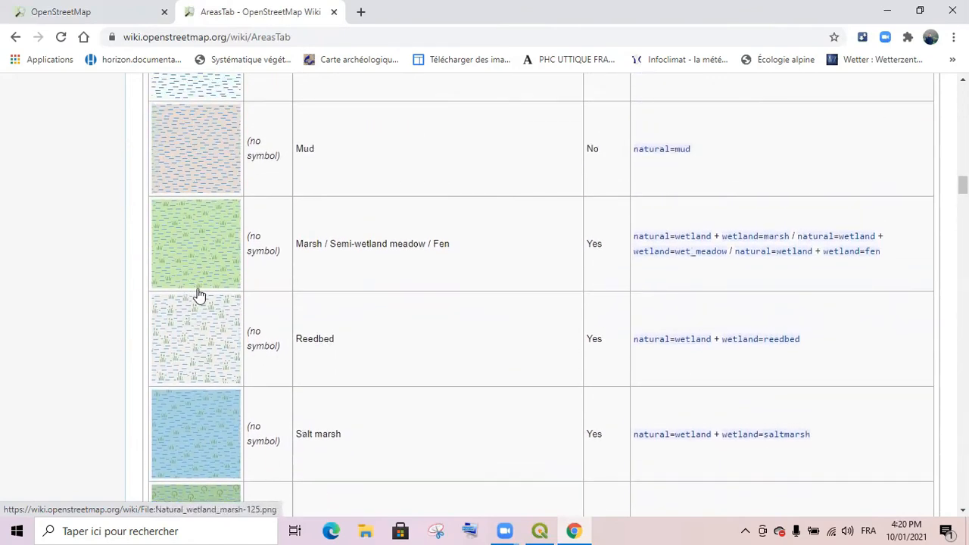
Step: Examine the marketplace, industrial, railway station and building symbols further down the Areas legend
scroll(193, 291, "down", 6)
scroll(195, 299, "down", 20)
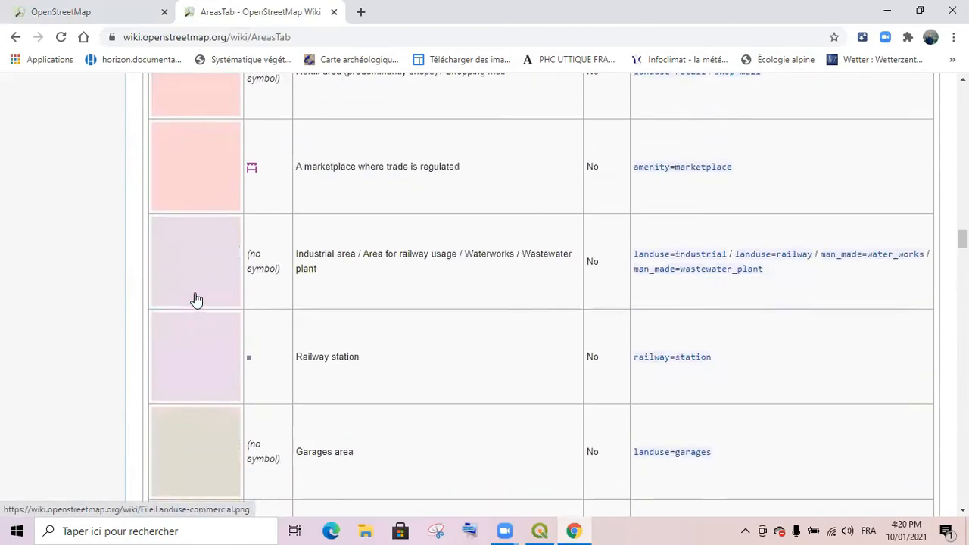
scroll(195, 300, "up", 20)
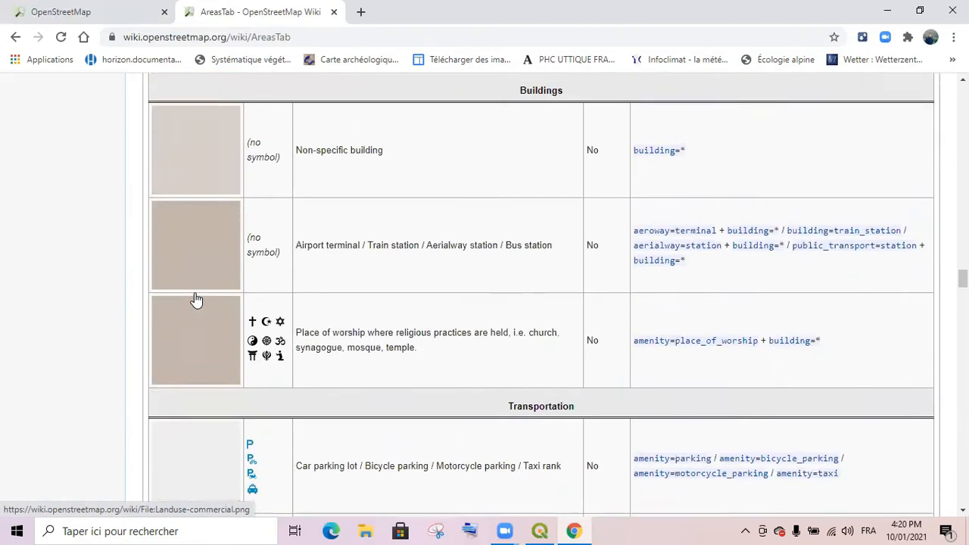
scroll(195, 295, "up", 20)
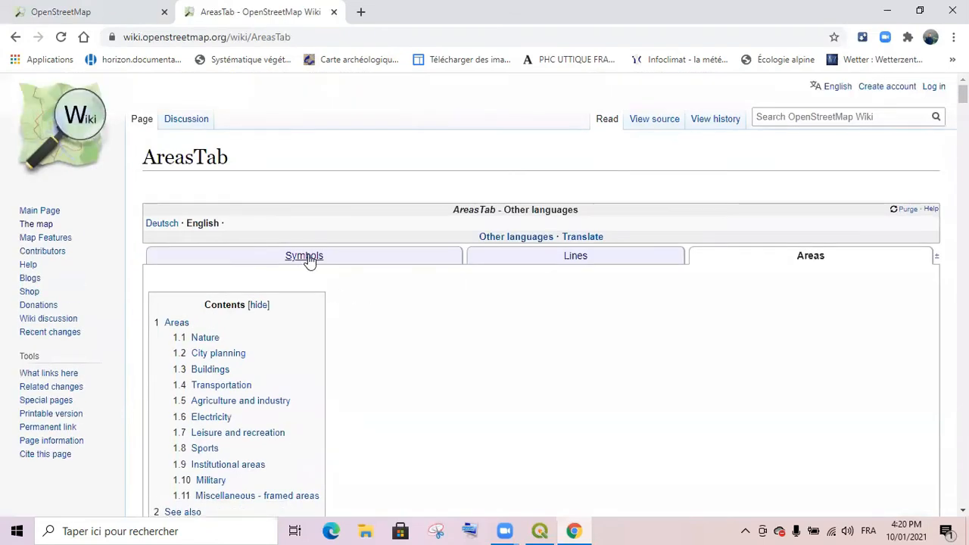
Step: Reopen the wiki's Lines legend and read the motorway and trunk symbols under Major roads
left_click(574, 260)
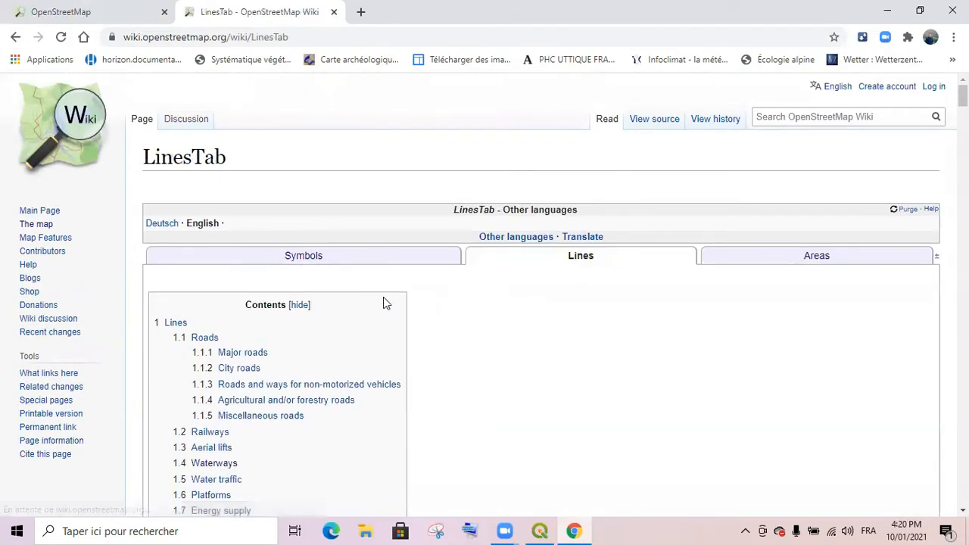
scroll(267, 297, "down", 10)
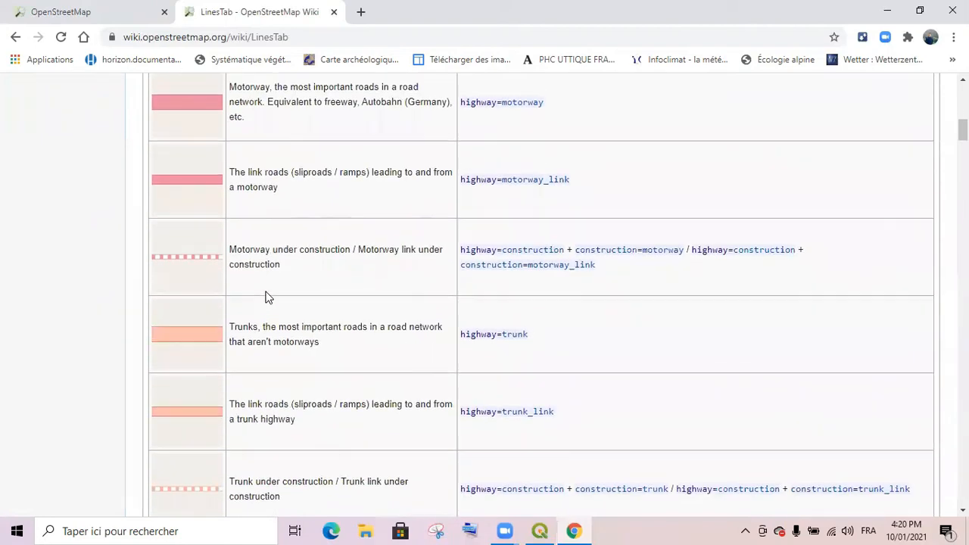
scroll(267, 295, "up", 2)
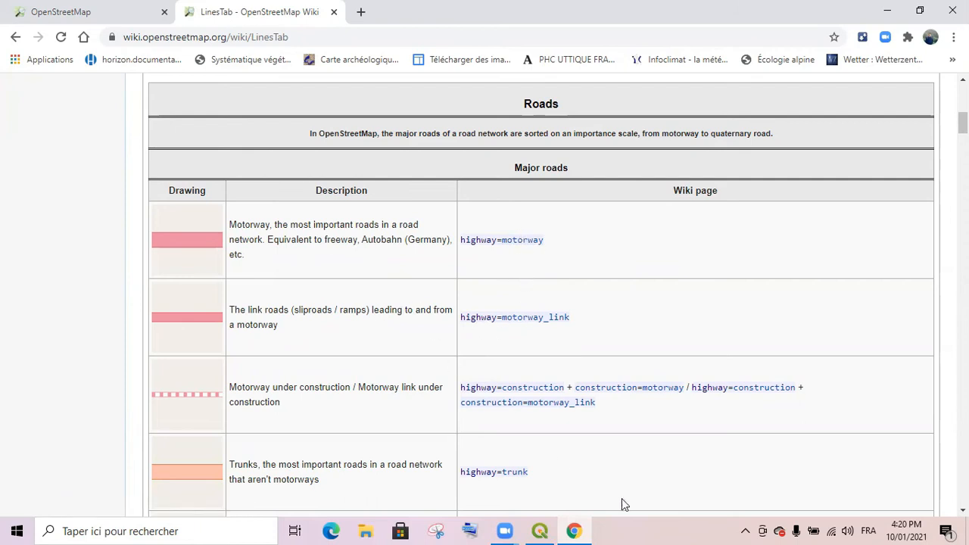
Step: Return to the OpenStreetMap map with its Map Key and examine the A 1 motorway south of Tunis up close
left_click(90, 15)
scroll(394, 367, "up", 1)
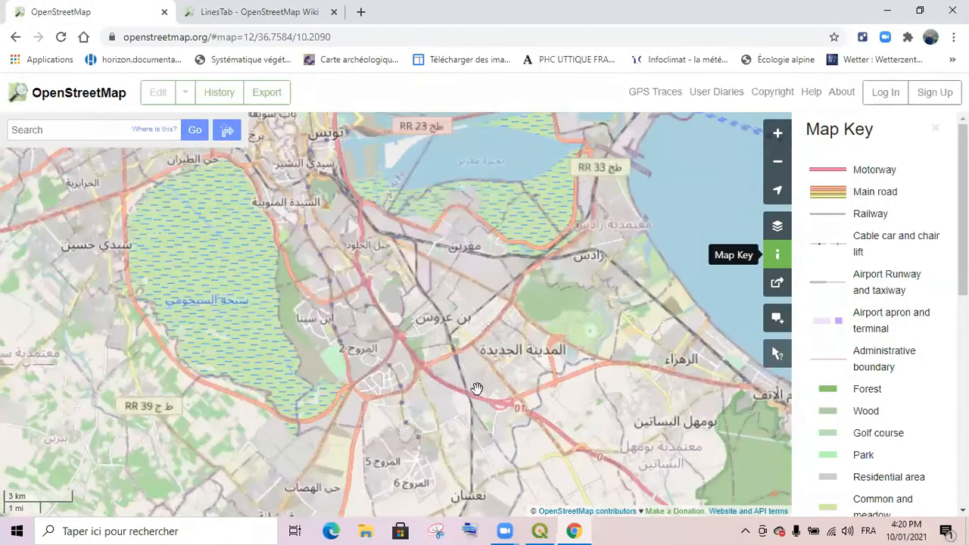
scroll(458, 407, "up", 1)
scroll(458, 407, "up", 3)
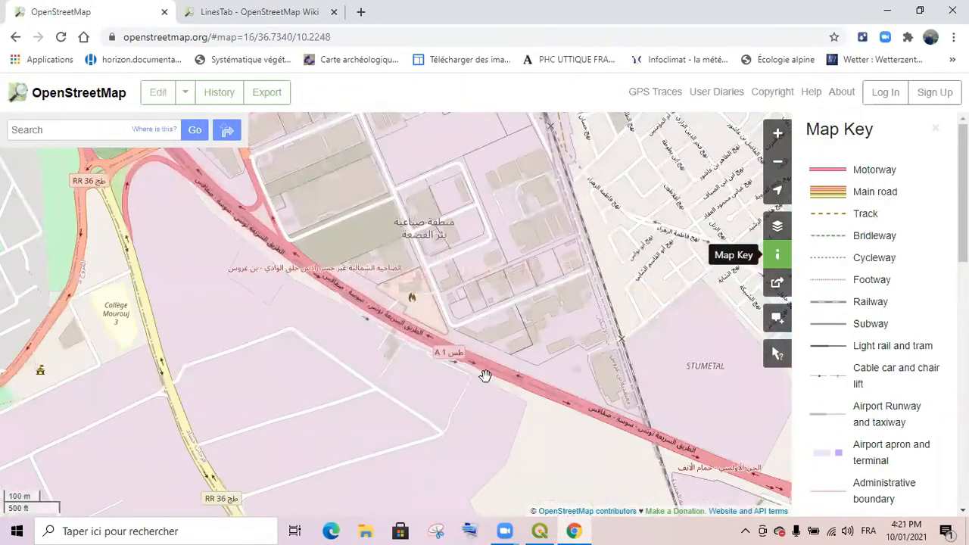
scroll(503, 381, "up", 1)
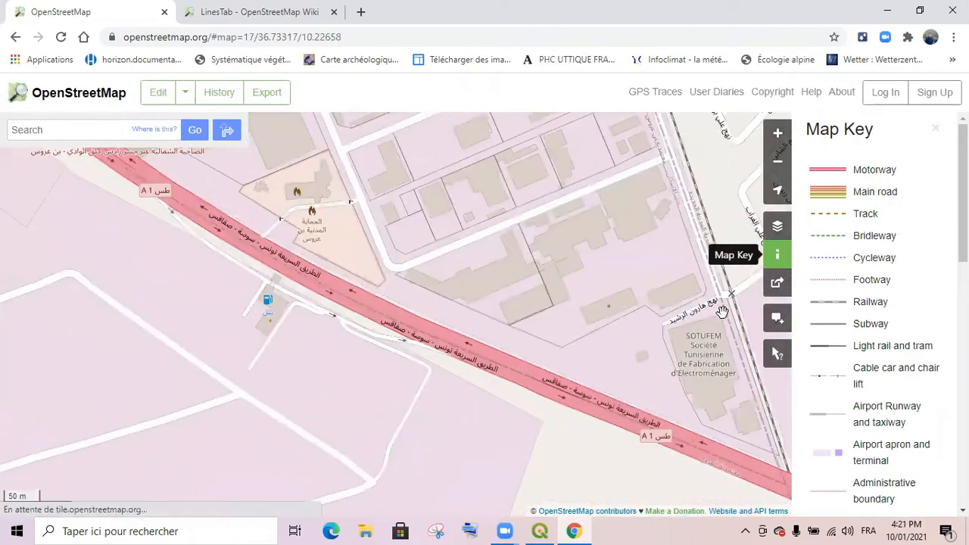
scroll(462, 362, "up", 1)
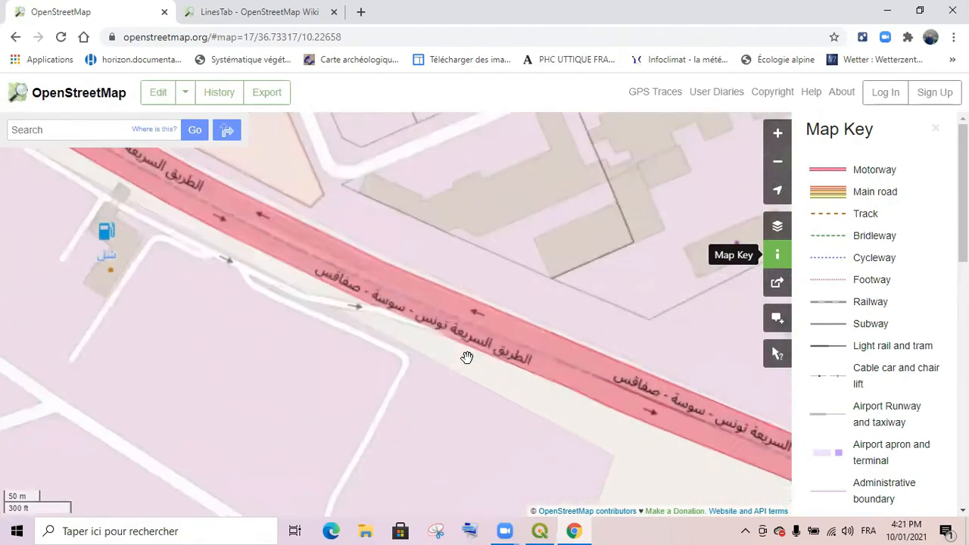
Step: Return to the wiki's Lines legend and skim the road symbols under Major roads, ending at the page contents
scroll(472, 316, "down", 2)
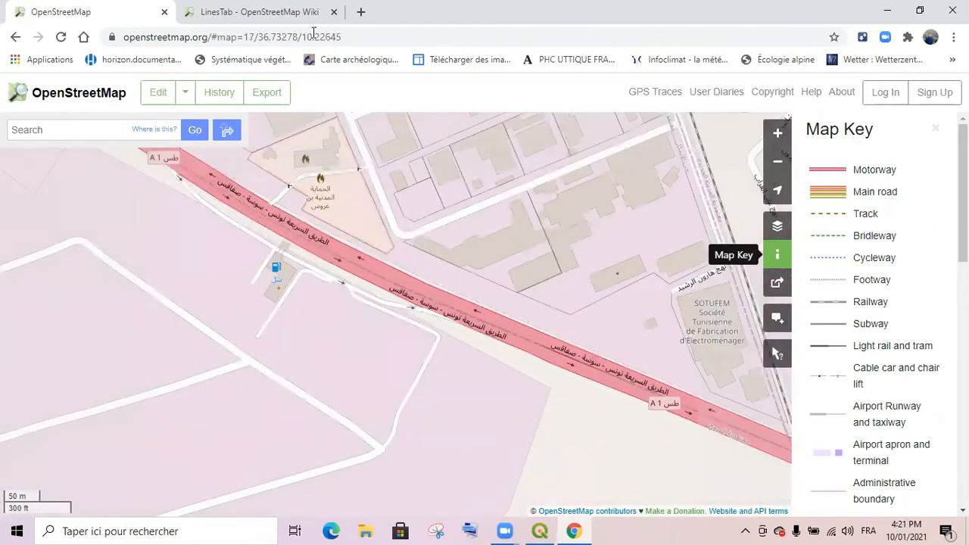
left_click(272, 11)
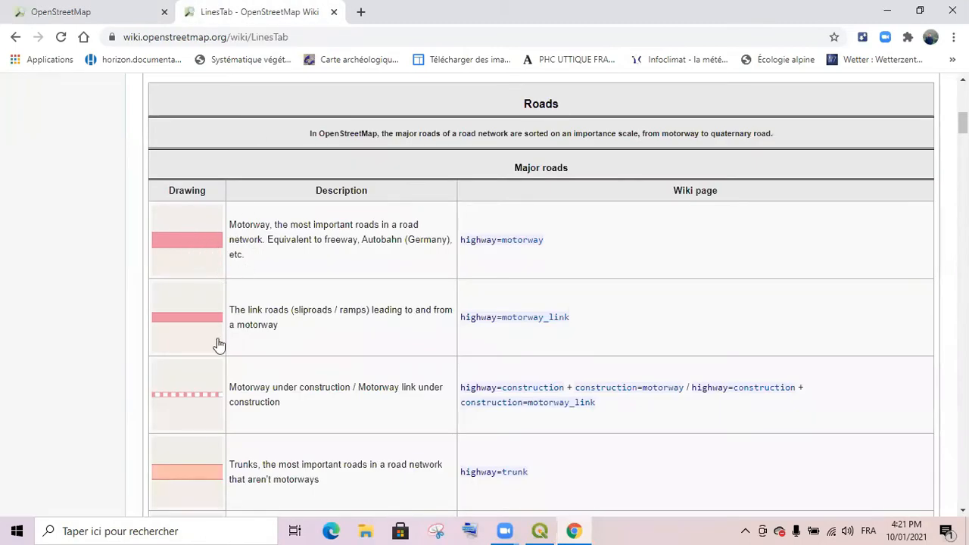
scroll(214, 348, "down", 5)
scroll(207, 352, "down", 6)
scroll(204, 350, "up", 11)
scroll(202, 344, "up", 10)
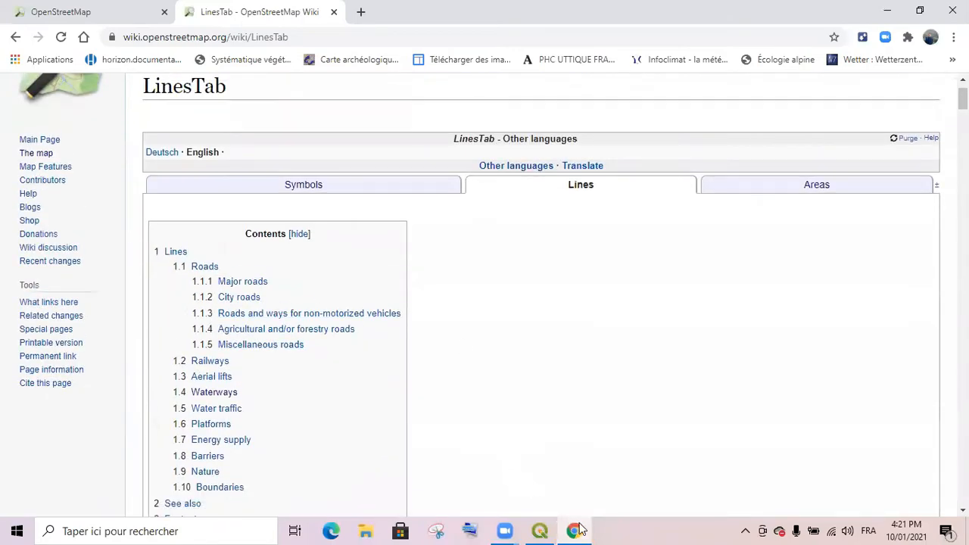
Step: Switch to QGIS, show the OpenStreetMap layer around the Cadre frame, and open the QuickOSM quick query
left_click(539, 530)
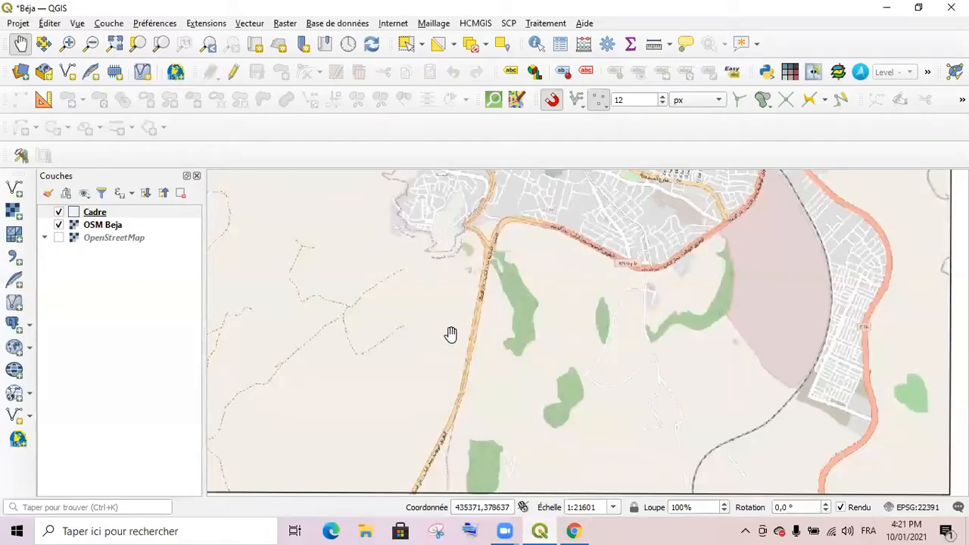
scroll(424, 376, "down", 1)
left_click_drag(491, 288, 480, 328)
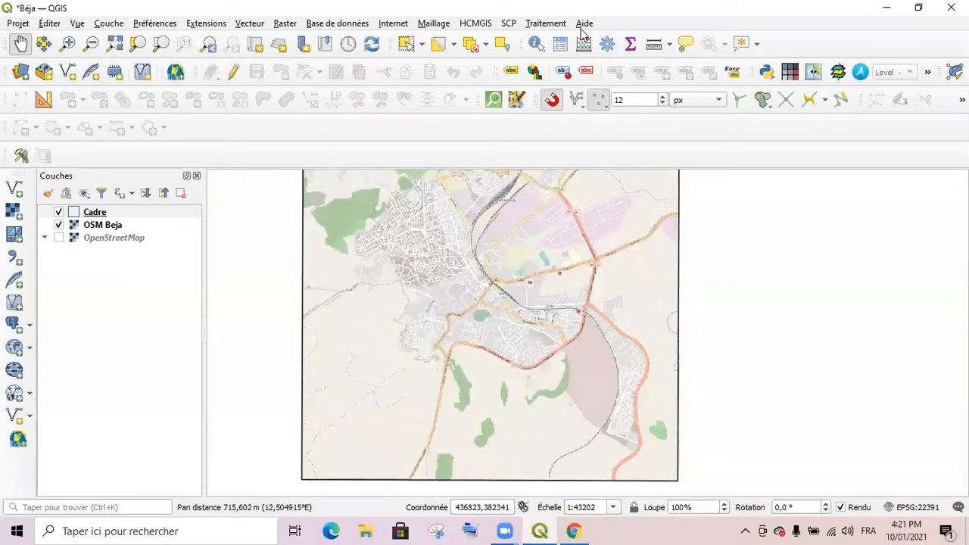
scroll(666, 389, "down", 1)
left_click_drag(666, 389, 505, 328)
left_click(59, 238)
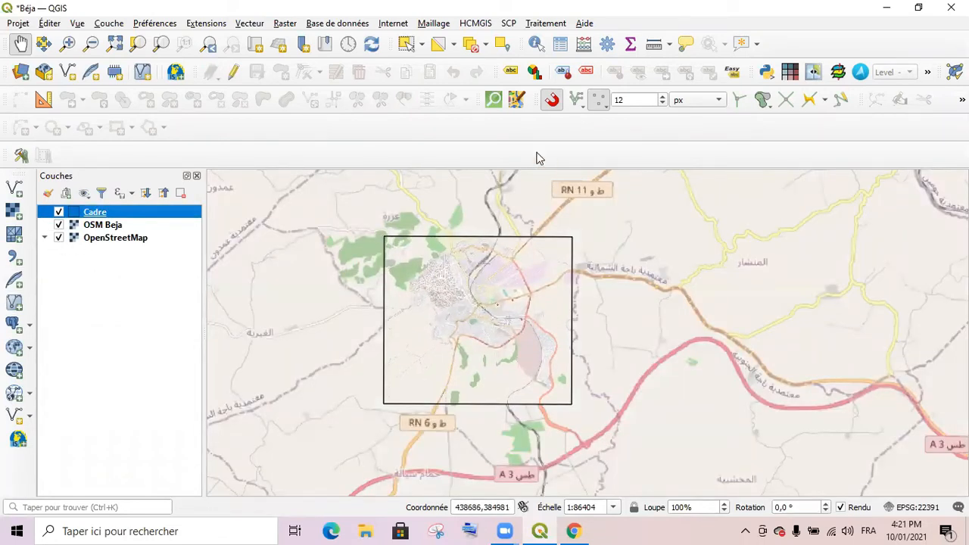
left_click(493, 102)
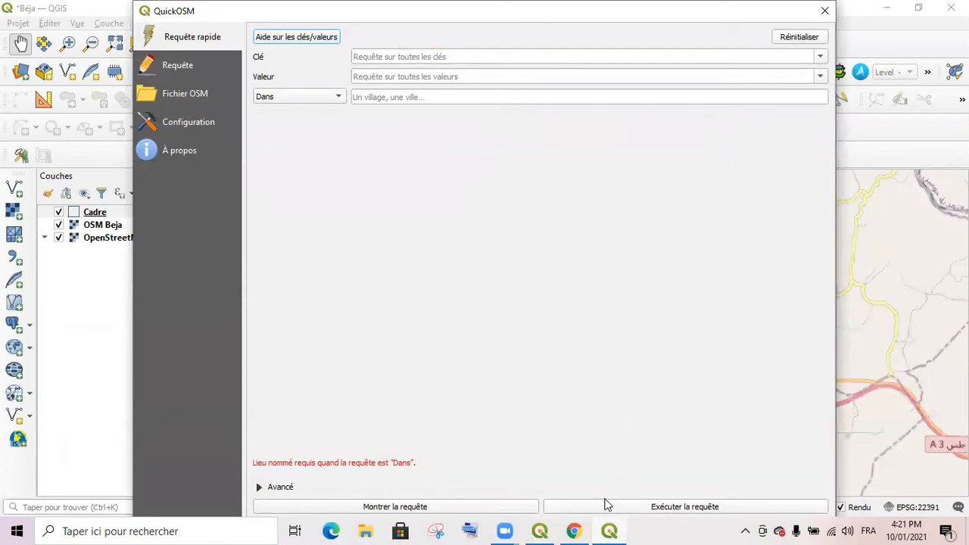
Step: Switch to the wiki's Lines legend in Chrome and read the highway tags for motorway, trunk, primary and secondary roads
left_click(576, 531)
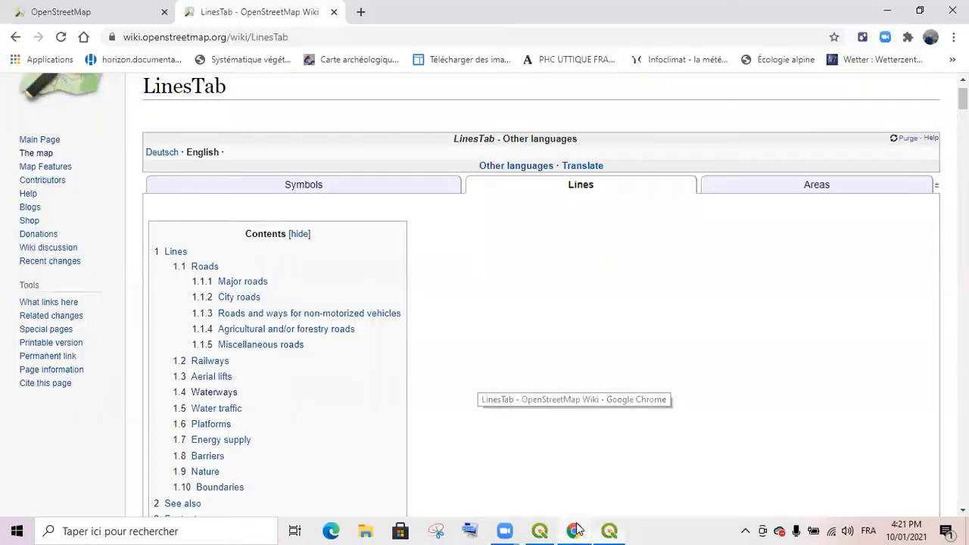
scroll(280, 350, "down", 5)
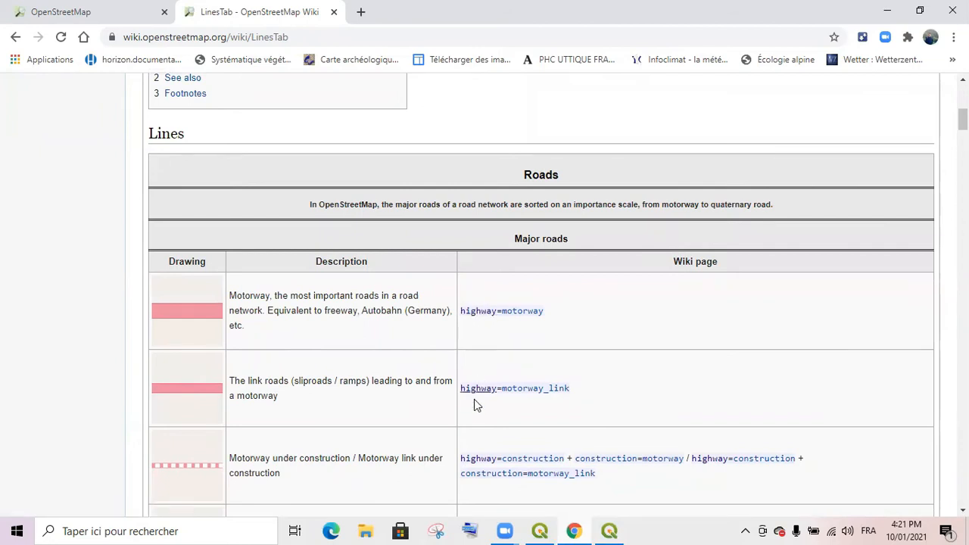
scroll(474, 424, "down", 1)
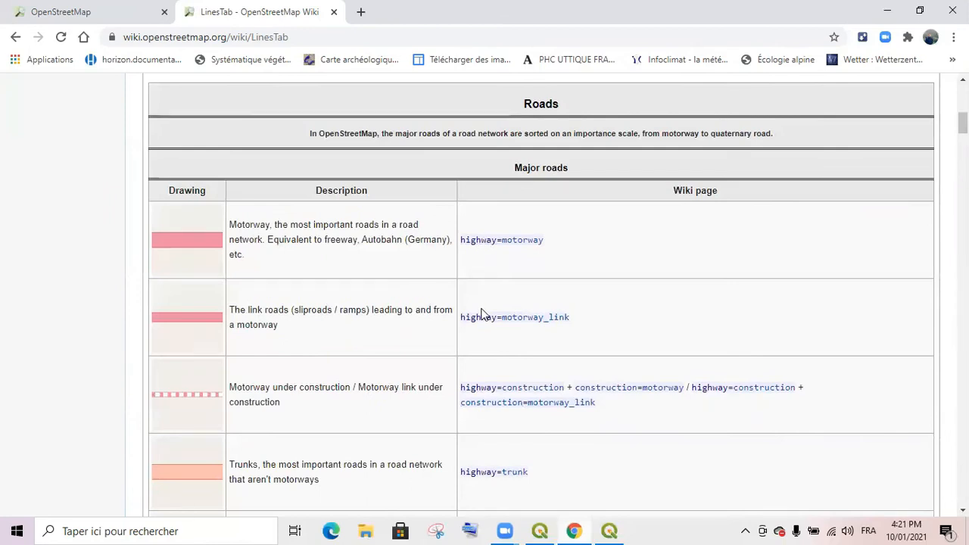
scroll(485, 315, "down", 1)
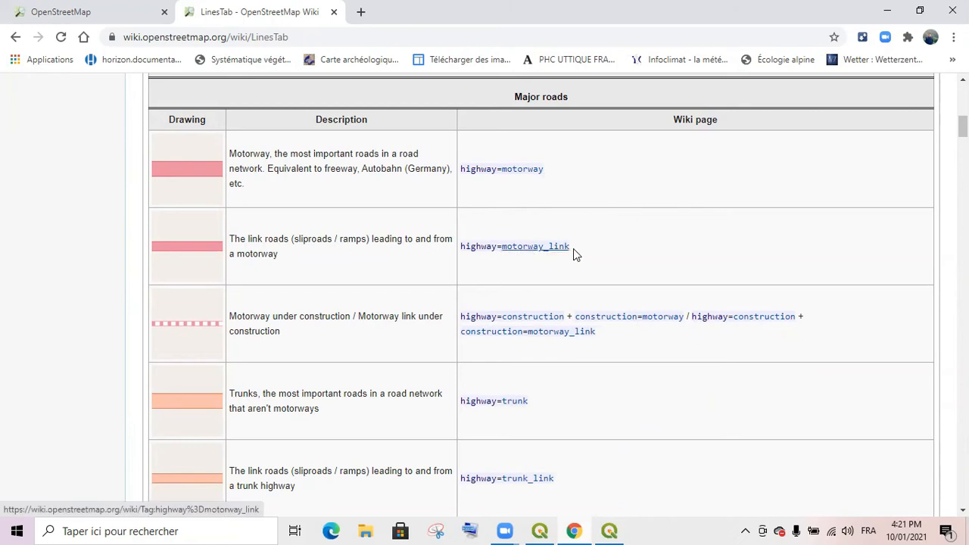
scroll(527, 273, "down", 1)
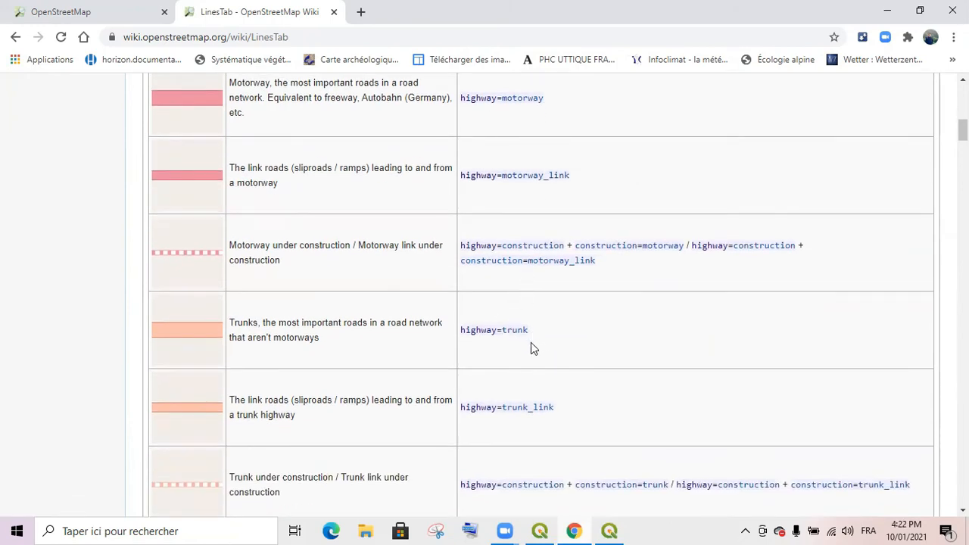
scroll(538, 368, "down", 2)
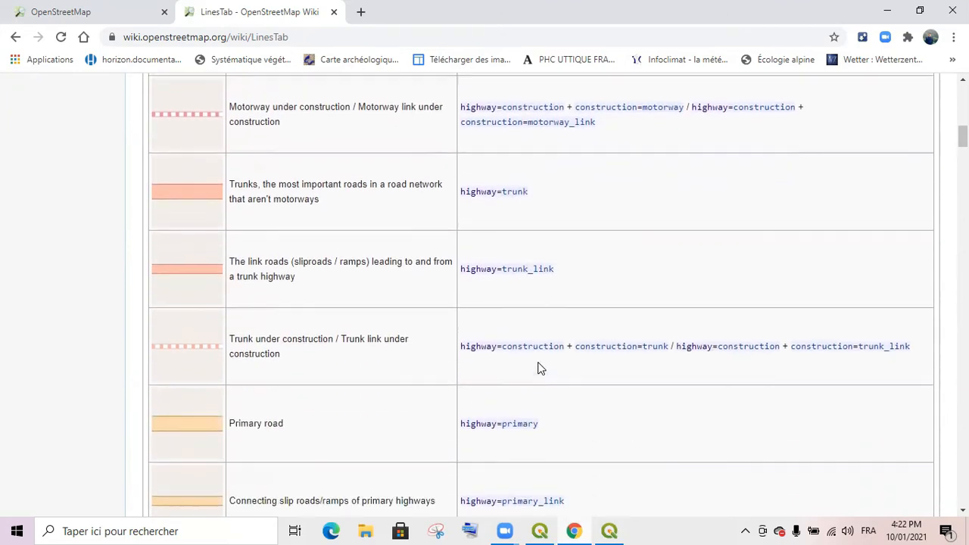
scroll(530, 430, "down", 1)
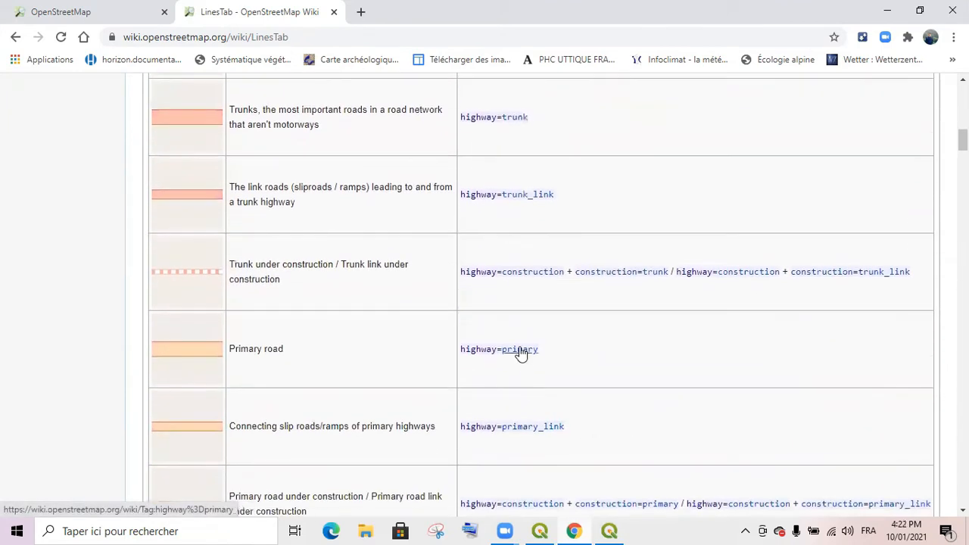
scroll(522, 353, "down", 3)
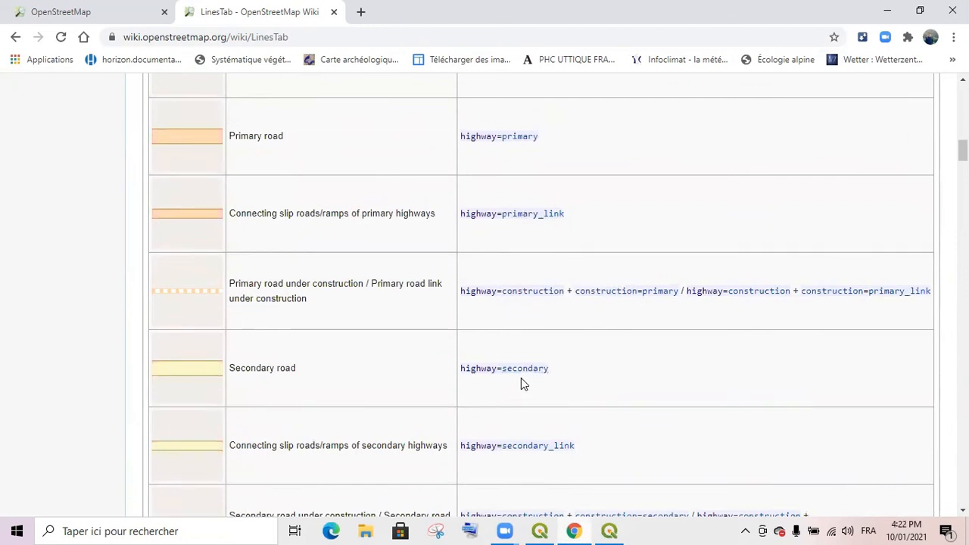
scroll(521, 384, "down", 1)
scroll(521, 384, "down", 1)
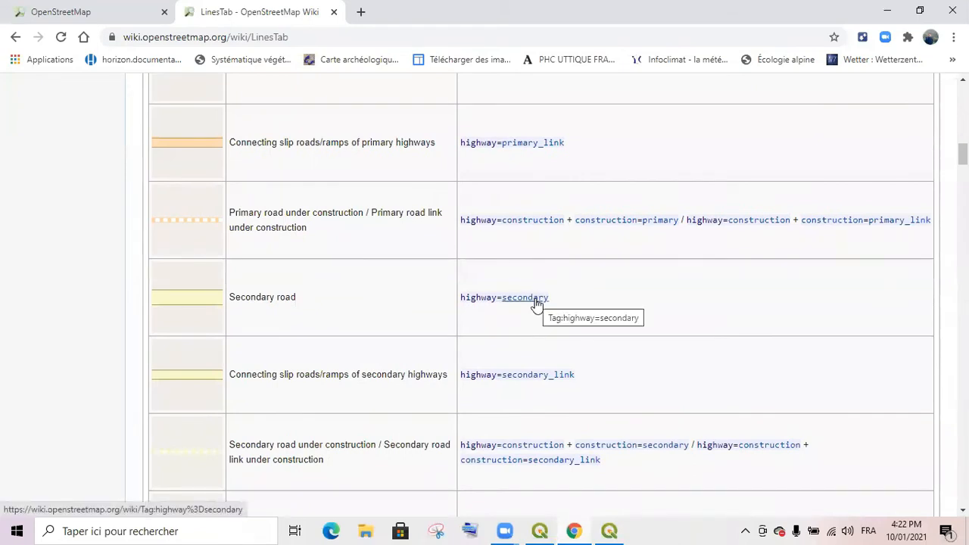
Step: Read the highway tags for tertiary, quaternary, residential and access roads in the Lines legend
scroll(544, 394, "down", 3)
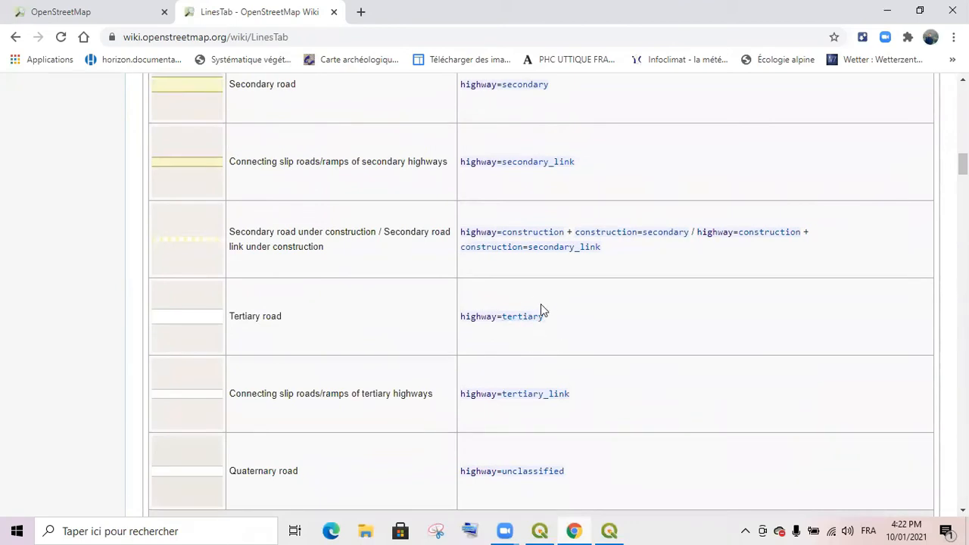
scroll(543, 349, "down", 2)
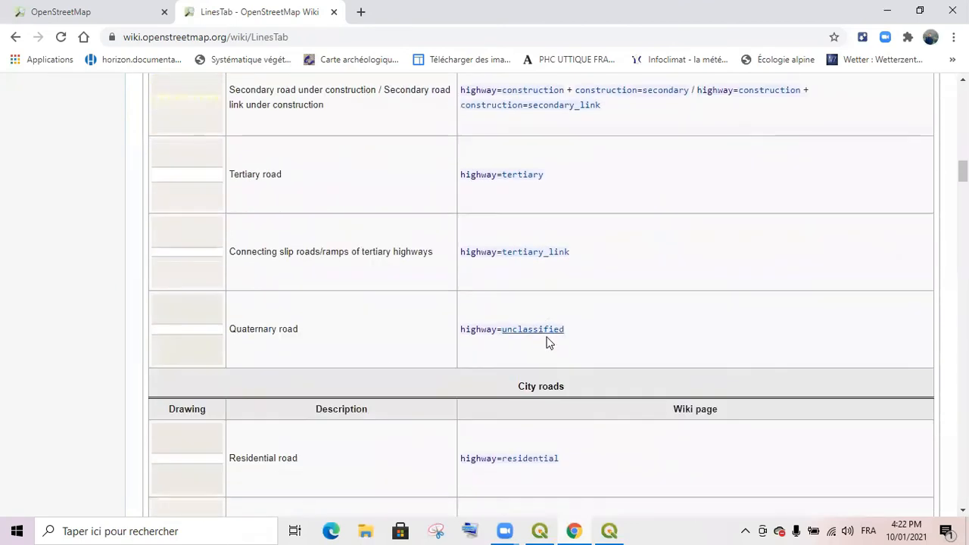
scroll(522, 411, "down", 1)
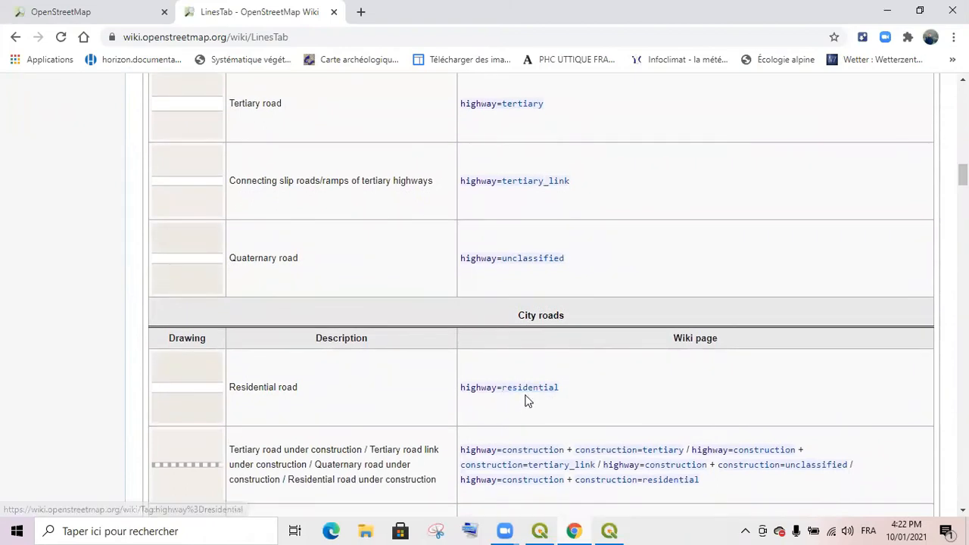
scroll(528, 397, "down", 3)
scroll(515, 389, "down", 5)
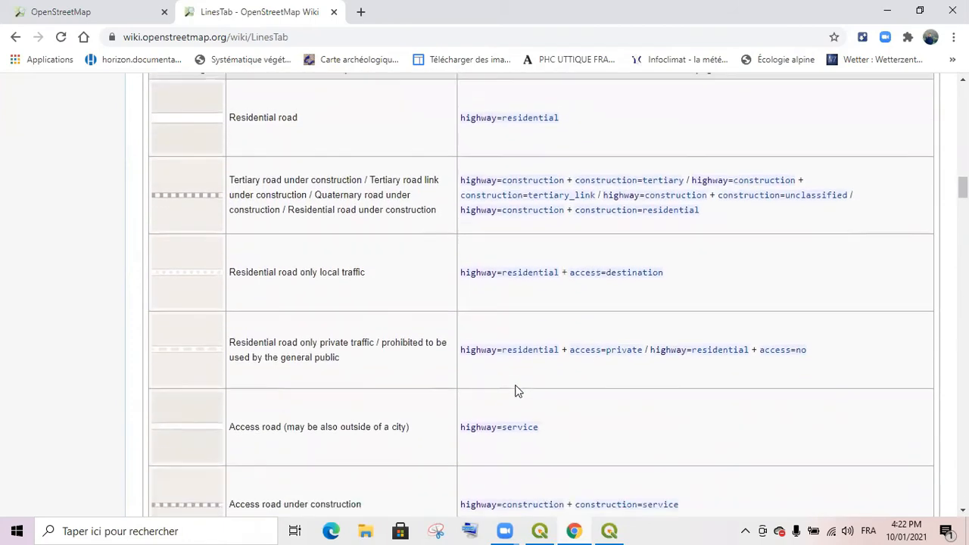
scroll(514, 390, "up", 4)
scroll(515, 389, "up", 10)
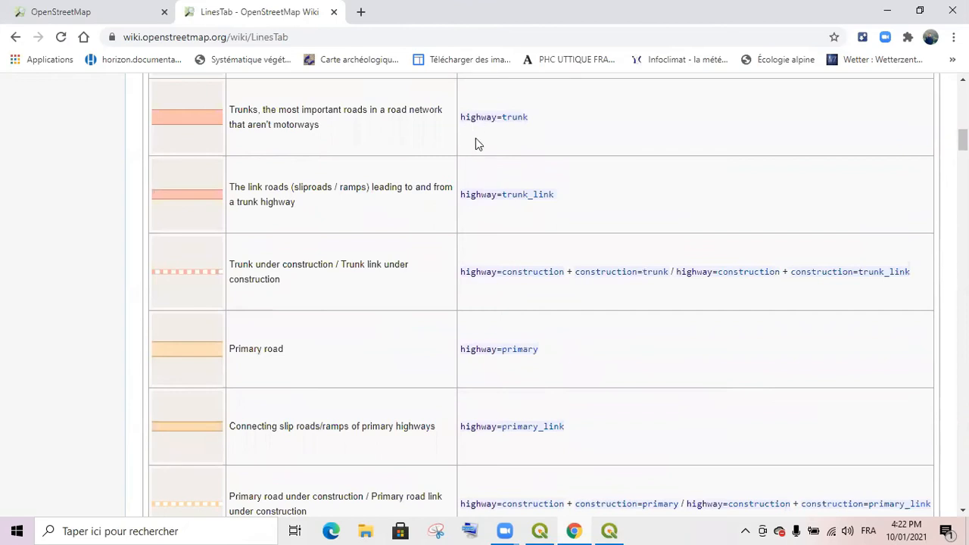
Step: Return to QuickOSM in QGIS and set the quick query's key to highway
left_click(613, 530)
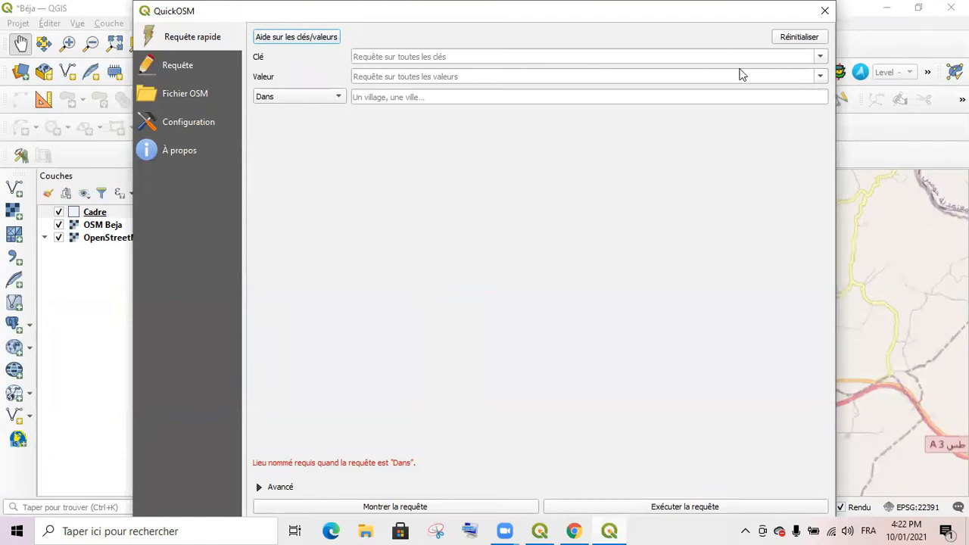
left_click(820, 59)
scroll(437, 148, "down", 2)
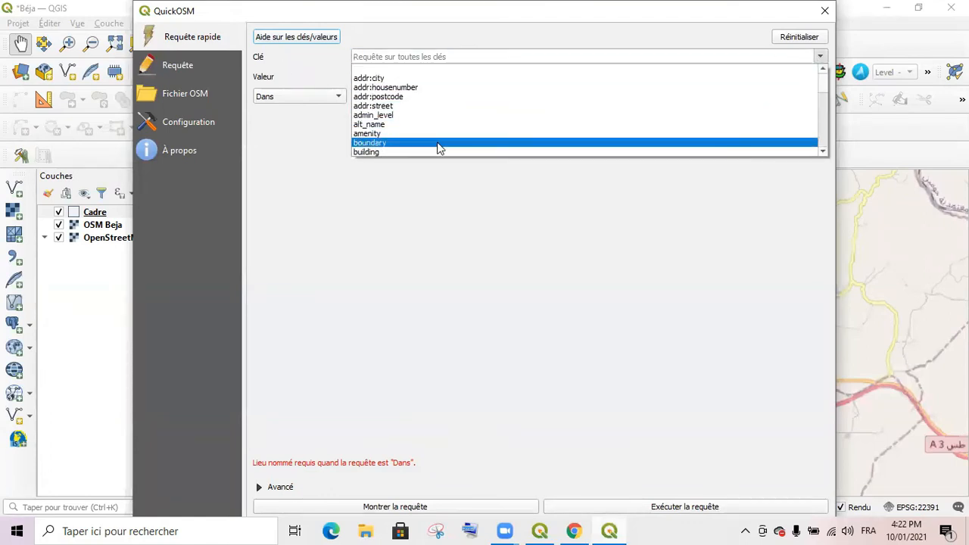
scroll(379, 128, "down", 2)
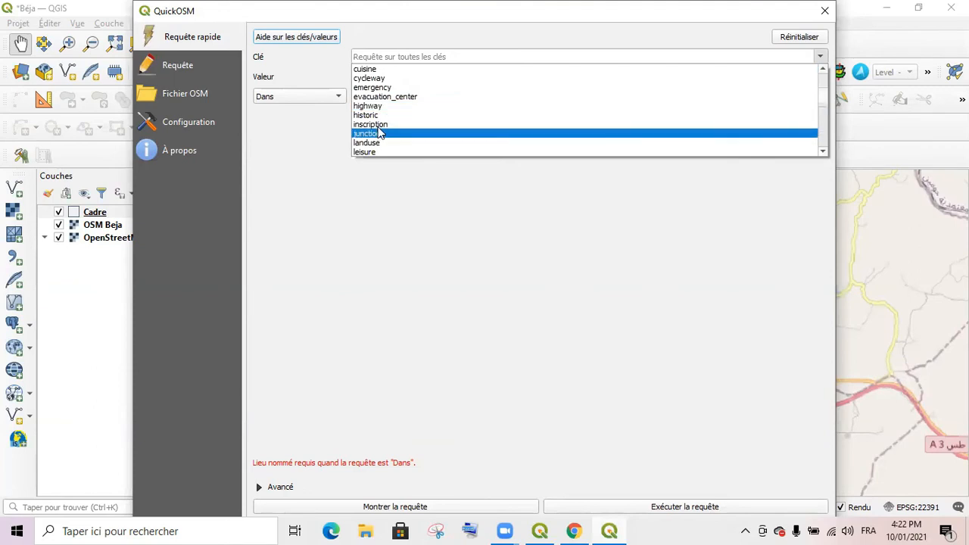
left_click(378, 107)
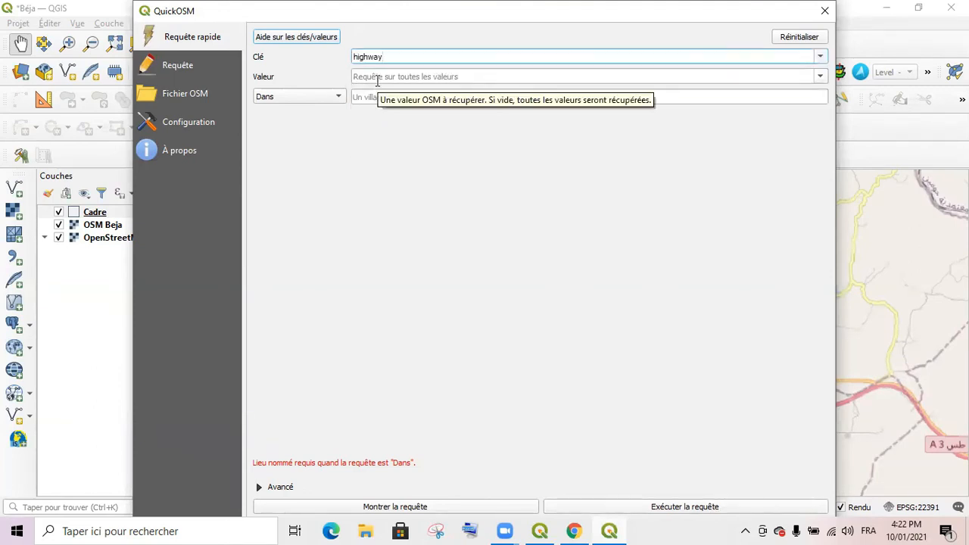
Step: Review the values offered for the highway key and leave the value empty to query all of them
left_click(376, 79)
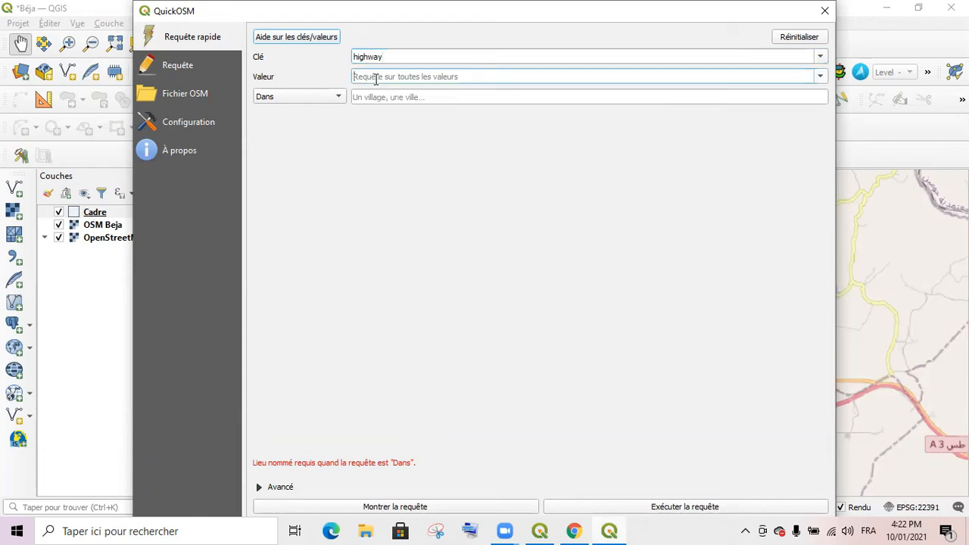
left_click(823, 78)
scroll(687, 161, "down", 3)
scroll(688, 165, "down", 3)
scroll(685, 165, "up", 6)
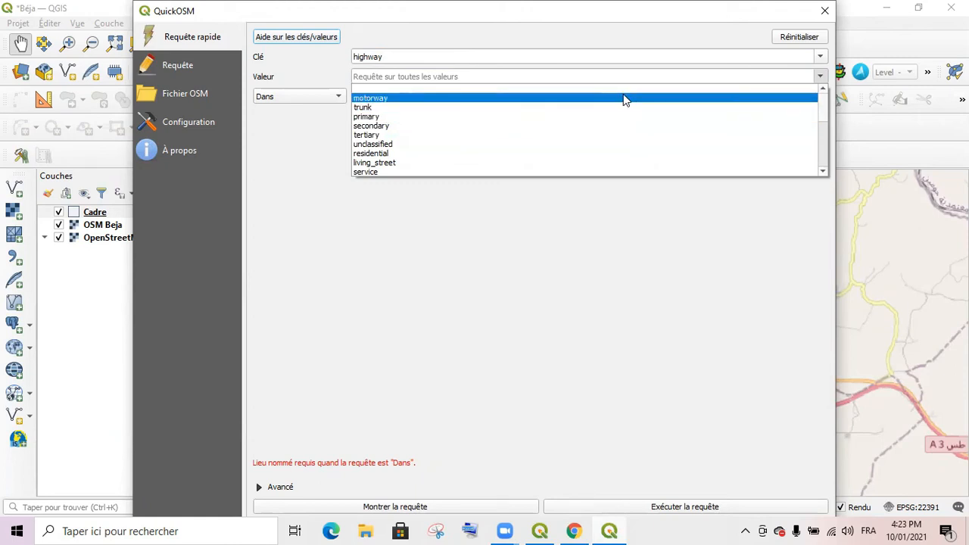
left_click(572, 265)
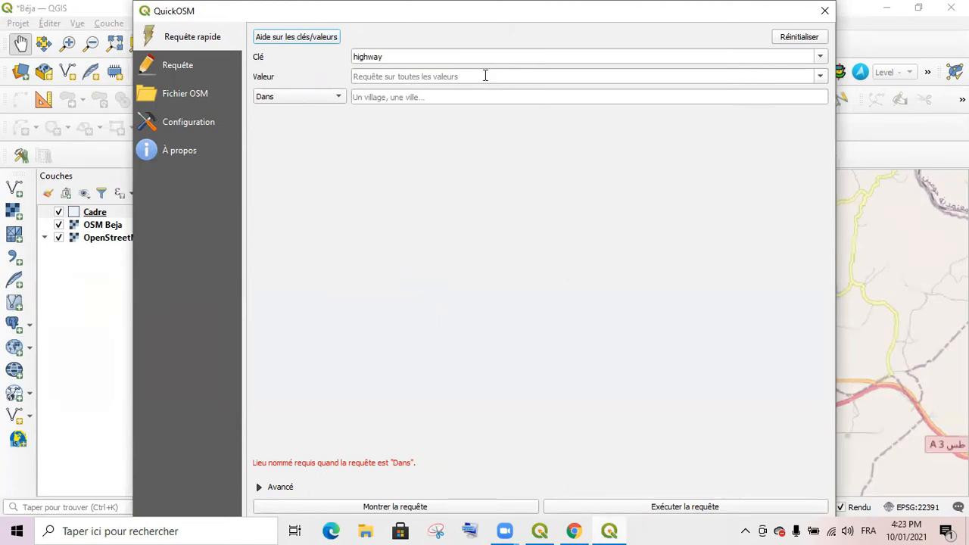
Step: Limit the highway query to a layer's extent (Emprise d'une couche), using the Cadre layer
left_click(337, 101)
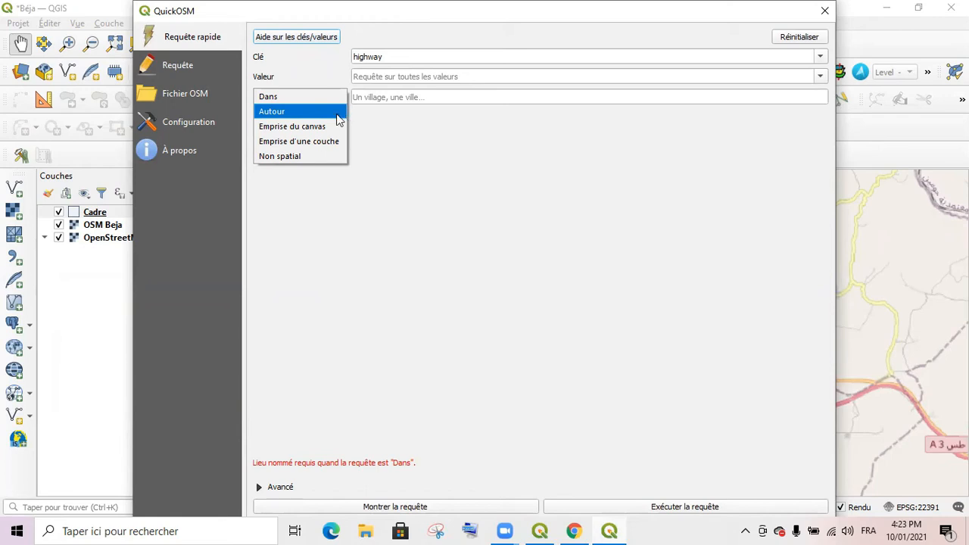
left_click(307, 146)
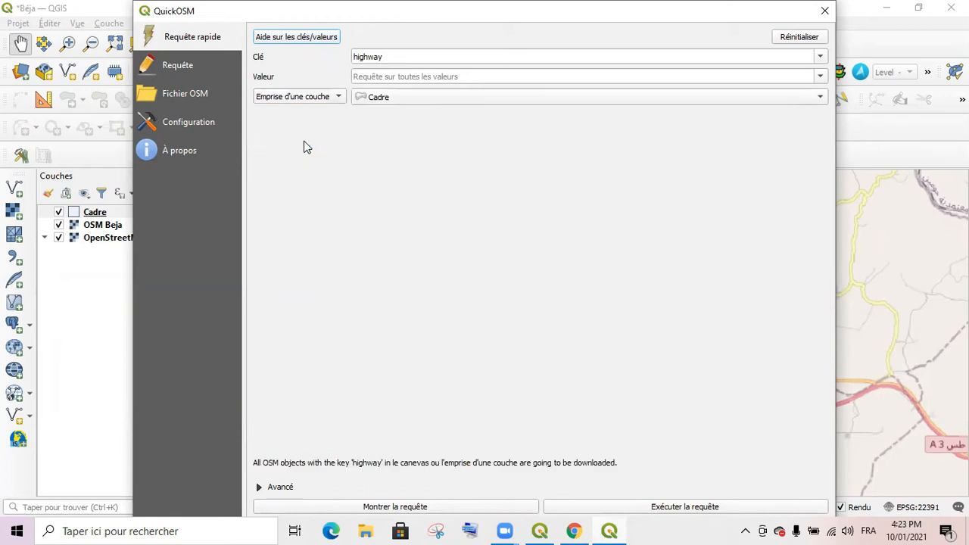
left_click(403, 100)
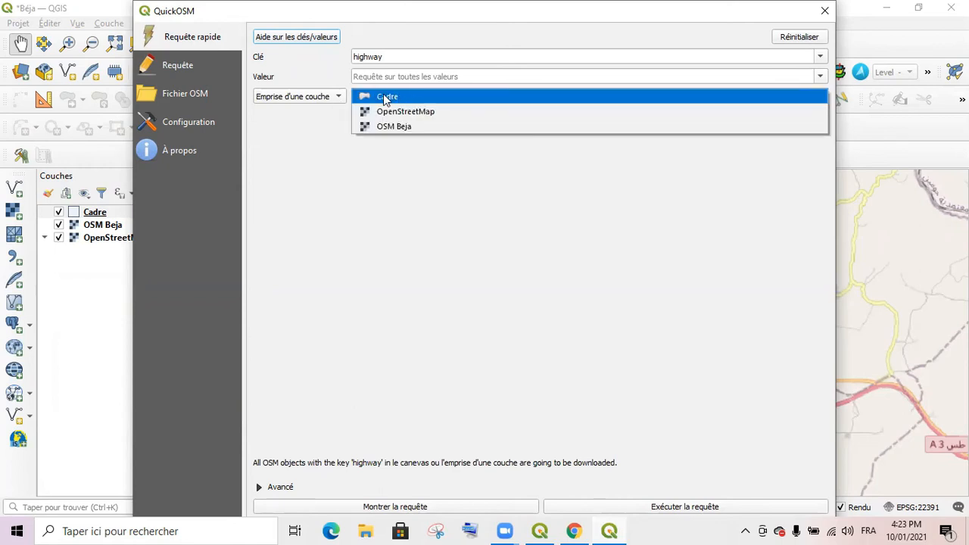
left_click(415, 98)
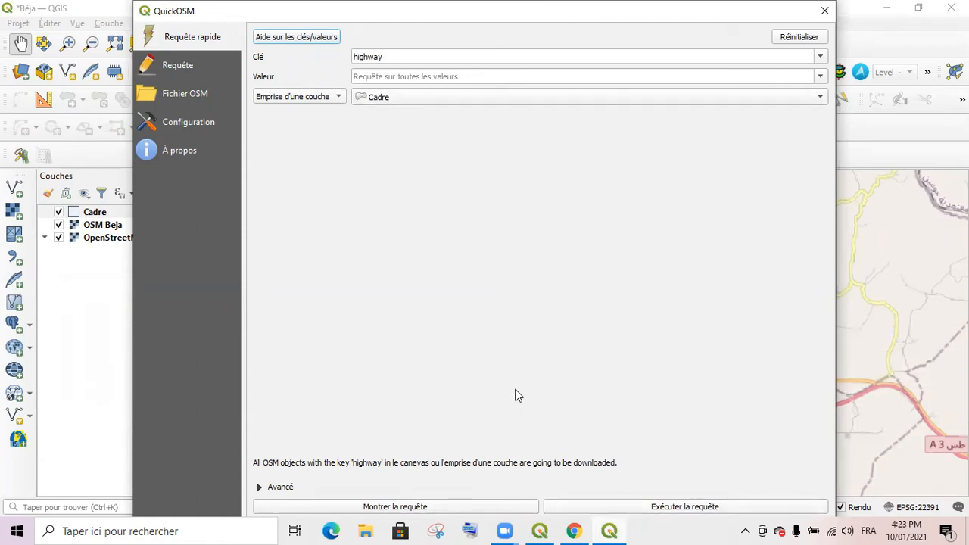
Step: Exclude Points and Multipolygones in the advanced options, keeping Lignes and Multilignes, and run the highway query
left_click(261, 488)
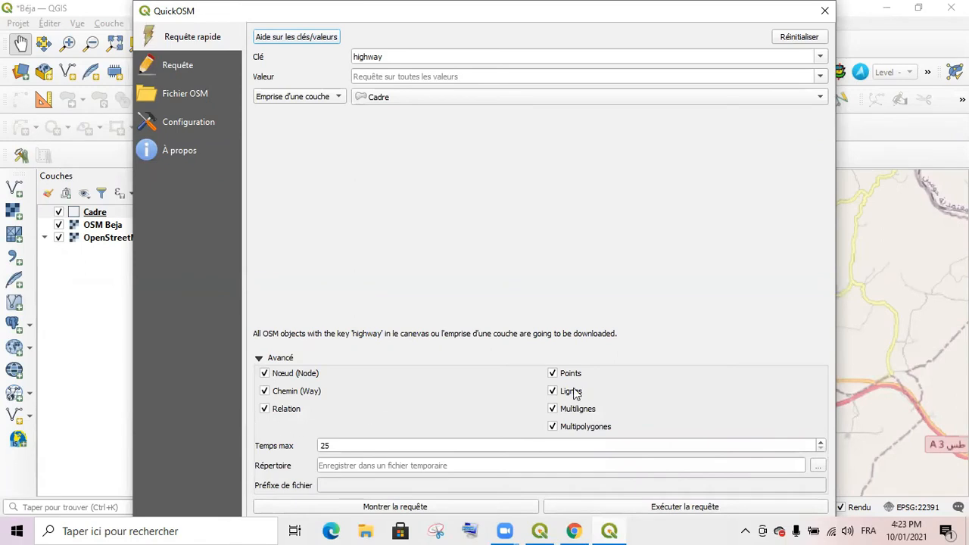
left_click(553, 374)
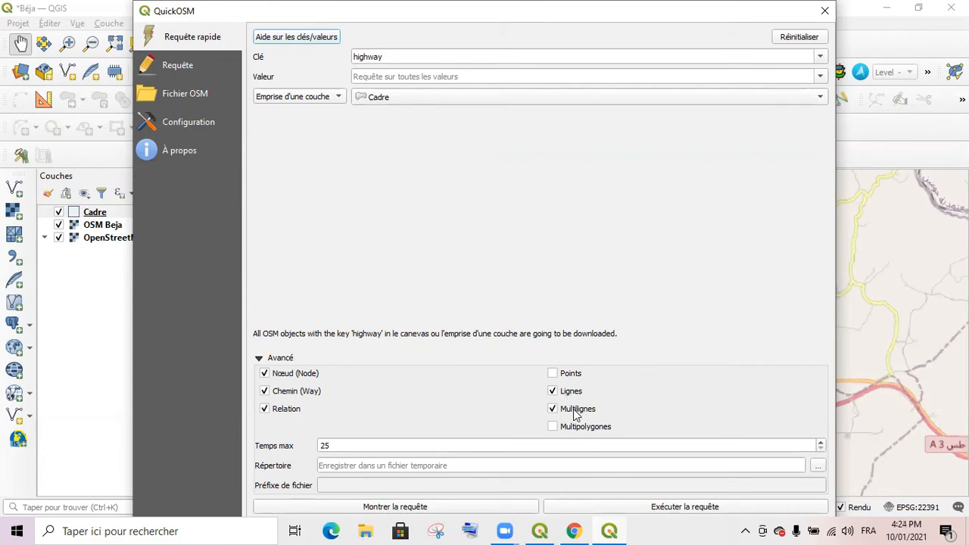
left_click(681, 508)
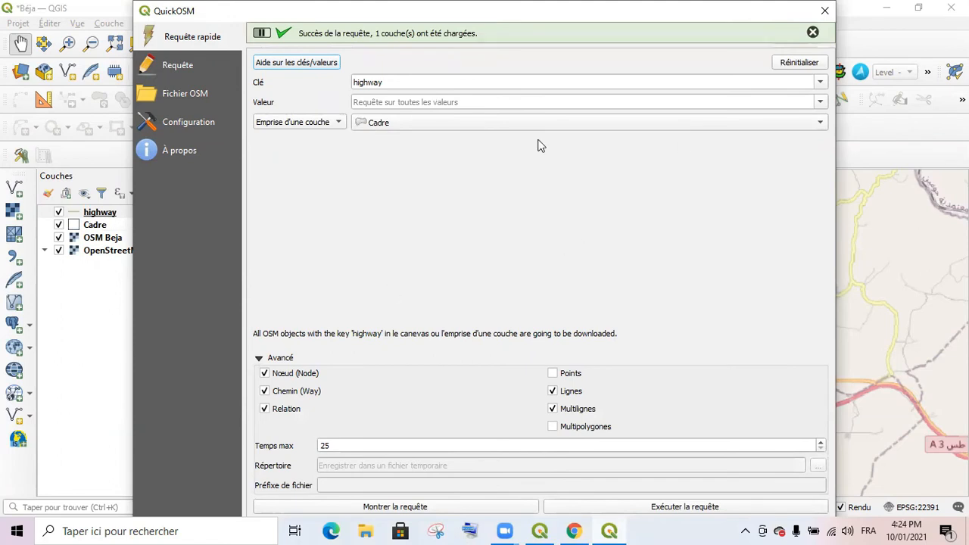
Step: Close QuickOSM and compare the downloaded highway lines with the roads in the OSM Beja image
left_click(824, 11)
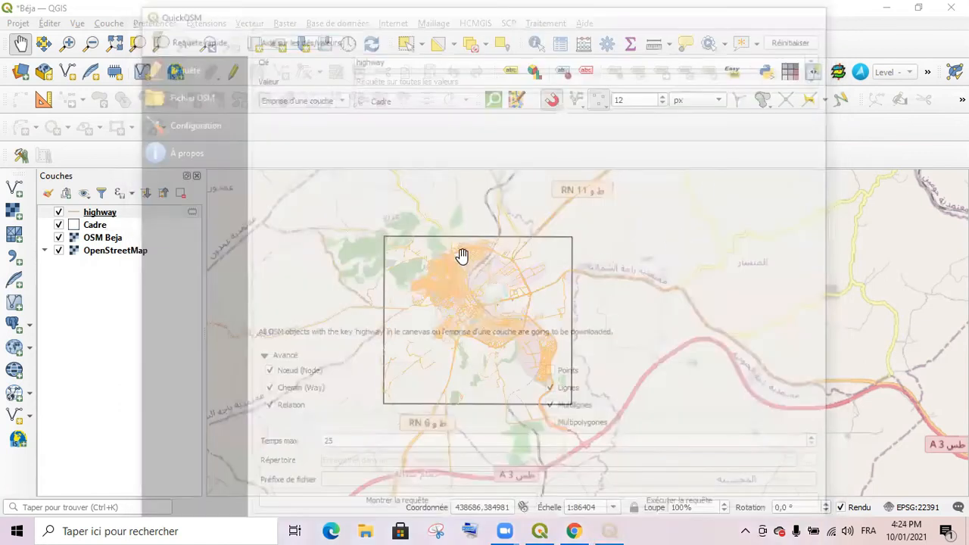
scroll(458, 257, "up", 4)
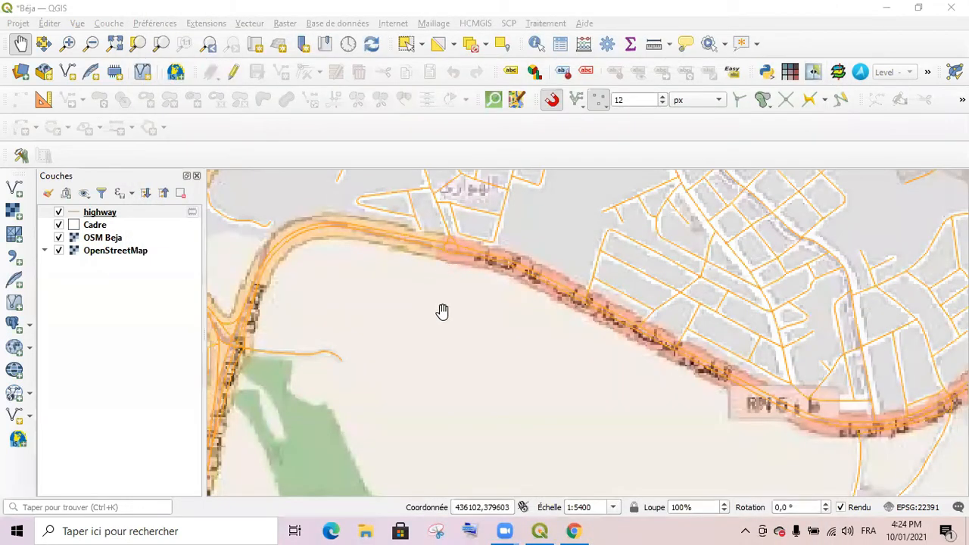
scroll(442, 311, "down", 3)
scroll(435, 238, "up", 2)
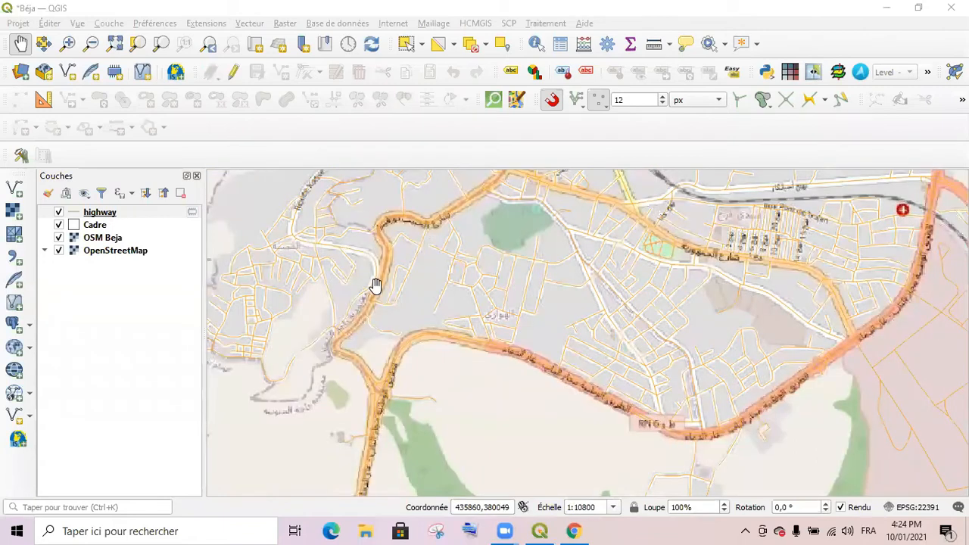
scroll(496, 318, "down", 1)
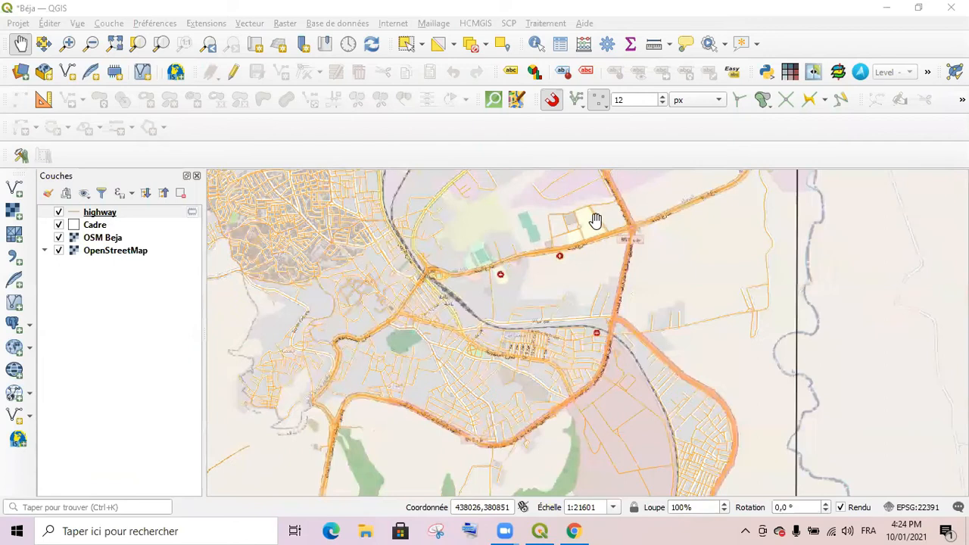
scroll(575, 222, "up", 2)
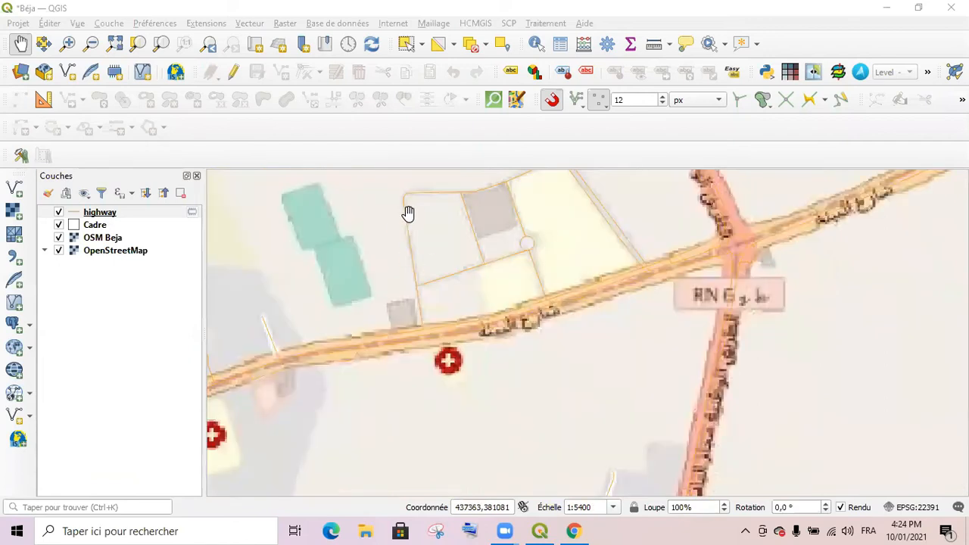
scroll(407, 214, "up", 1)
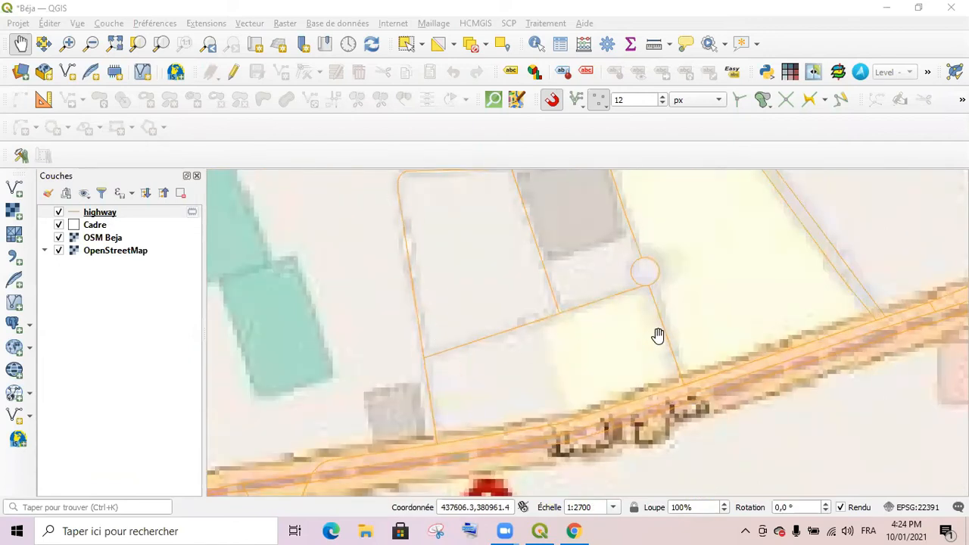
Step: Hide the OSM Beja image and compare the highway lines with the OpenStreetMap basemap
left_click(59, 238)
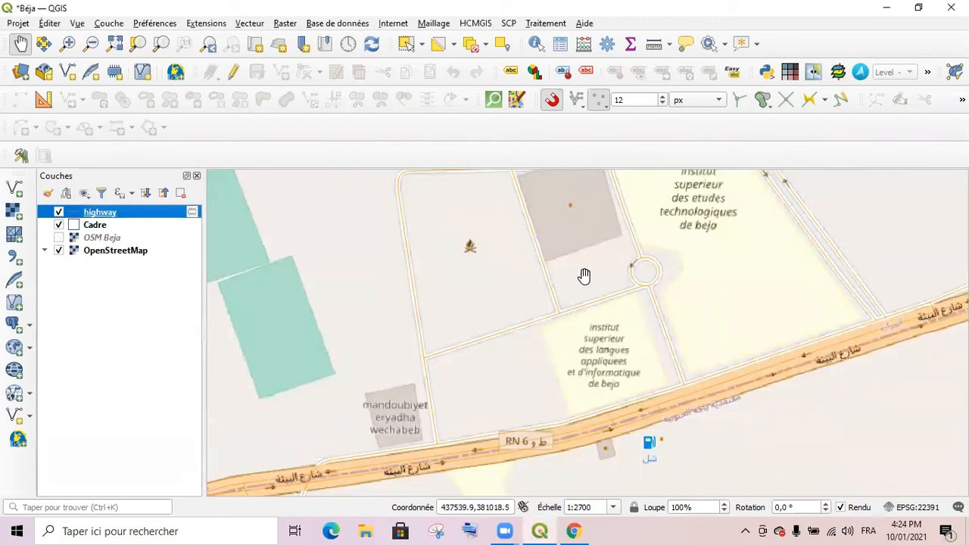
scroll(583, 277, "down", 4)
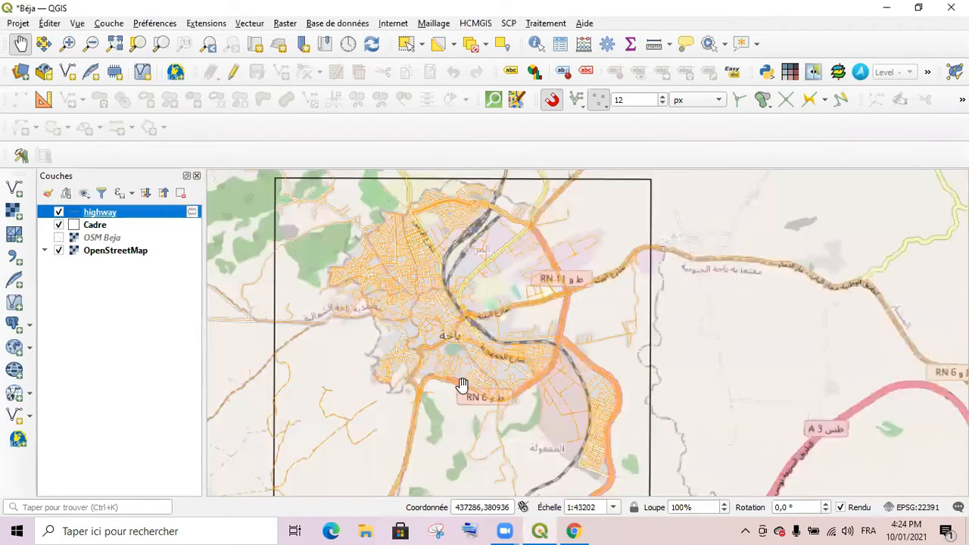
left_click_drag(406, 387, 419, 353)
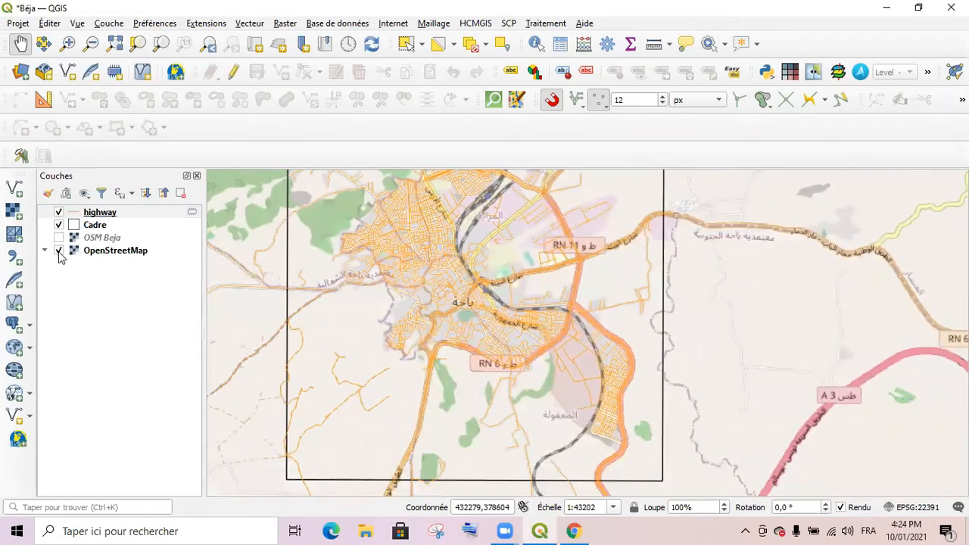
scroll(602, 451, "up", 2)
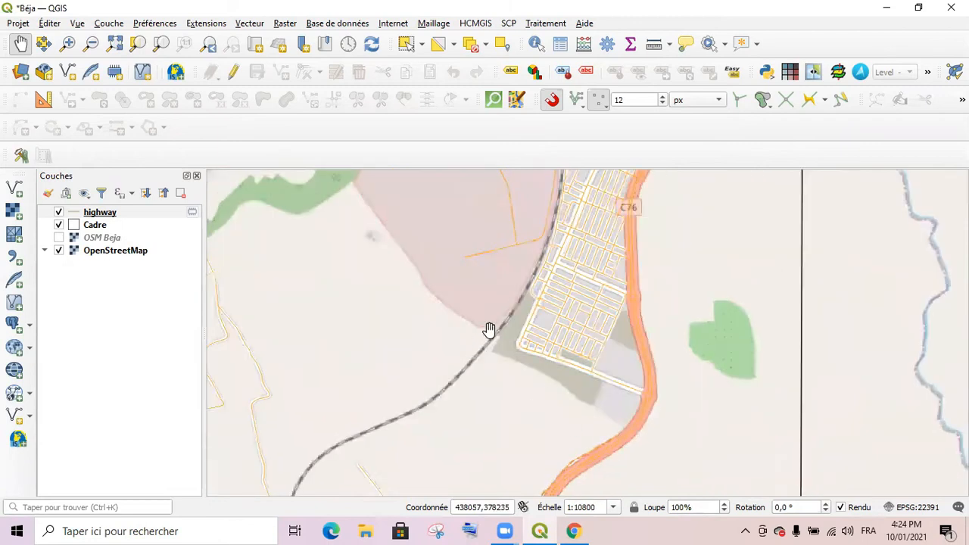
scroll(528, 333, "down", 2)
left_click_drag(343, 249, 369, 319)
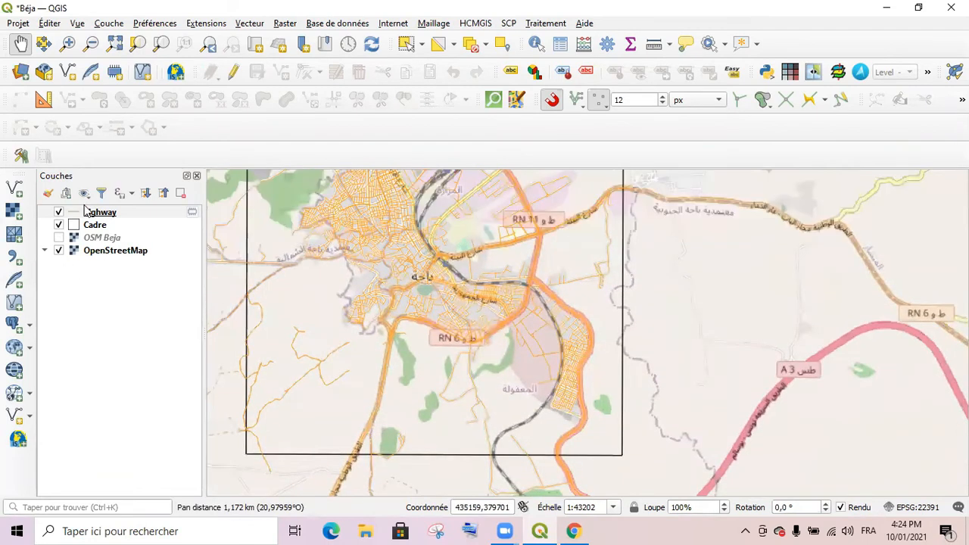
Step: Select the highway layer and check what its memory-layer indicator says about how it is stored
left_click(80, 214)
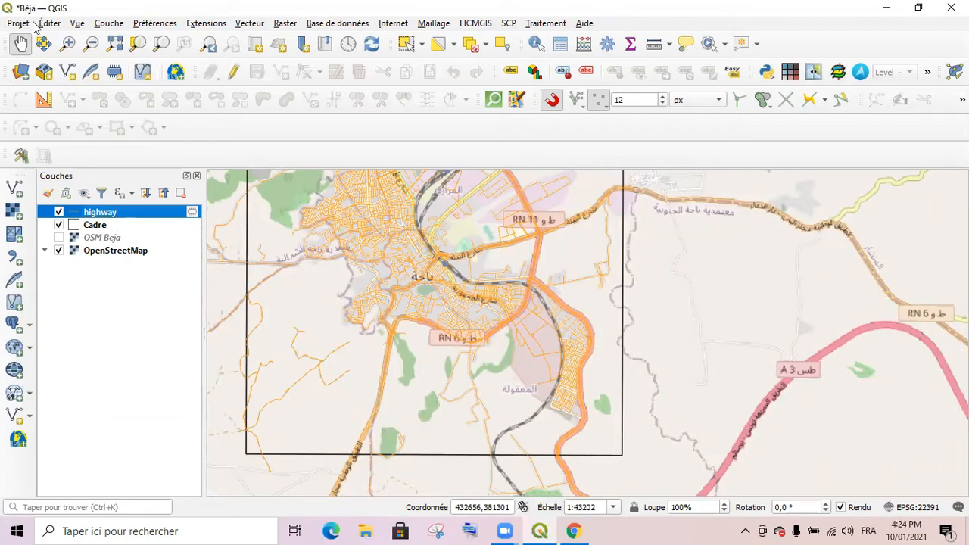
mouse_move(192, 214)
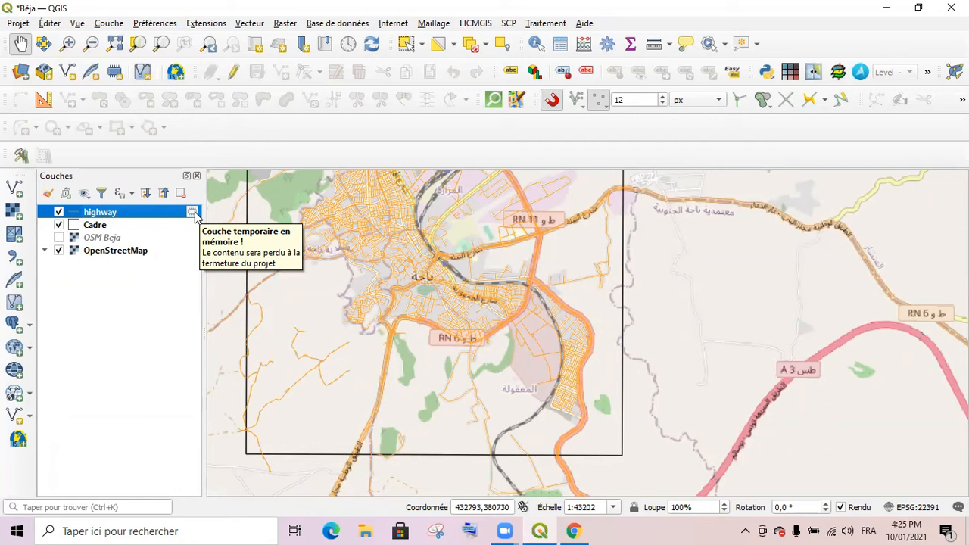
left_click_drag(683, 296, 696, 324)
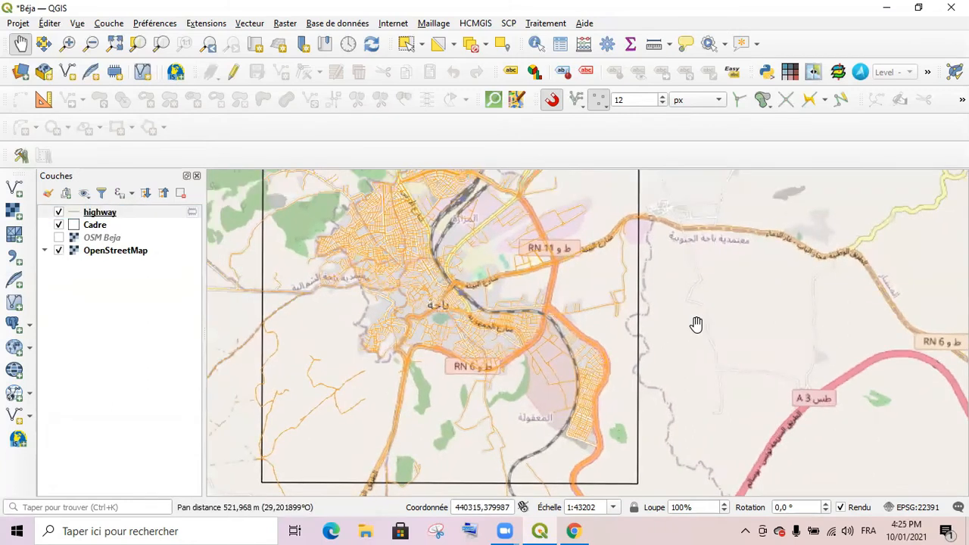
scroll(684, 325, "down", 1)
scroll(663, 310, "up", 1)
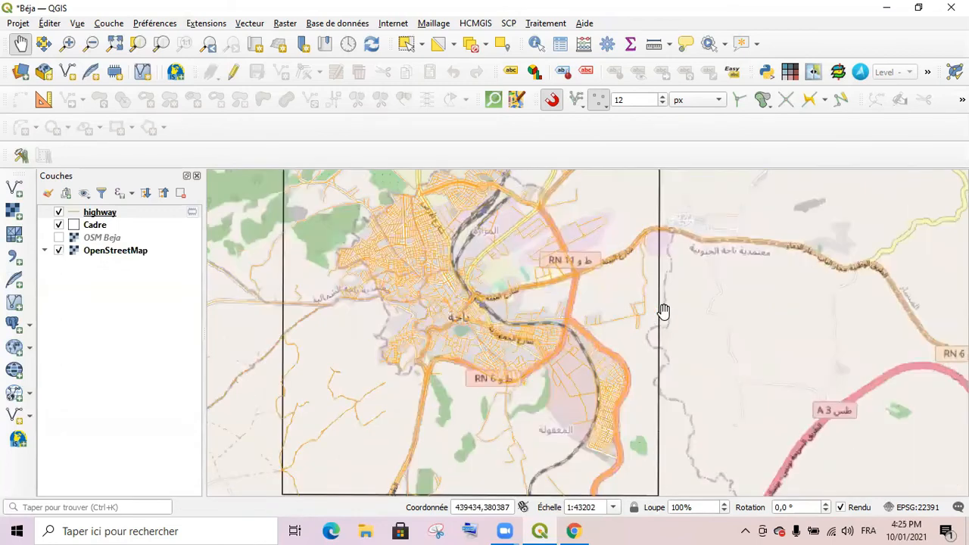
Step: Hide the OpenStreetMap basemap and inspect the extent of the highway lines relative to the Cadre boundary
left_click(59, 250)
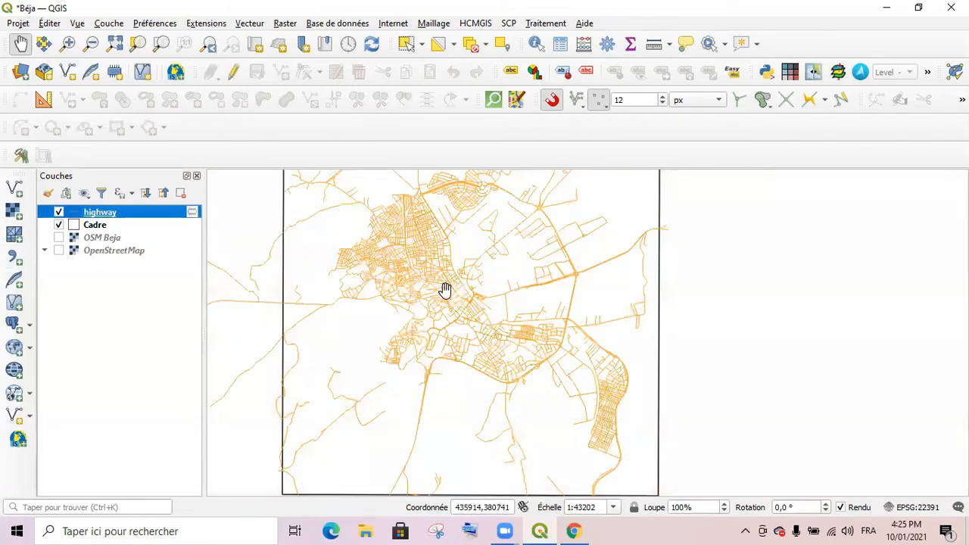
scroll(445, 289, "down", 1)
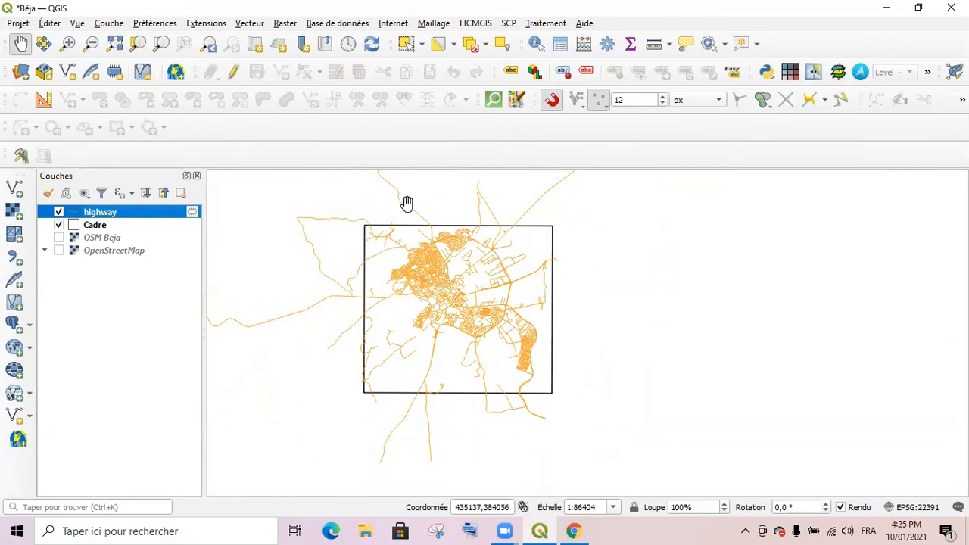
scroll(544, 333, "down", 1)
scroll(435, 344, "up", 1)
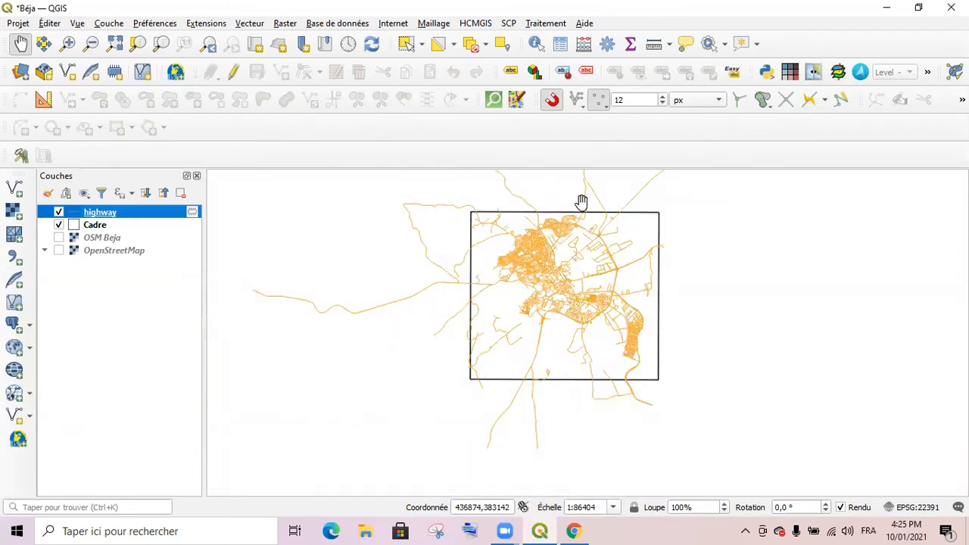
left_click_drag(394, 278, 375, 301)
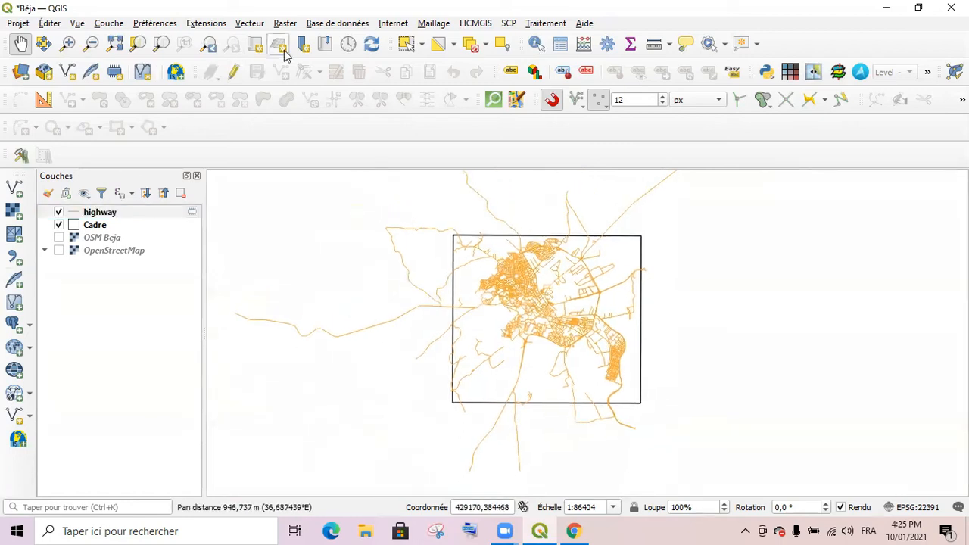
Step: Clip the highway layer with the Couper geoprocessing tool, using Cadre as the overlay layer and a temporary output layer
left_click(250, 24)
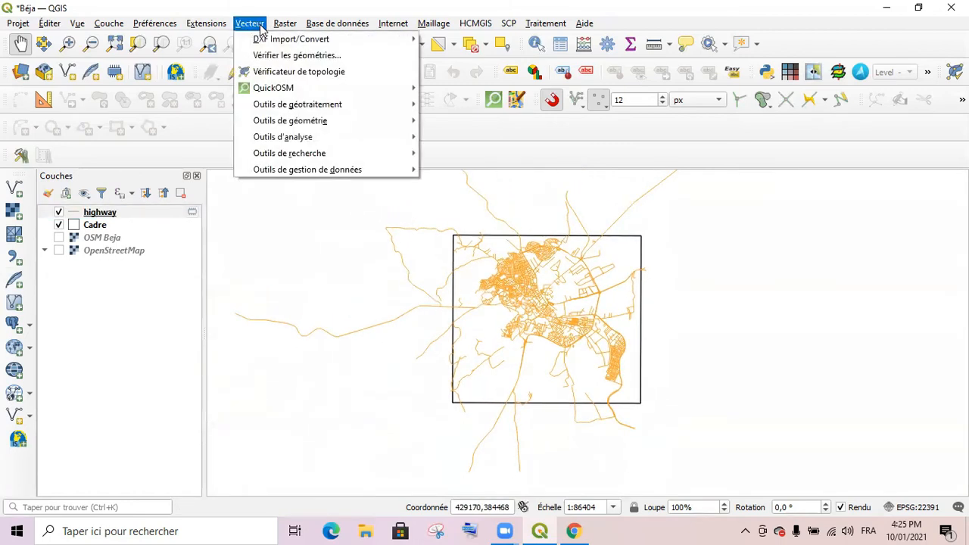
mouse_move(277, 106)
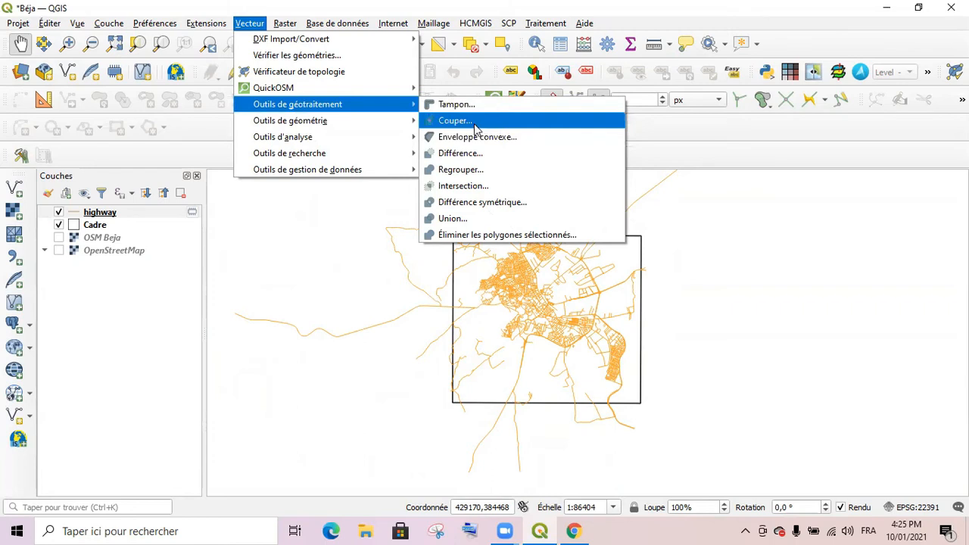
left_click(454, 121)
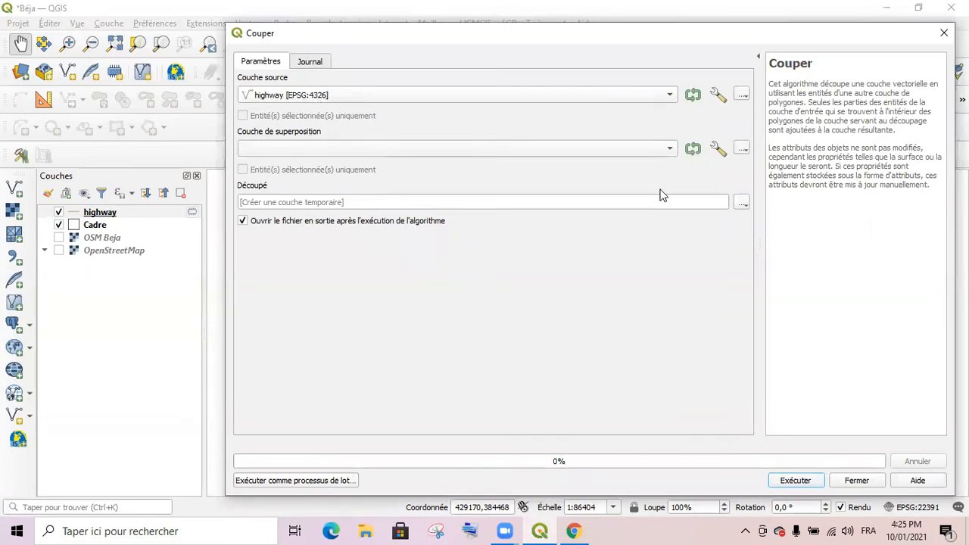
left_click(669, 152)
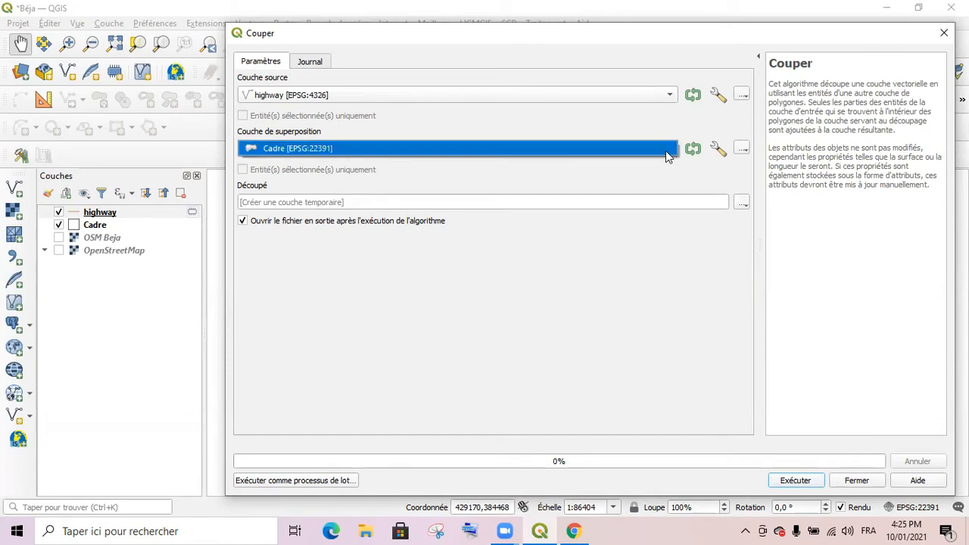
left_click(307, 149)
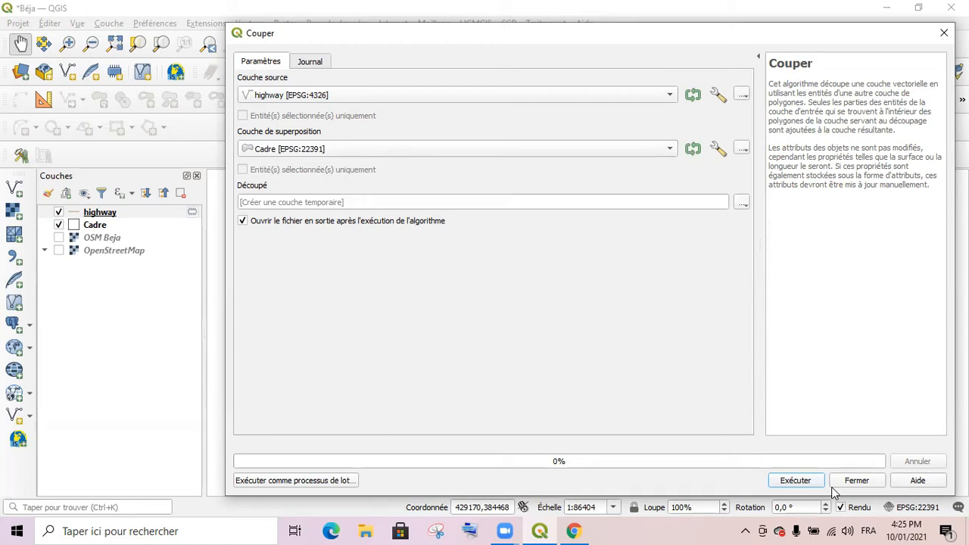
left_click(795, 481)
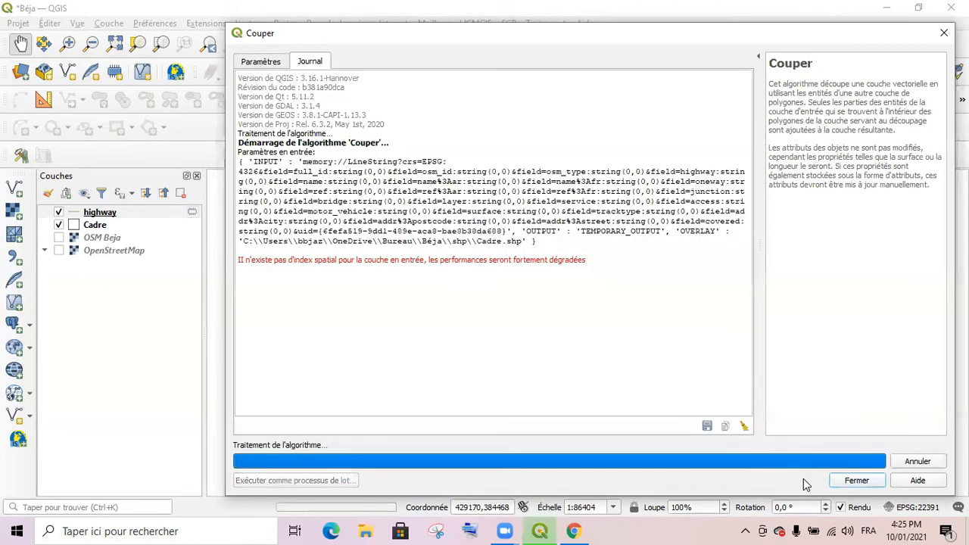
left_click(944, 32)
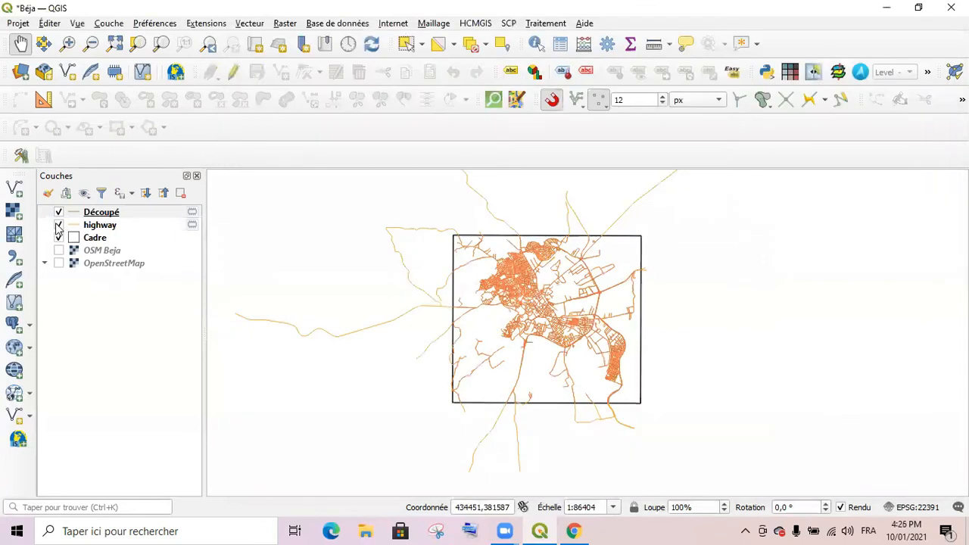
Step: Remove the original highway layer from the project and inspect the clipped roads along the Cadre boundary
left_click(104, 228)
right_click(104, 231)
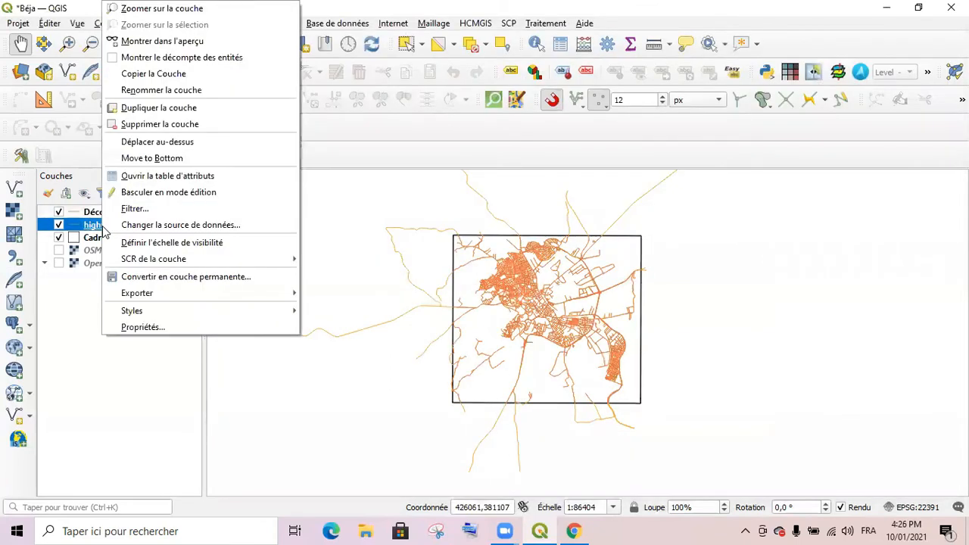
left_click(133, 124)
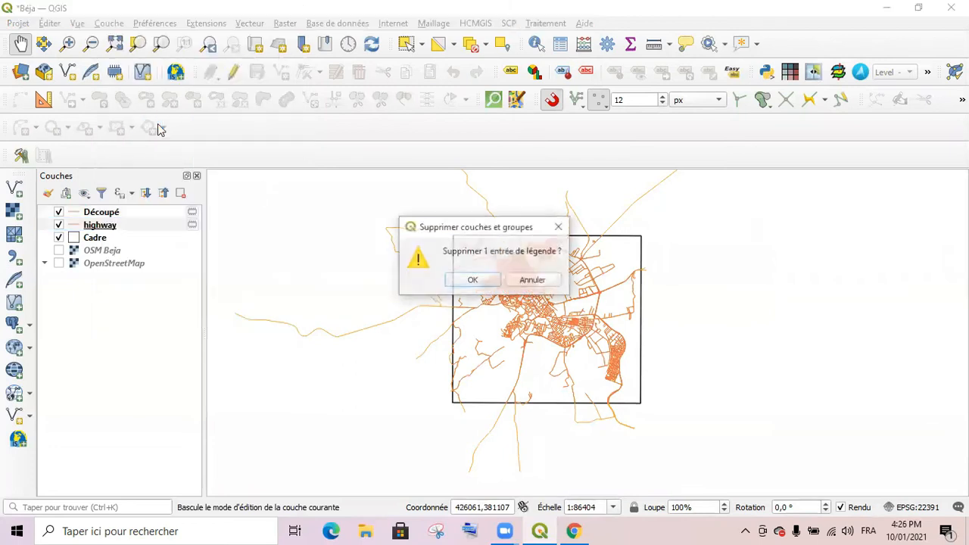
left_click(474, 281)
scroll(590, 362, "up", 2)
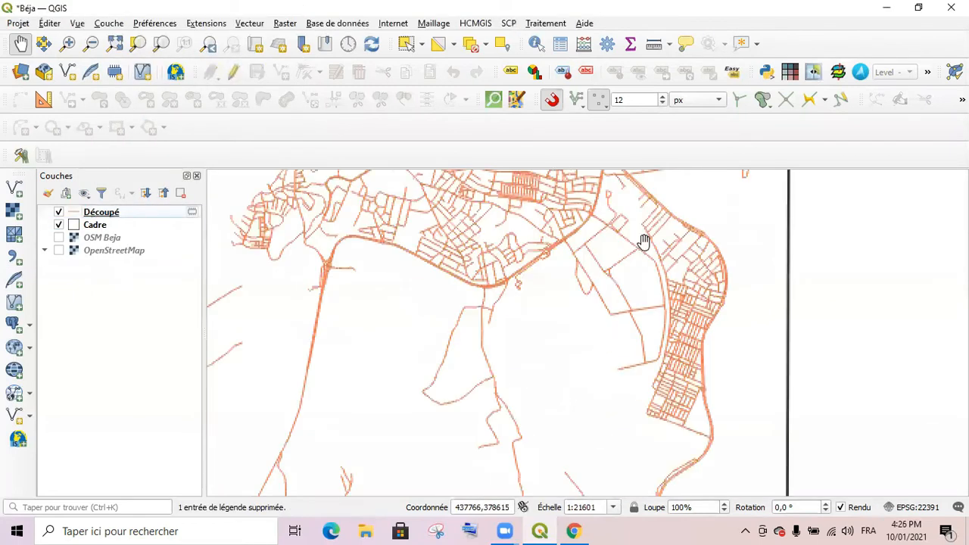
scroll(656, 232, "up", 1)
scroll(613, 268, "down", 2)
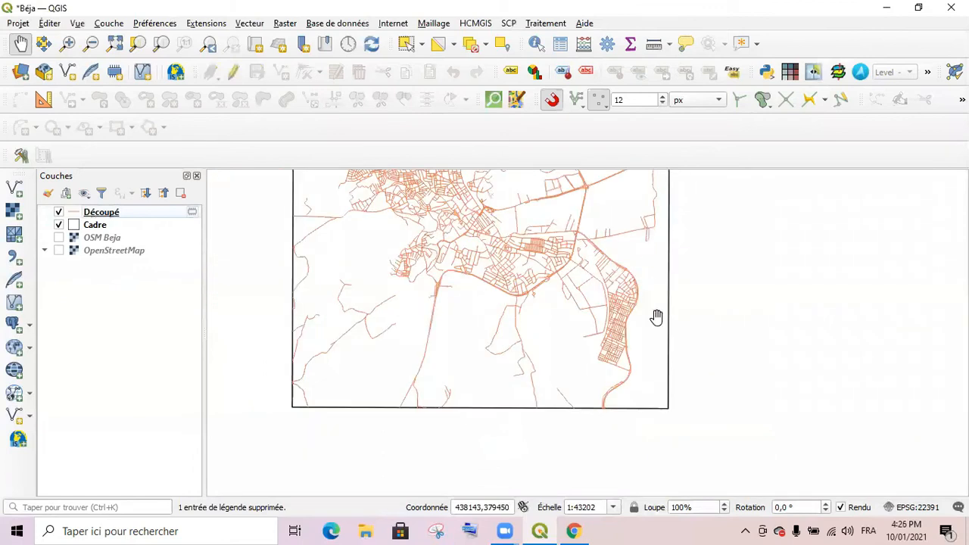
scroll(515, 415, "down", 1)
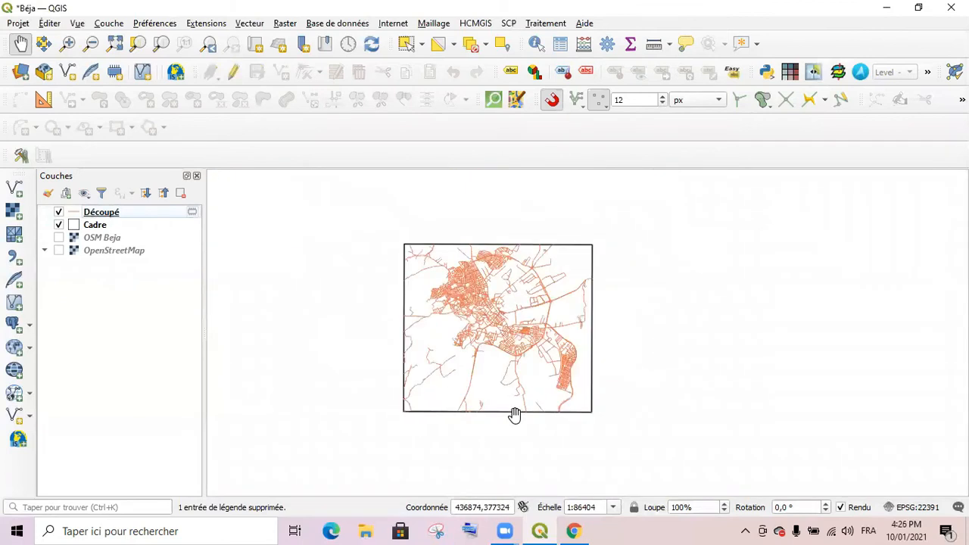
Step: Rename the clipped layer Découpé as Routes
left_click(104, 215)
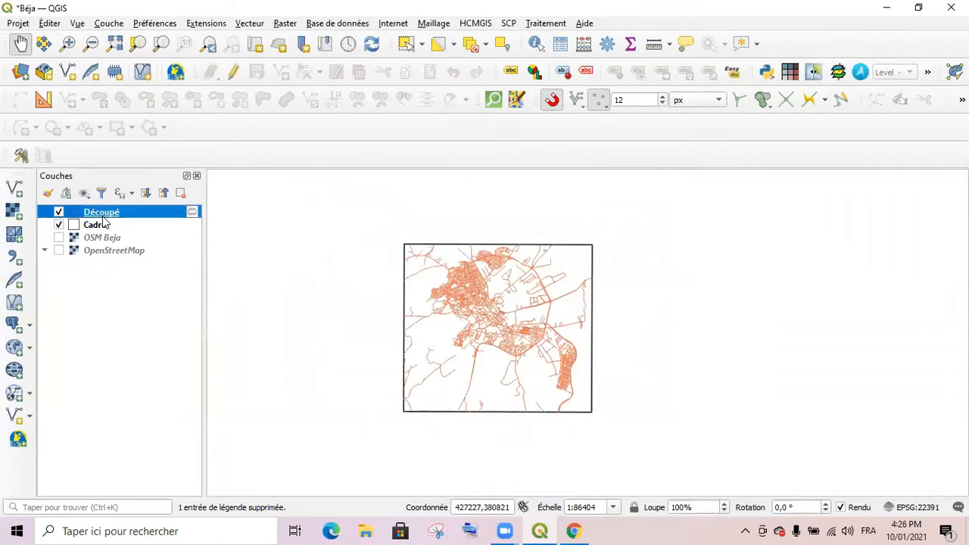
right_click(106, 218)
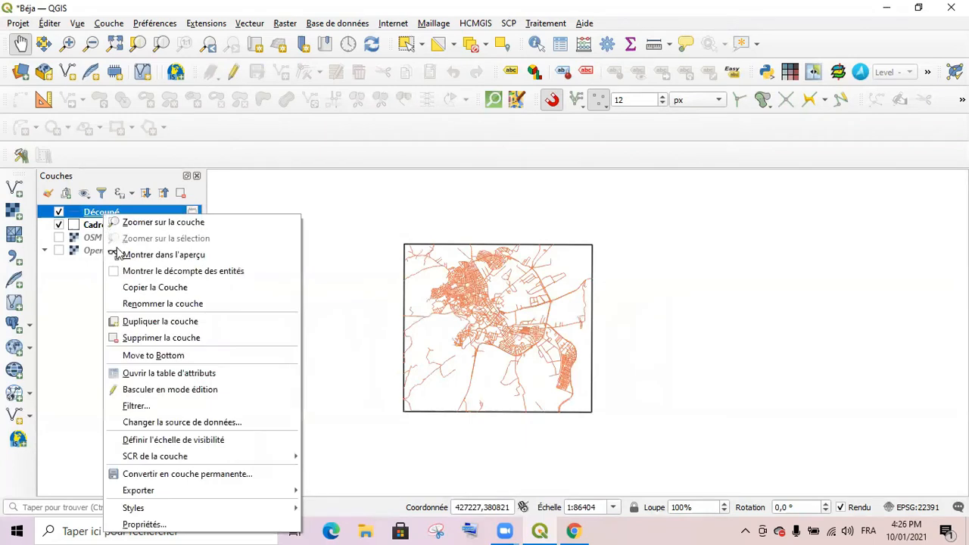
left_click(133, 305)
type("Ro")
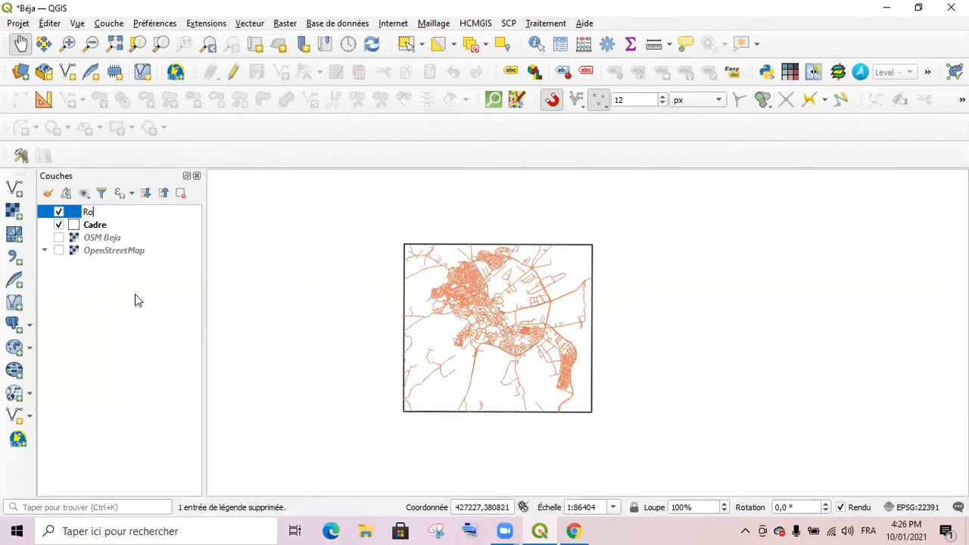
type("utes")
left_click(149, 302)
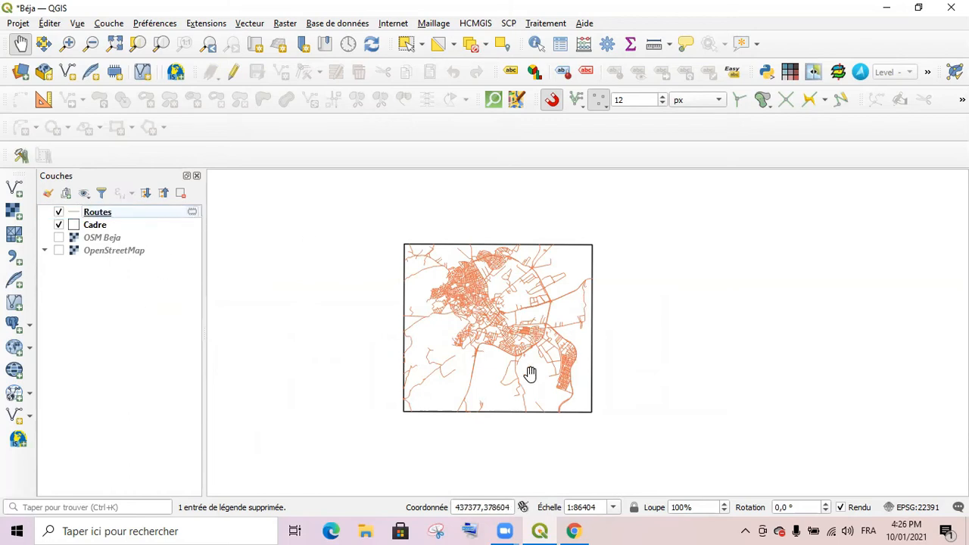
Step: Open the Routes attribute table and examine the fields of the first record in form view
scroll(530, 372, "up", 1)
left_click_drag(333, 259, 336, 286)
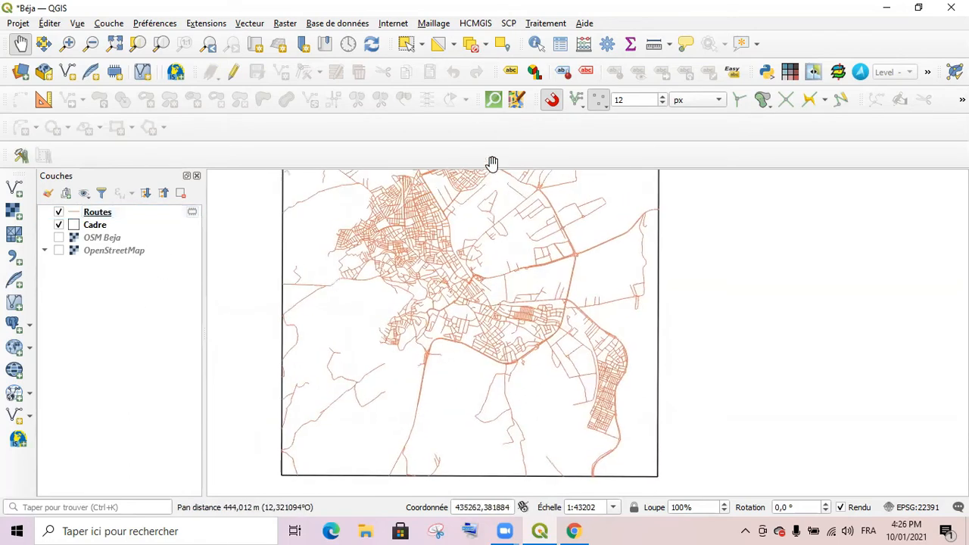
left_click(122, 217)
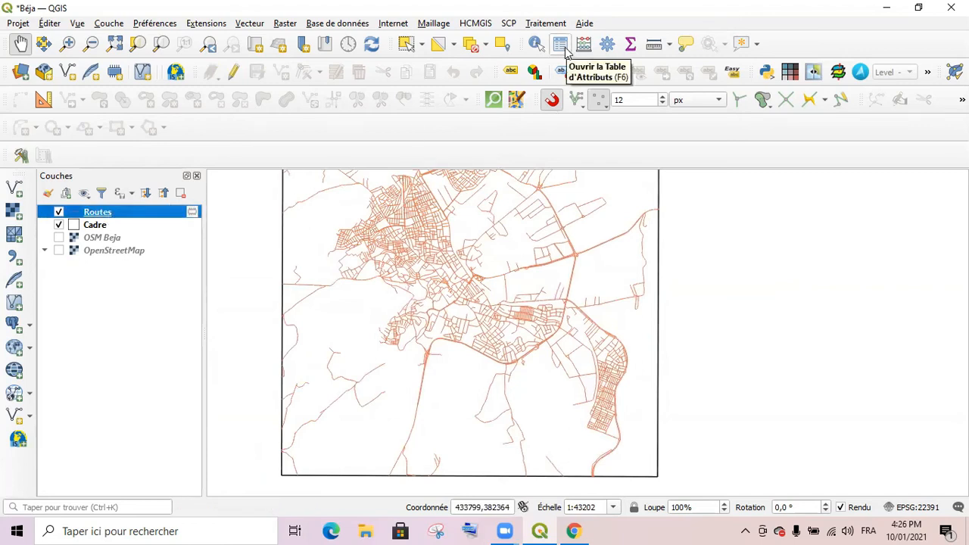
left_click(561, 46)
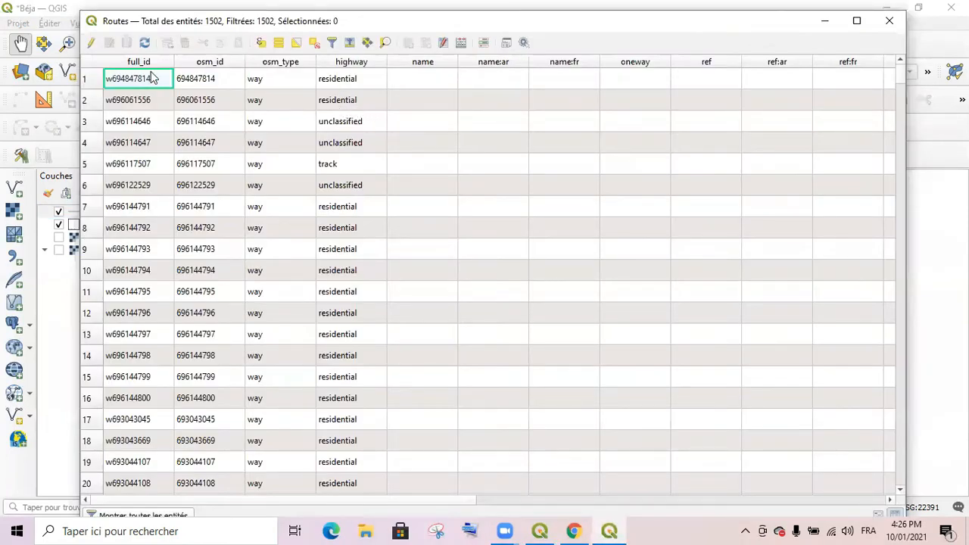
left_click(880, 515)
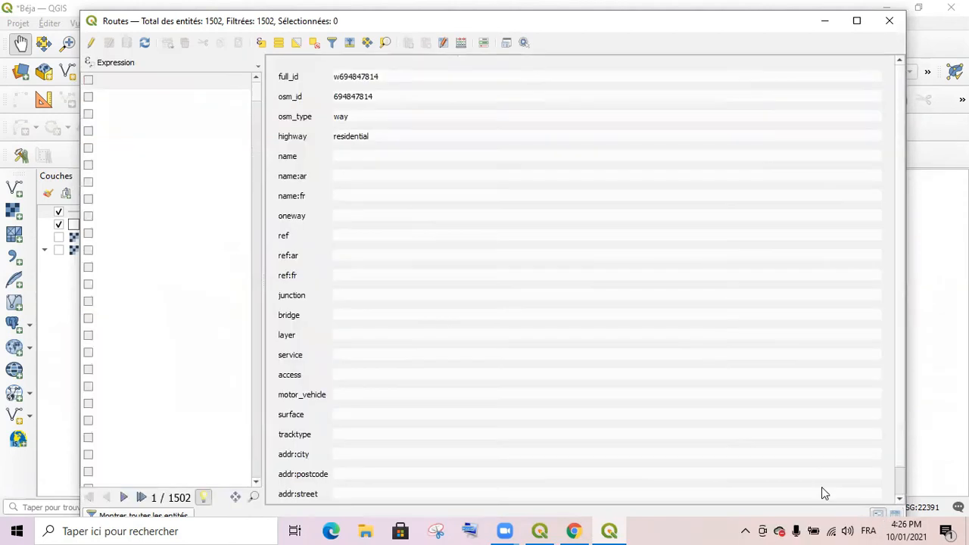
scroll(297, 159, "down", 1)
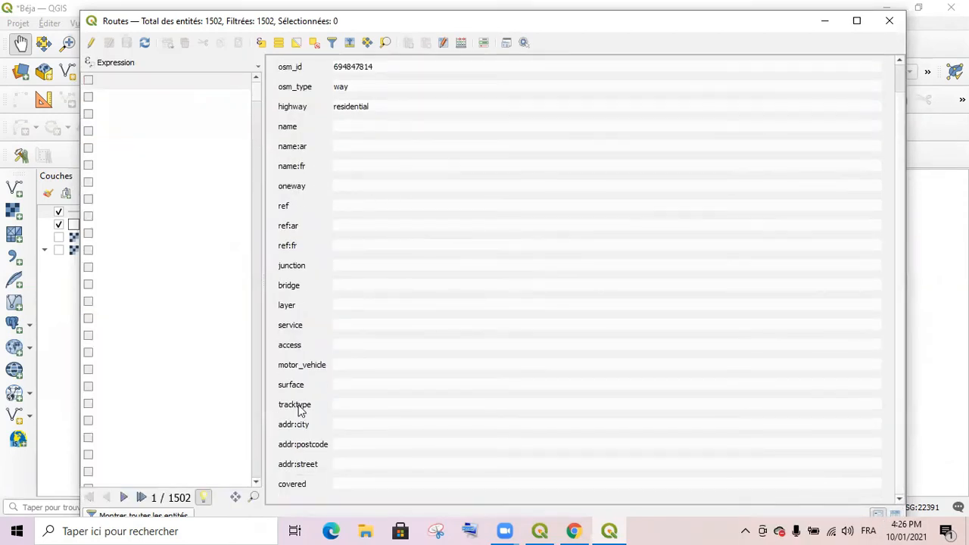
scroll(300, 131, "up", 1)
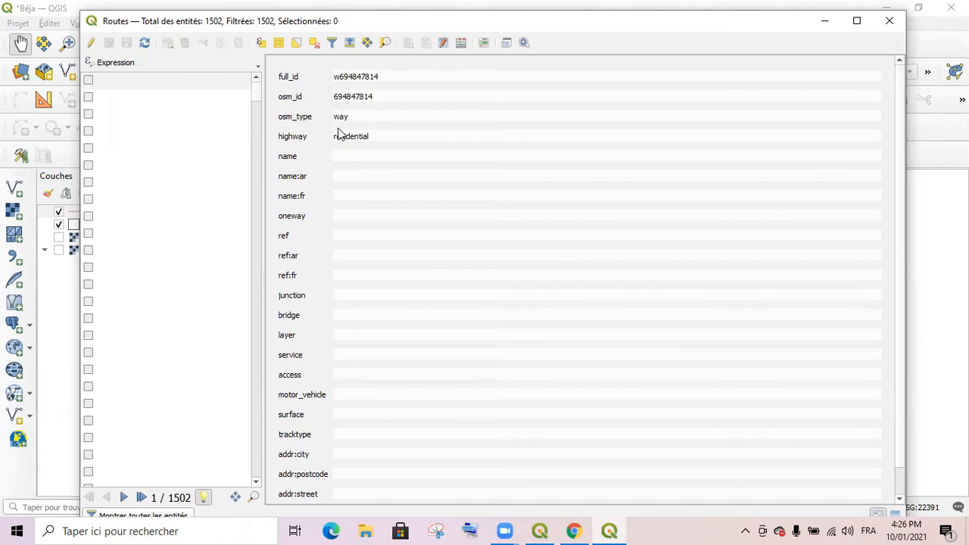
scroll(371, 175, "down", 1)
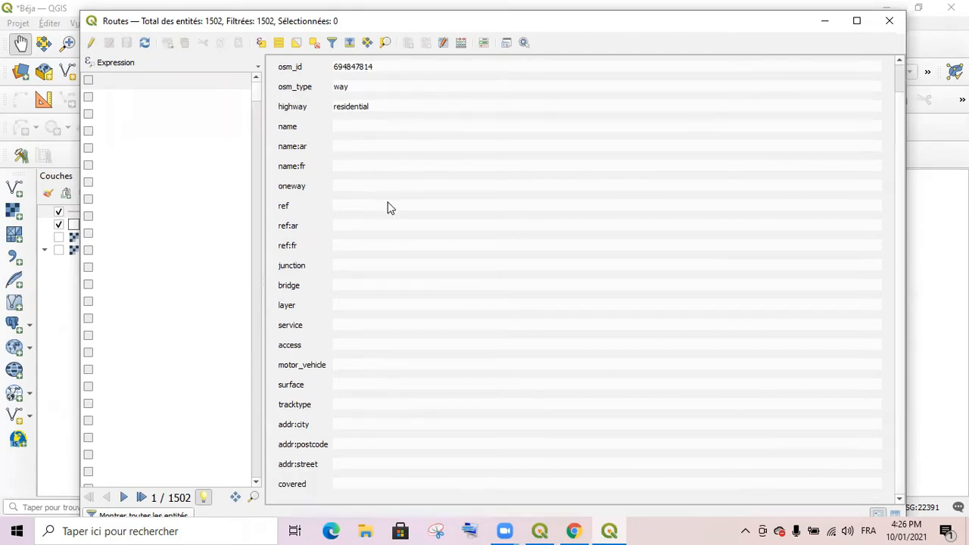
scroll(387, 207, "up", 1)
scroll(299, 219, "down", 1)
scroll(528, 115, "up", 1)
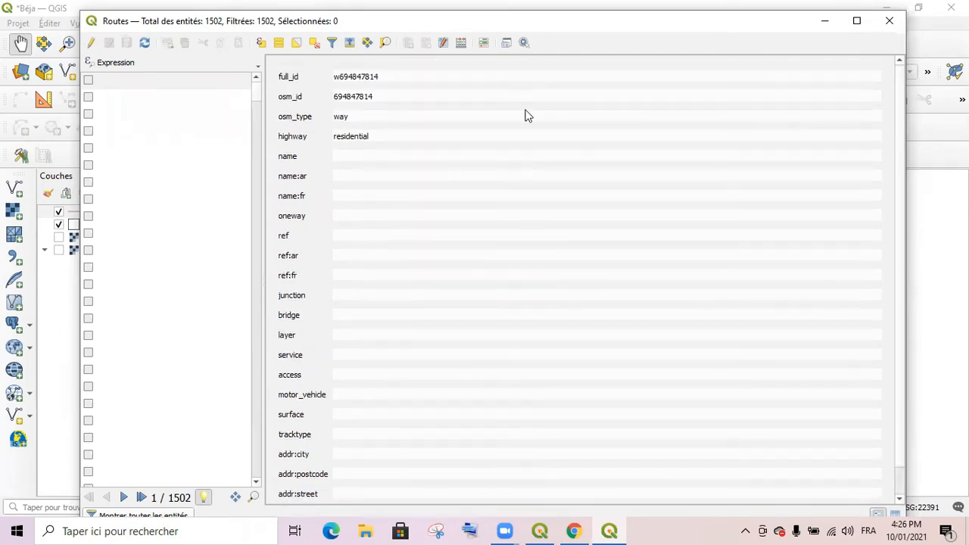
left_click(895, 514)
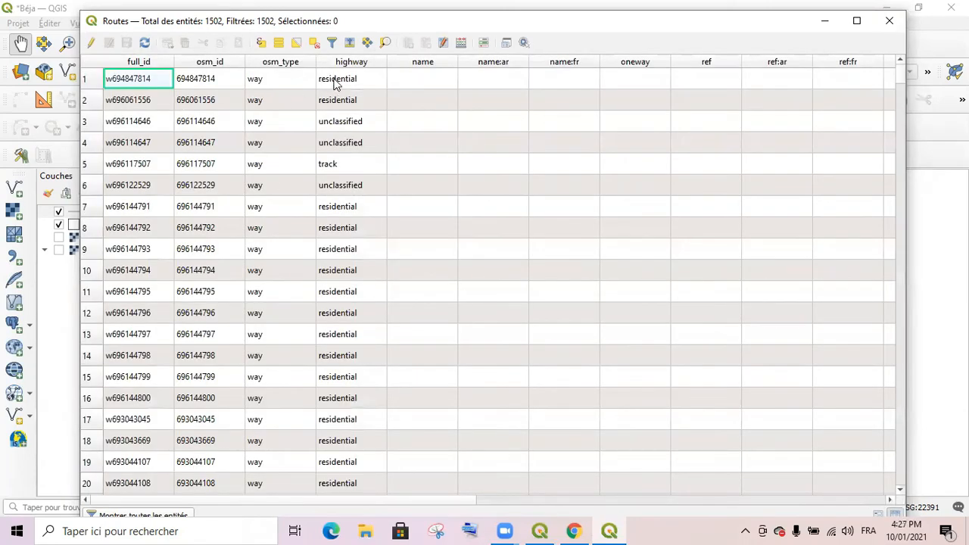
Step: Select the first Routes record and examine the highway classes, road names and references down the attribute table
left_click(96, 83)
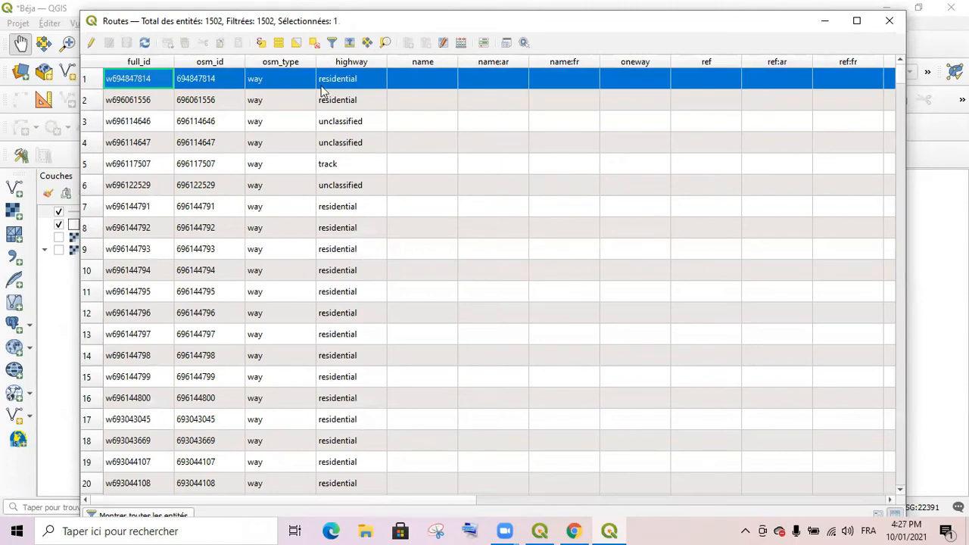
scroll(354, 274, "down", 20)
scroll(354, 279, "down", 19)
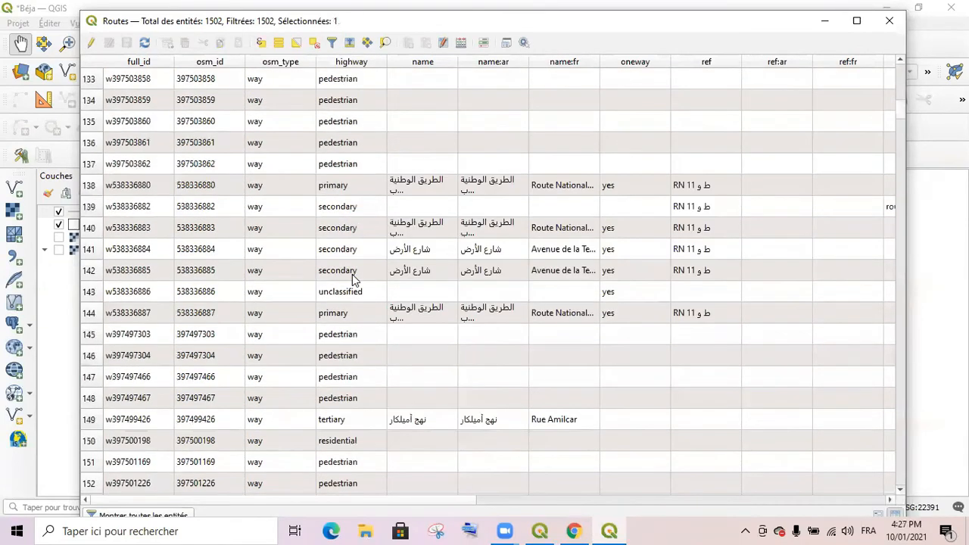
scroll(354, 279, "up", 1)
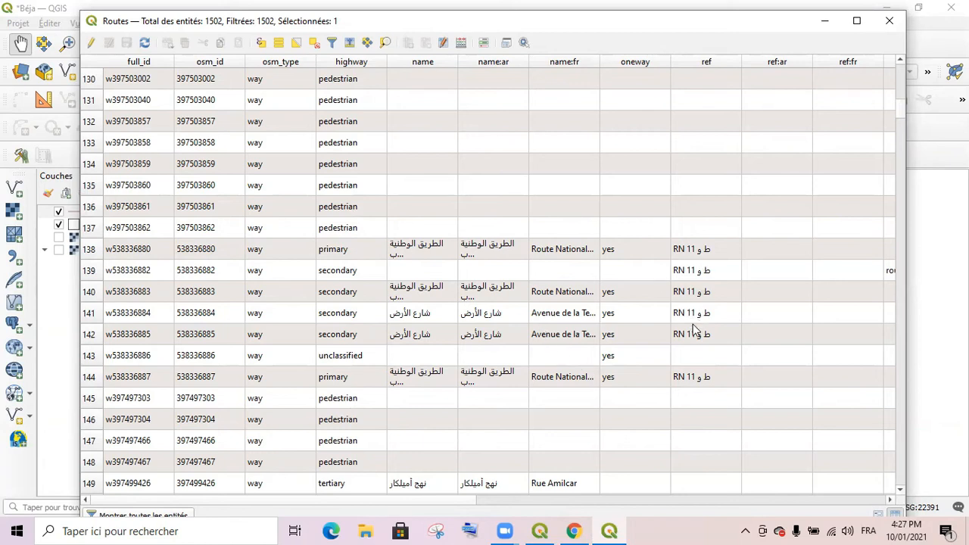
scroll(683, 333, "up", 20)
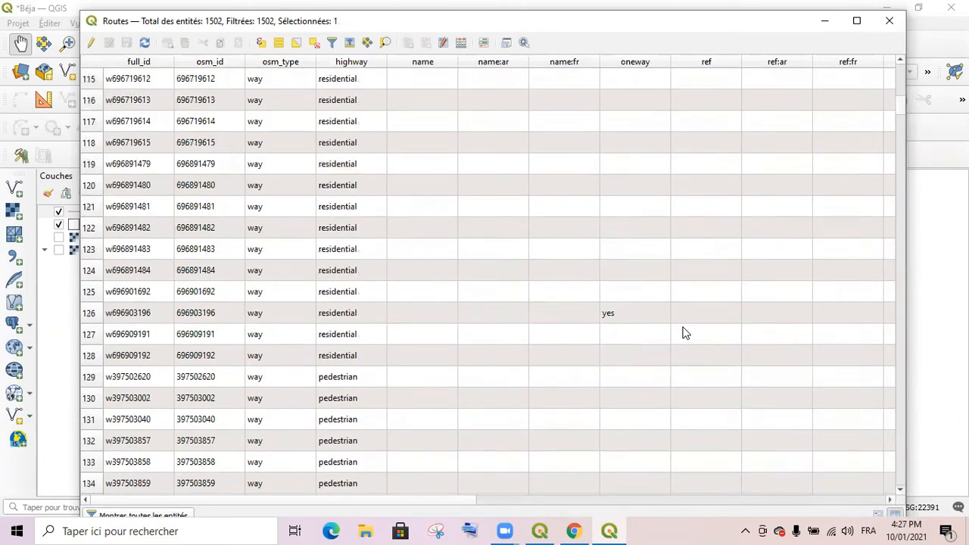
scroll(684, 333, "up", 5)
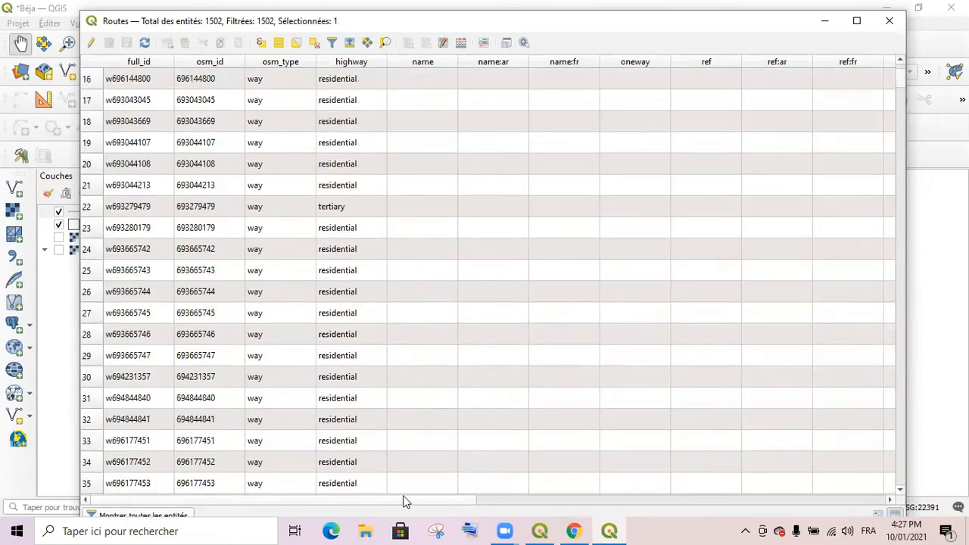
left_click_drag(278, 505, 231, 483)
scroll(130, 238, "up", 5)
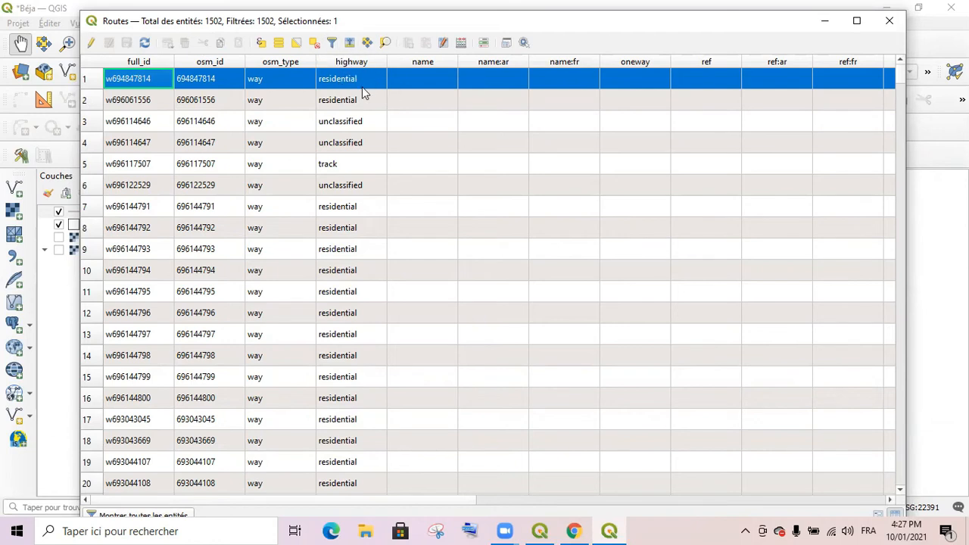
Step: Examine the oneway, ref, junction and bridge columns across the Routes records
left_click_drag(427, 500, 501, 498)
scroll(549, 147, "down", 13)
scroll(546, 159, "down", 20)
scroll(546, 160, "down", 1)
scroll(549, 163, "up", 2)
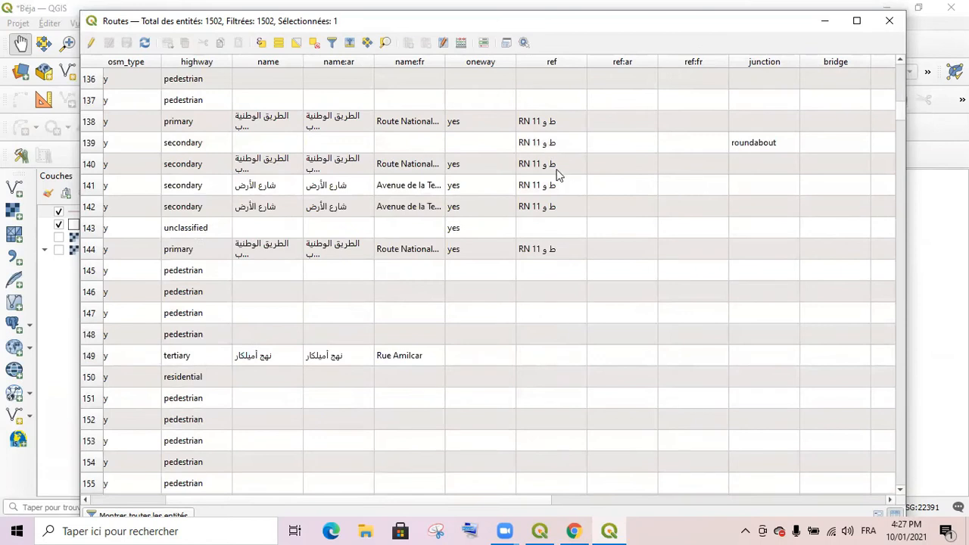
scroll(546, 269, "down", 11)
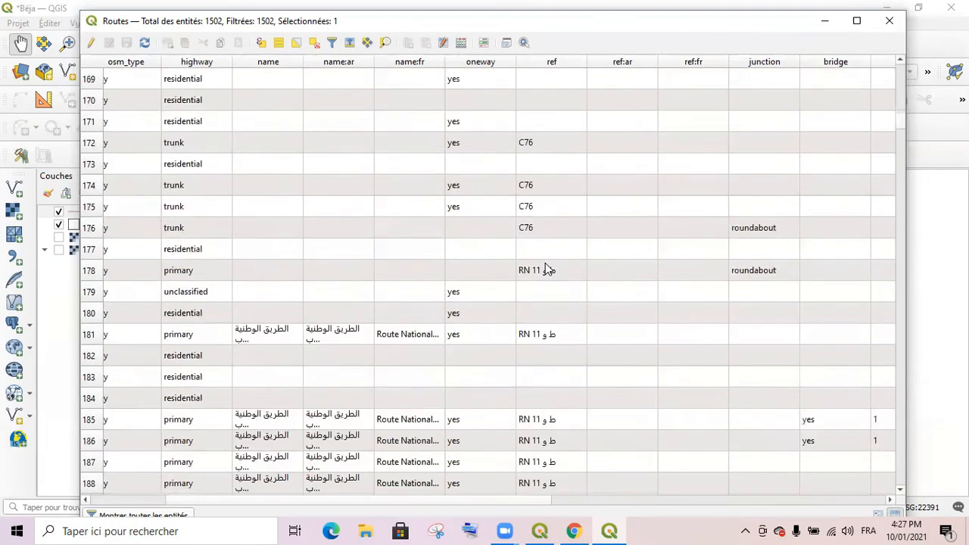
scroll(548, 269, "down", 5)
scroll(548, 269, "down", 12)
scroll(547, 269, "up", 20)
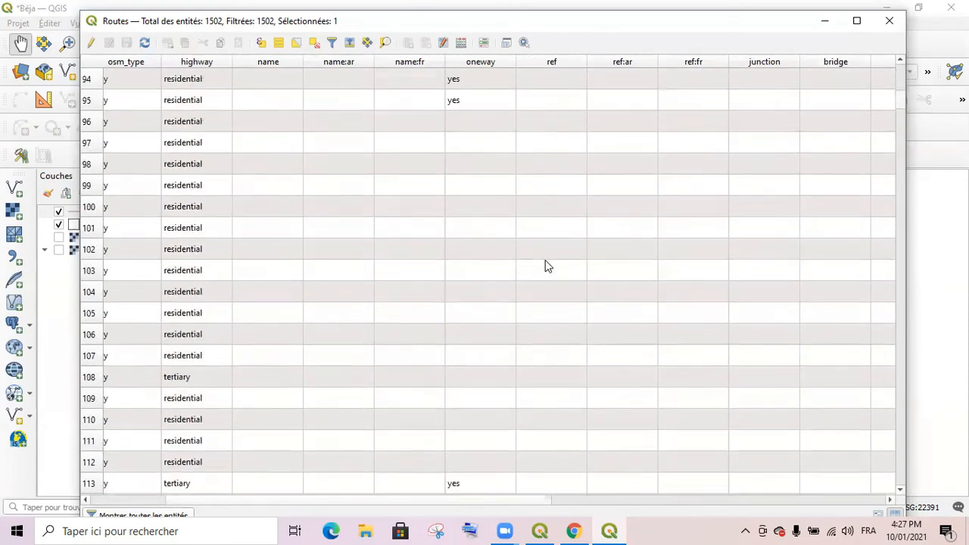
scroll(546, 261, "up", 20)
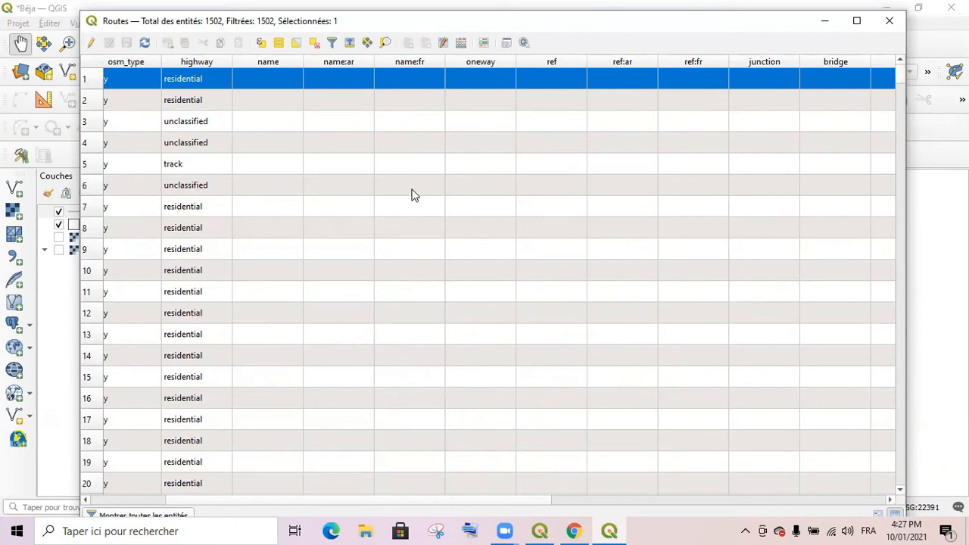
Step: Turn on editing for the Routes layer
left_click(91, 44)
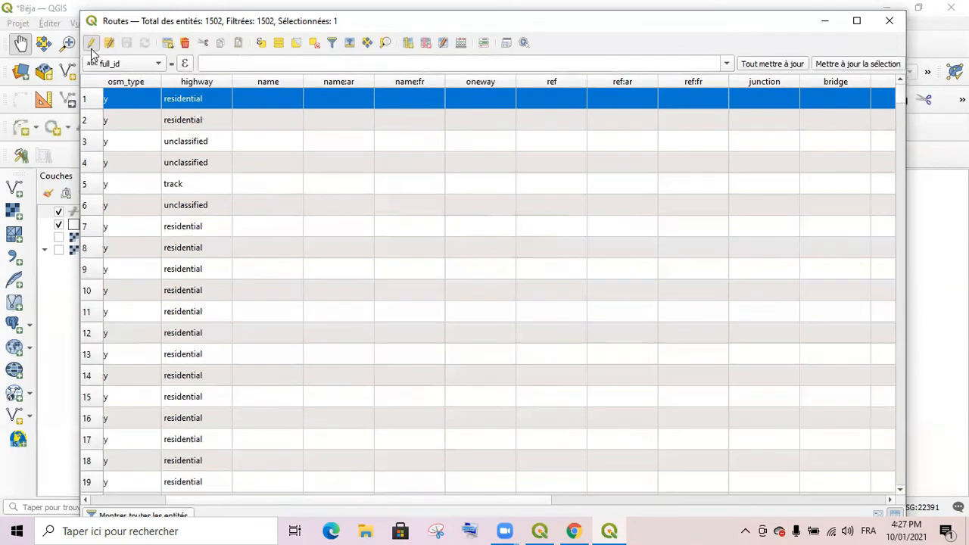
left_click(426, 45)
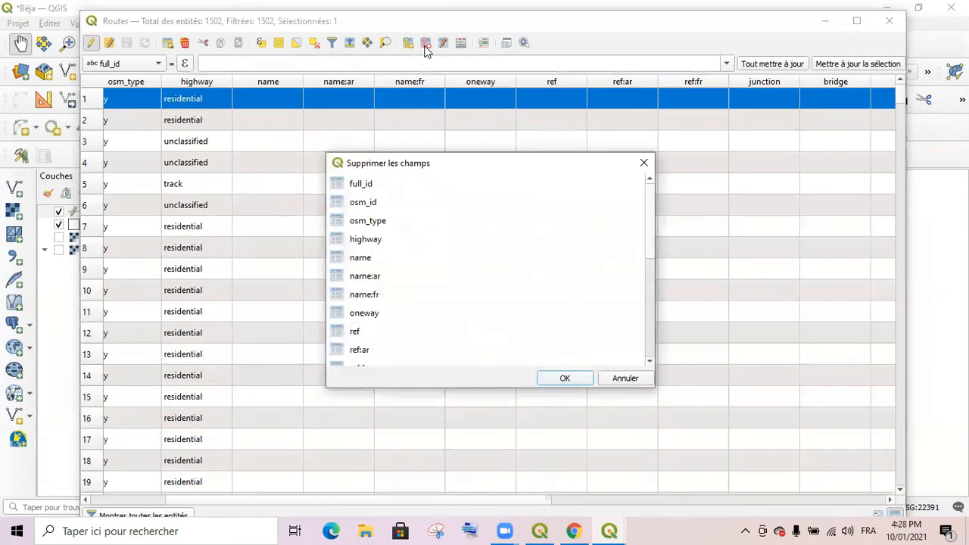
left_click(372, 188)
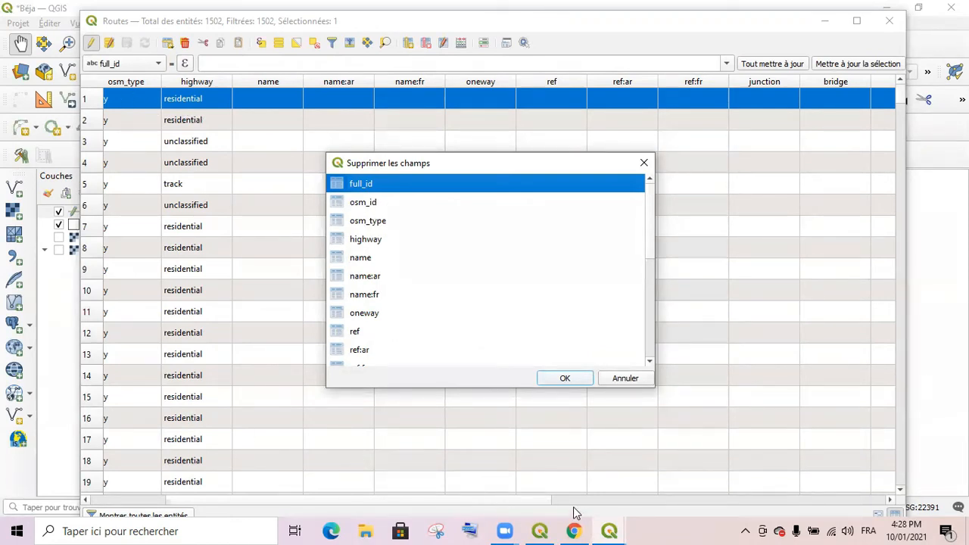
left_click(626, 379)
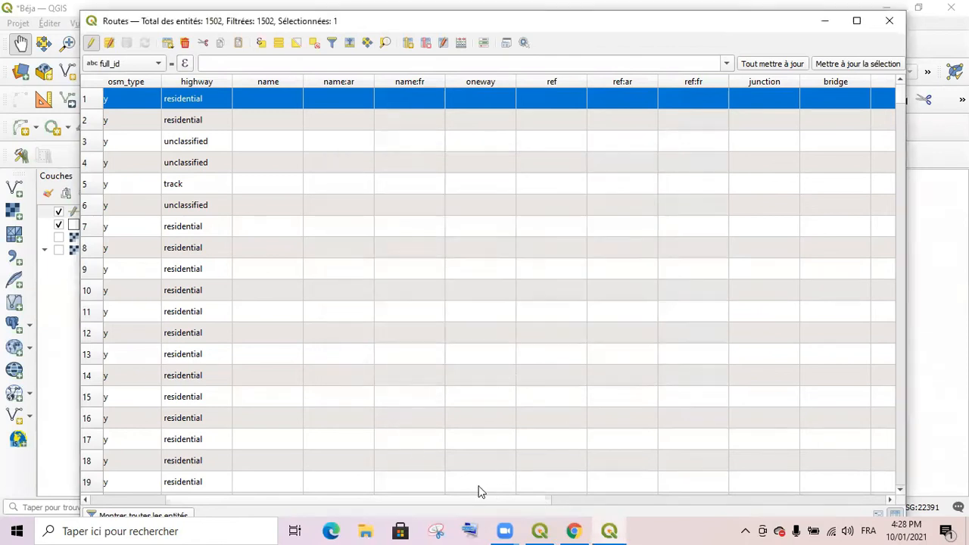
left_click_drag(508, 503, 434, 504)
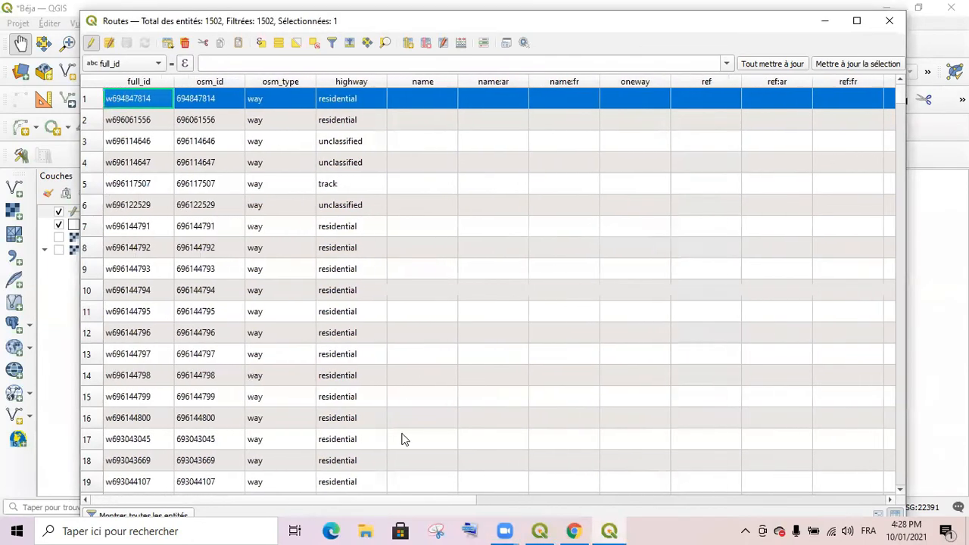
Step: Delete every field of the Routes layer except osm_id, highway and ref, then save the edits and close the attribute table
left_click(425, 44)
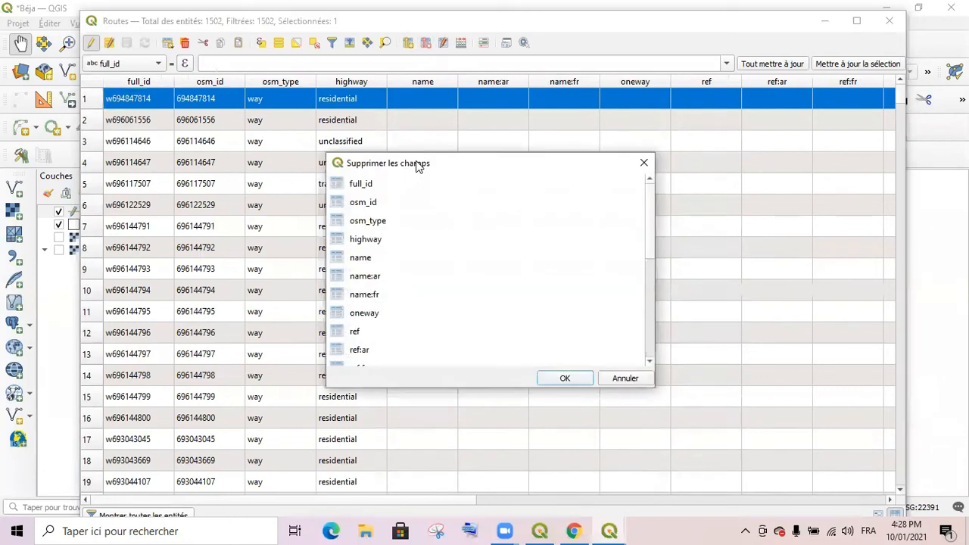
left_click(369, 188)
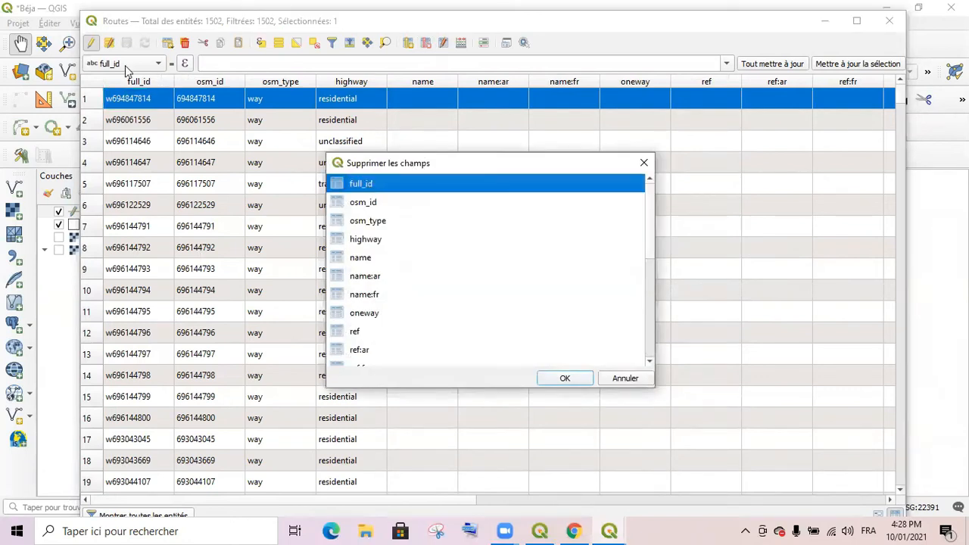
left_click(373, 224, "ctrl")
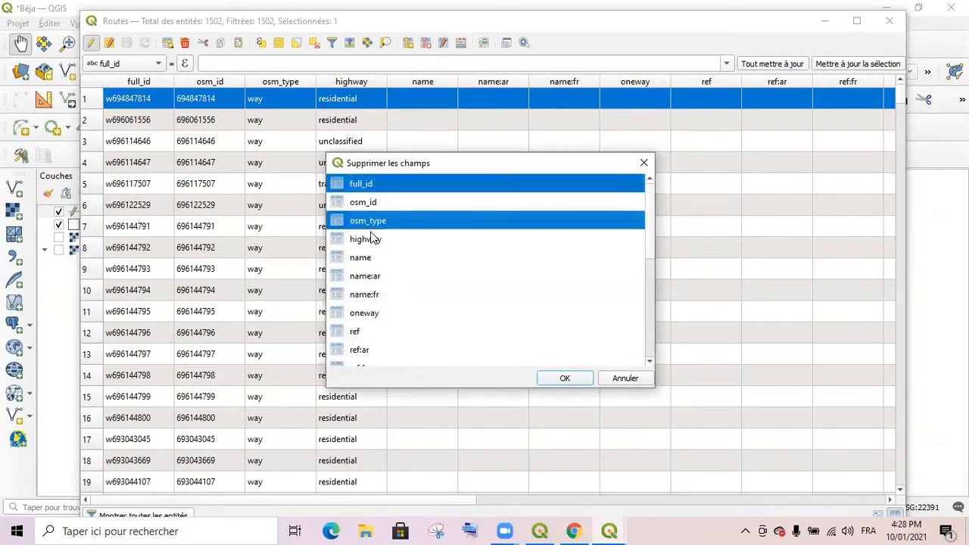
left_click(367, 261, "ctrl")
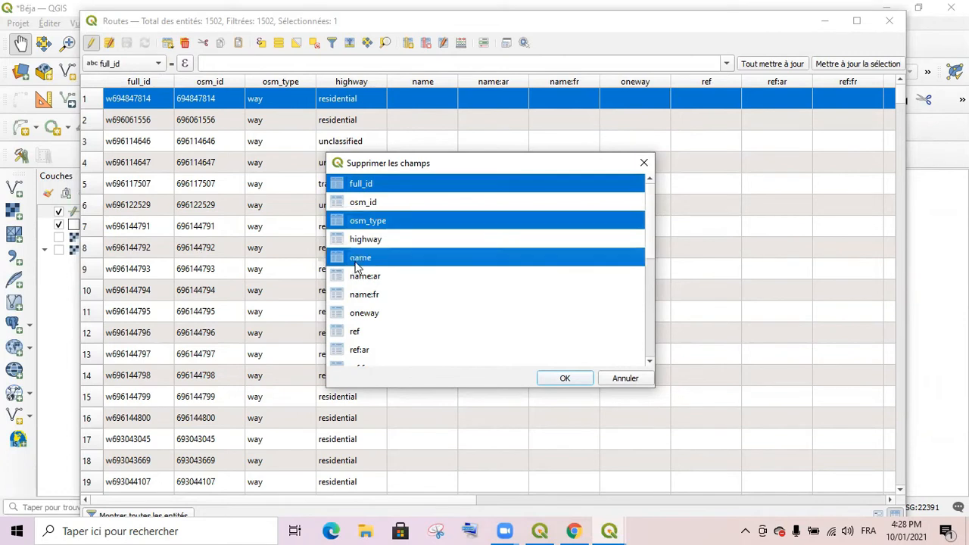
left_click(367, 277, "ctrl")
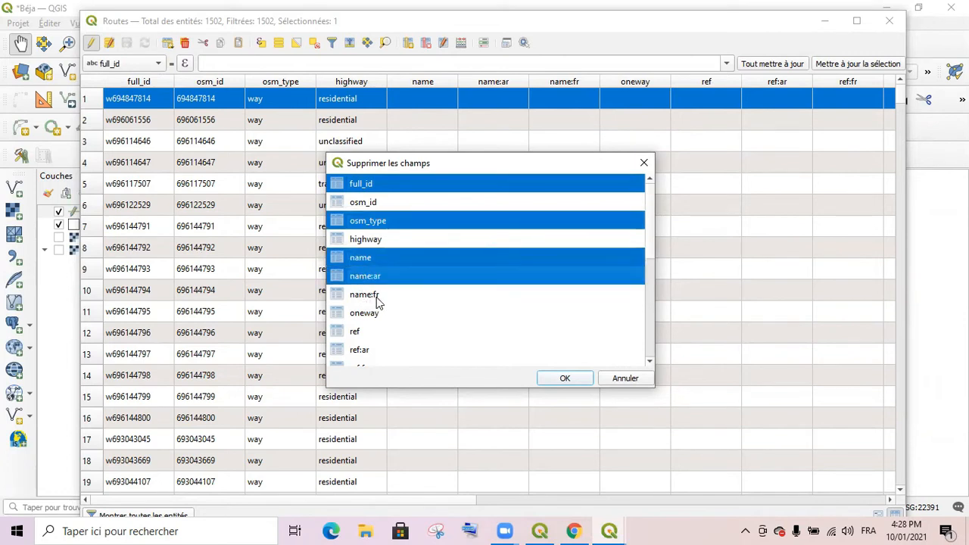
left_click(378, 296, "ctrl")
left_click(374, 315, "ctrl")
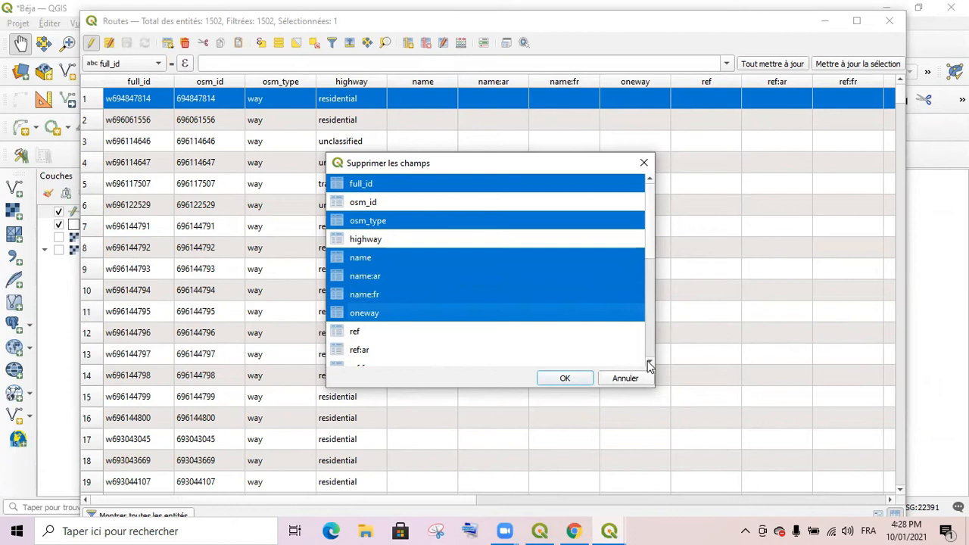
scroll(649, 366, "down", 3)
left_click_drag(369, 201, 373, 352)
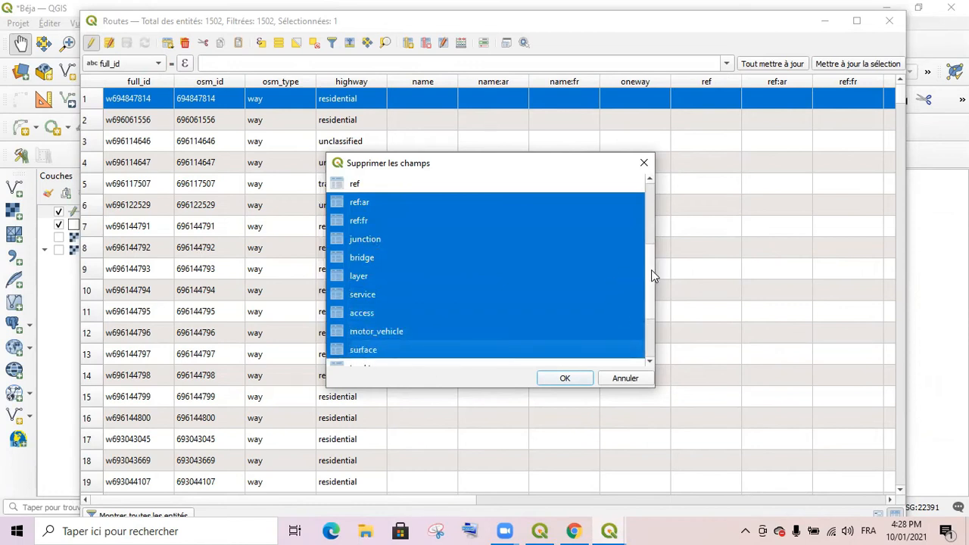
left_click_drag(652, 271, 645, 317)
left_click_drag(388, 279, 389, 358)
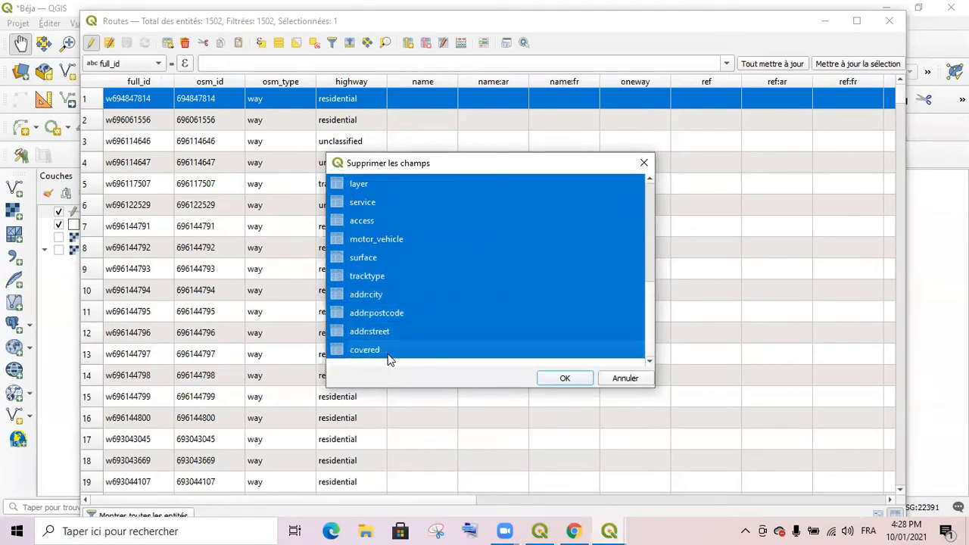
left_click(564, 379)
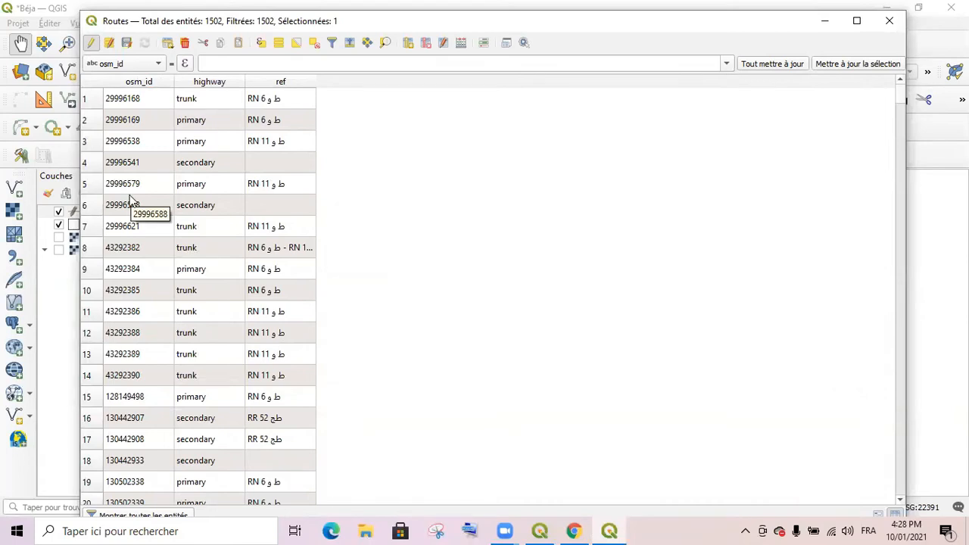
left_click(128, 43)
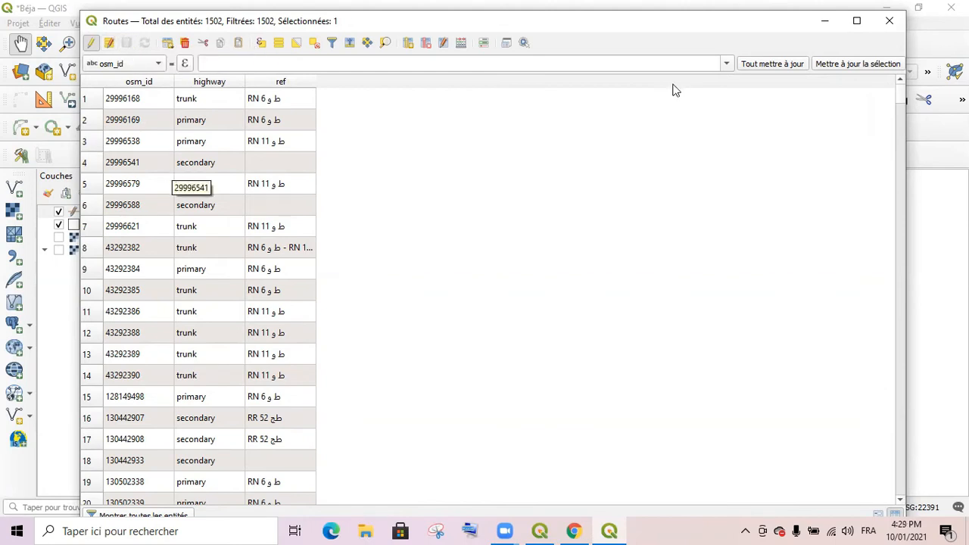
left_click(887, 23)
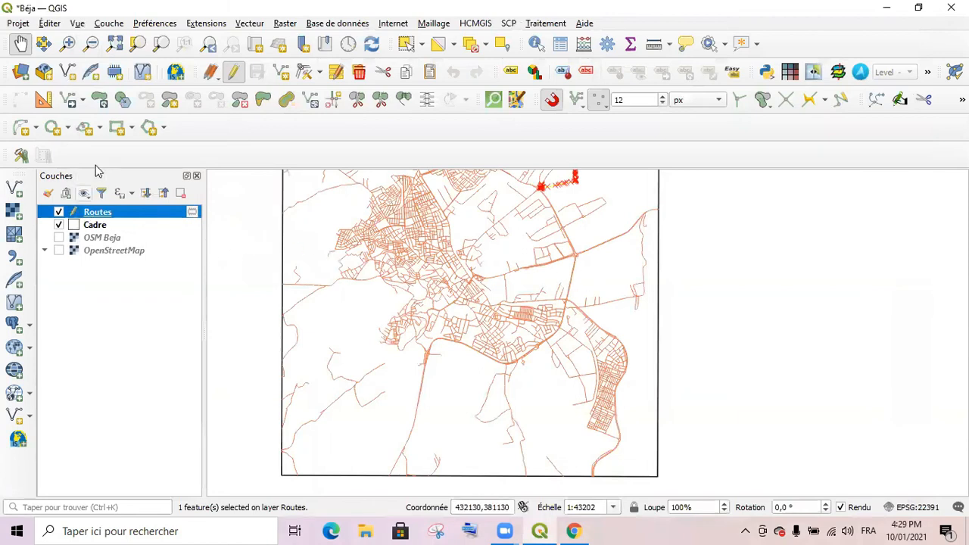
Step: Stop editing the Routes layer, accept the default coordinate transformation and set its symbology to Catégorisé on the highway field
left_click(233, 71)
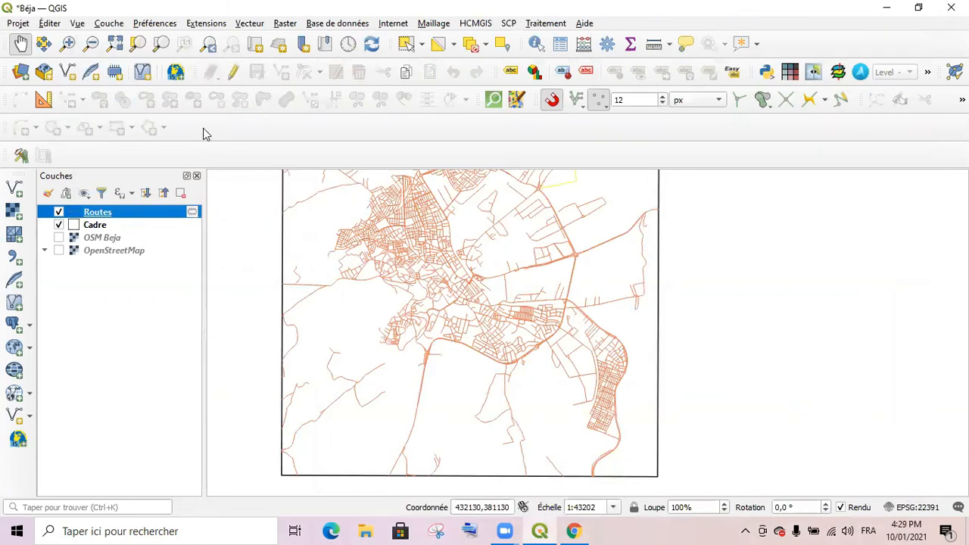
double_click(75, 218)
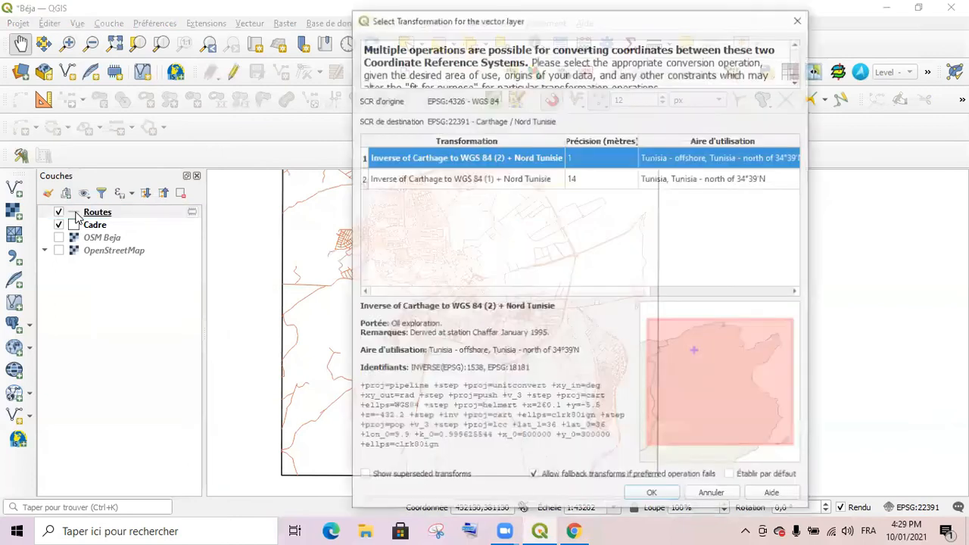
left_click(645, 495)
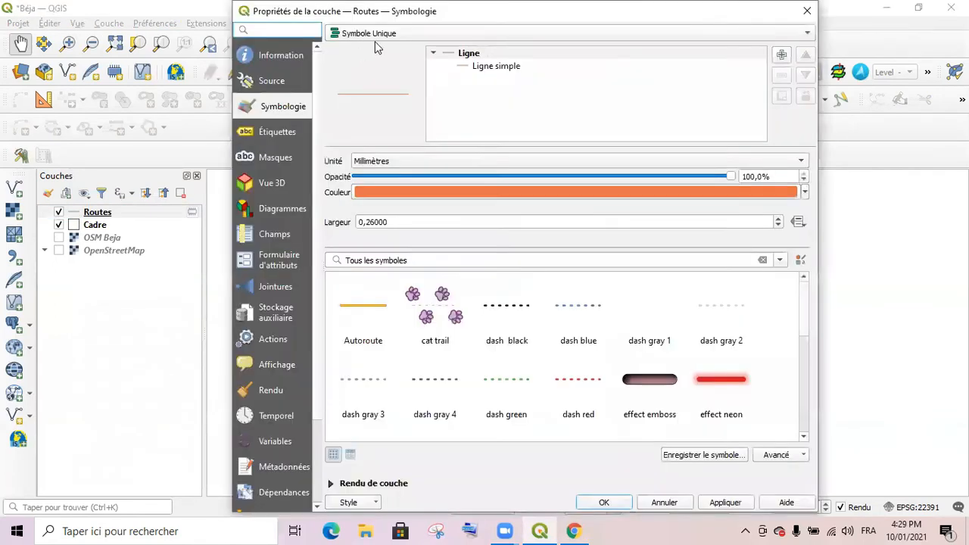
left_click(409, 33)
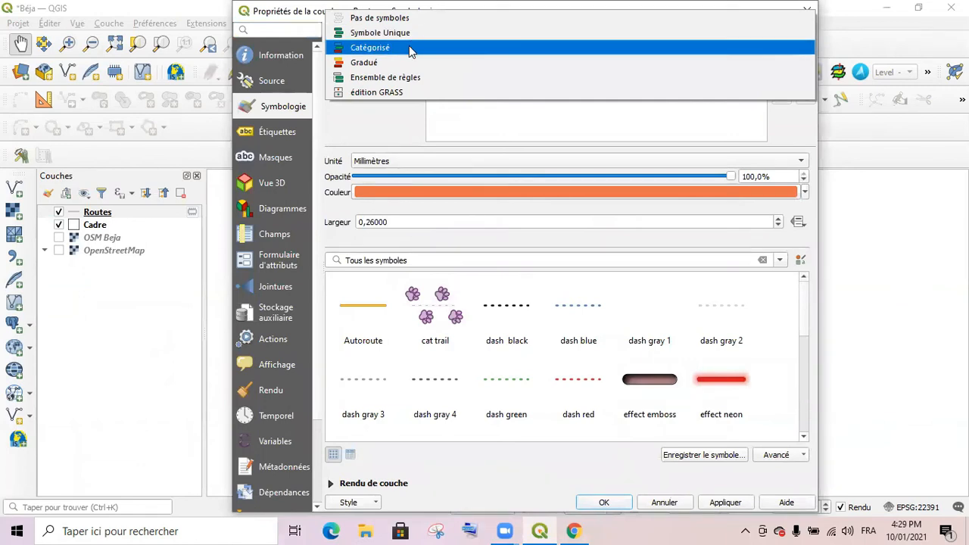
left_click(409, 47)
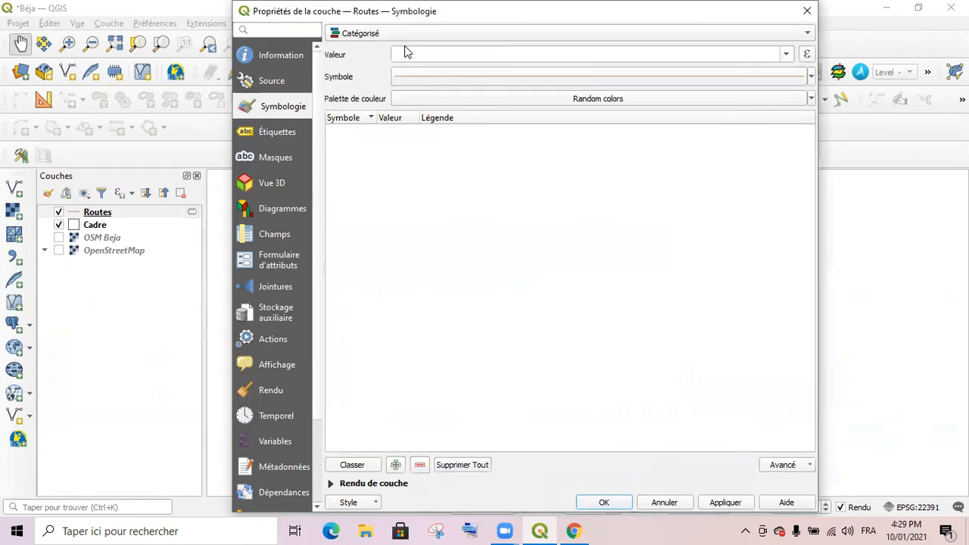
left_click(785, 55)
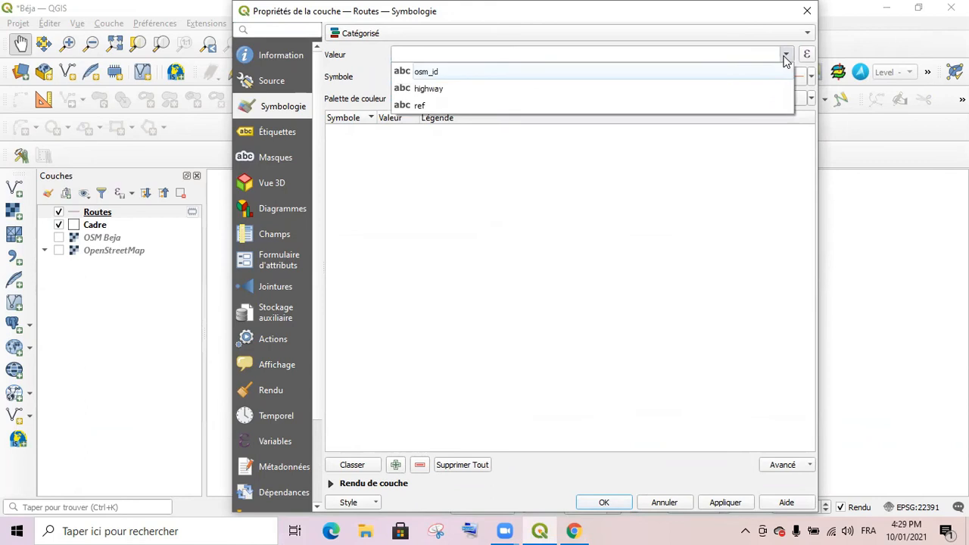
left_click(512, 89)
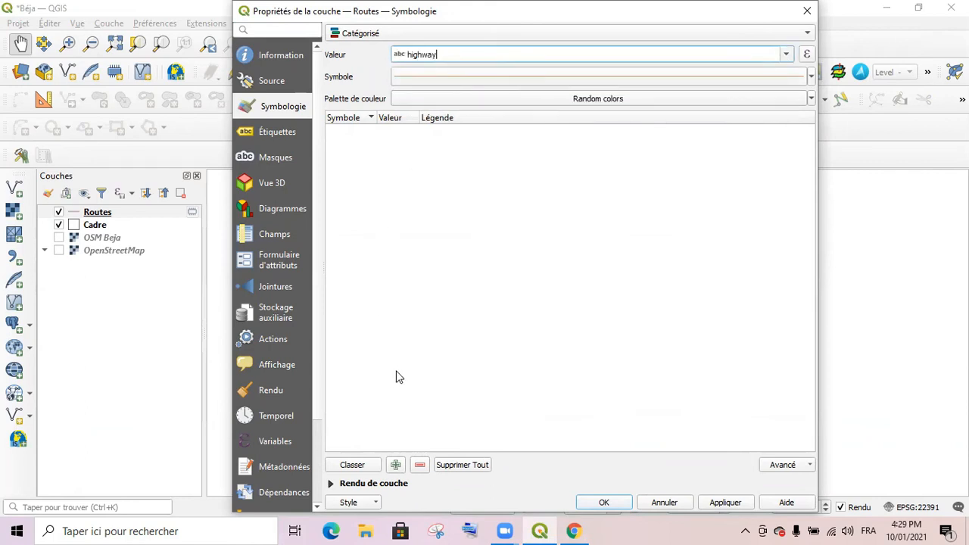
Step: Classify all highway values of the Routes layer, widen the value column and apply the categorized symbology
left_click(366, 467)
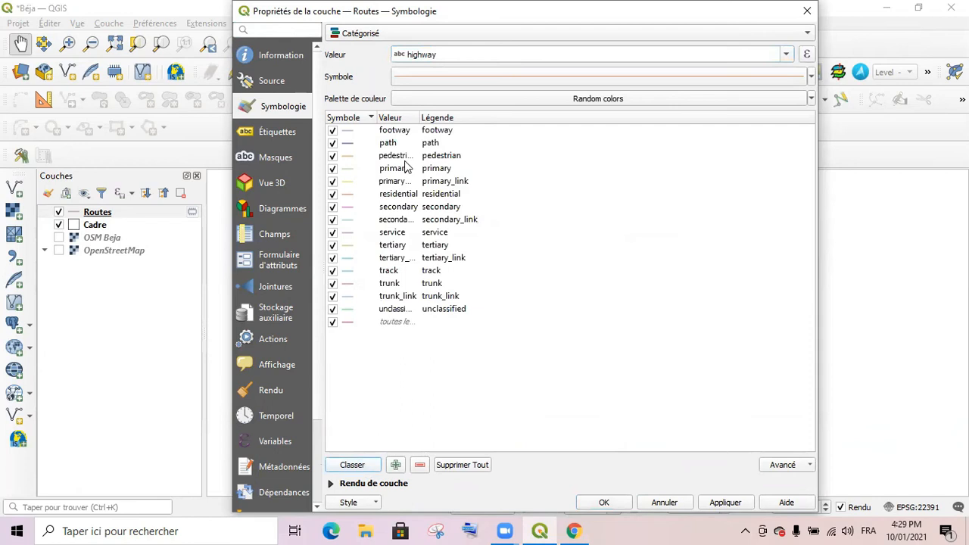
left_click_drag(422, 118, 480, 114)
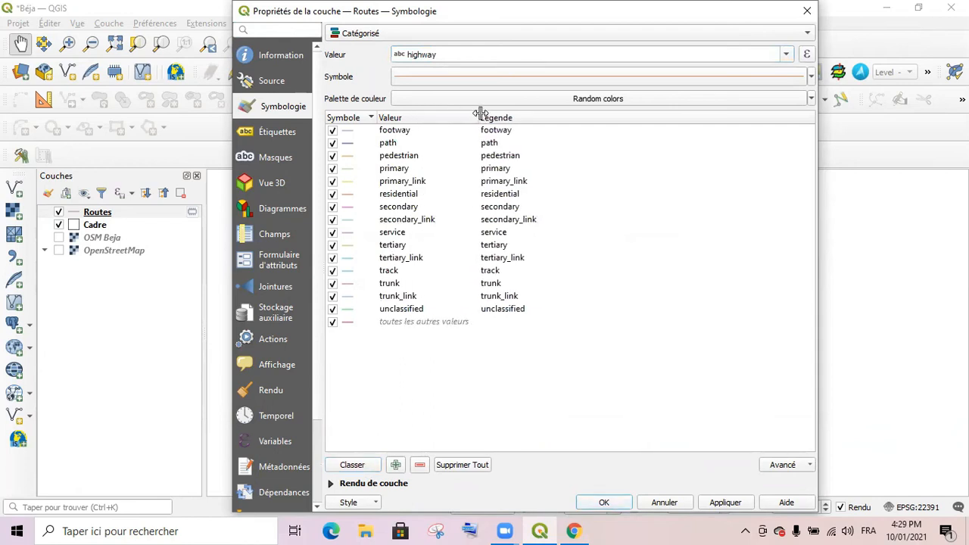
left_click(725, 503)
left_click(604, 503)
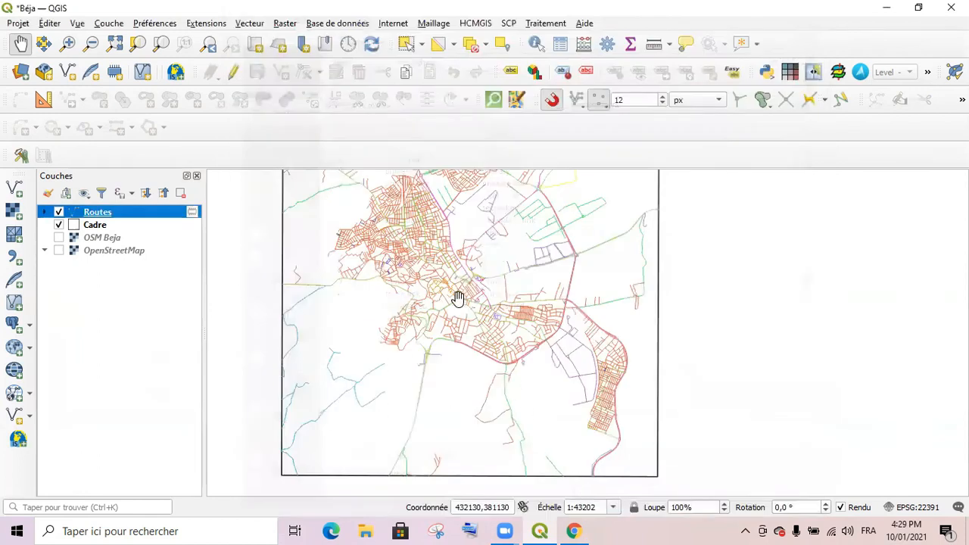
Step: Examine the roads coloured by highway class across the Cadre extent
scroll(430, 282, "up", 1)
scroll(429, 282, "up", 1)
scroll(517, 242, "up", 1)
scroll(517, 242, "down", 3)
scroll(691, 329, "up", 1)
scroll(629, 293, "up", 1)
scroll(610, 292, "down", 1)
scroll(610, 292, "down", 1)
left_click_drag(685, 271, 705, 333)
scroll(578, 305, "down", 1)
scroll(614, 363, "up", 1)
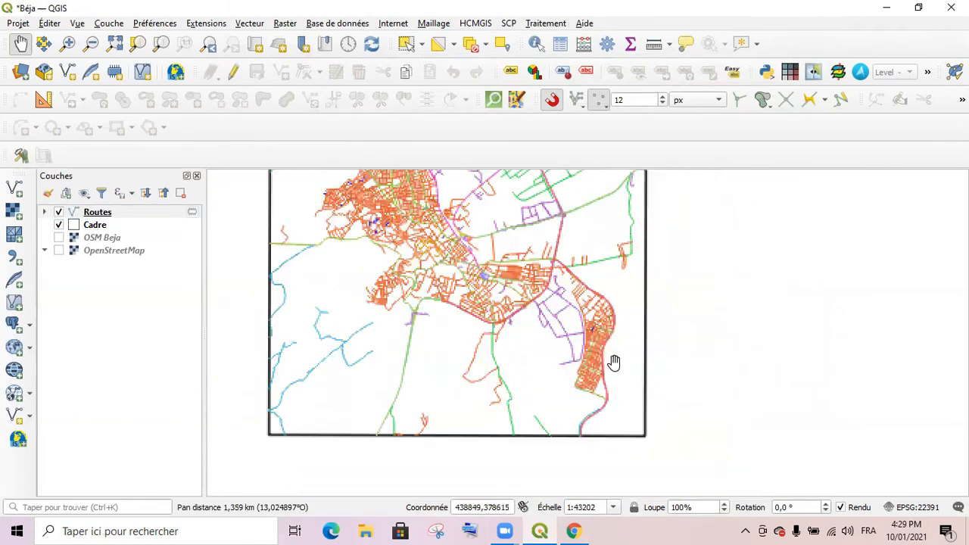
Step: Expand the Routes legend and briefly hide the trunk class before showing it again
left_click(45, 212)
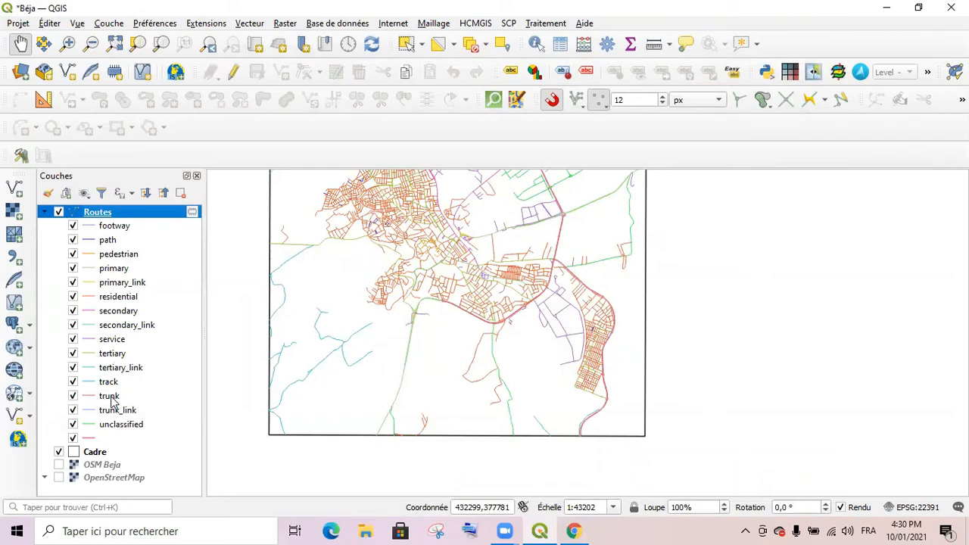
double_click(73, 395)
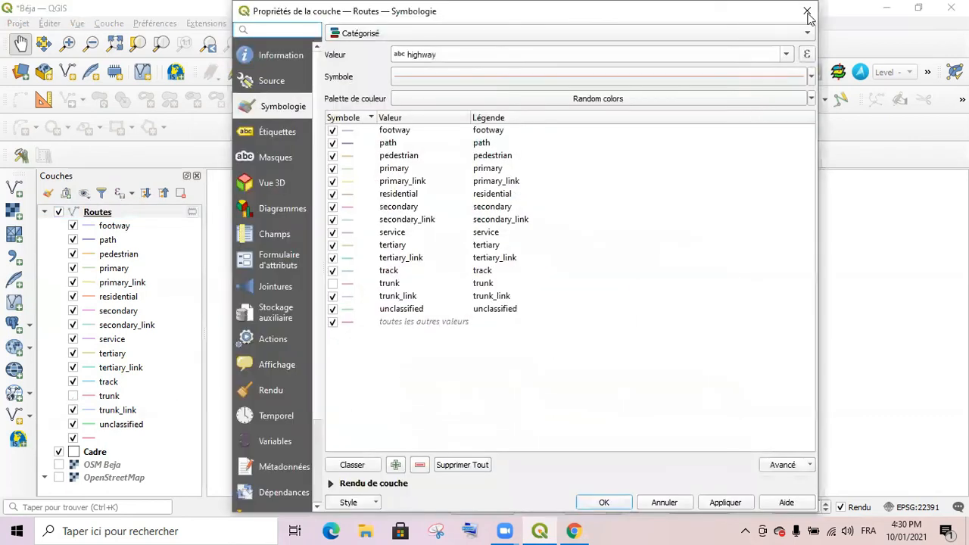
left_click(802, 13)
left_click(72, 396)
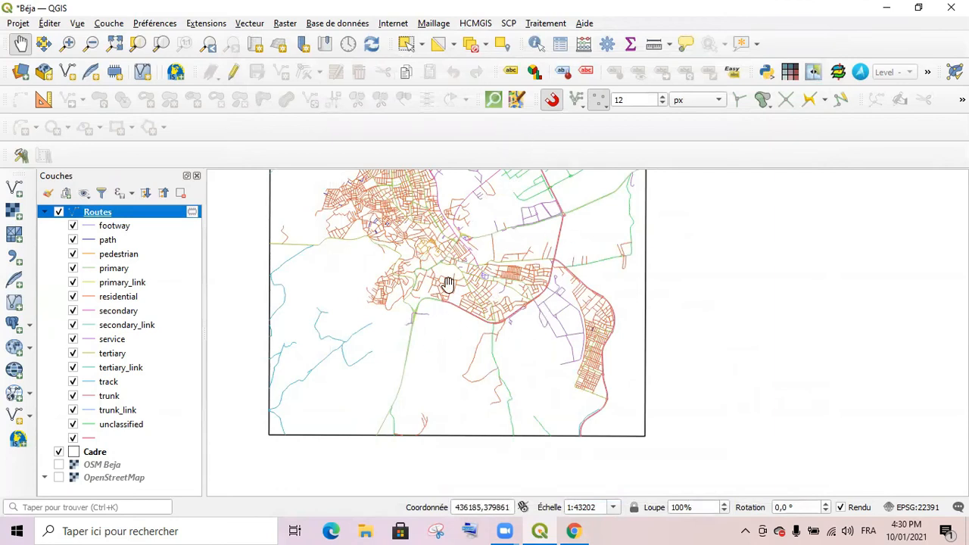
Step: Change the legend labels of the secondary and secondary_link classes of Routes to "Route régionale" and apply them
double_click(76, 214)
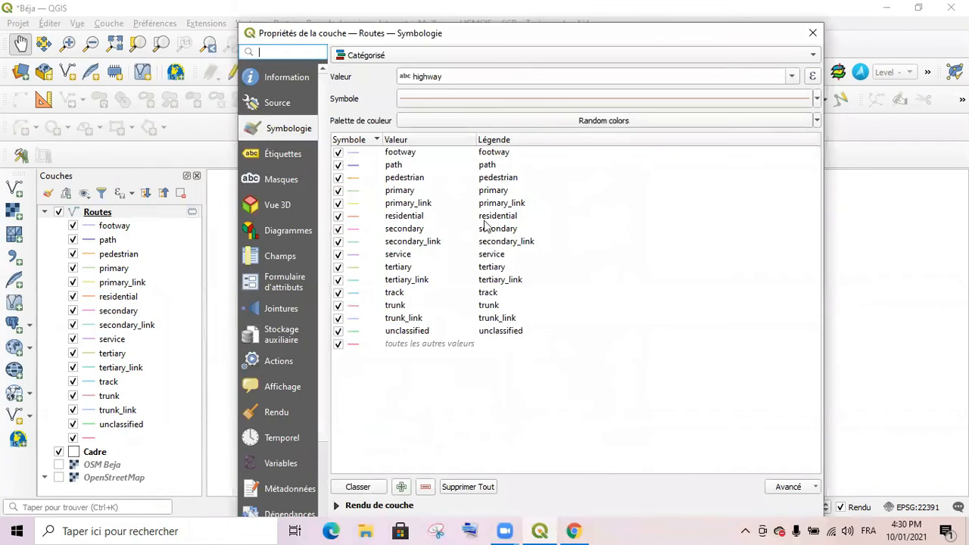
double_click(518, 229)
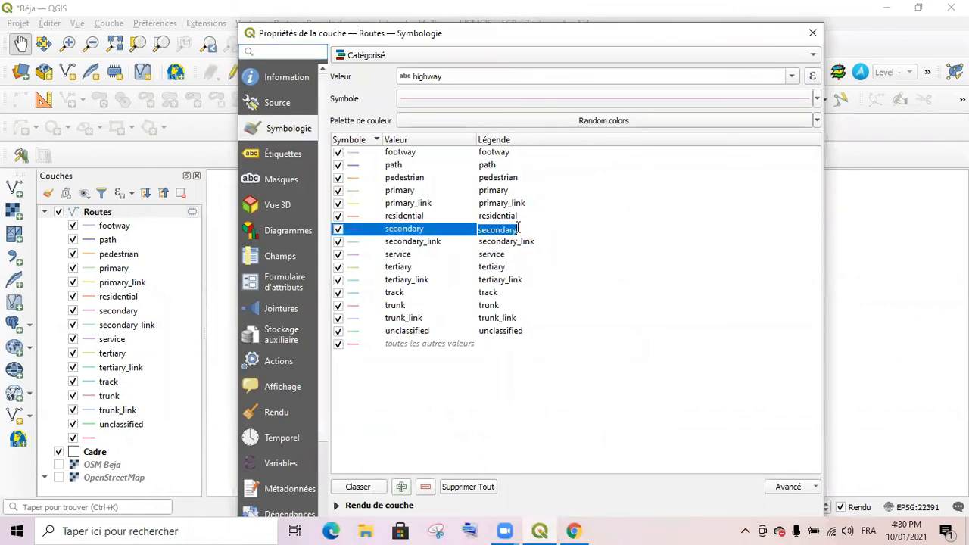
left_click(491, 242)
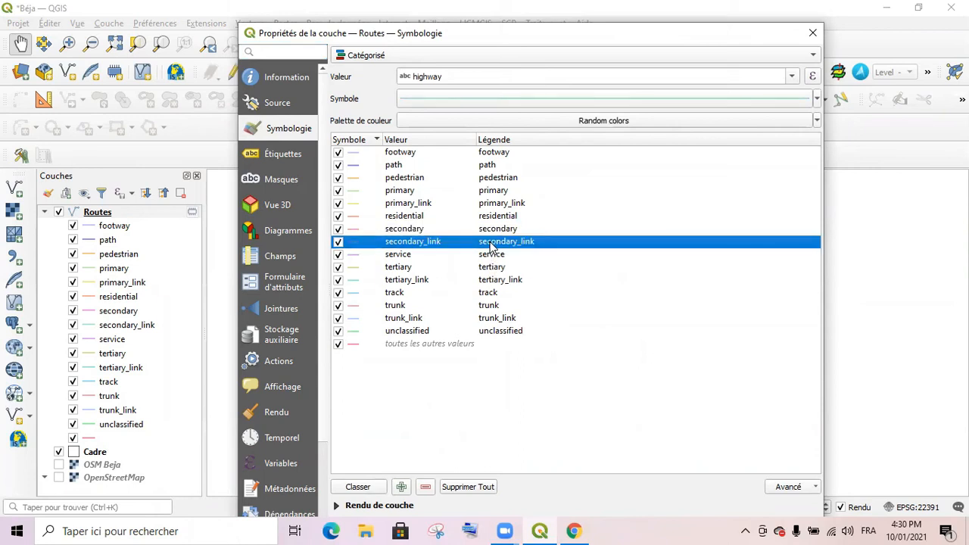
double_click(497, 230)
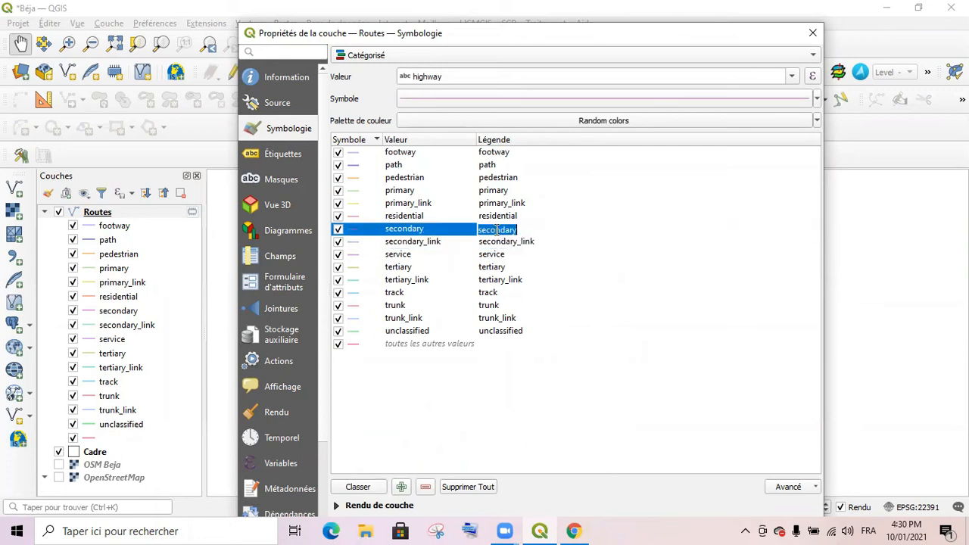
type("Route régionale")
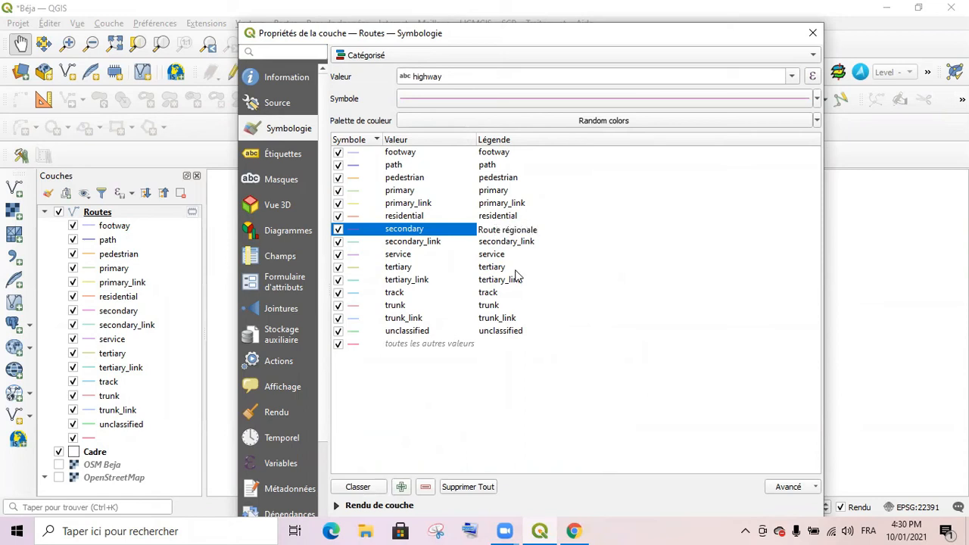
double_click(524, 243)
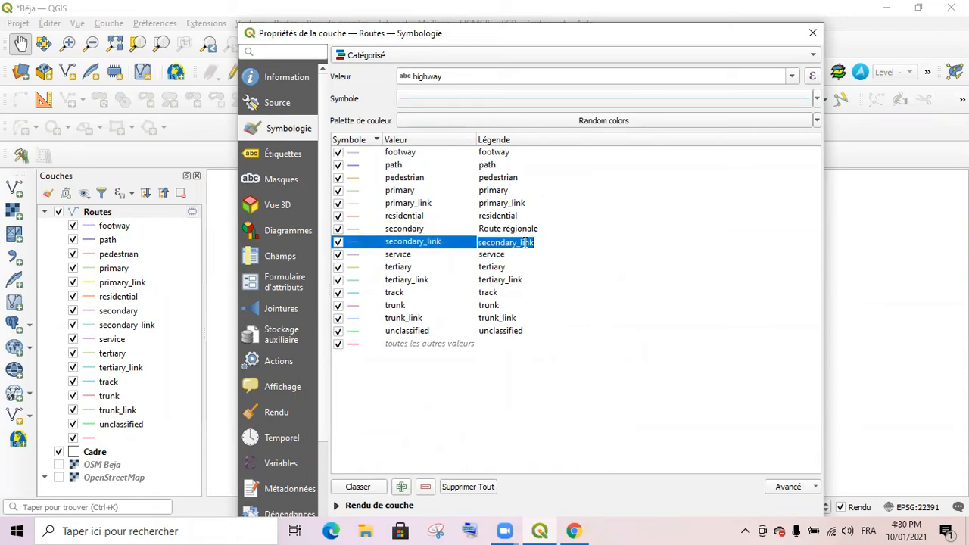
type("Route régionale")
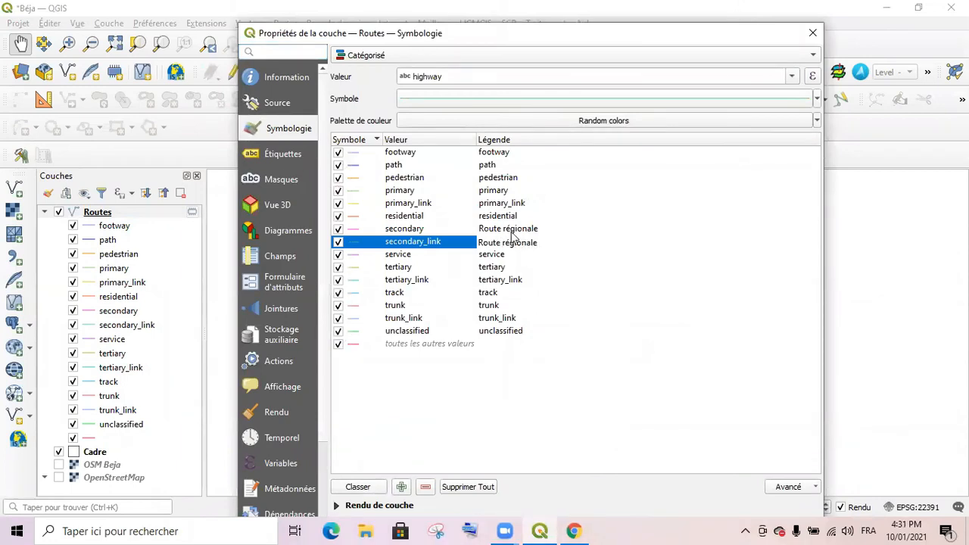
left_click_drag(436, 41, 433, 19)
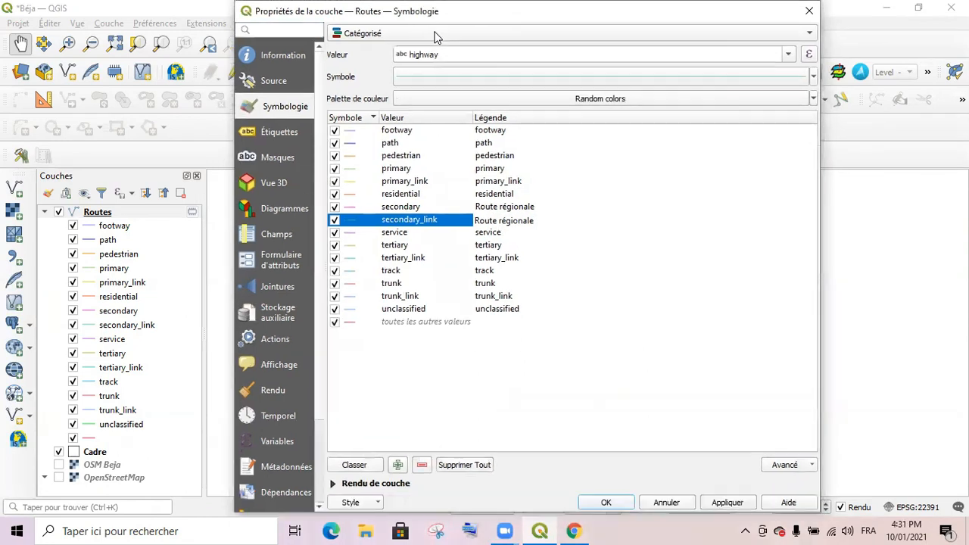
left_click(728, 506)
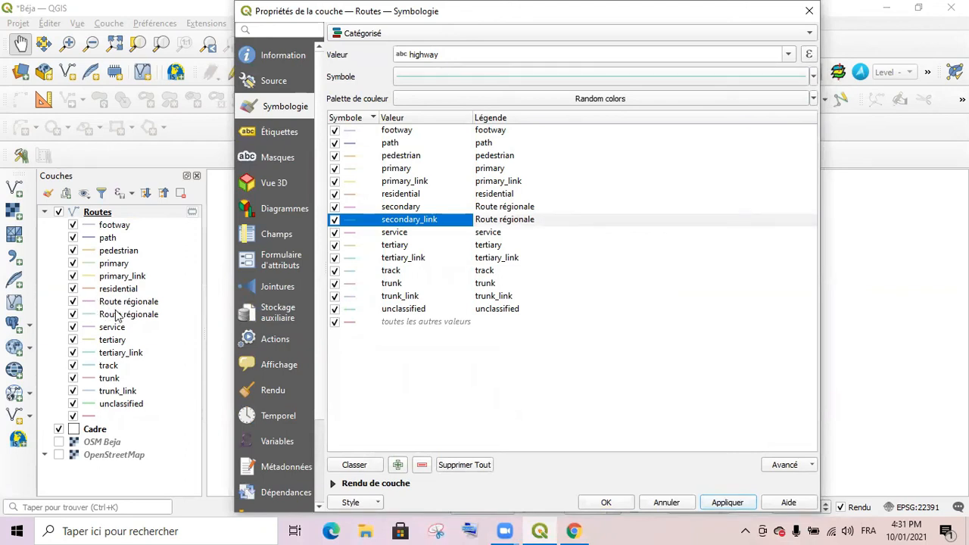
Step: Restore the two regional road legend labels to "secondary" and "secondary_link", then apply and close the layer properties
left_click(504, 209)
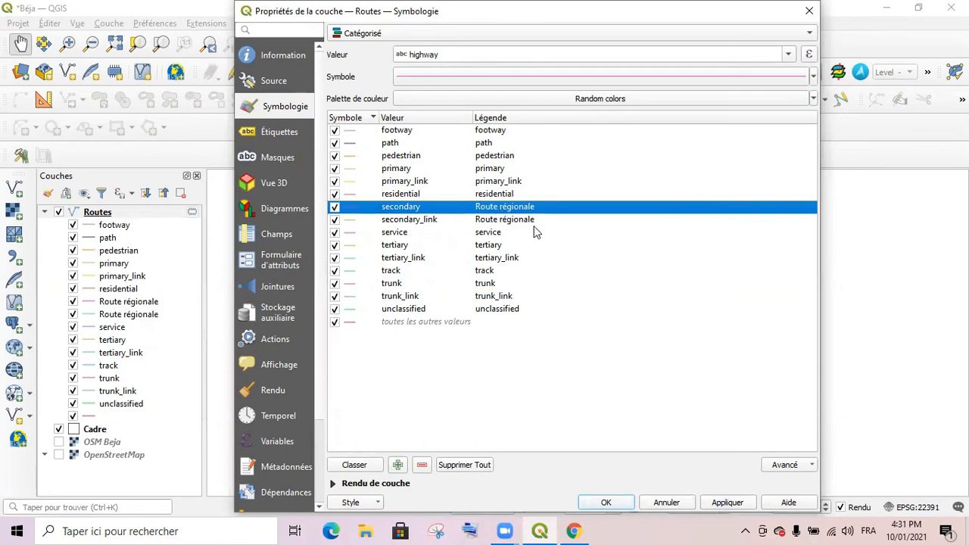
double_click(539, 208)
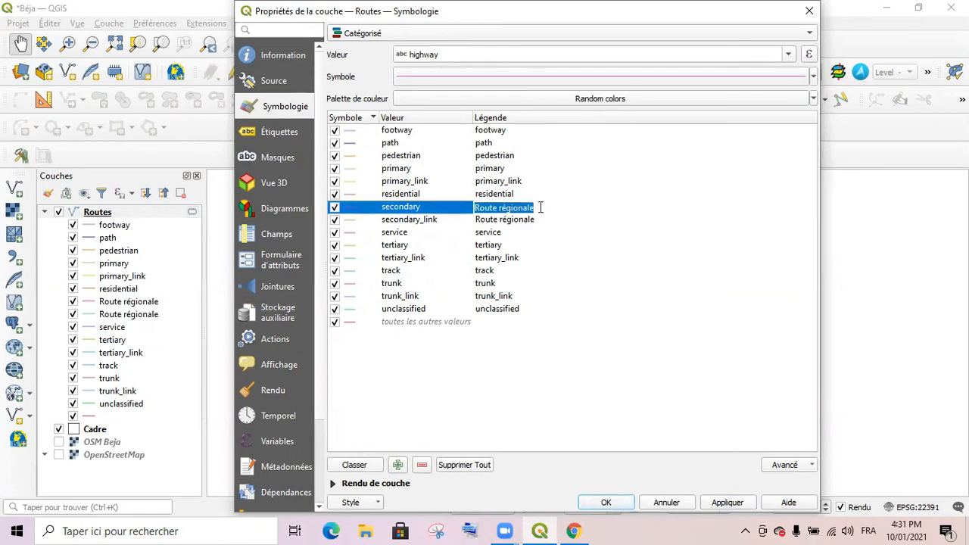
type("secondary")
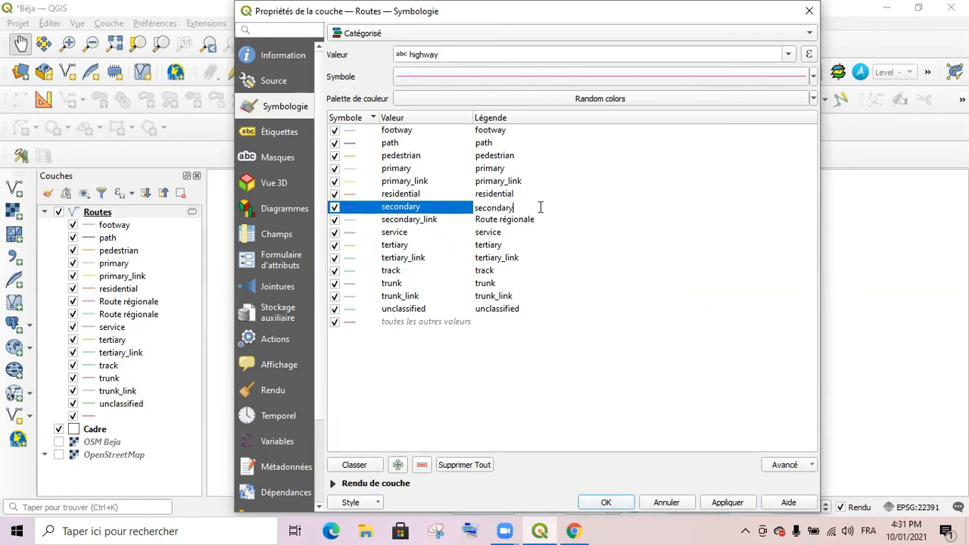
double_click(529, 220)
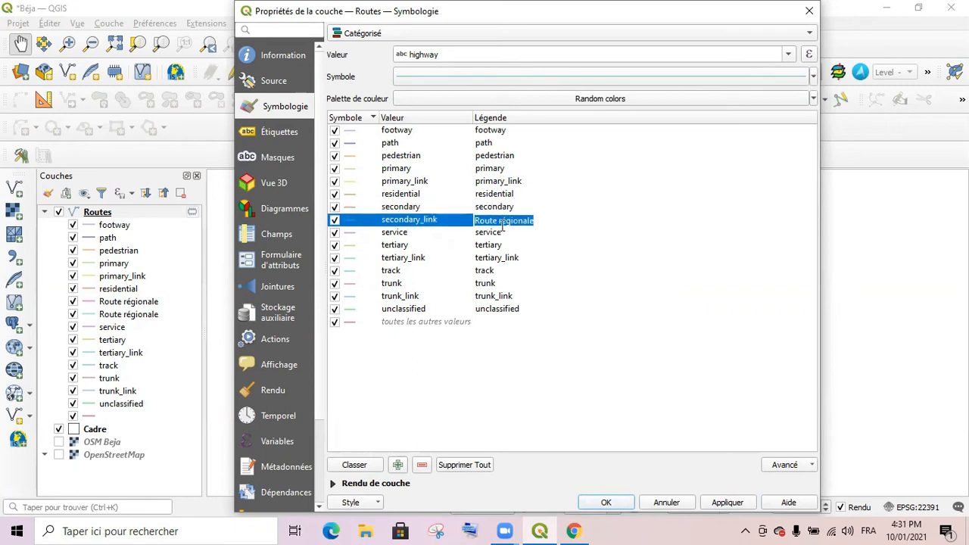
type("secondary_link")
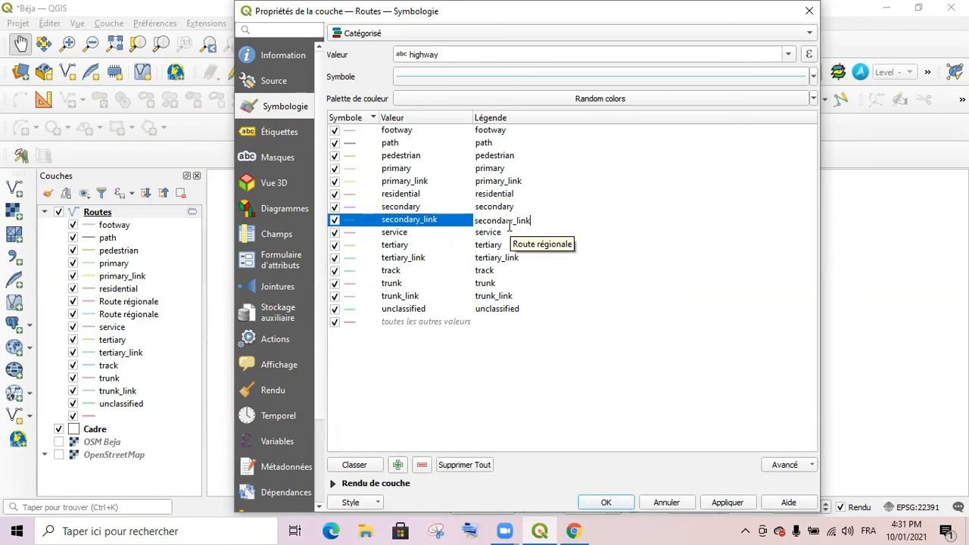
left_click(731, 502)
left_click(619, 505)
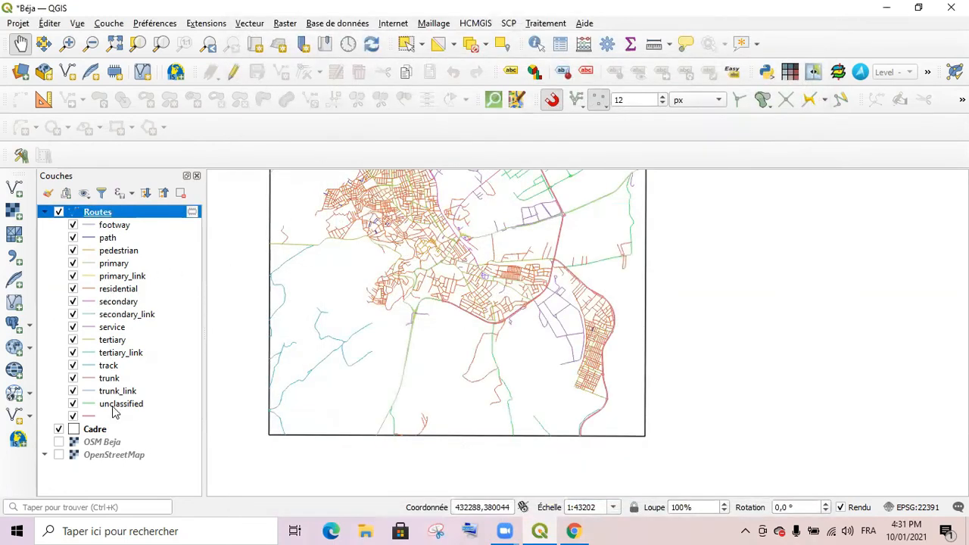
left_click_drag(699, 261, 543, 264)
scroll(543, 264, "down", 1)
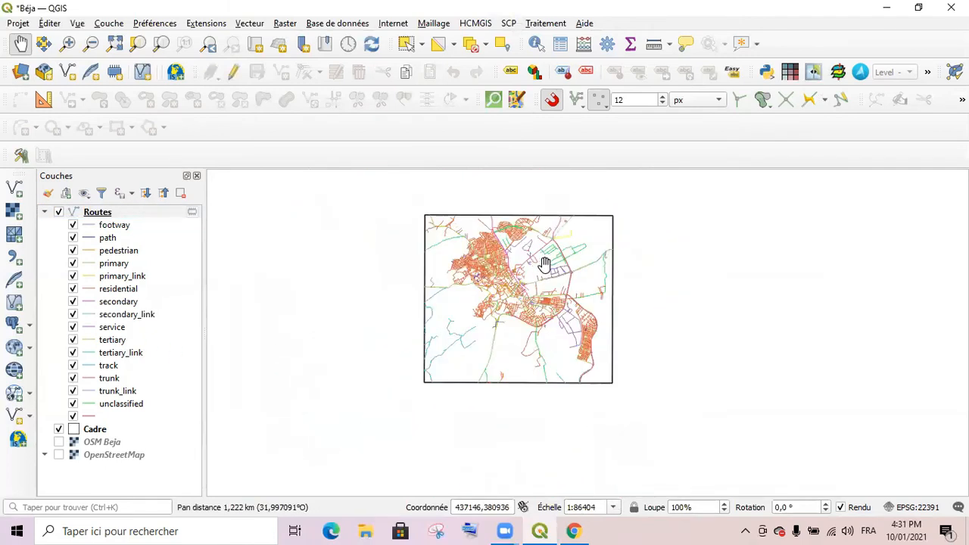
scroll(537, 238, "up", 1)
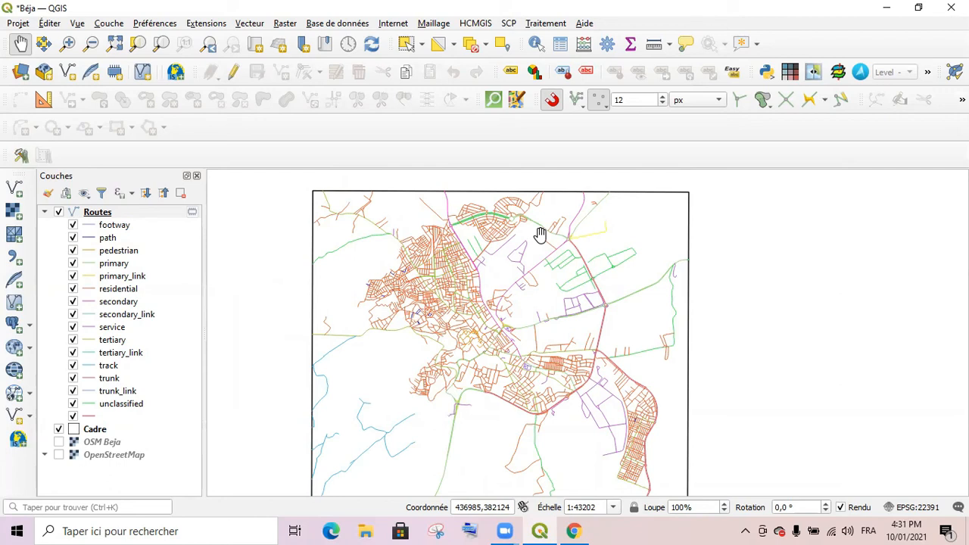
Step: Open the field calculator for the Routes layer and browse its list of expression function groups
left_click(584, 48)
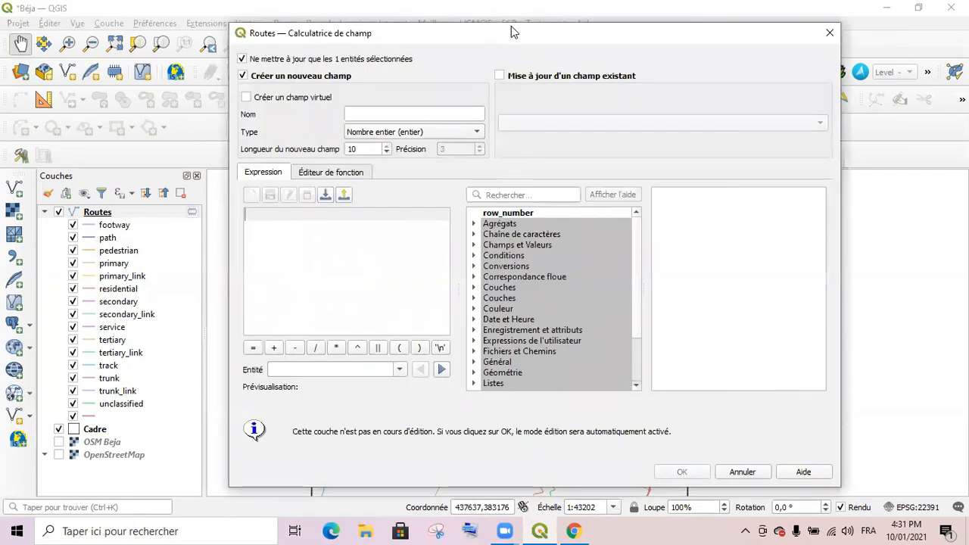
left_click_drag(511, 27, 522, 40)
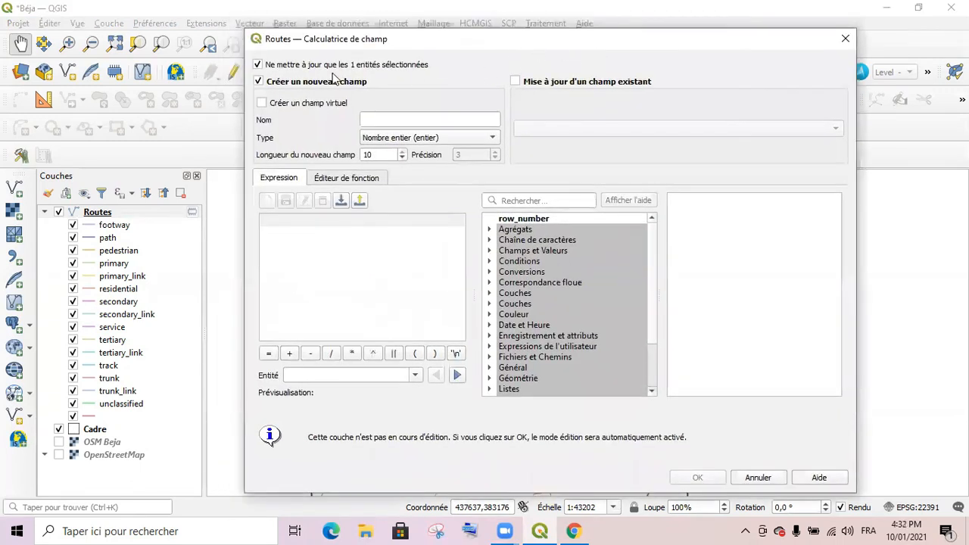
scroll(541, 253, "down", 2)
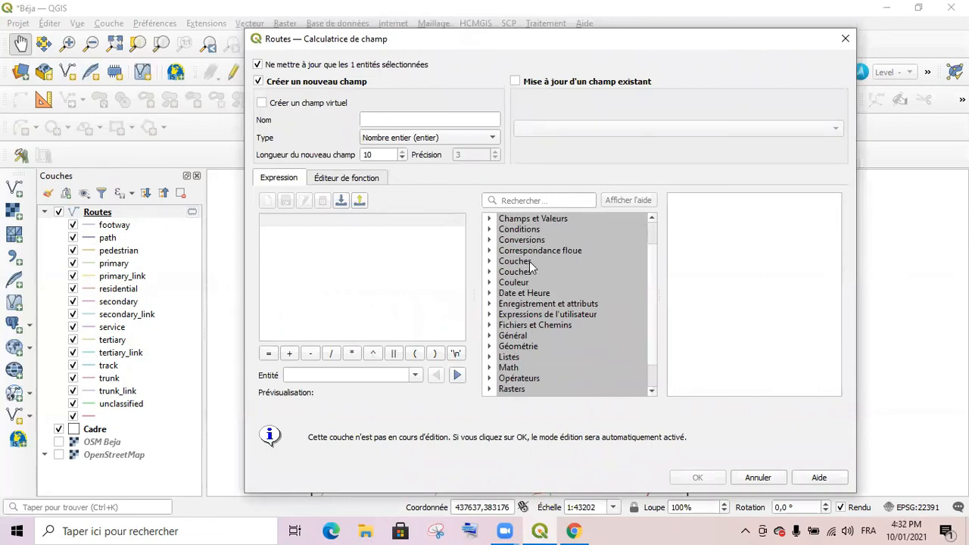
scroll(513, 300, "up", 2)
scroll(512, 300, "down", 2)
scroll(512, 300, "up", 2)
scroll(512, 295, "down", 2)
scroll(513, 294, "up", 2)
scroll(513, 294, "down", 2)
scroll(513, 295, "up", 2)
scroll(512, 294, "down", 2)
scroll(513, 295, "up", 2)
scroll(512, 295, "down", 2)
scroll(513, 294, "up", 2)
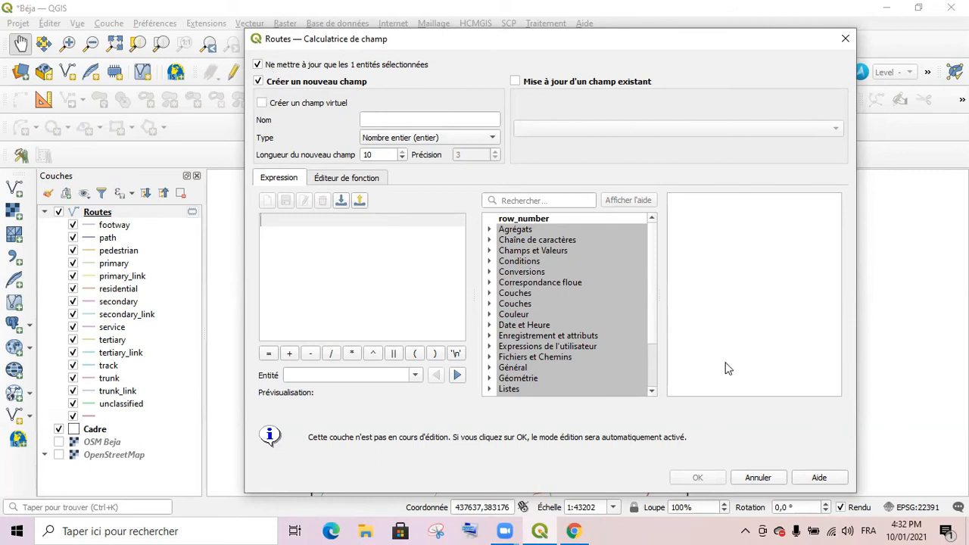
Step: Set up a new text field named "Type" in the field calculator, applied to all features instead of only the selected one
left_click(289, 66)
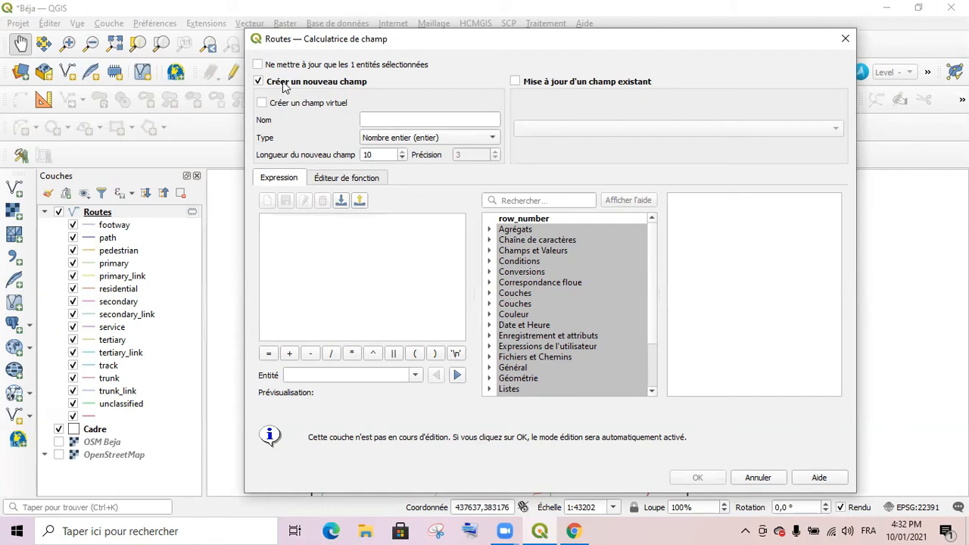
left_click(388, 121)
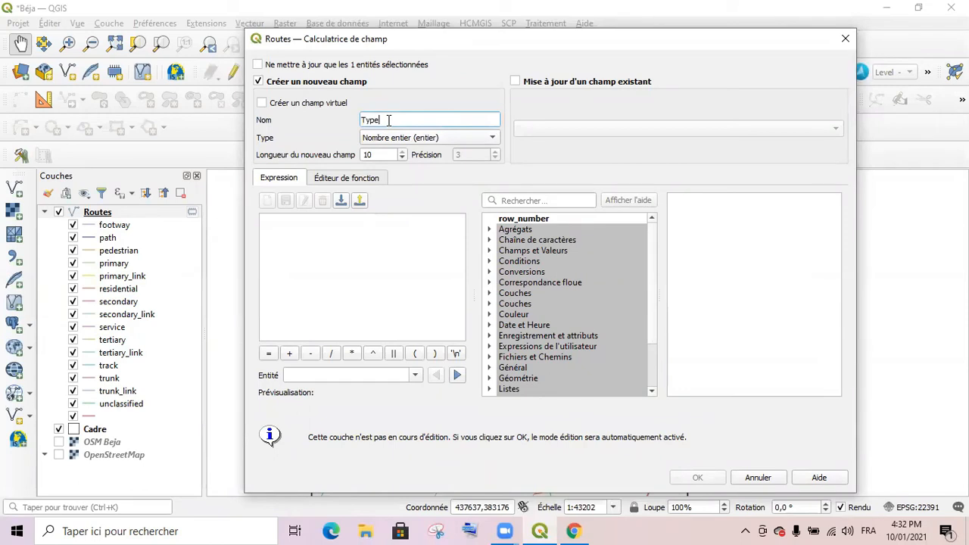
left_click(479, 143)
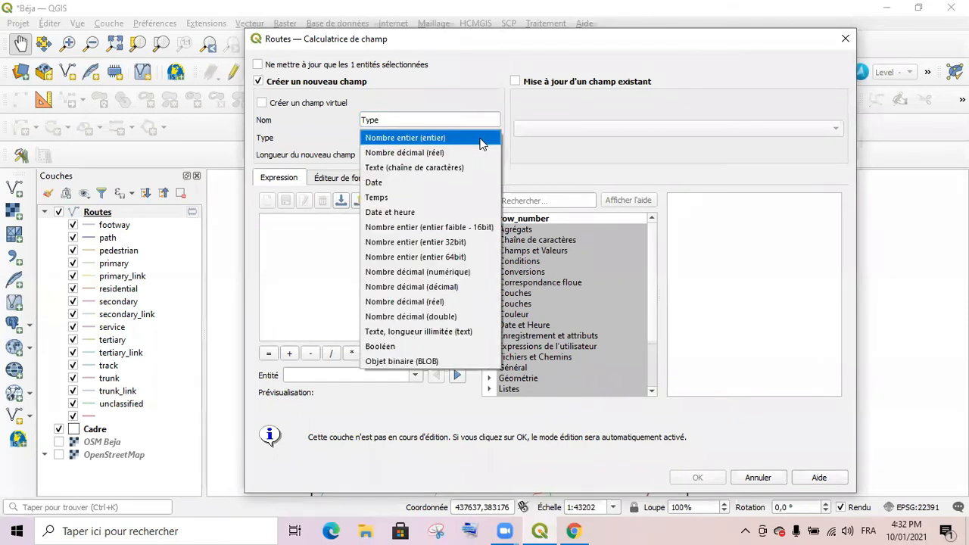
left_click(452, 170)
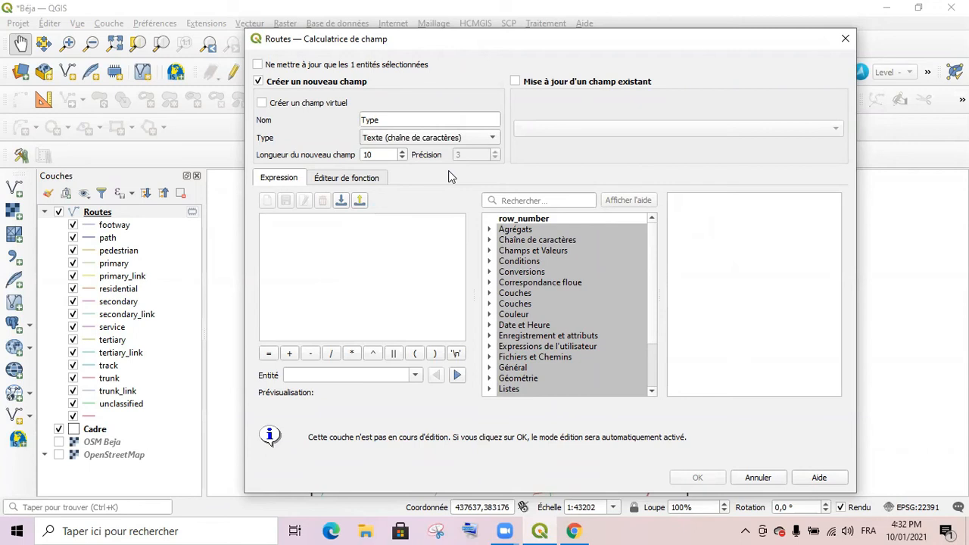
Step: Examine the available fields of the Routes layer and list all unique values of the highway field
left_click(489, 251)
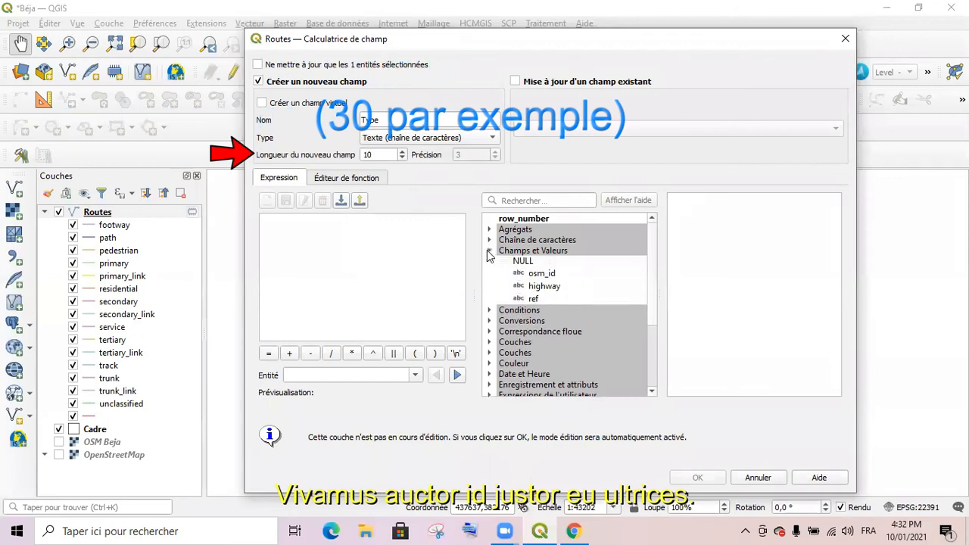
left_click(541, 274)
left_click(543, 287)
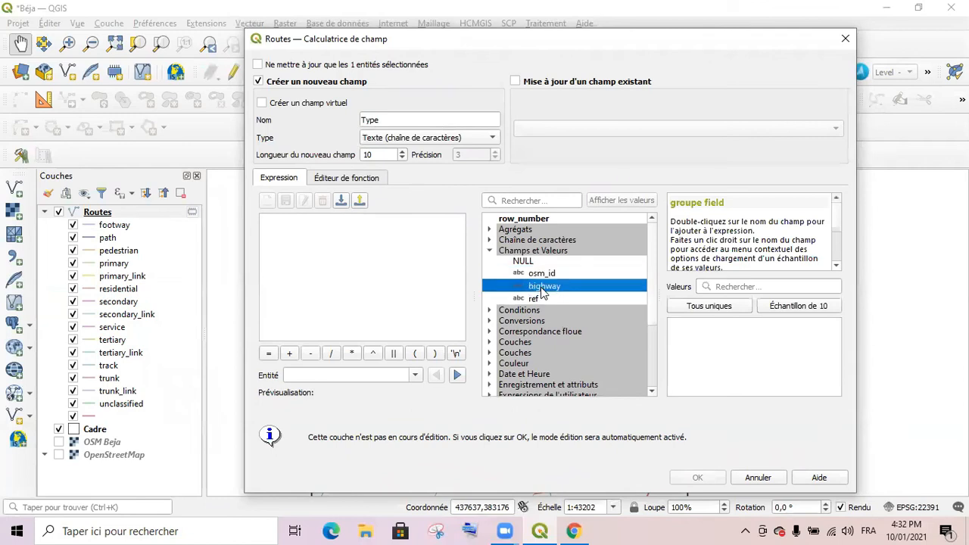
left_click(534, 299)
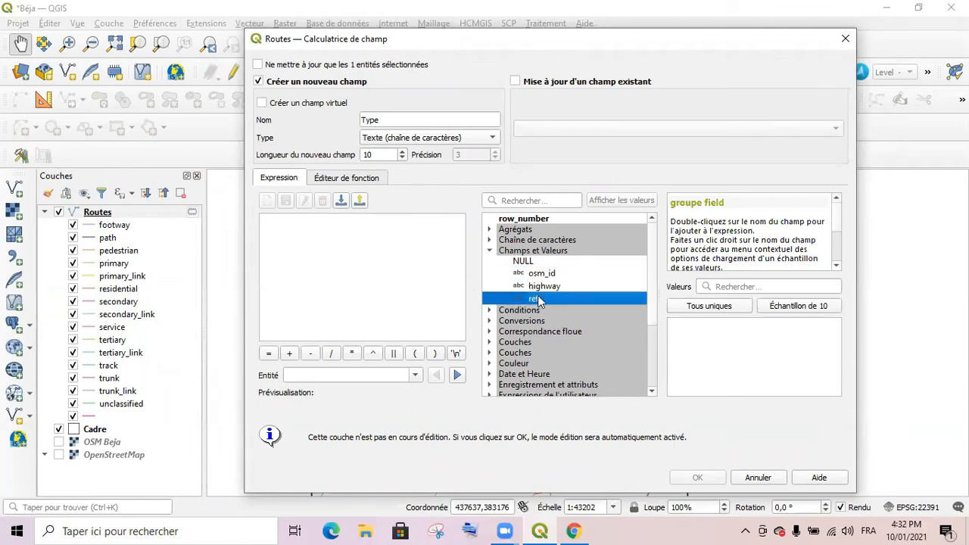
left_click(543, 288)
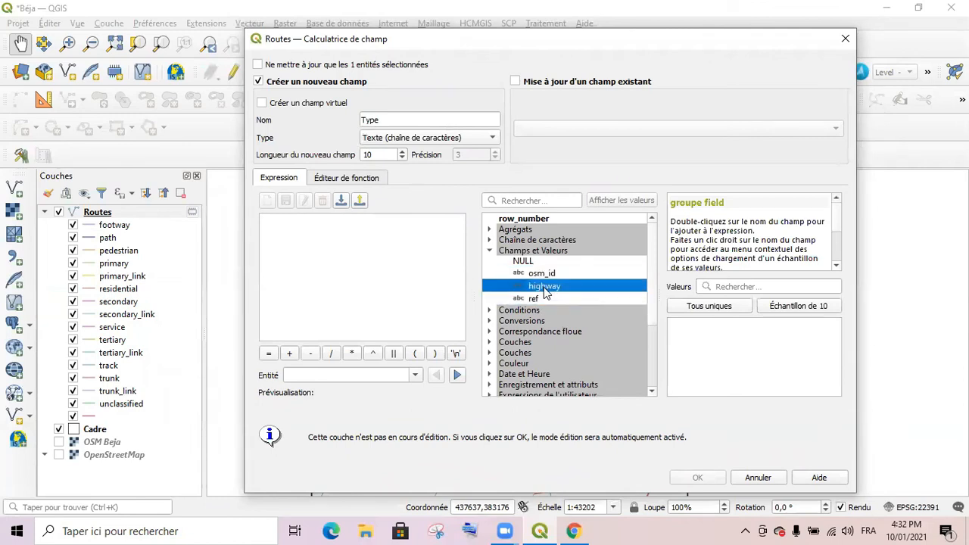
left_click(709, 305)
scroll(699, 348, "down", 3)
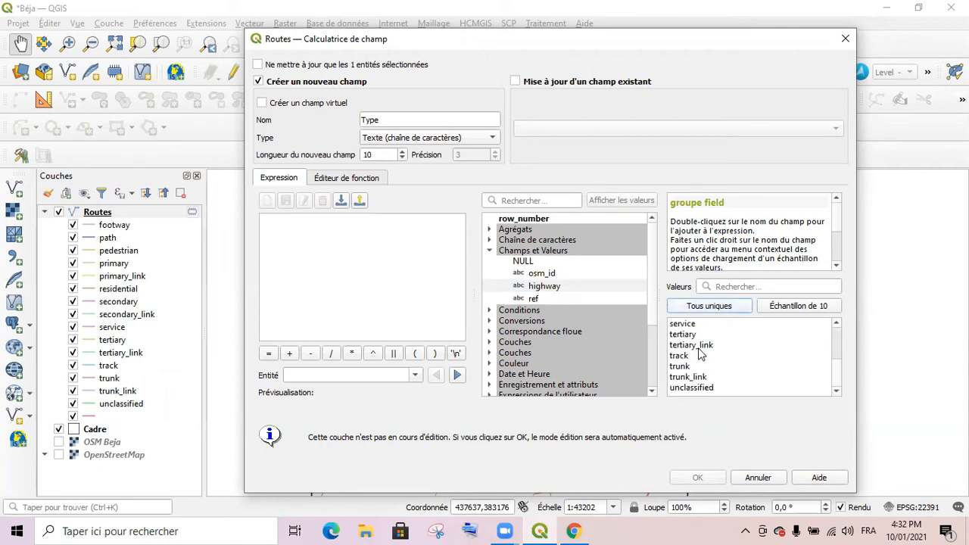
scroll(700, 393, "up", 3)
scroll(691, 341, "down", 3)
scroll(689, 337, "up", 3)
scroll(694, 350, "down", 3)
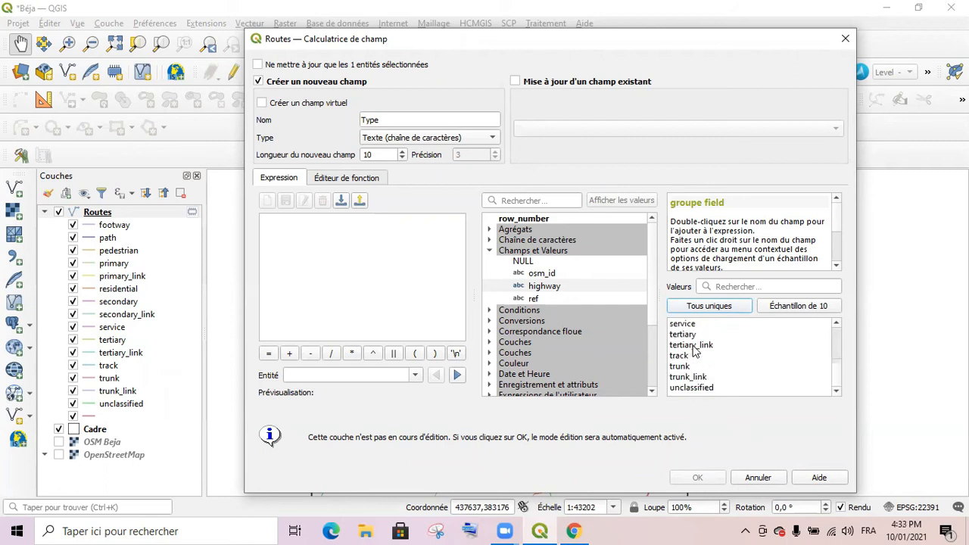
Step: Examine the functions in the Géométrie group and the operators in the Opérateurs group of the expression function list
left_click(489, 251)
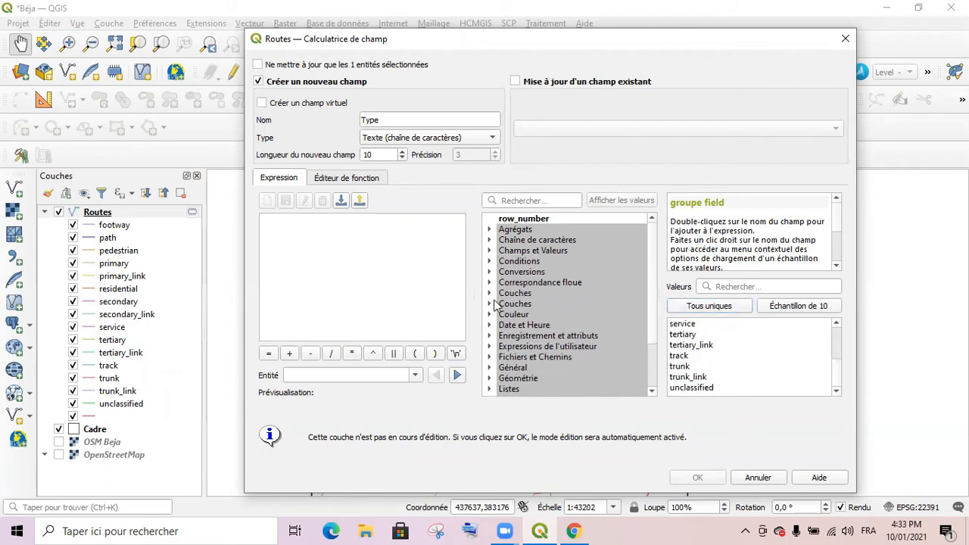
scroll(493, 332, "down", 1)
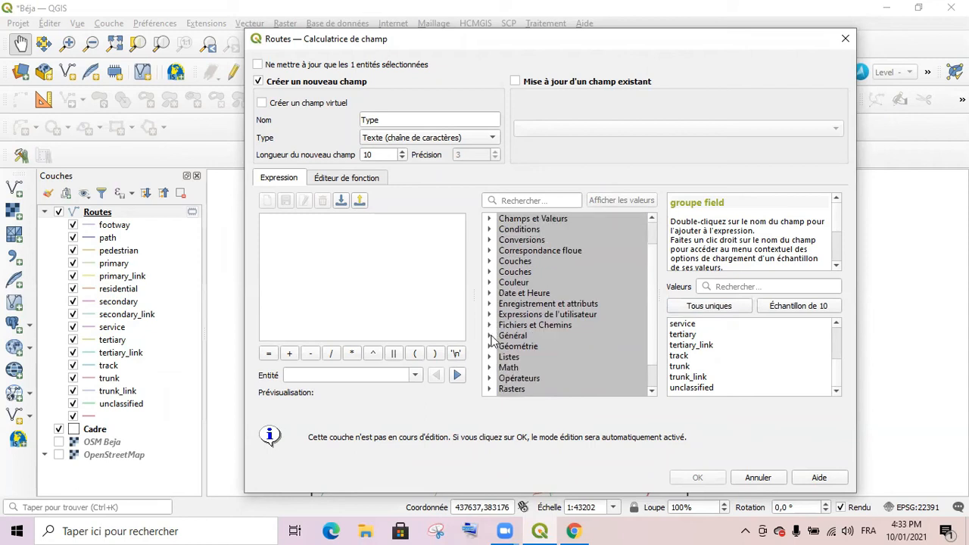
scroll(493, 341, "down", 1)
left_click(489, 315)
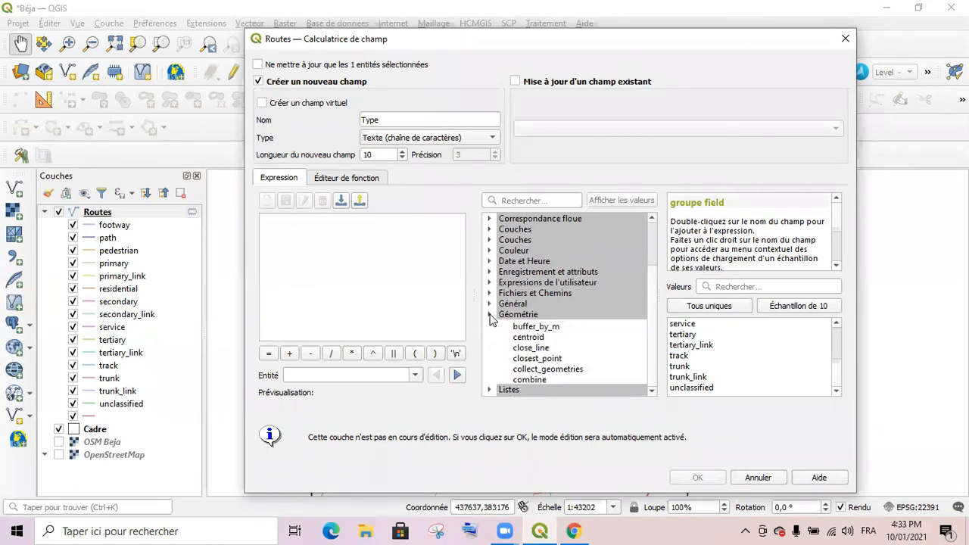
scroll(530, 334, "down", 2)
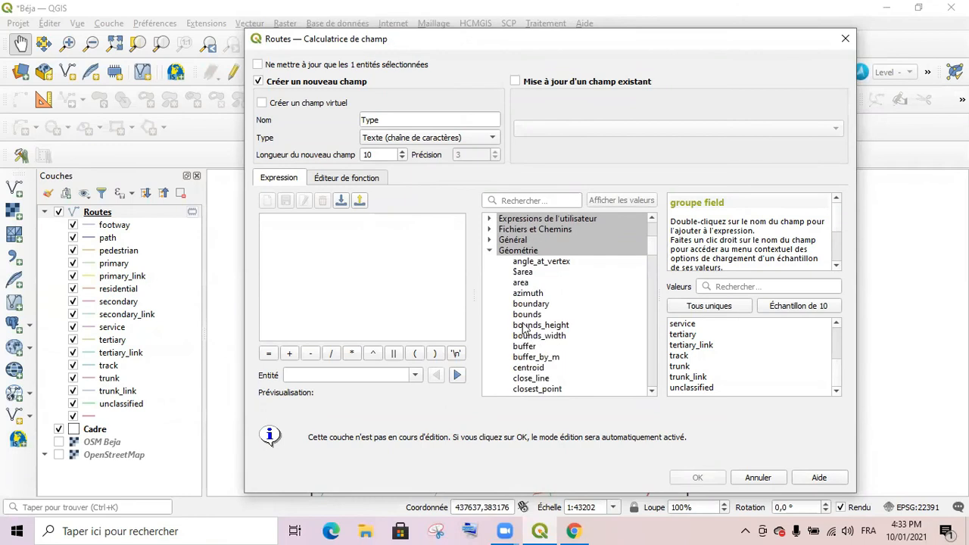
left_click(489, 251)
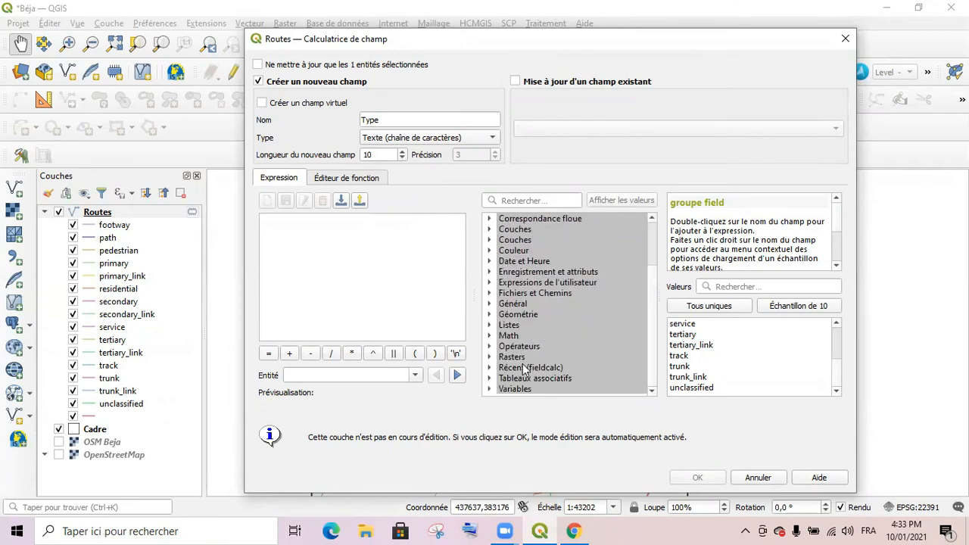
left_click(489, 347)
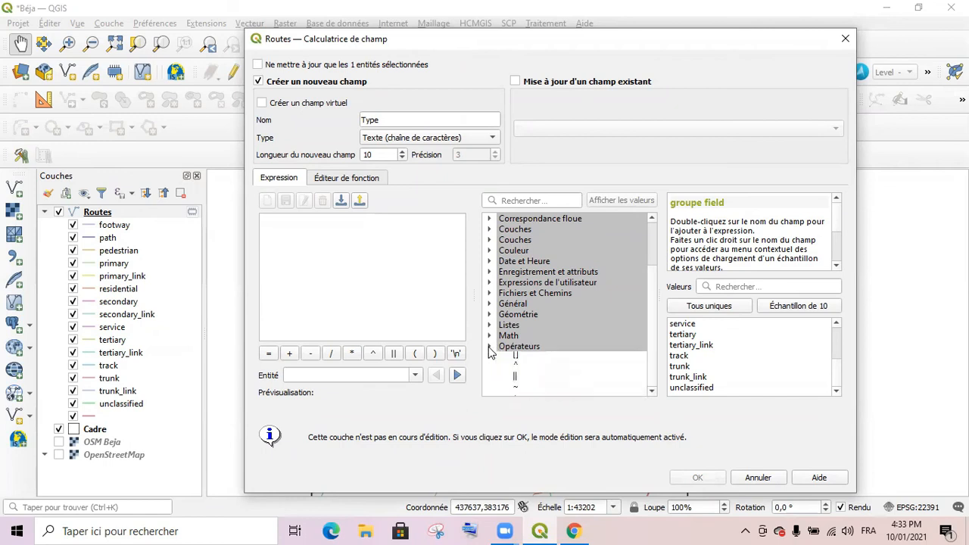
scroll(534, 364, "down", 1)
scroll(535, 366, "down", 3)
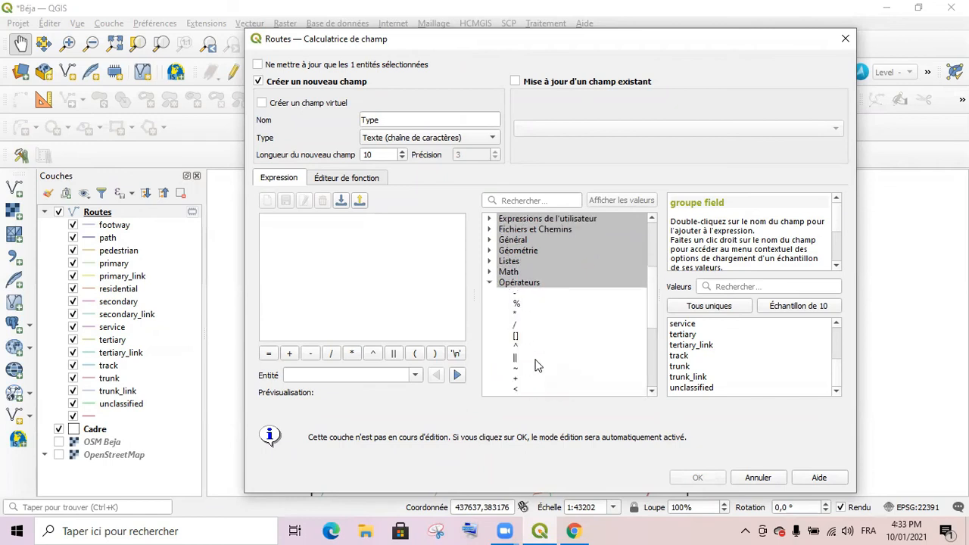
scroll(529, 356, "up", 1)
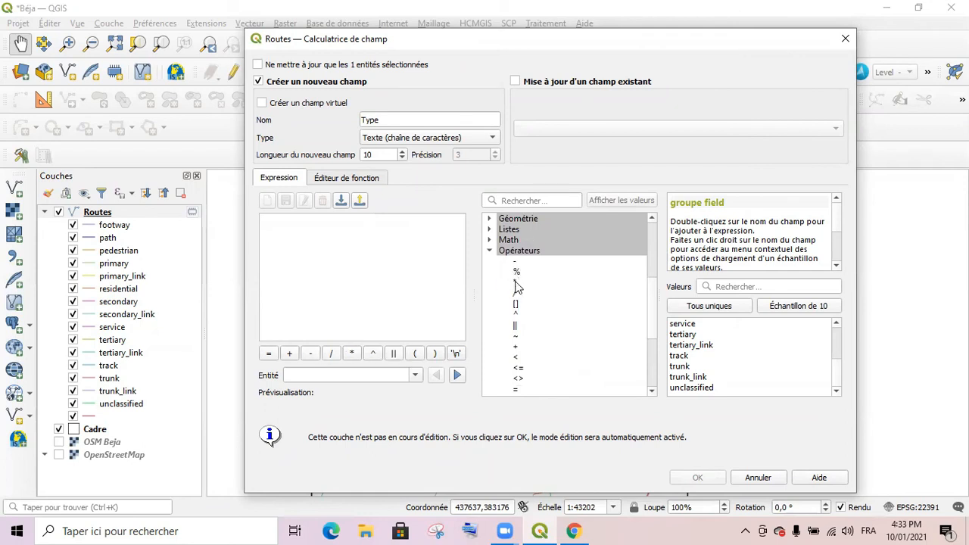
scroll(524, 331, "down", 4)
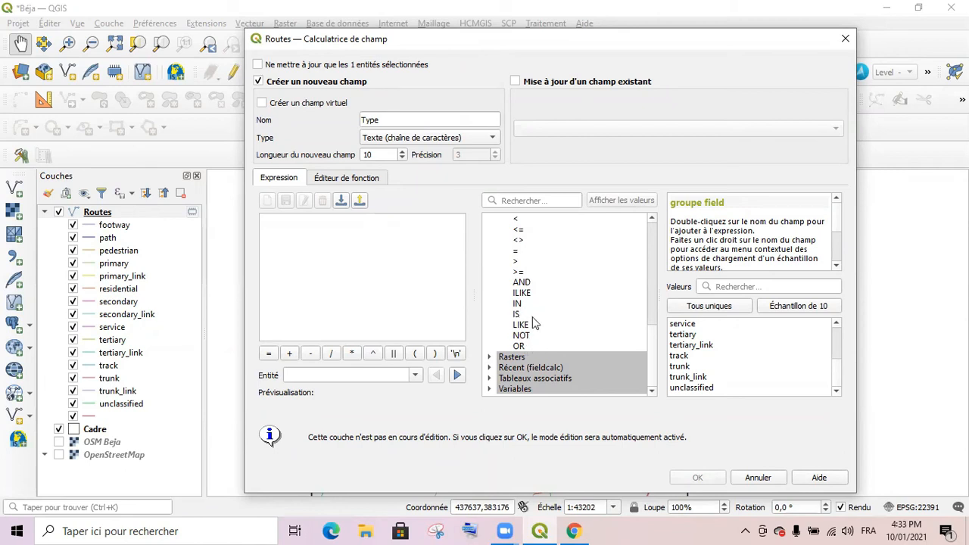
scroll(504, 296, "up", 6)
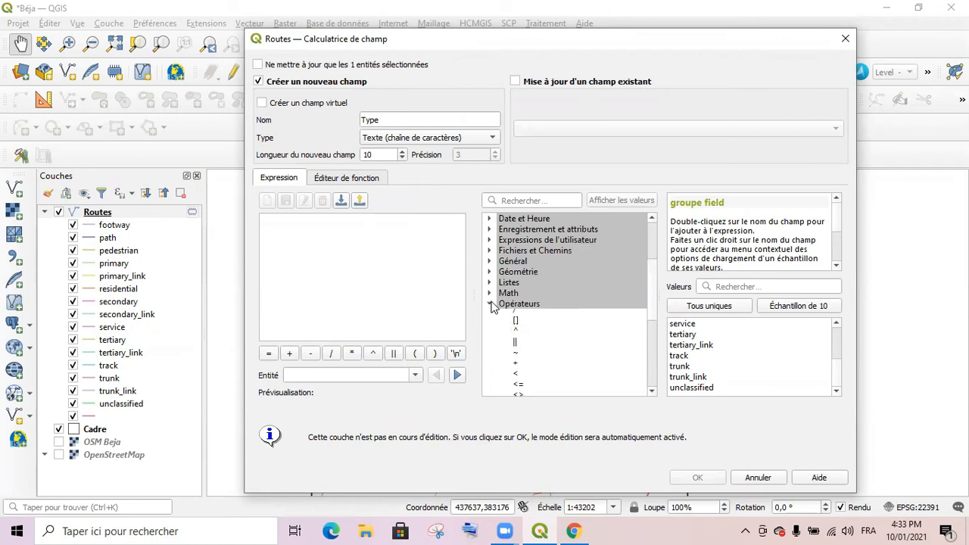
left_click(489, 303)
scroll(507, 291, "up", 4)
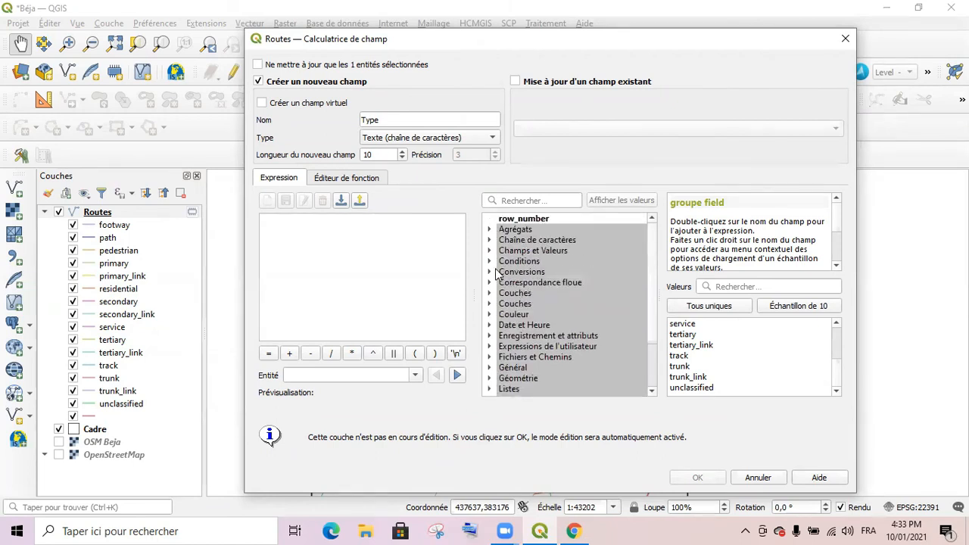
Step: Insert a CASE WHEN template into the expression and add the "highway" field right after WHEN
left_click(489, 261)
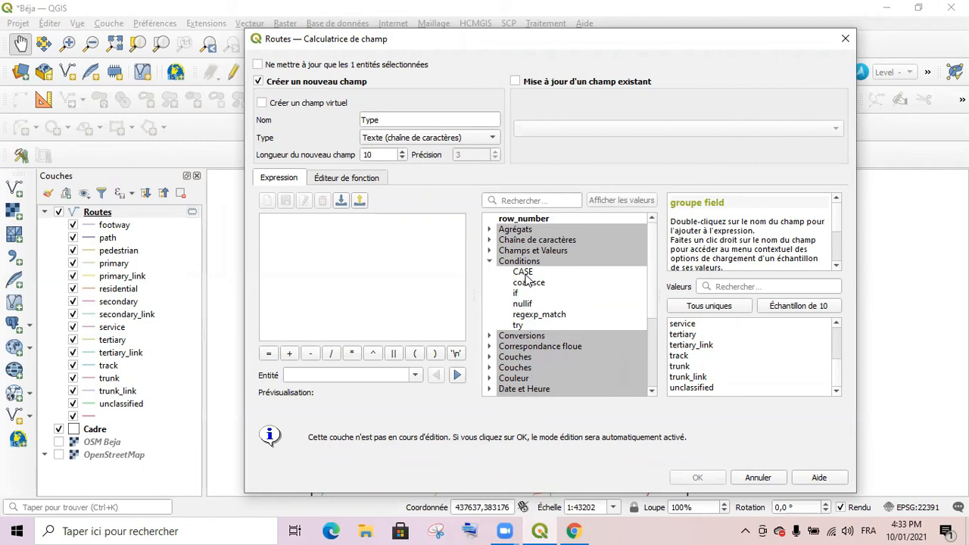
double_click(524, 273)
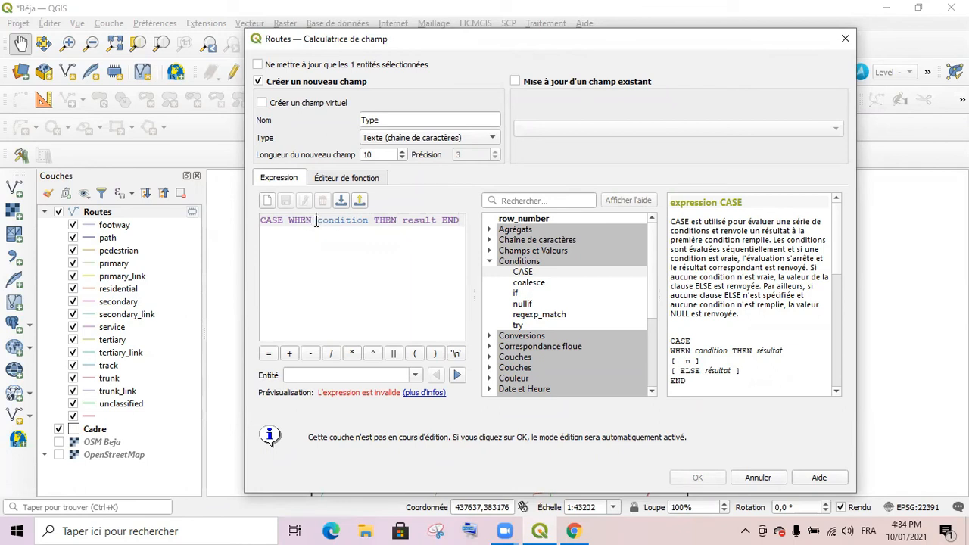
left_click(489, 261)
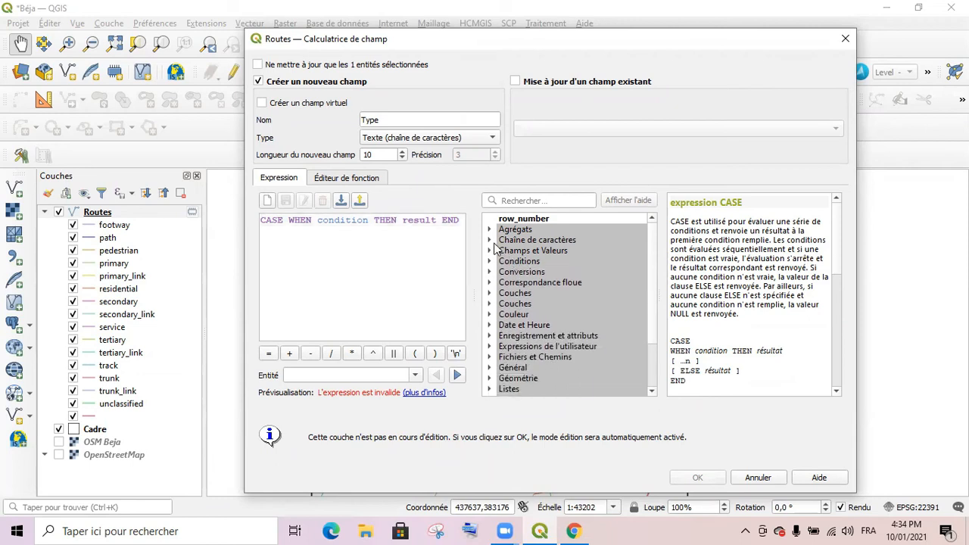
left_click(489, 251)
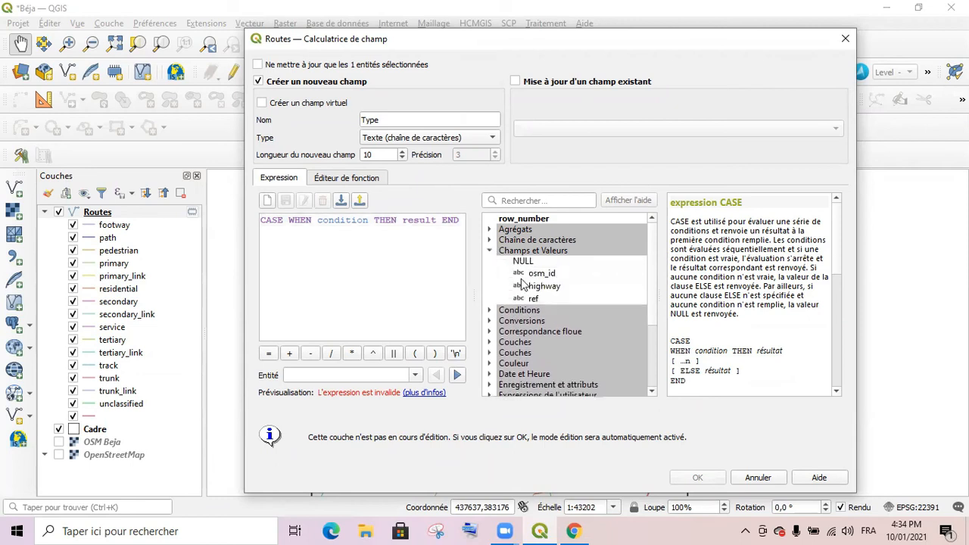
double_click(537, 287)
Step: Add the IS operator after the "highway" field in the CASE expression
left_click(686, 308)
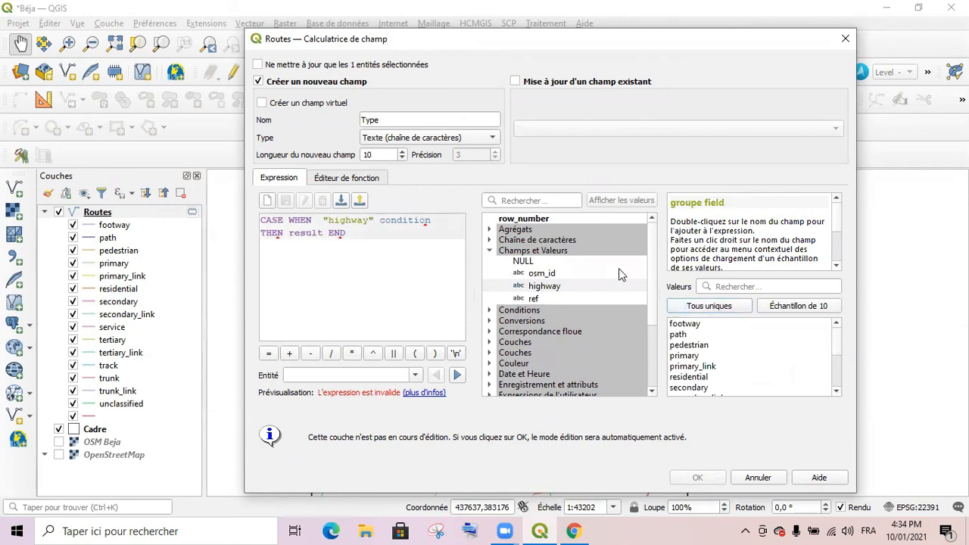
left_click_drag(648, 290, 649, 361)
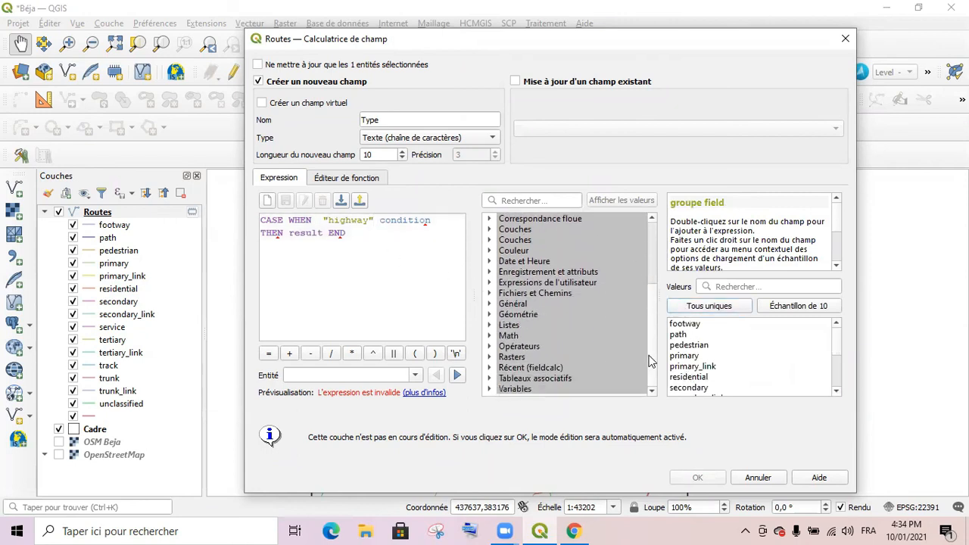
left_click(489, 347)
scroll(530, 382, "down", 6)
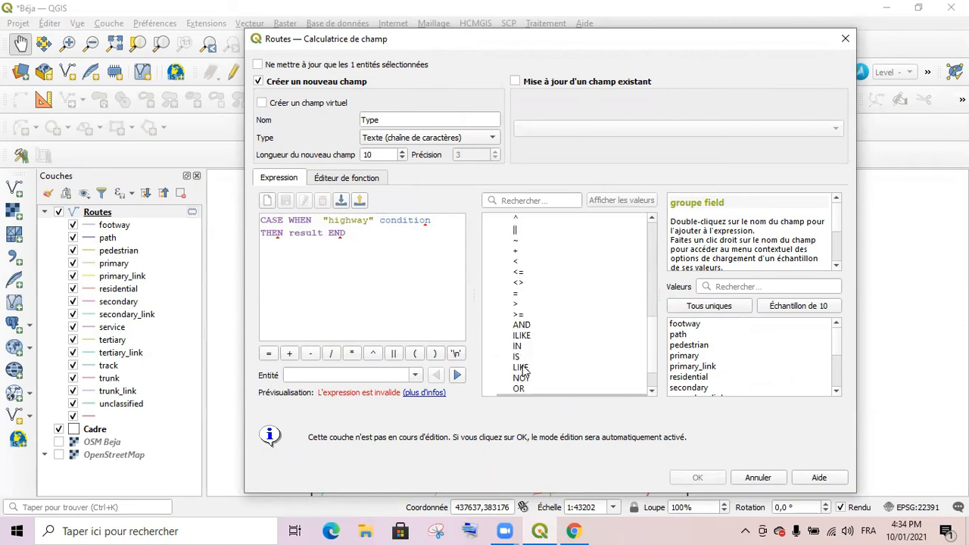
double_click(517, 357)
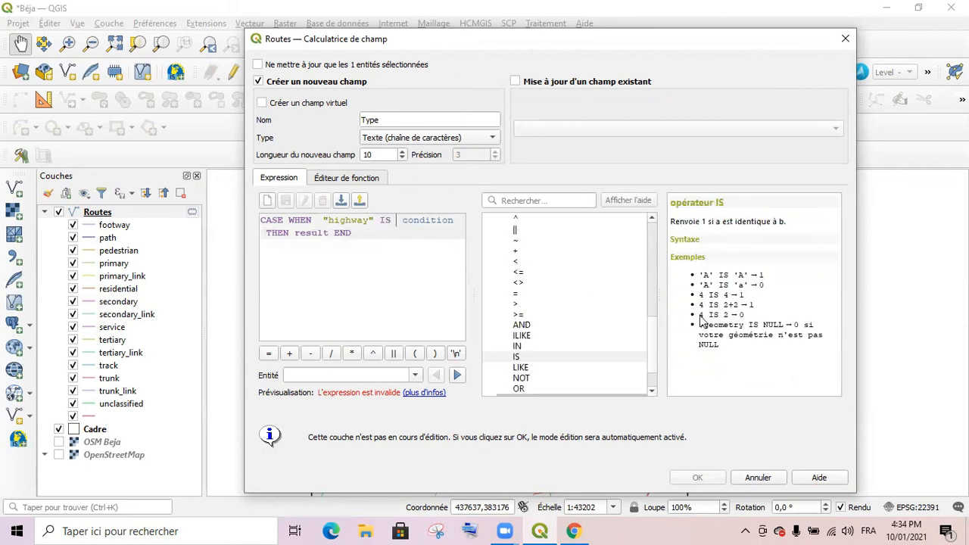
Step: Insert the unique highway value 'primary' after IS and delete the leftover "condition" placeholder
left_click_drag(651, 328, 654, 235)
left_click(559, 288)
left_click(691, 310)
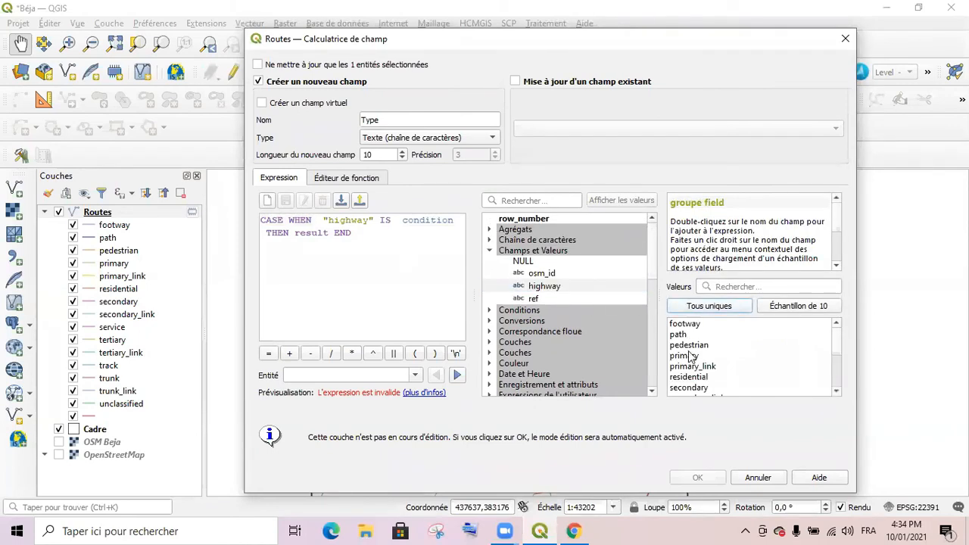
double_click(684, 355)
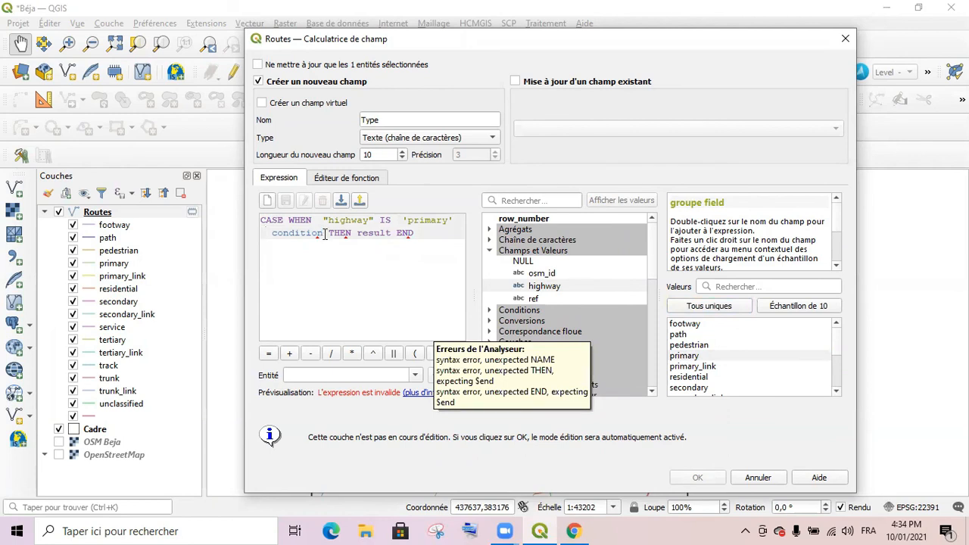
left_click_drag(323, 235, 262, 228)
key("BackSpace")
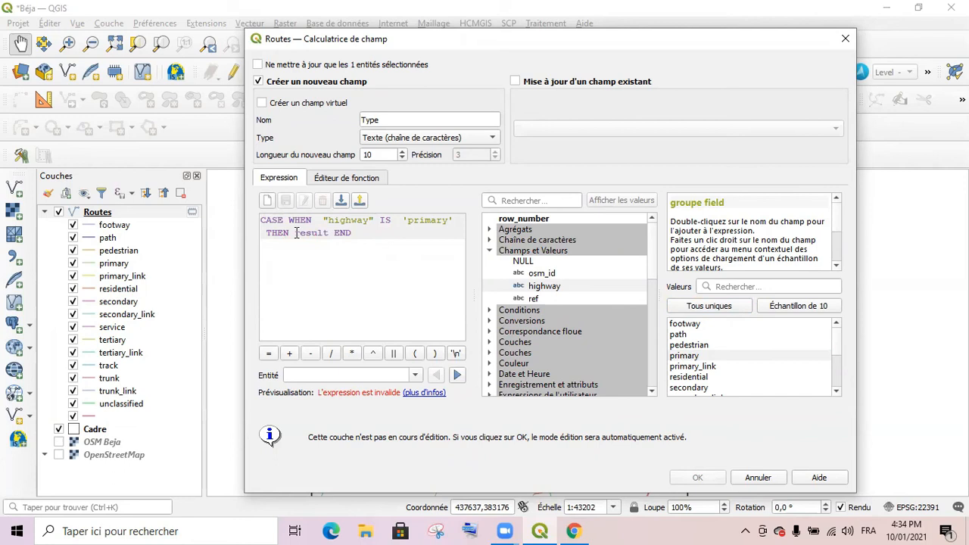
Step: Replace the "result" placeholder after THEN with 'Route nationale' and run the calculation to create the Type field
left_click_drag(294, 233, 334, 233)
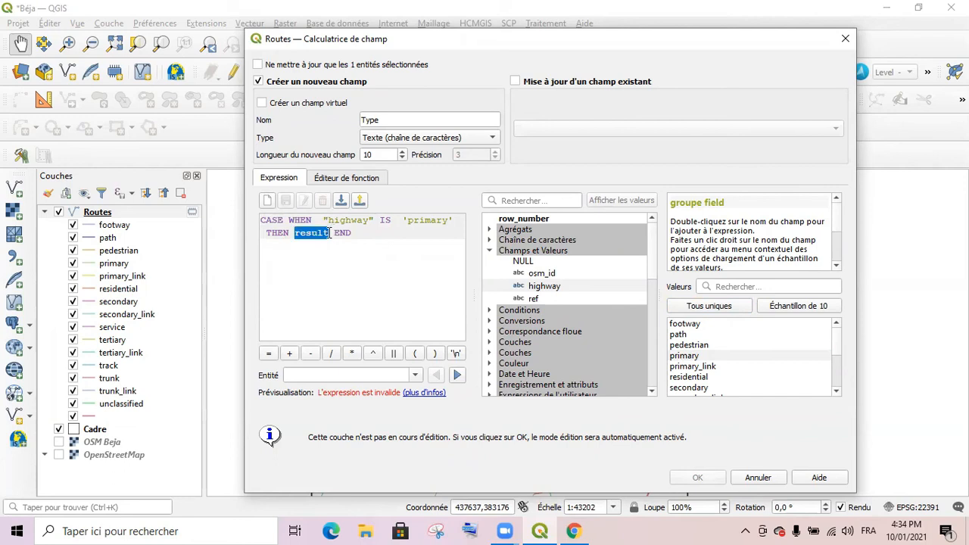
type("'Ri")
key("BackSpace")
type("oute")
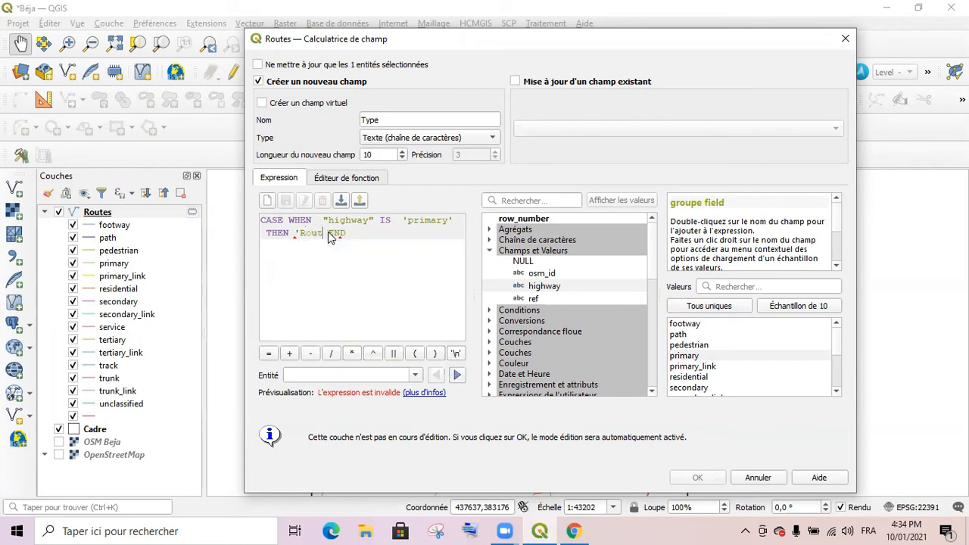
type(" nationale")
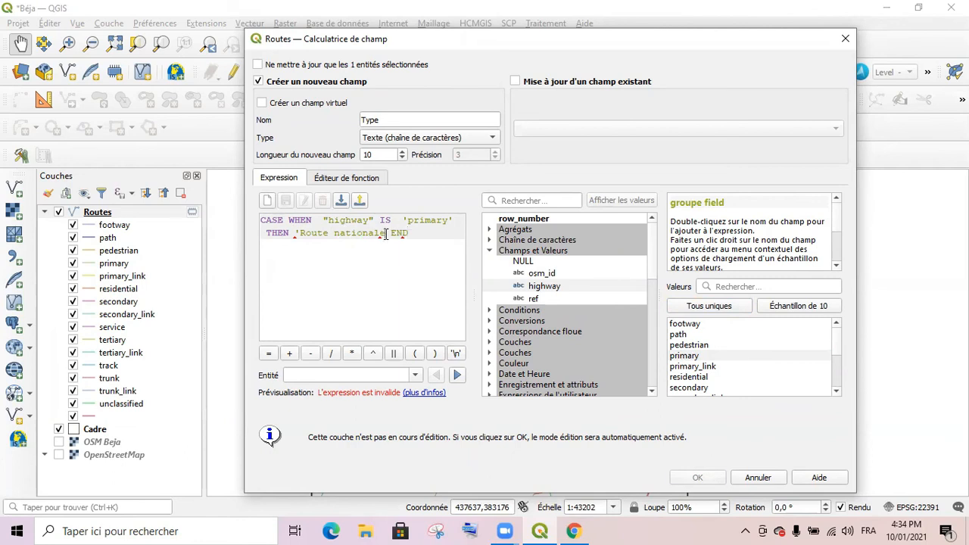
type("'")
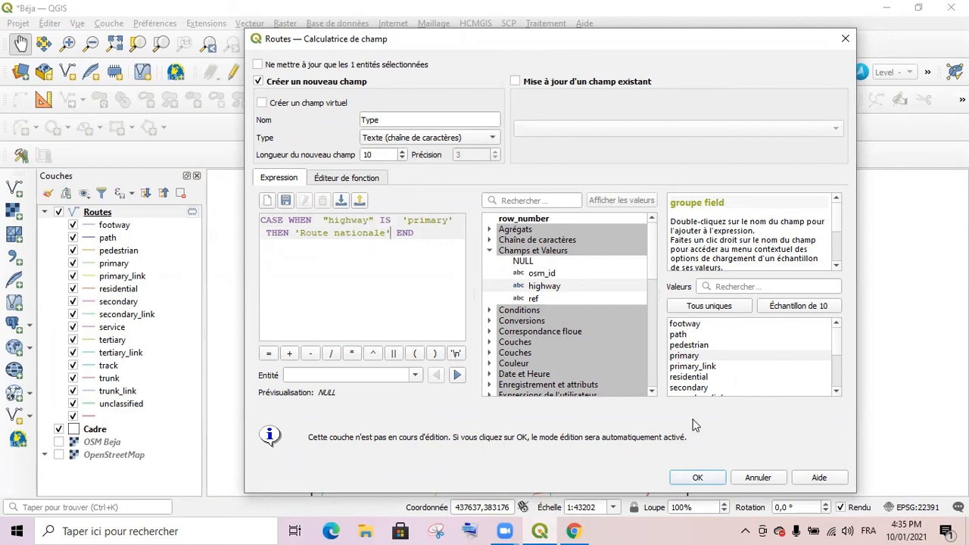
left_click(687, 477)
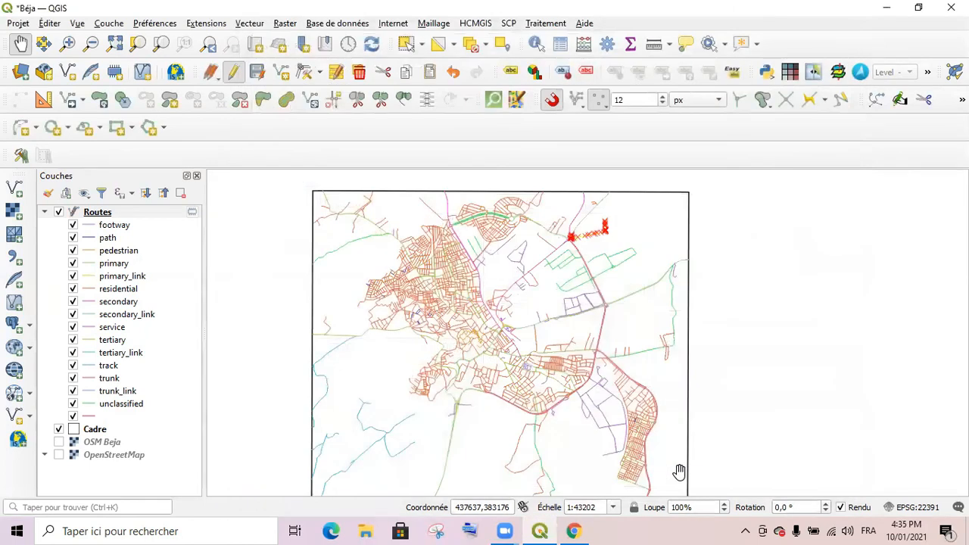
Step: Open the attribute table of the Routes layer, widen the Type column and compare its values with the highway classes
left_click(94, 215)
right_click(94, 215)
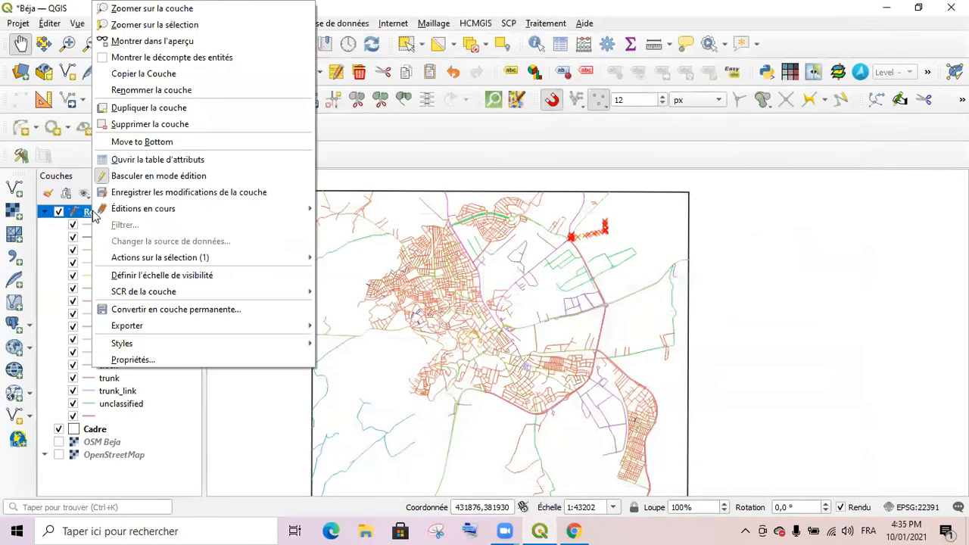
left_click(136, 162)
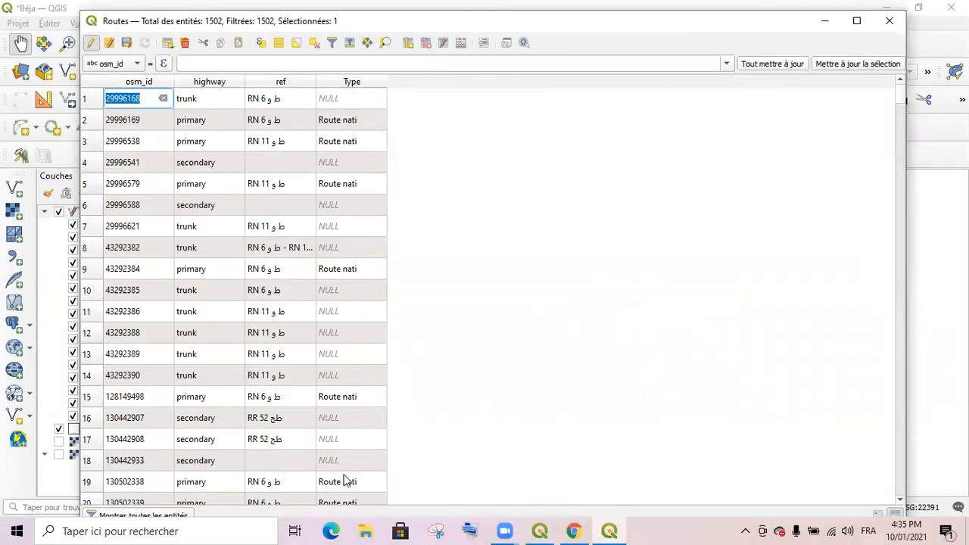
left_click_drag(386, 81, 471, 79)
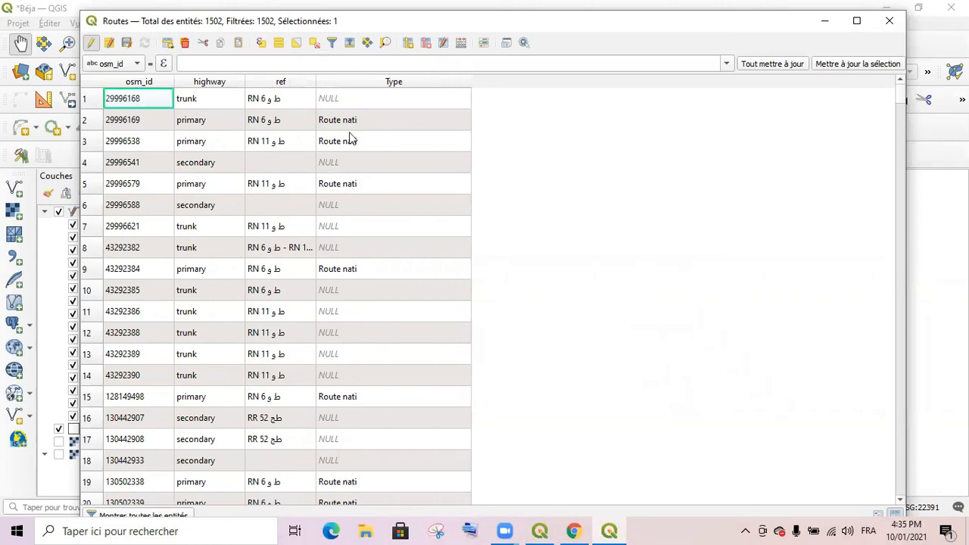
double_click(205, 125)
double_click(331, 121)
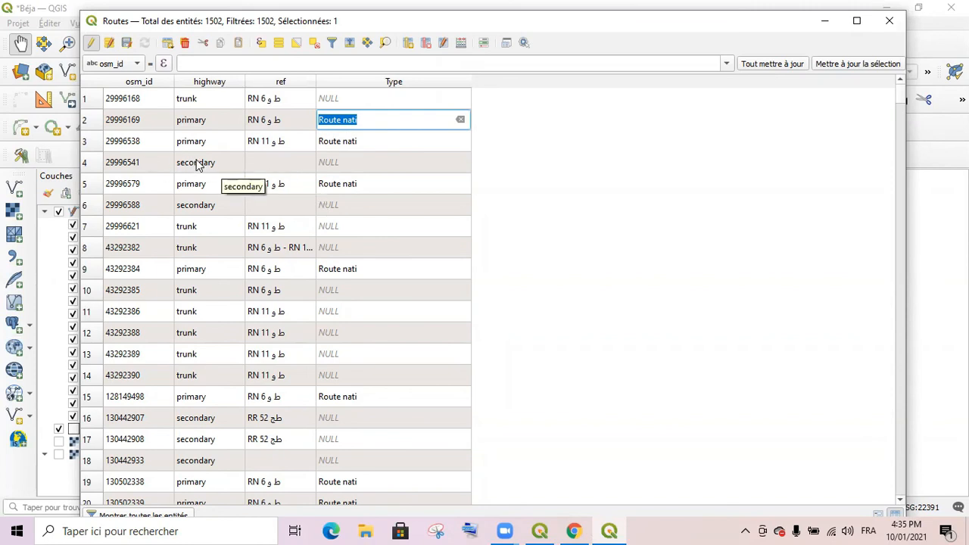
left_click(891, 23)
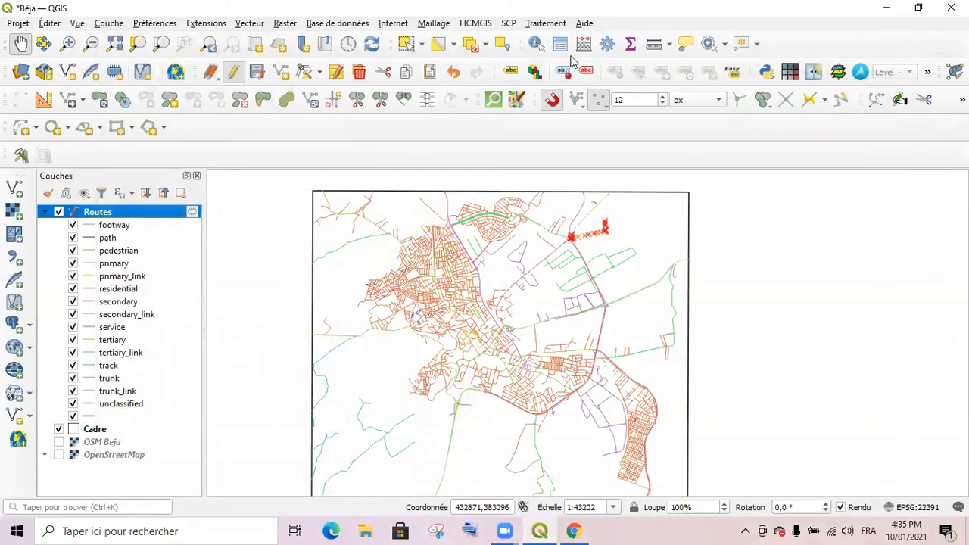
Step: Reopen the field calculator for Routes and load the most recent CASE WHEN expression from the recent expressions
left_click(584, 44)
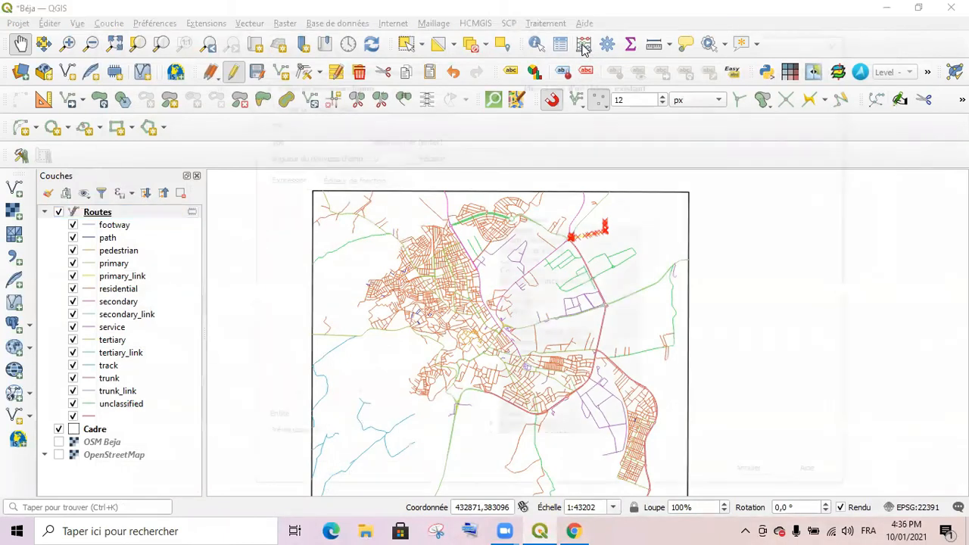
left_click_drag(652, 327, 651, 368)
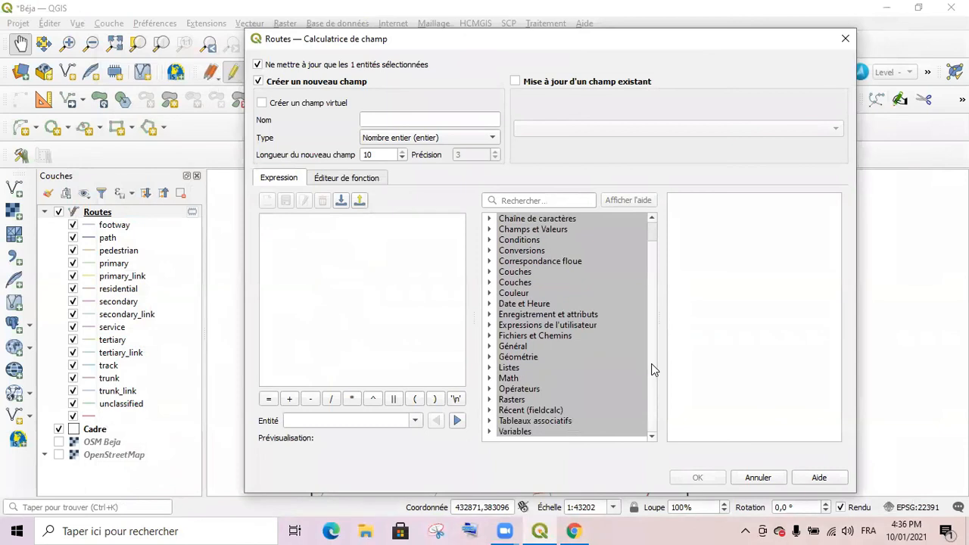
left_click(489, 411)
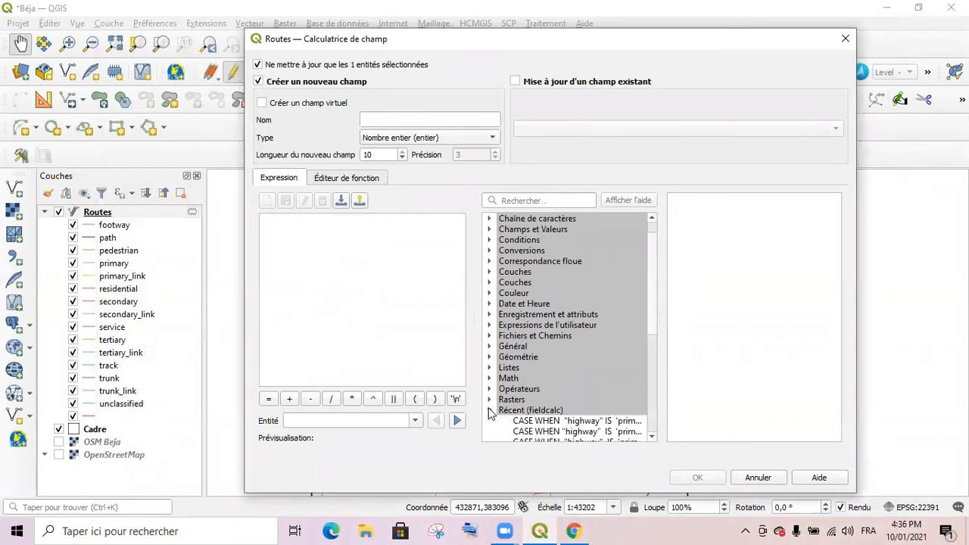
double_click(573, 423)
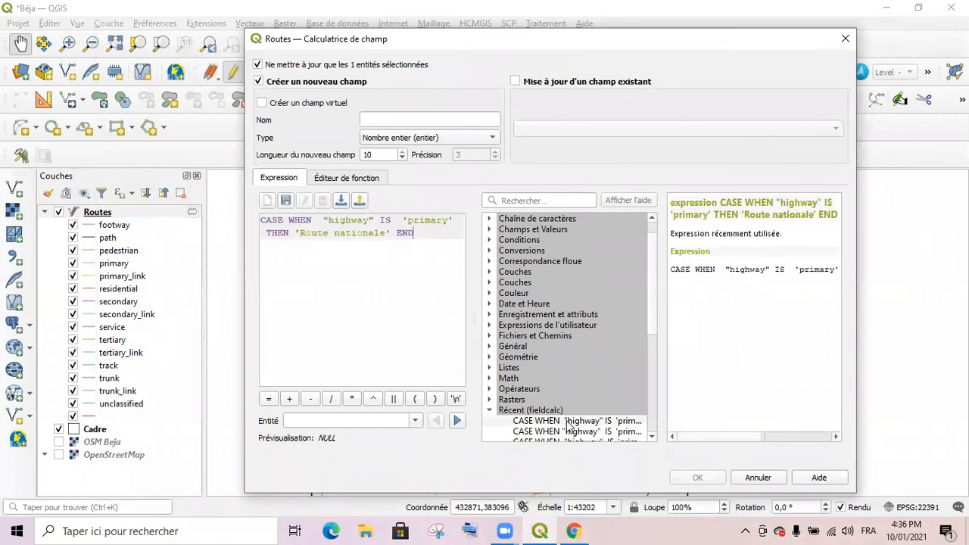
Step: Replace 'primary' in the CASE condition with 'secondary', taken from the unique values of the highway field
left_click_drag(408, 222, 454, 221)
left_click(405, 219)
mouse_move(652, 318)
left_mouse_down()
mouse_move(652, 382)
mouse_move(649, 329)
left_mouse_up()
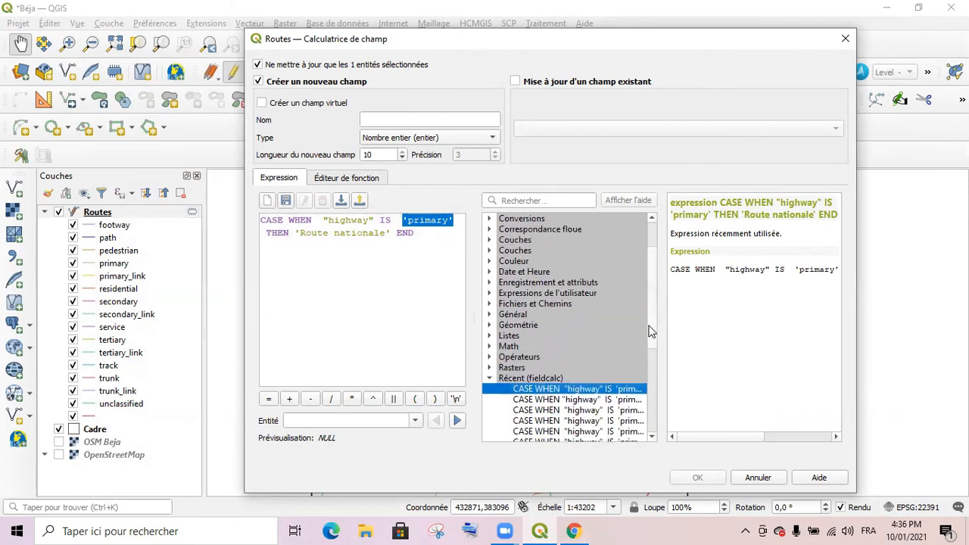
left_click(489, 378)
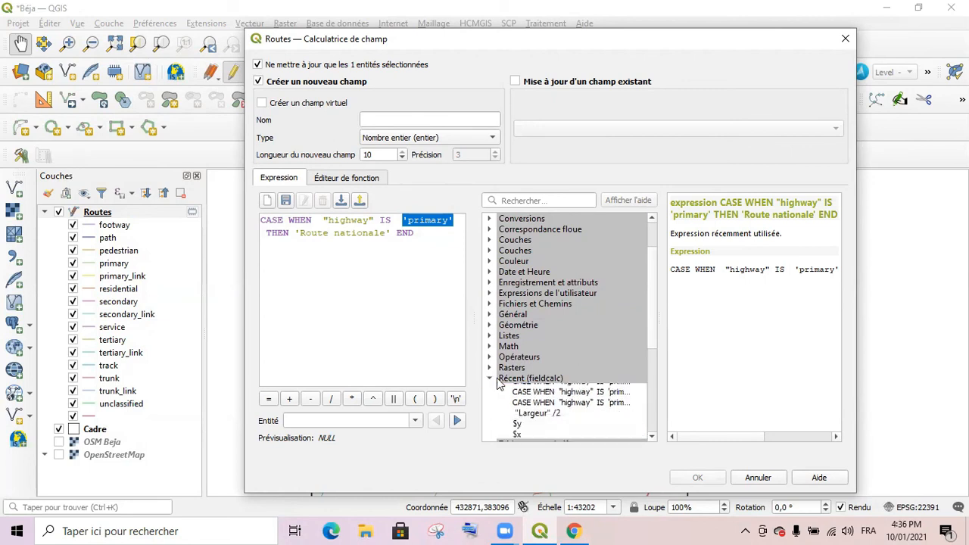
left_click_drag(652, 326, 652, 293)
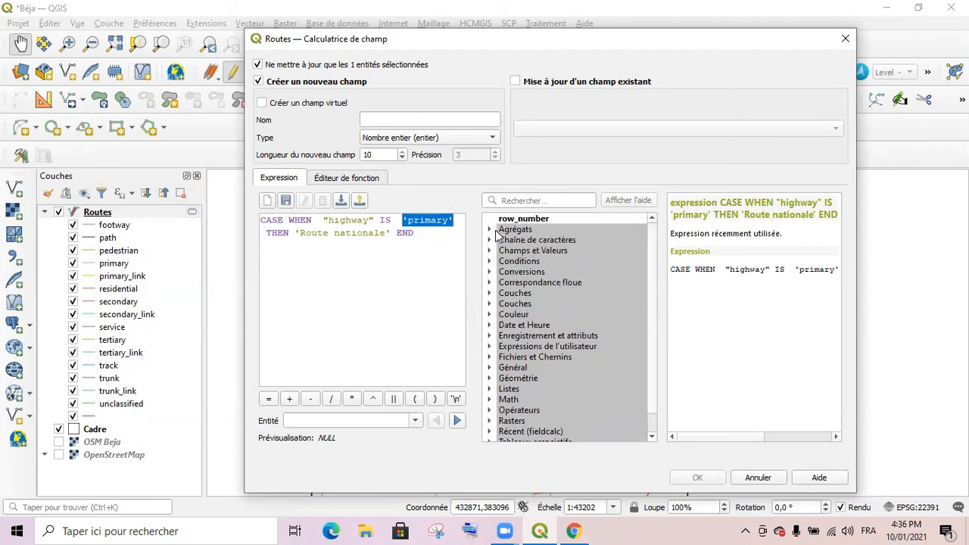
left_click(490, 252)
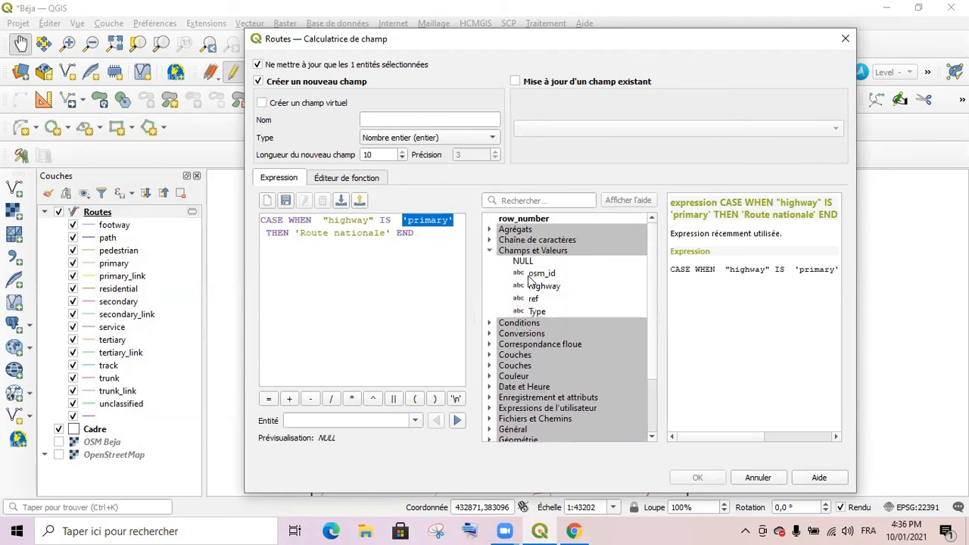
double_click(533, 286)
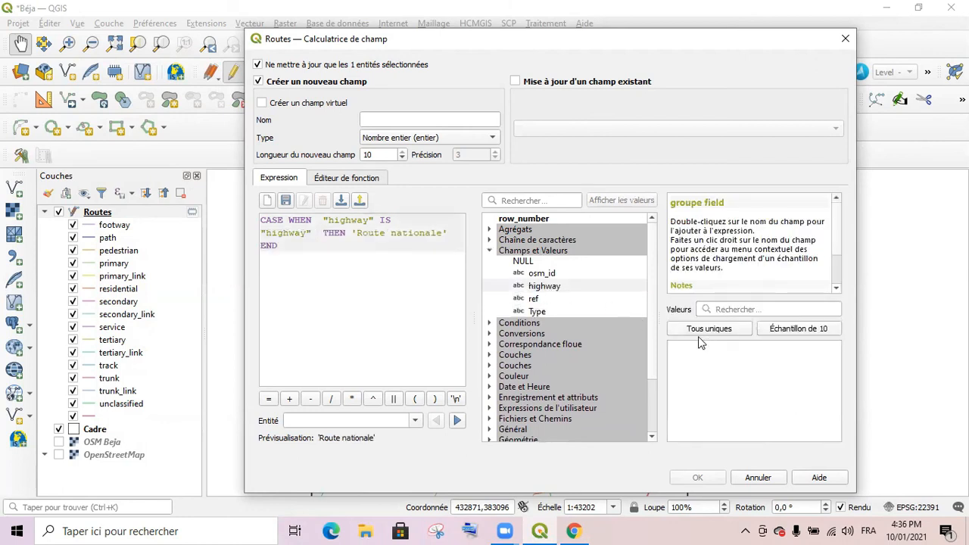
left_click_drag(311, 232, 264, 233)
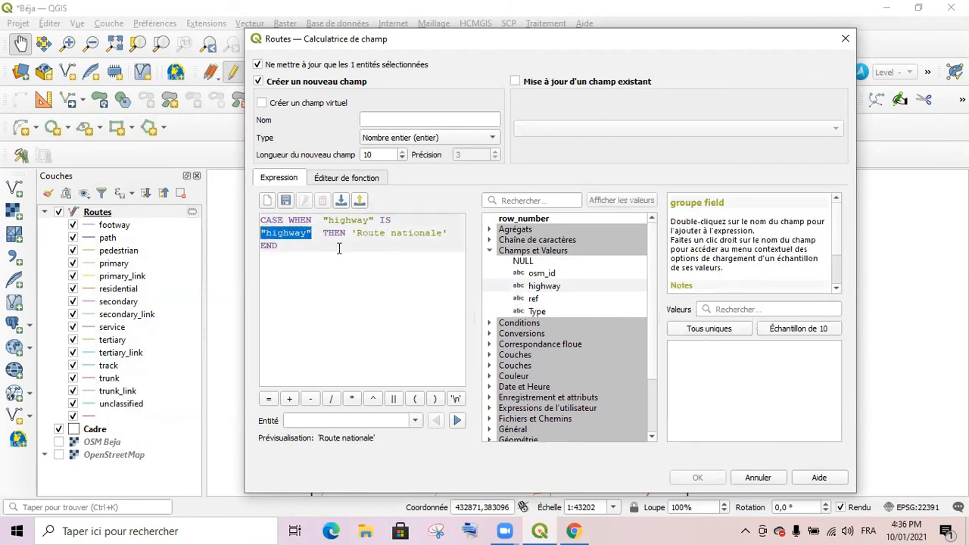
key("Delete")
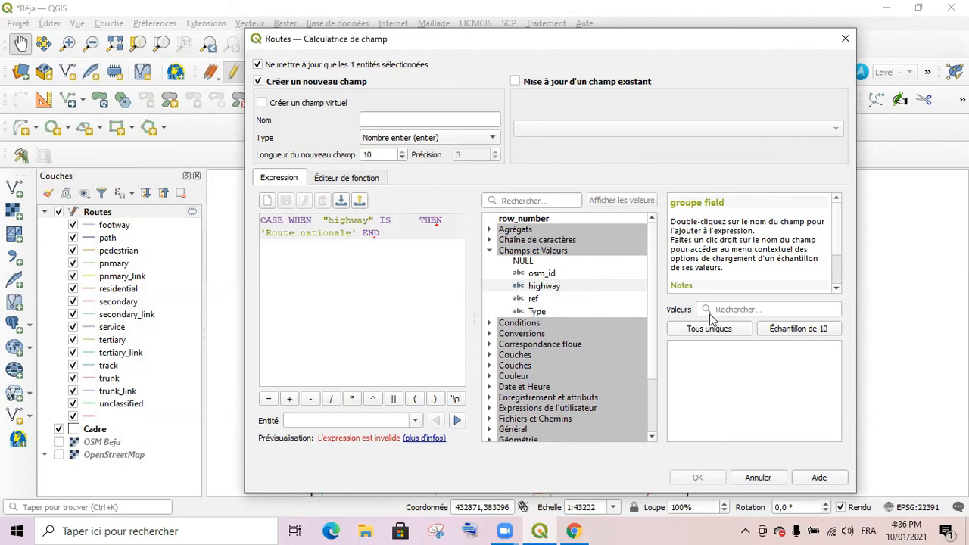
left_click(538, 286)
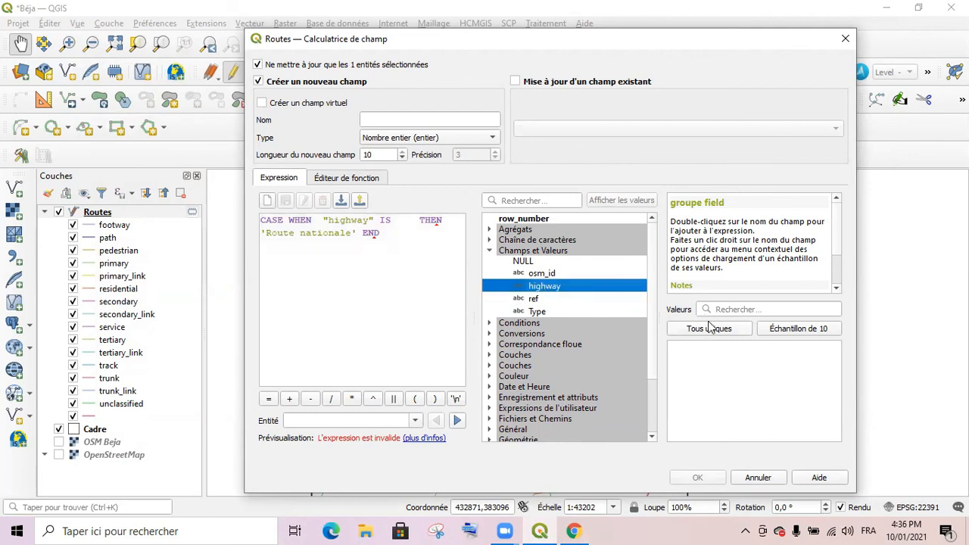
left_click(710, 327)
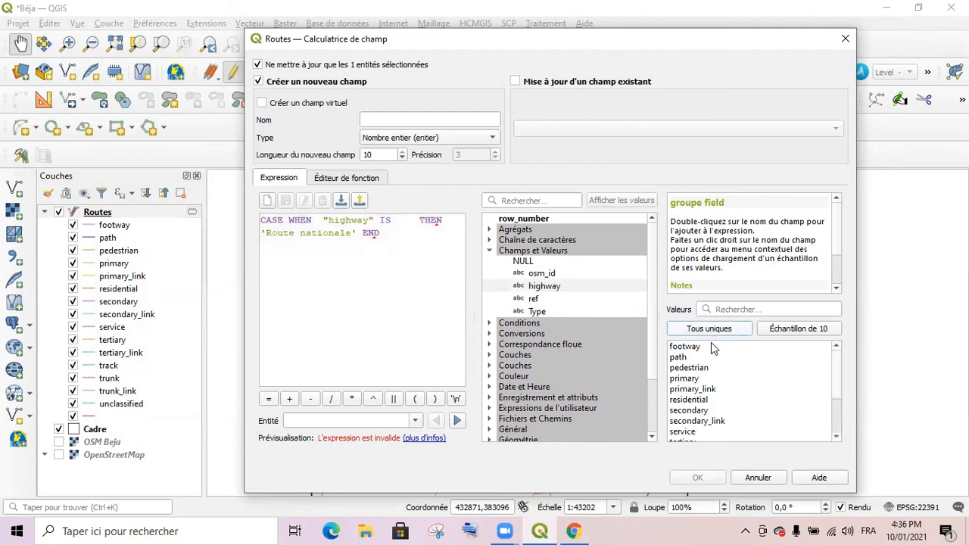
left_click(695, 413)
double_click(695, 413)
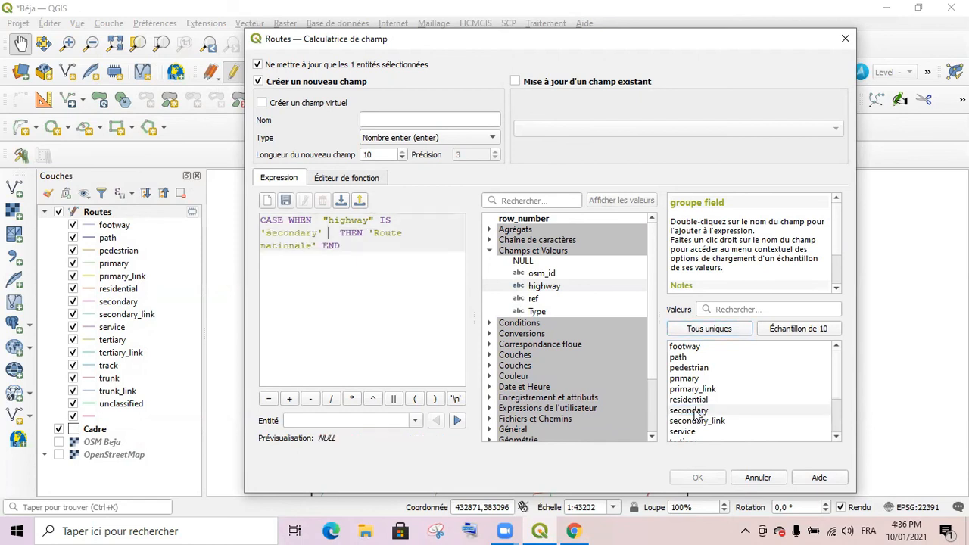
Step: Change the THEN result to 'Route régionale' and apply the expression as an update of the existing Type field
left_click_drag(311, 249, 266, 251)
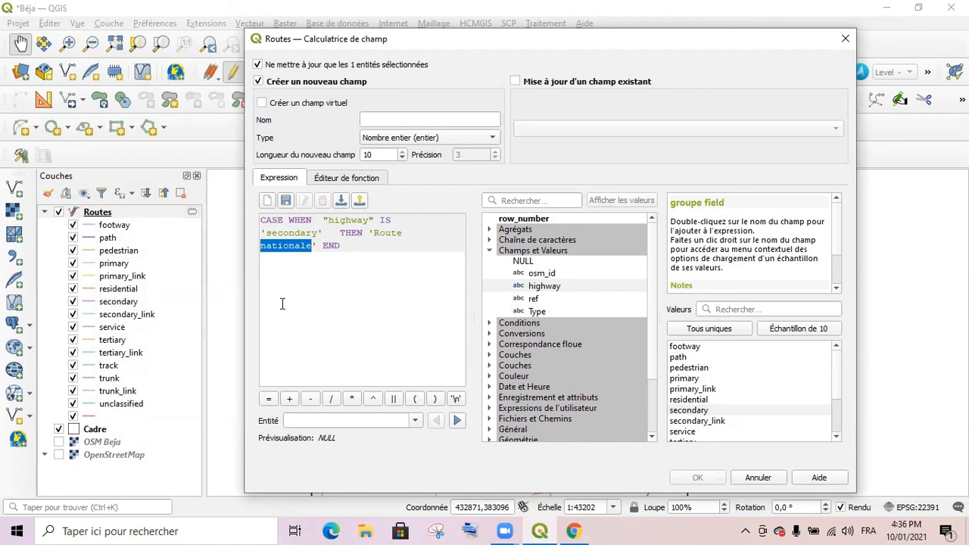
type("régionale")
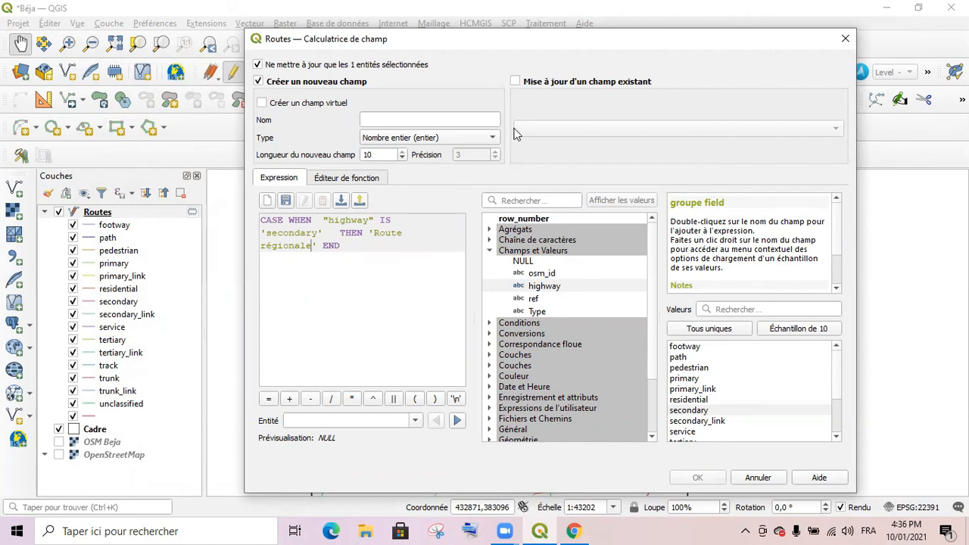
left_click(515, 81)
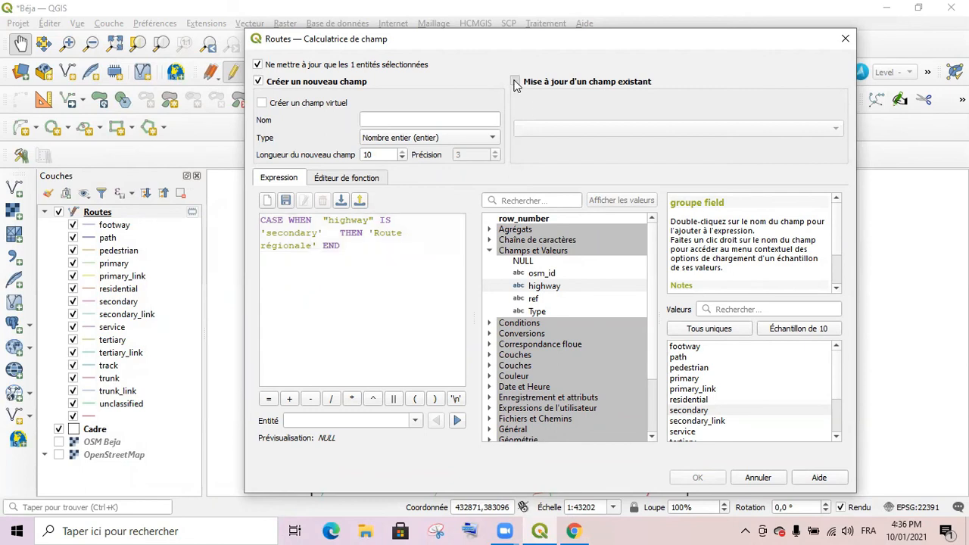
left_click(695, 134)
left_click(572, 173)
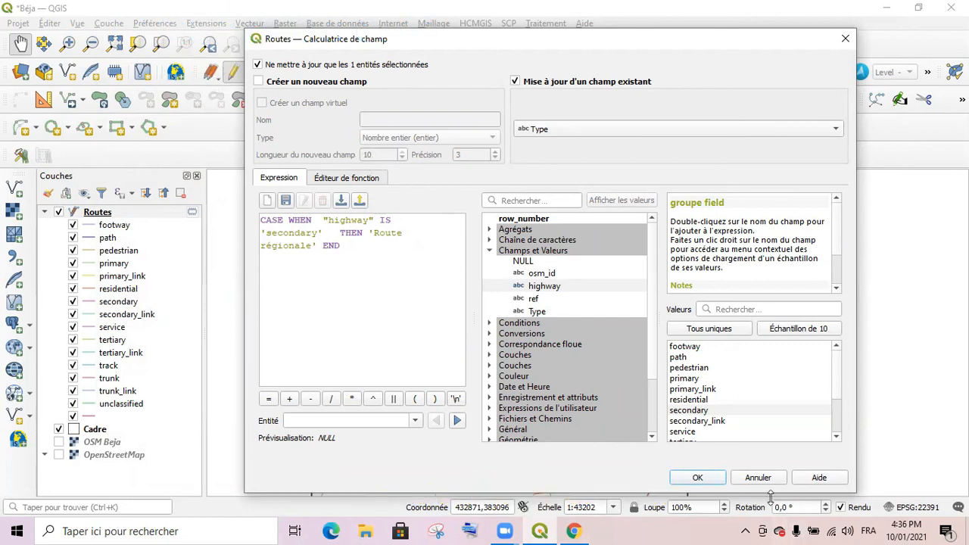
left_click(697, 477)
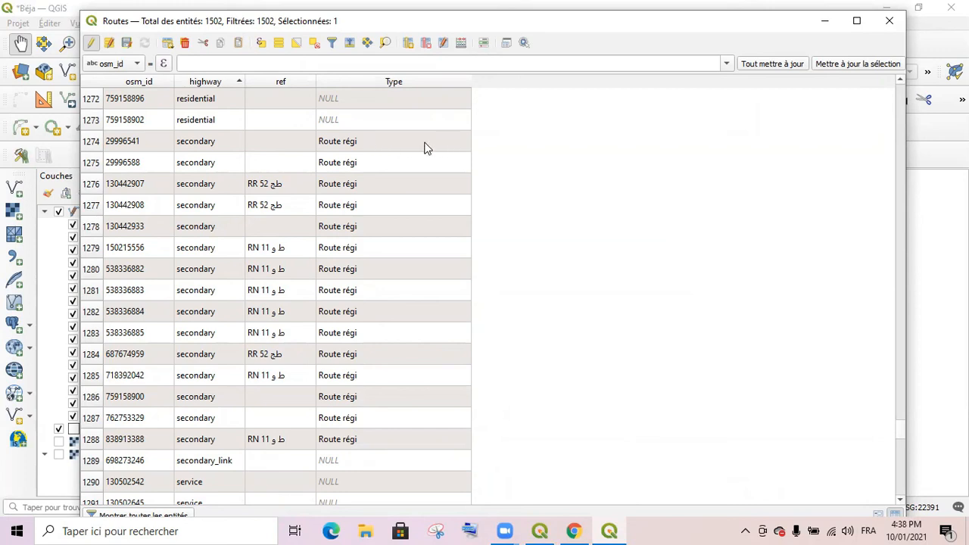
Step: Examine the Type values across the highway classes in the Routes attribute table, going back towards the first rows
scroll(348, 293, "up", 20)
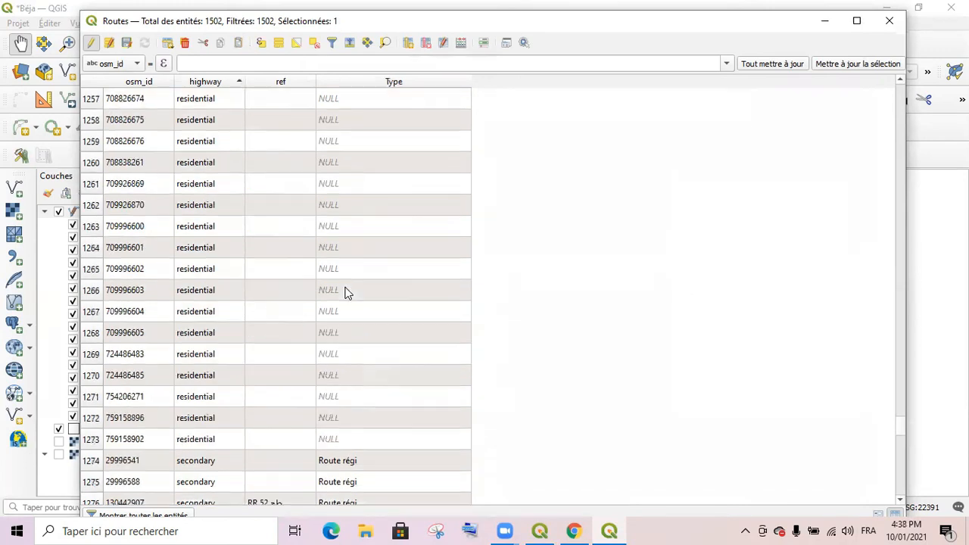
scroll(346, 293, "up", 20)
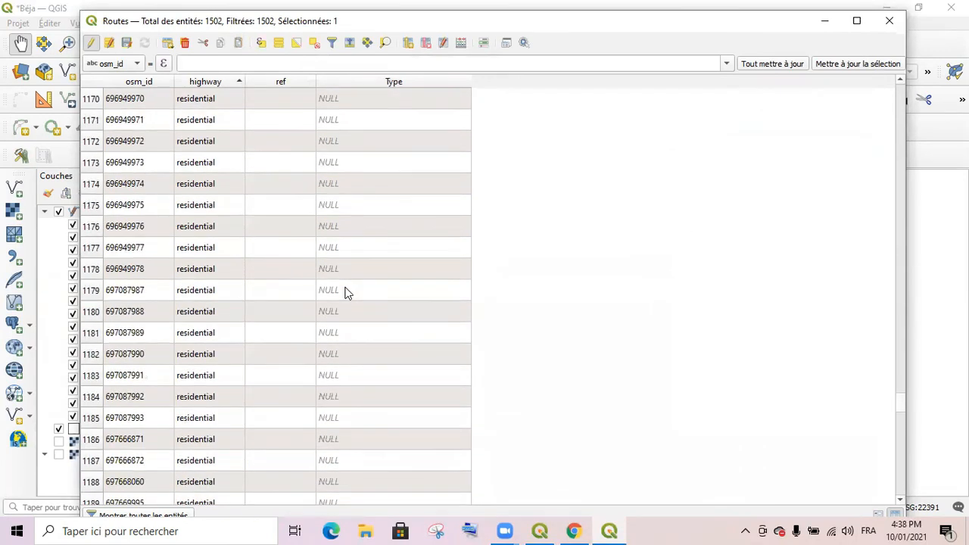
scroll(277, 217, "up", 20)
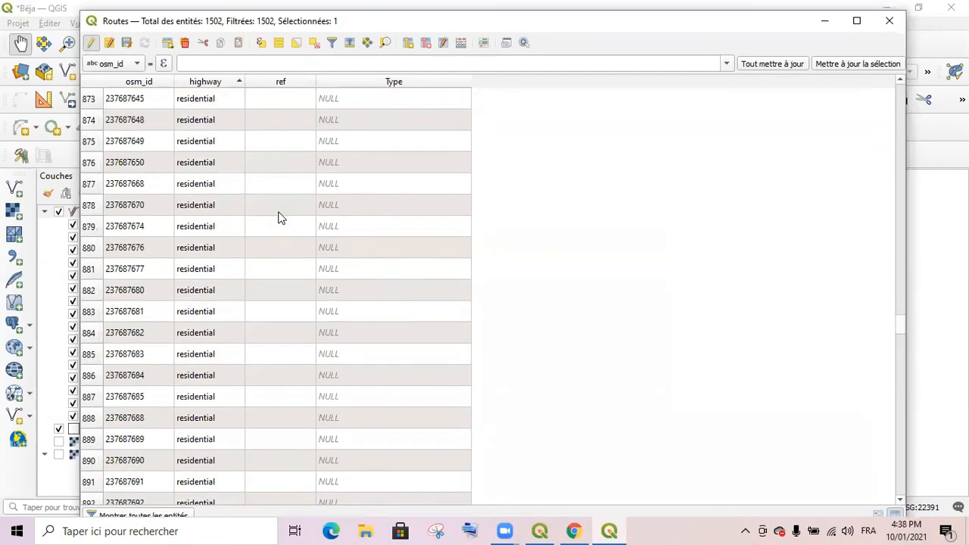